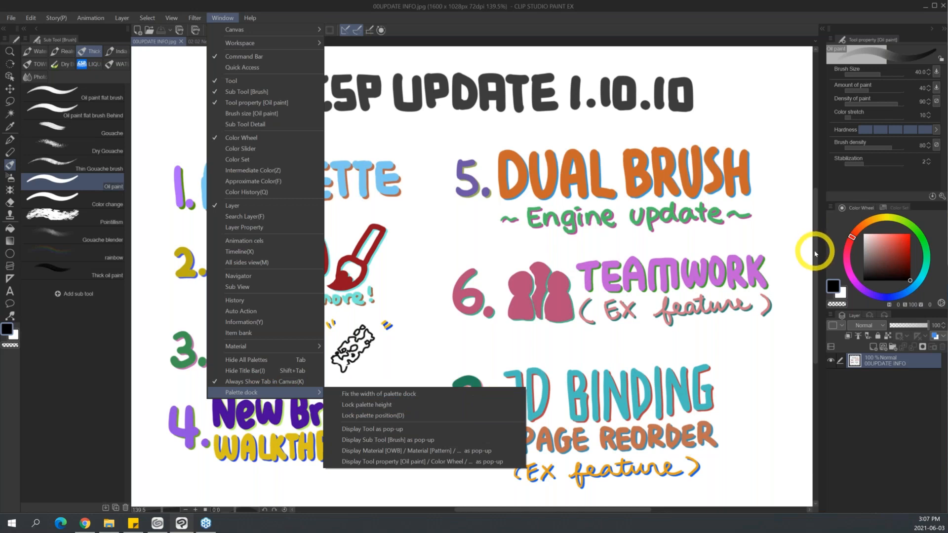
- Widen the palette dock containing Tool property, Color Wheel and Layer slightly, and enable Fix the width of palette dock
left_click(817, 254)
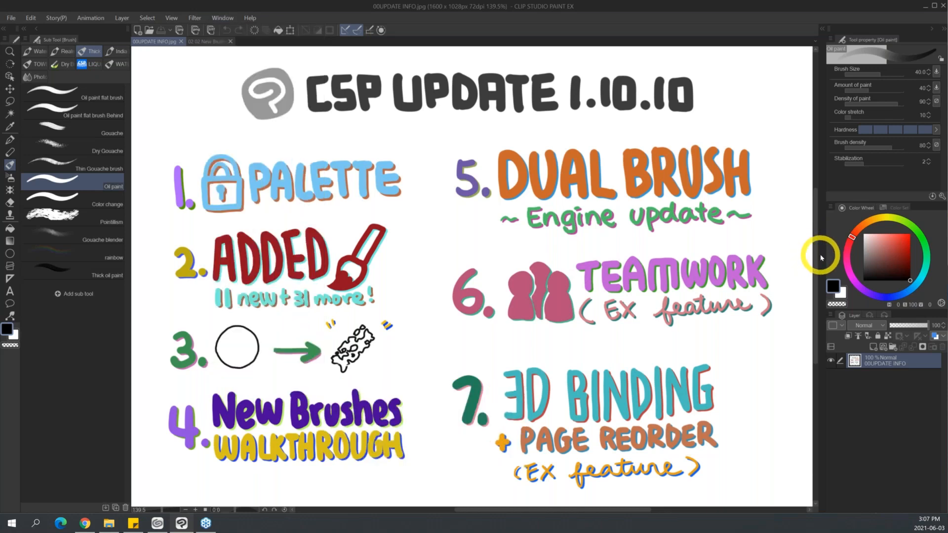
mouse_move(819, 255)
left_mouse_down()
mouse_move(786, 254)
mouse_move(814, 254)
left_mouse_up()
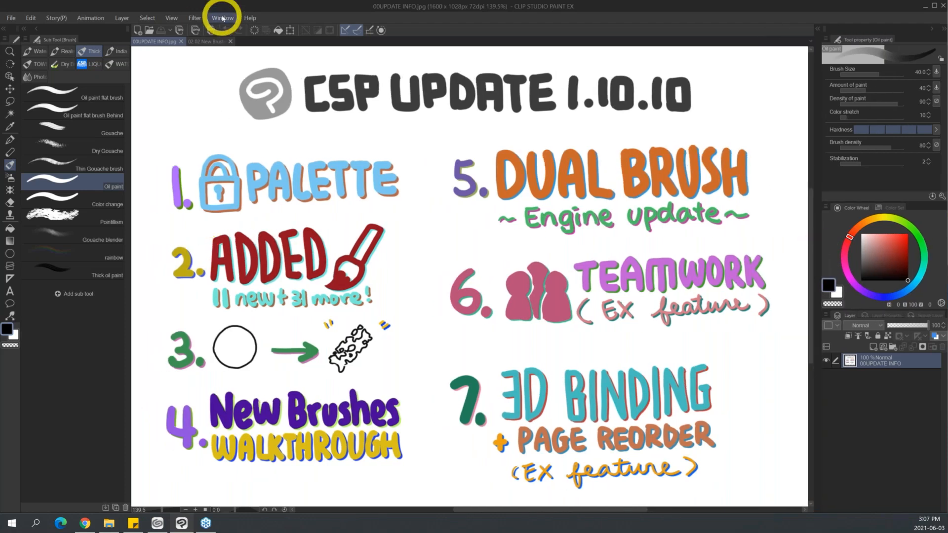
left_click(222, 18)
mouse_move(267, 392)
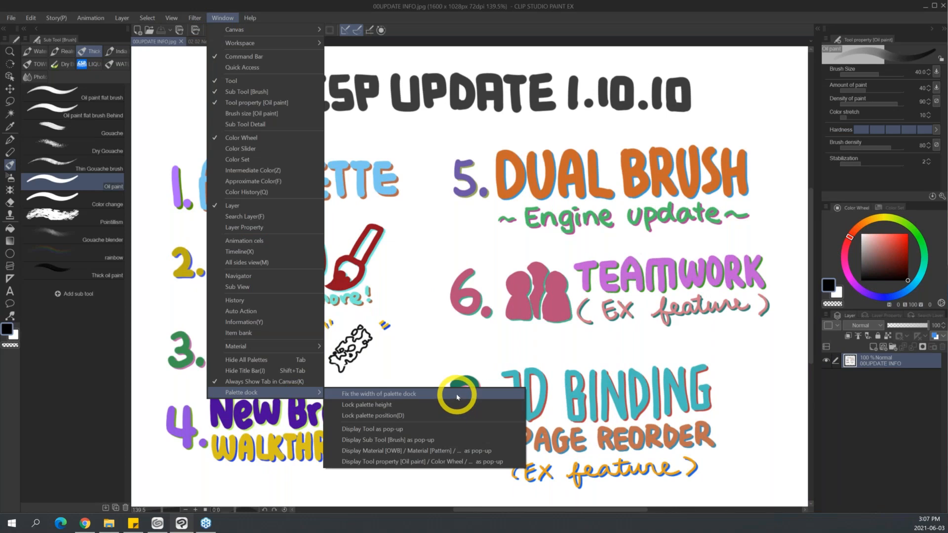
left_click(457, 394)
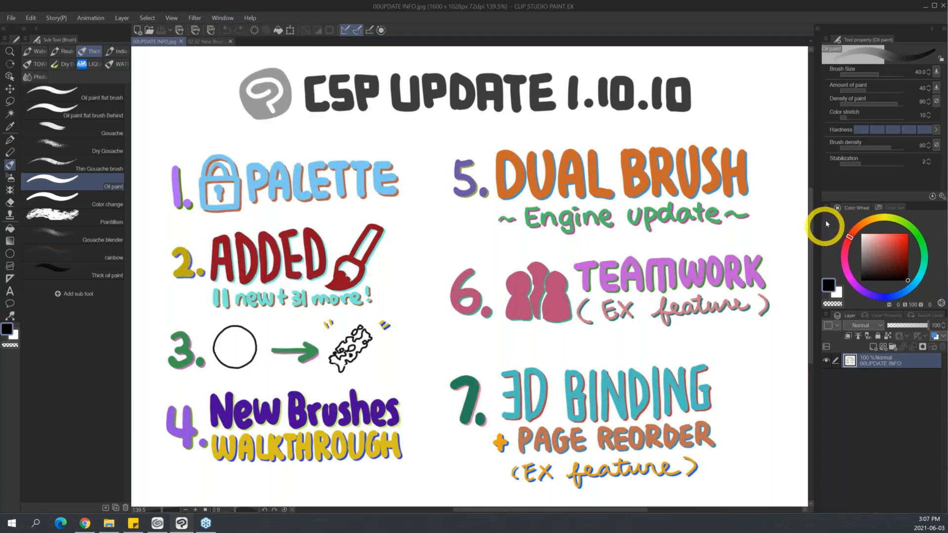
- Enable Lock palette height and try to move the divider between the Tool property and Color Wheel palettes
left_click(222, 18)
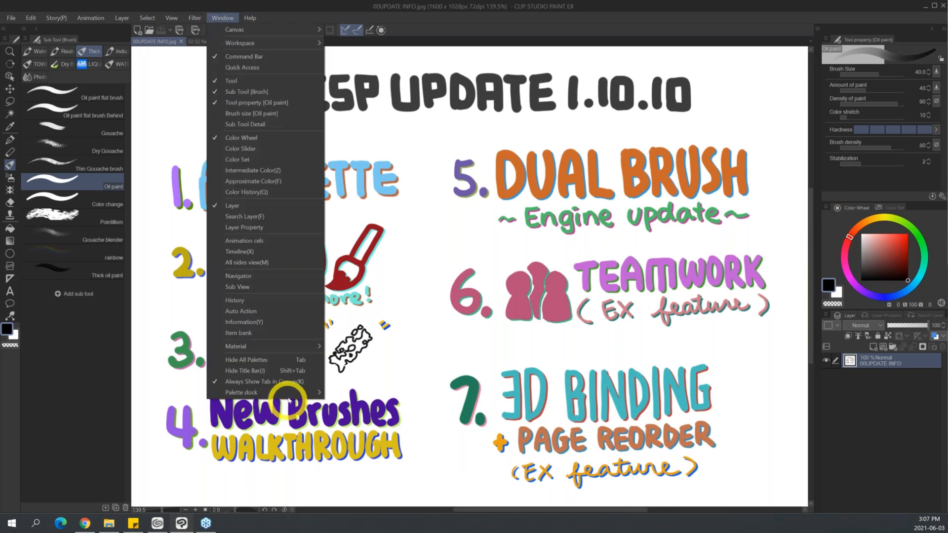
mouse_move(306, 392)
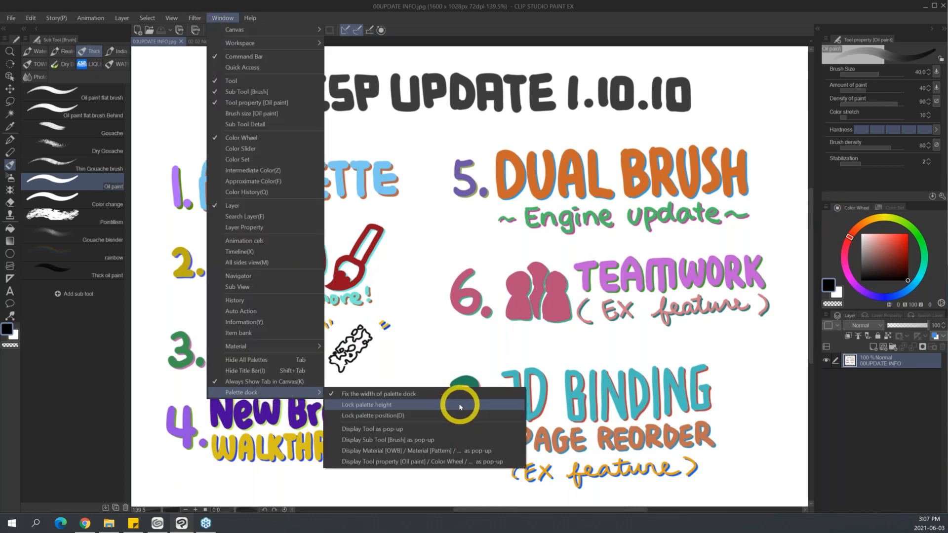
left_click(459, 405)
mouse_move(913, 201)
left_mouse_down()
mouse_move(905, 204)
mouse_move(924, 195)
mouse_move(923, 204)
mouse_move(918, 189)
left_mouse_up()
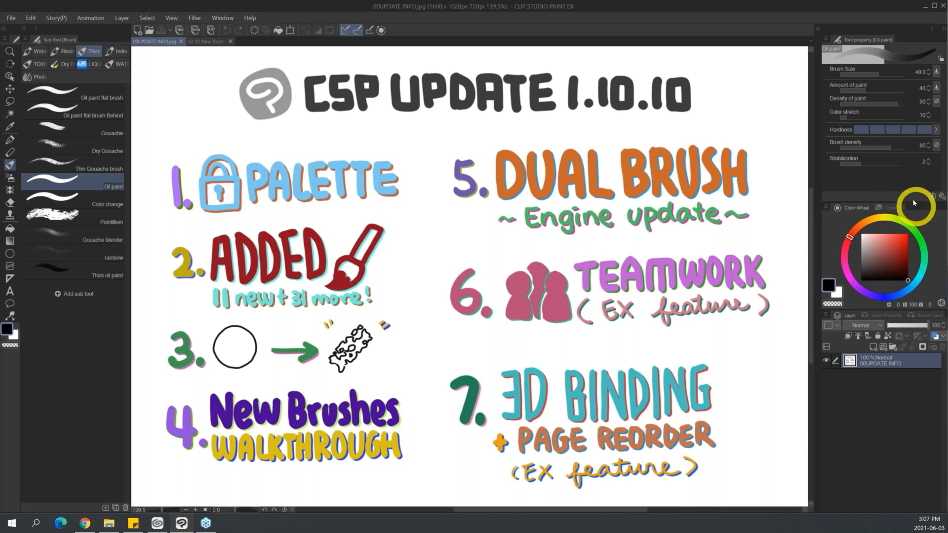
- Enable Lock palette position for the palette docks and review which palette dock options are switched on
left_click(222, 18)
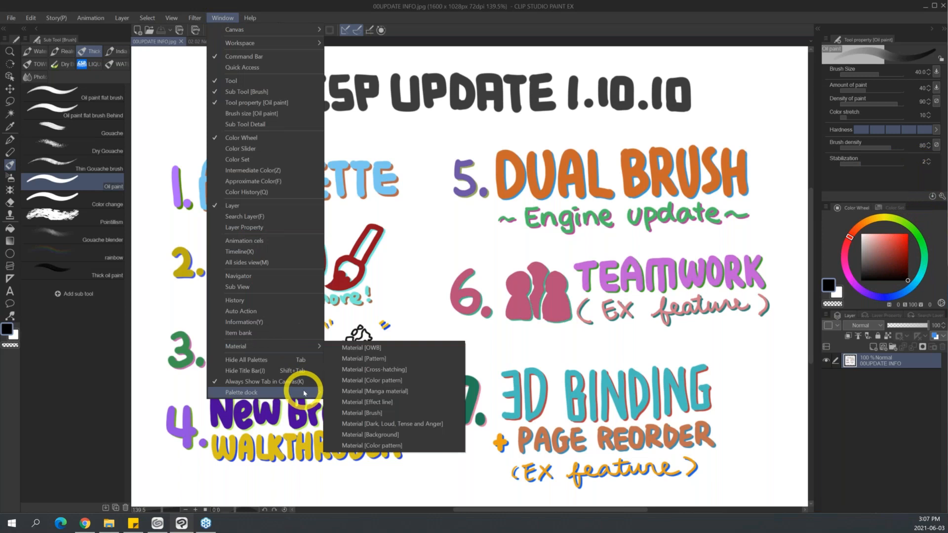
mouse_move(304, 394)
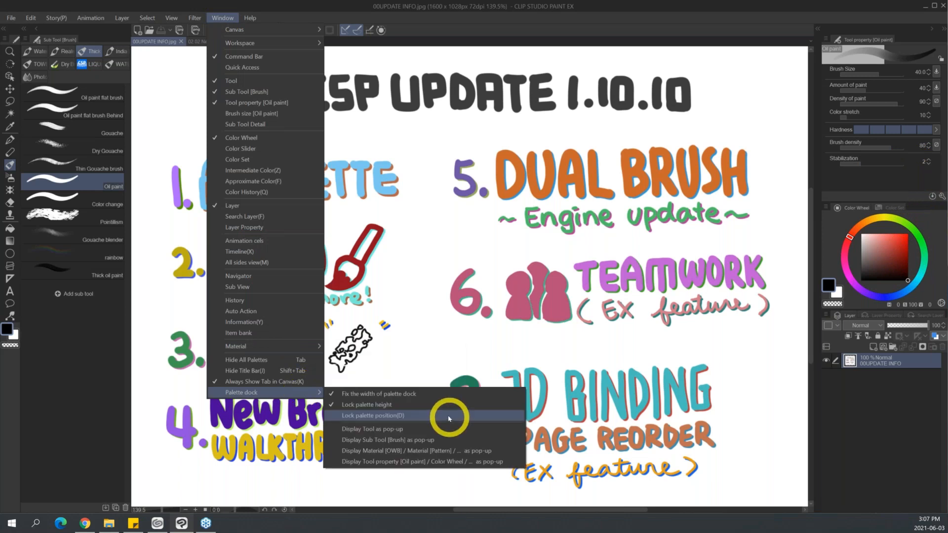
left_click(413, 417)
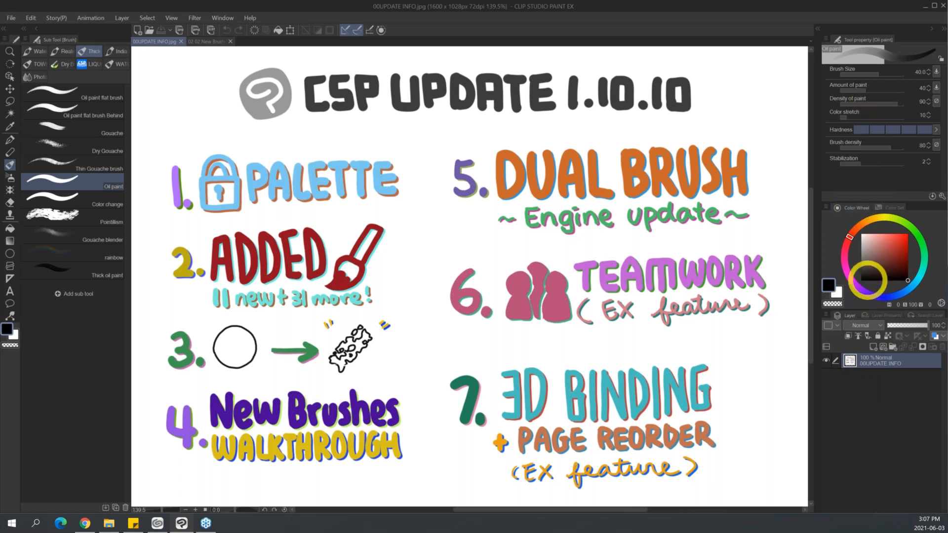
left_click(223, 18)
mouse_move(313, 391)
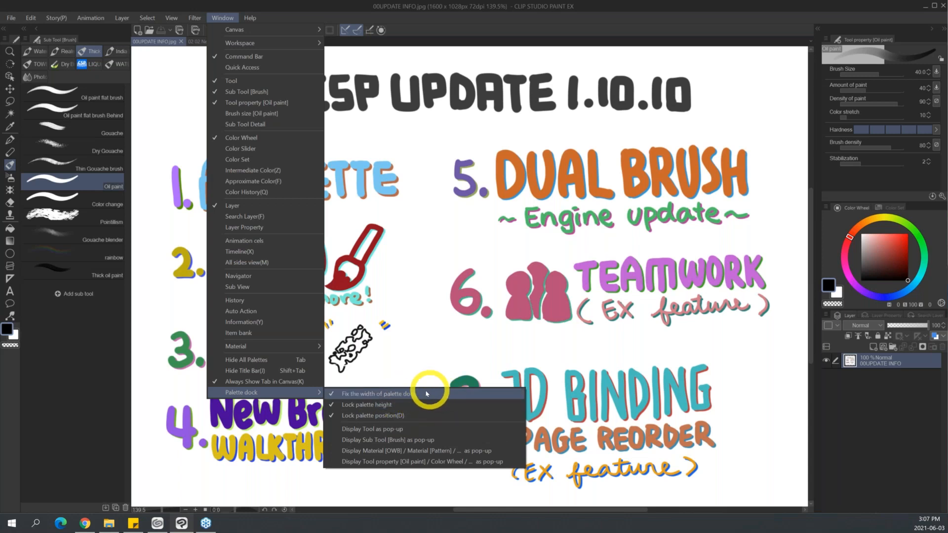
left_click(577, 20)
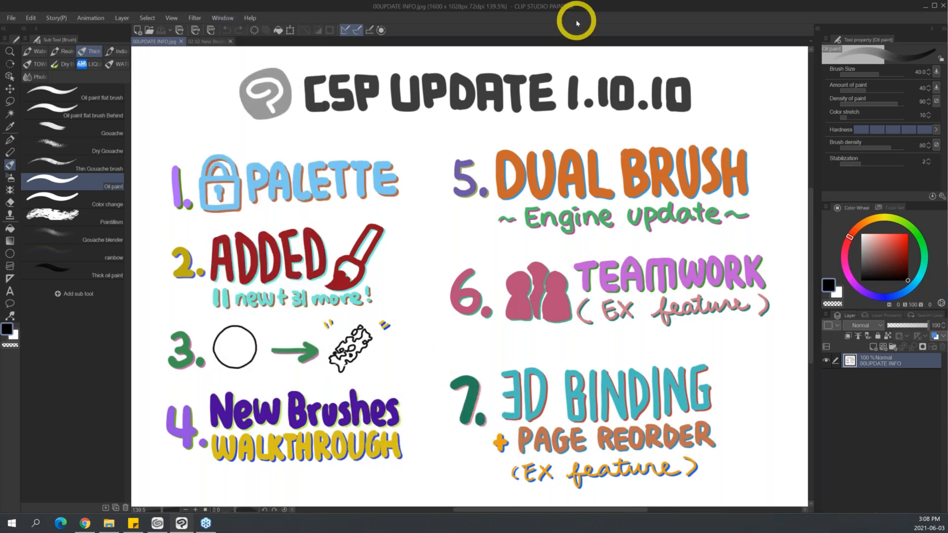
- Turn off Lock palette height and Lock palette position for the palette docks
left_click(223, 17)
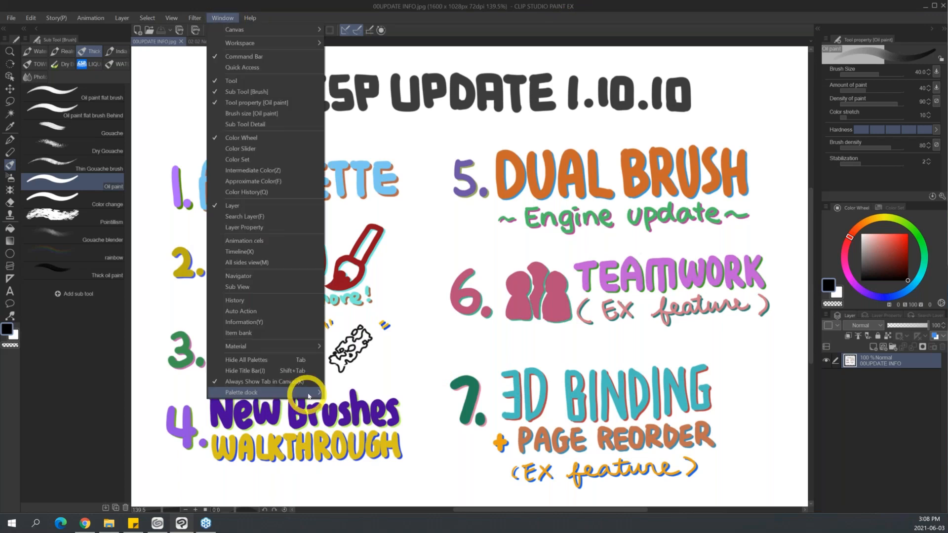
left_click(224, 18)
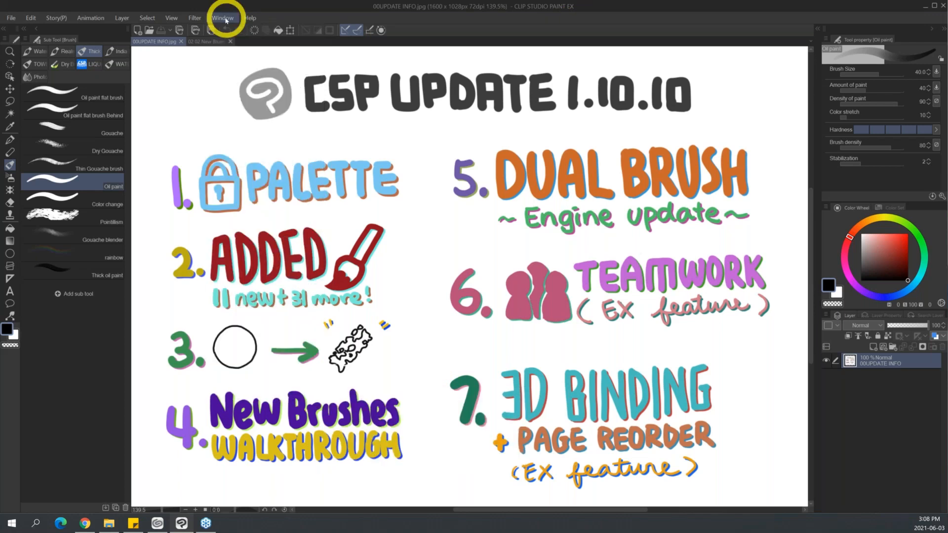
left_click(223, 19)
left_click(415, 404)
left_click(224, 18)
mouse_move(302, 393)
left_click(416, 416)
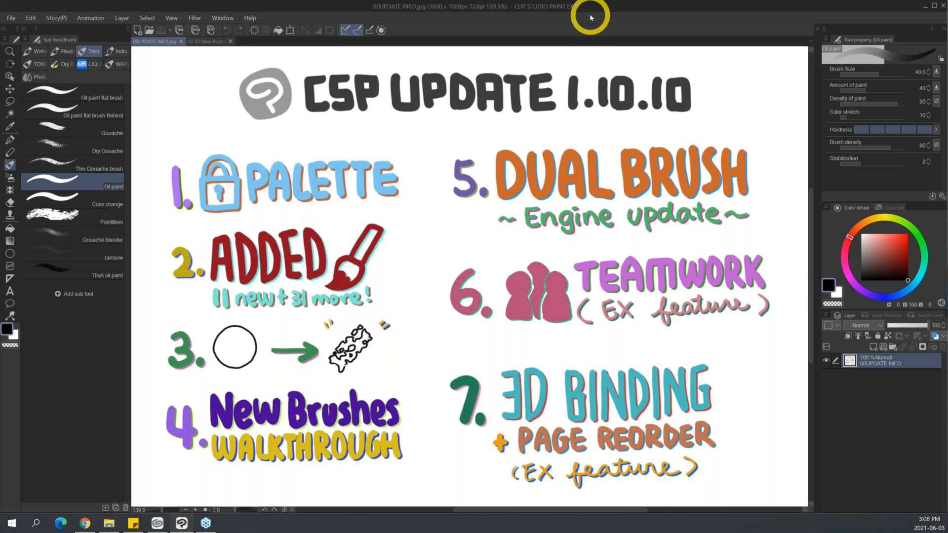
- Show the 02 02 New Brushes.jpeg image and display the Pencil tool's sub tools to find the new Pencil brush
left_click(212, 41)
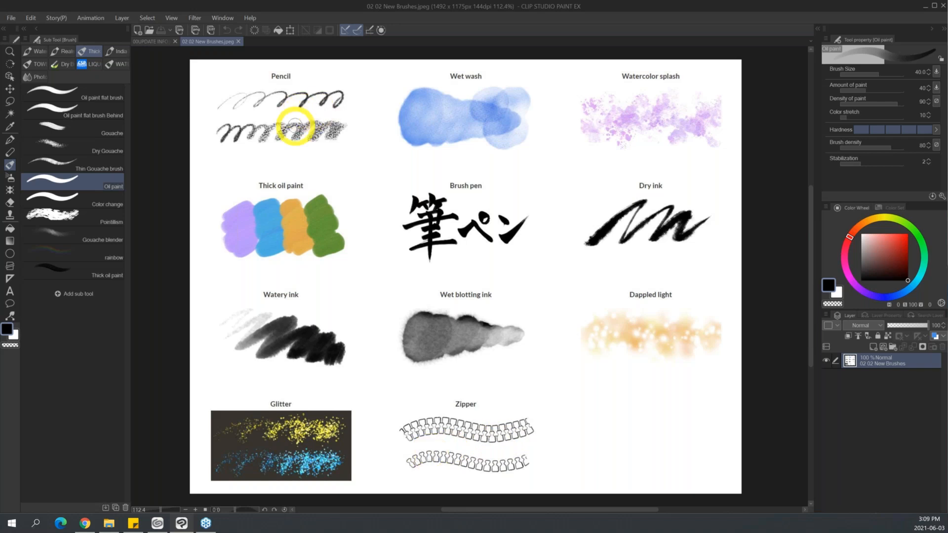
key("p")
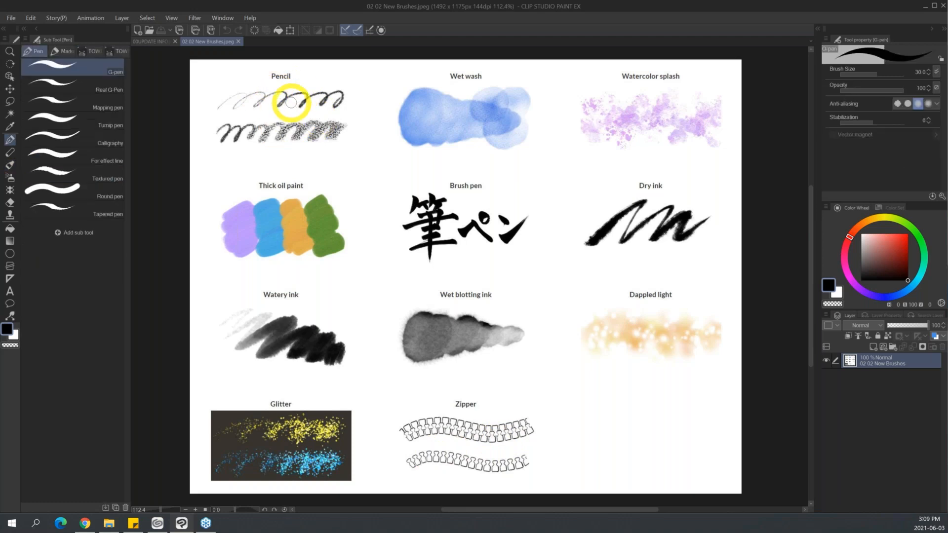
key("p")
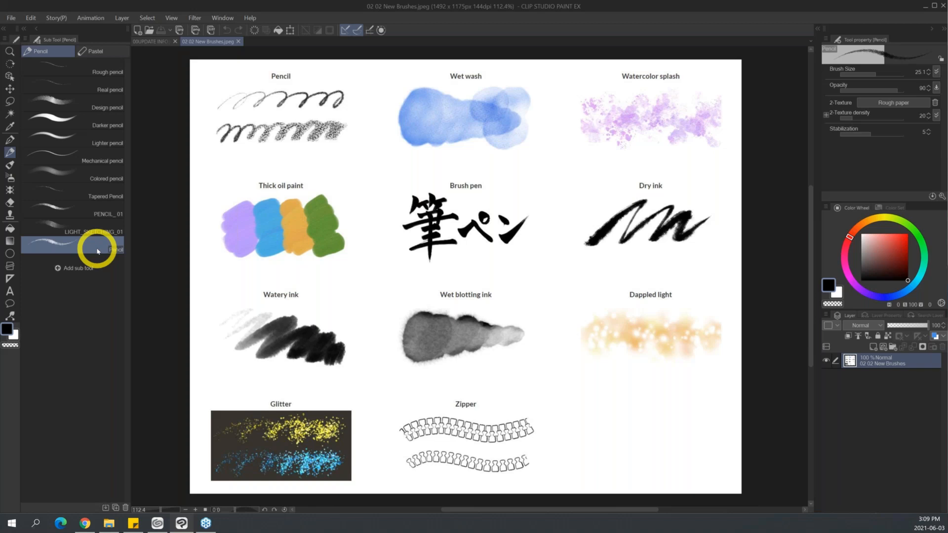
- Look through the Brush tool's watercolor, thick paint and India ink groups for the new brushes shown in the image
left_click(7, 181)
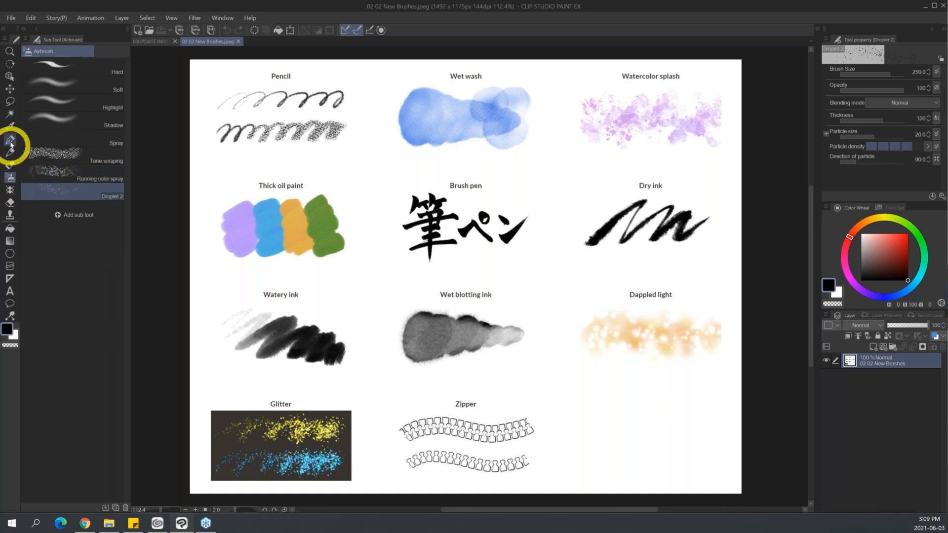
left_click(10, 164)
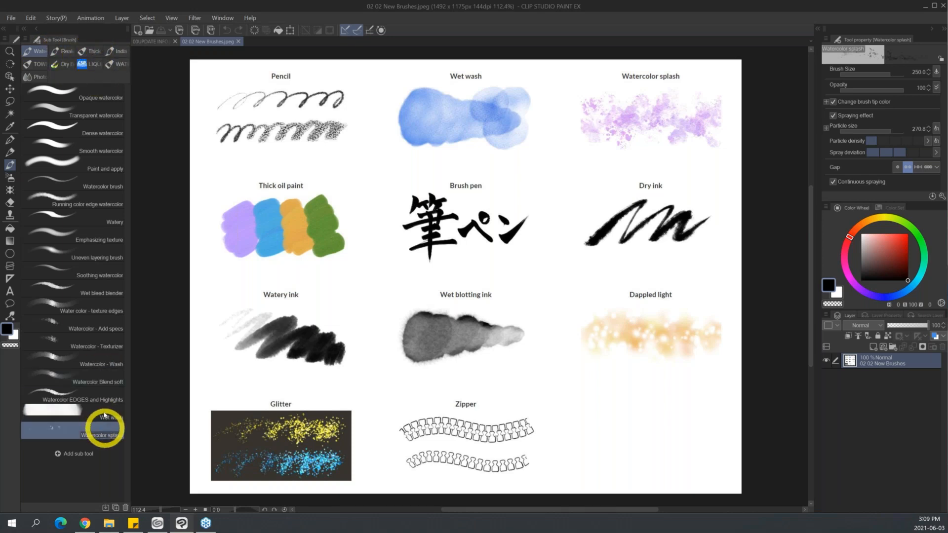
left_click(87, 53)
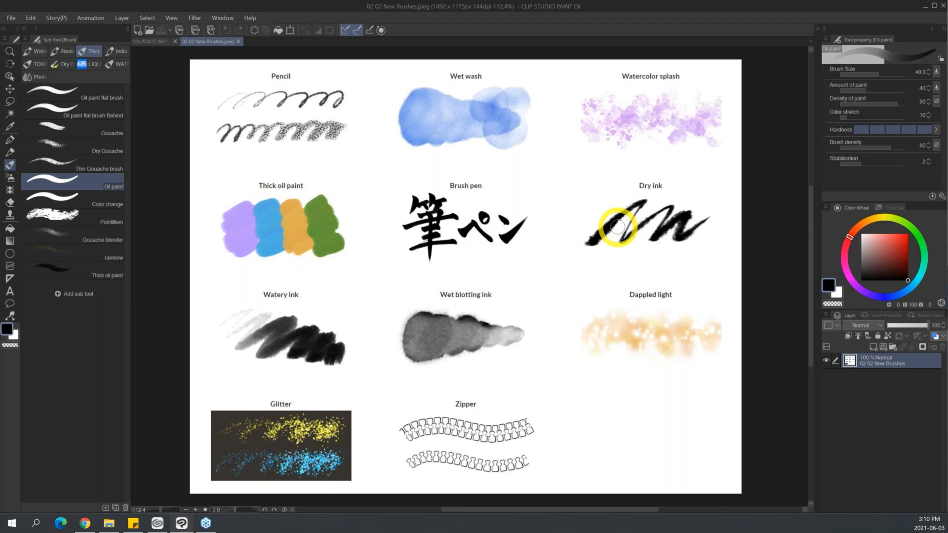
left_click(119, 52)
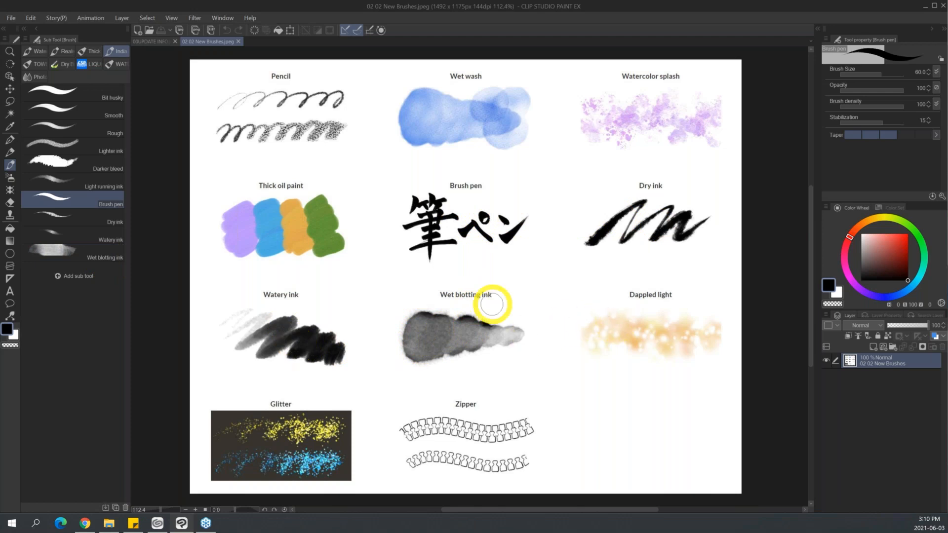
- Compare the Airbrush sub tools with the Decoration tool's effect and pattern groups to locate the Dappled light and Glitter brushes
left_click(10, 177)
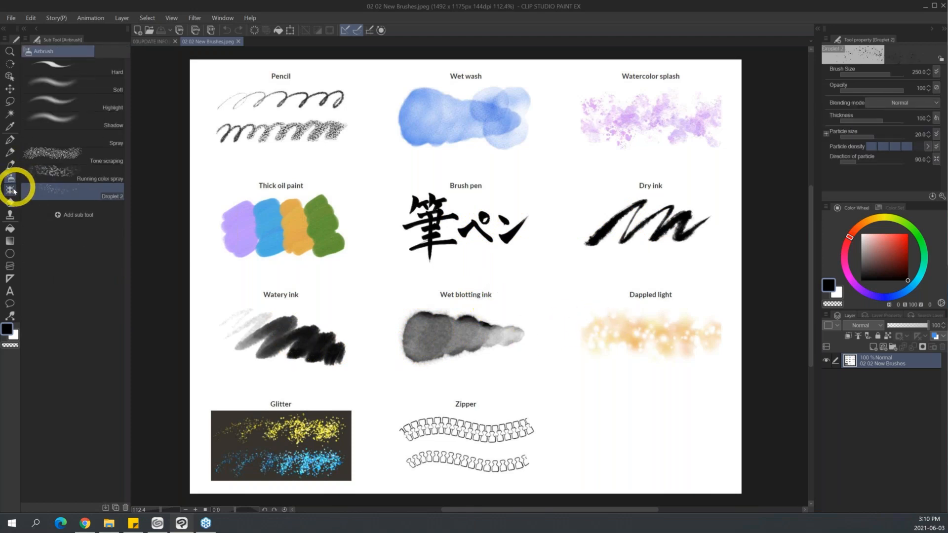
left_click(12, 189)
left_click(30, 51)
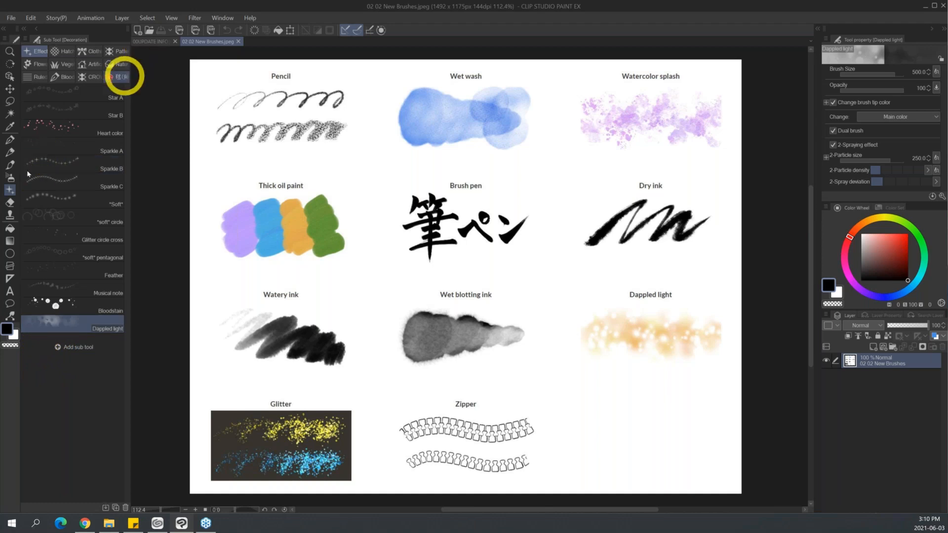
left_click(10, 177)
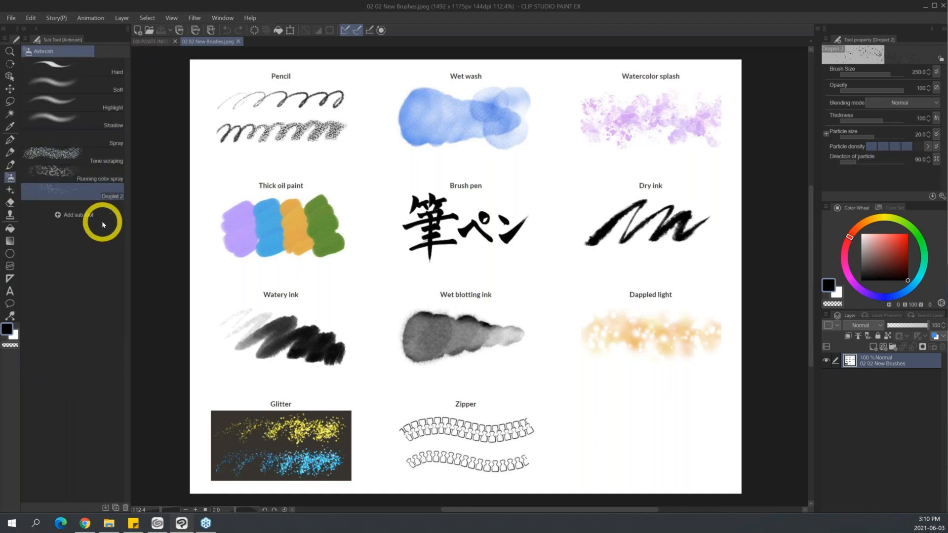
left_click(10, 191)
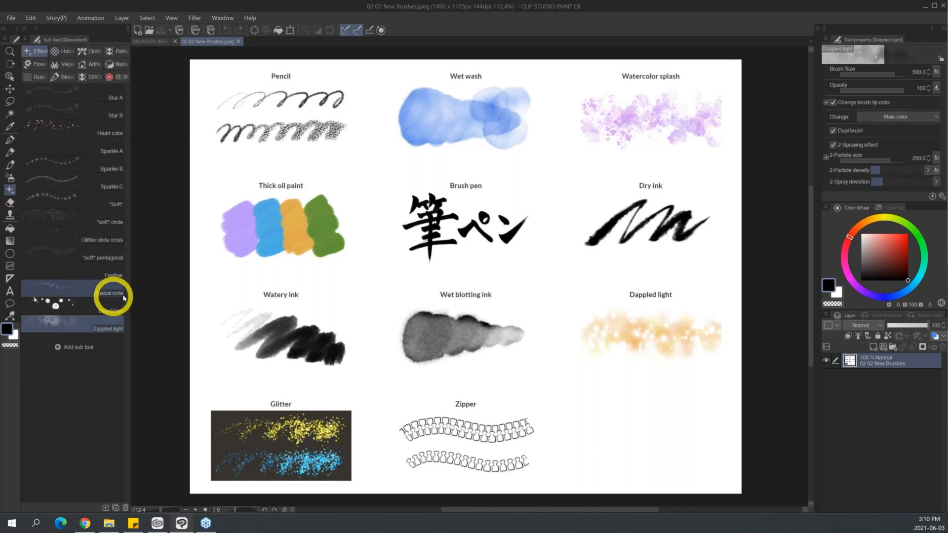
left_click(120, 51)
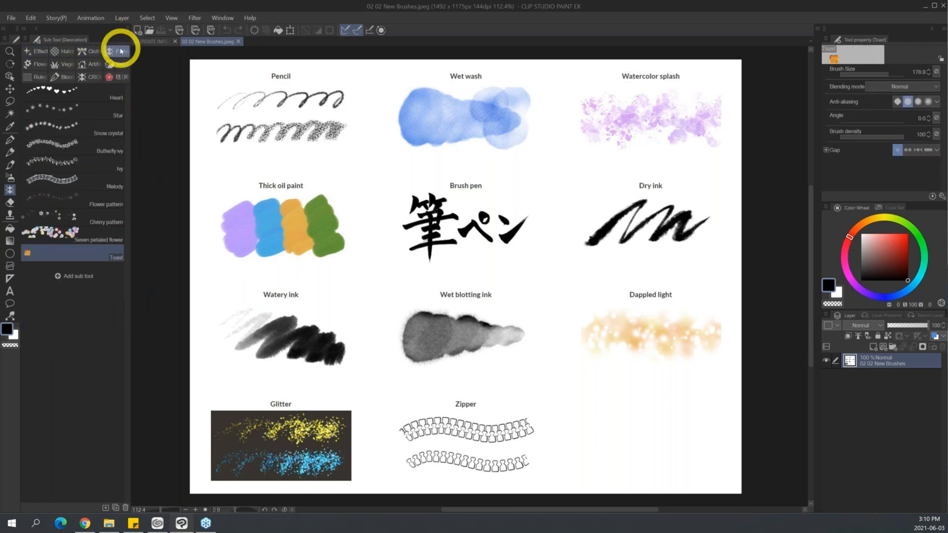
left_click(27, 51)
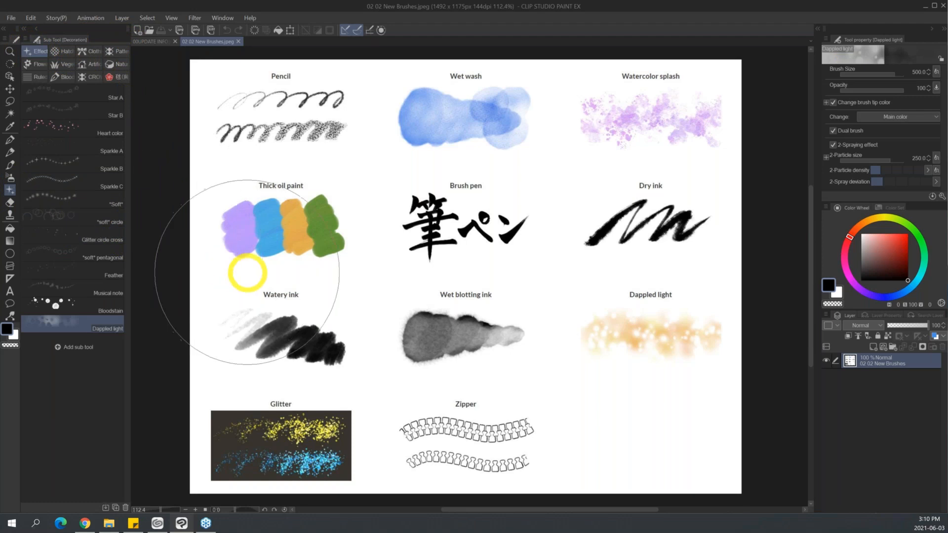
- Check the Brush, Pencil, Pen and Airbrush sub tools again, and display the Decoration tool's clothing group with the Zipper brush
left_click(11, 165)
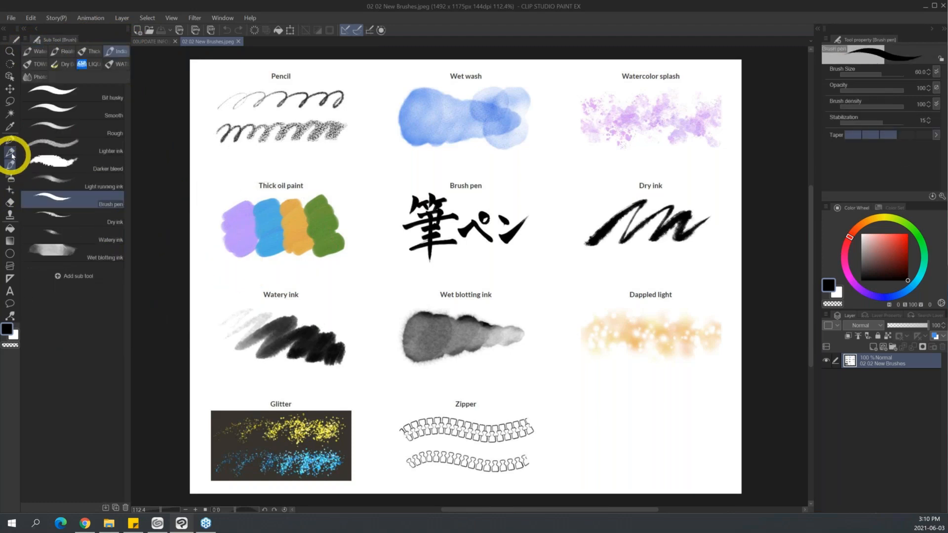
left_click(10, 152)
left_click(10, 140)
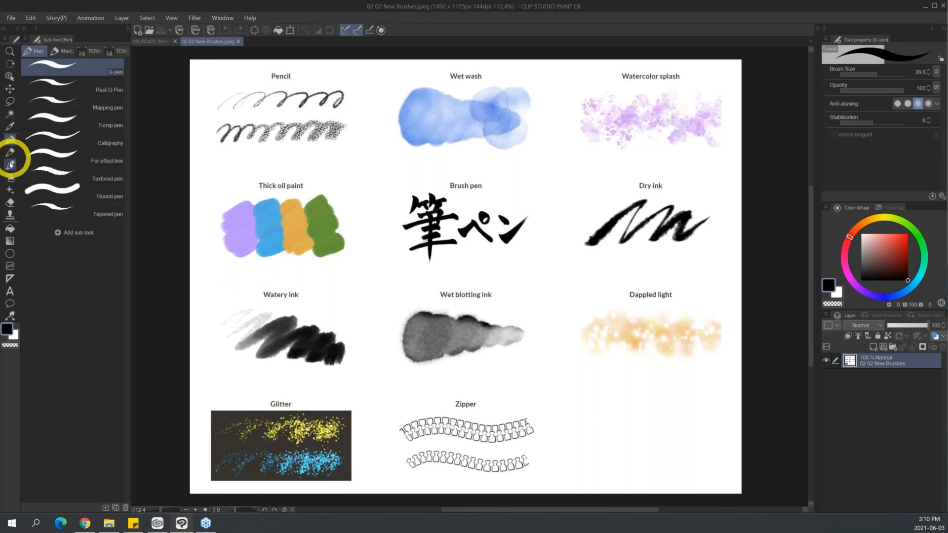
left_click(8, 178)
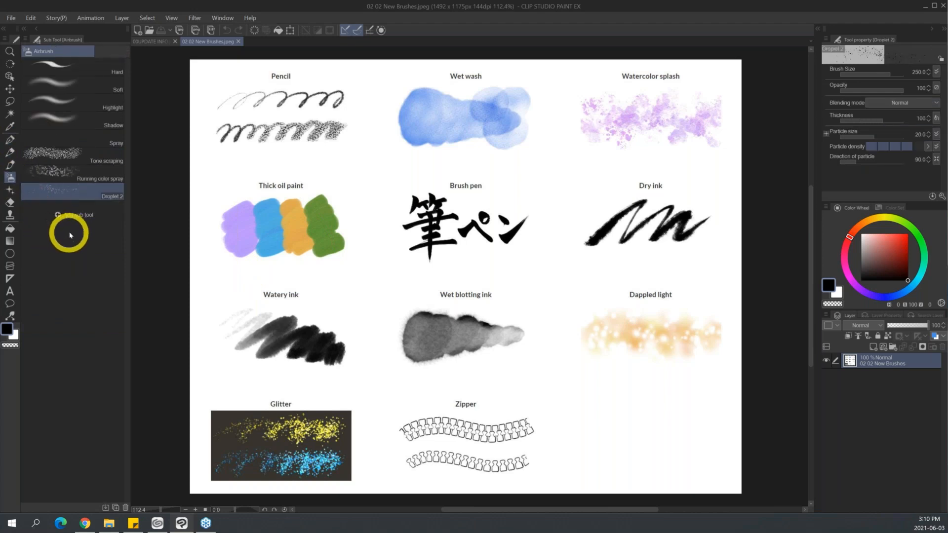
left_click(10, 190)
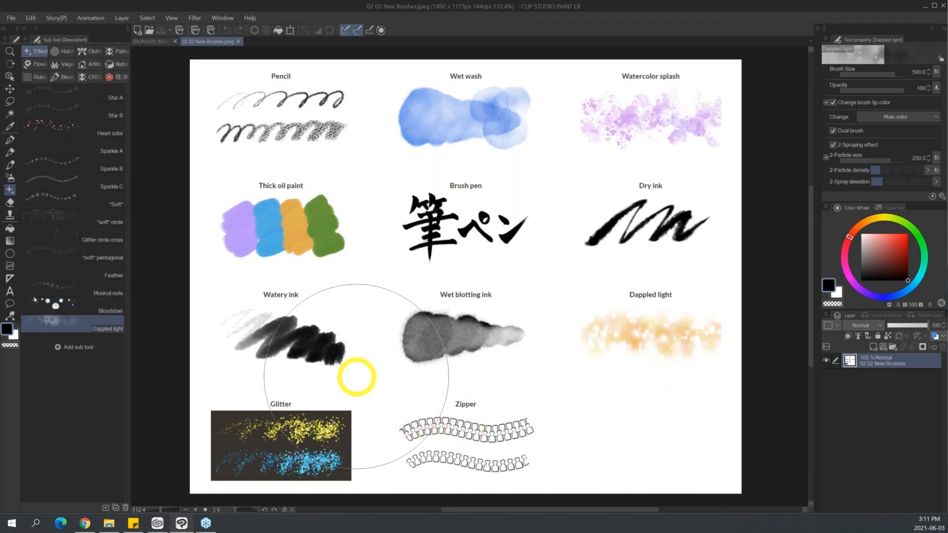
left_click(91, 54)
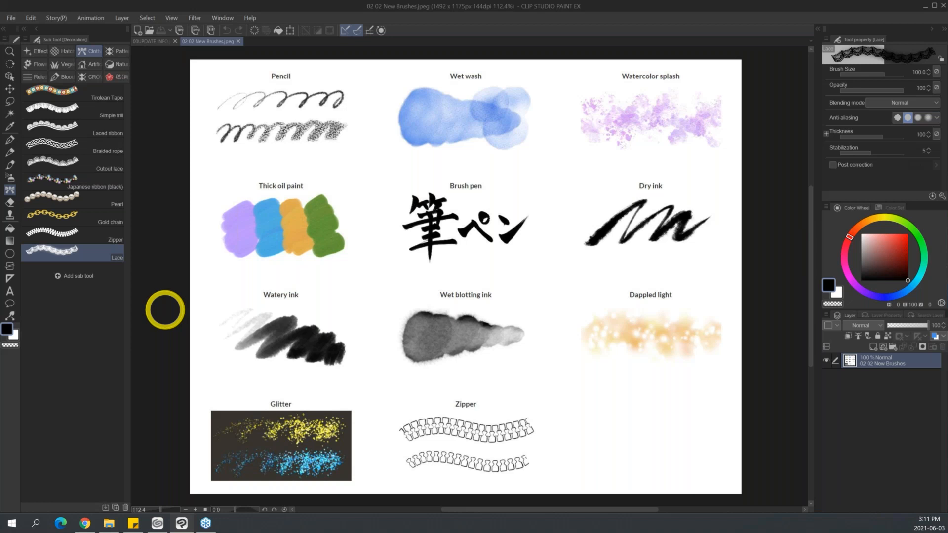
- Return to the 00UPDATE INFO.jpg image, and switch to Chrome to view the article on updated initial sub tools
left_click(159, 42)
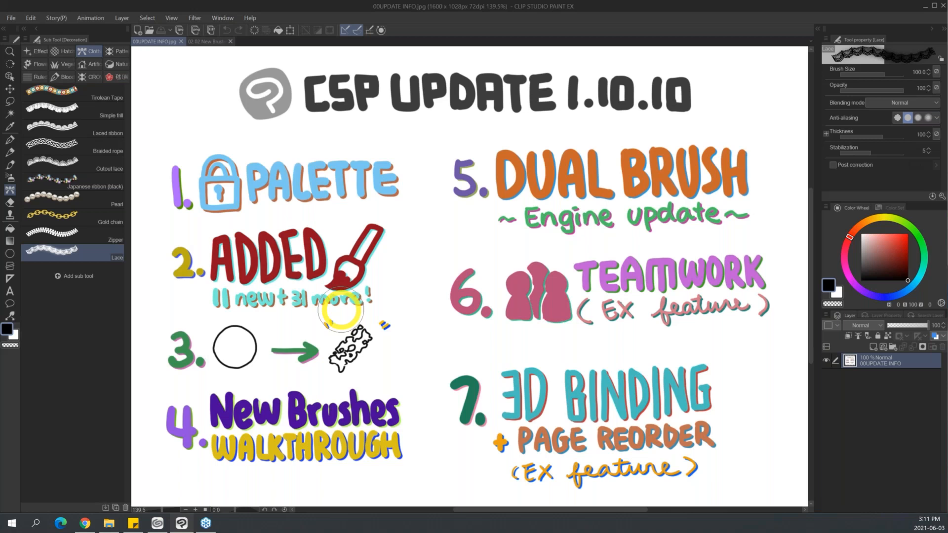
left_click(85, 524)
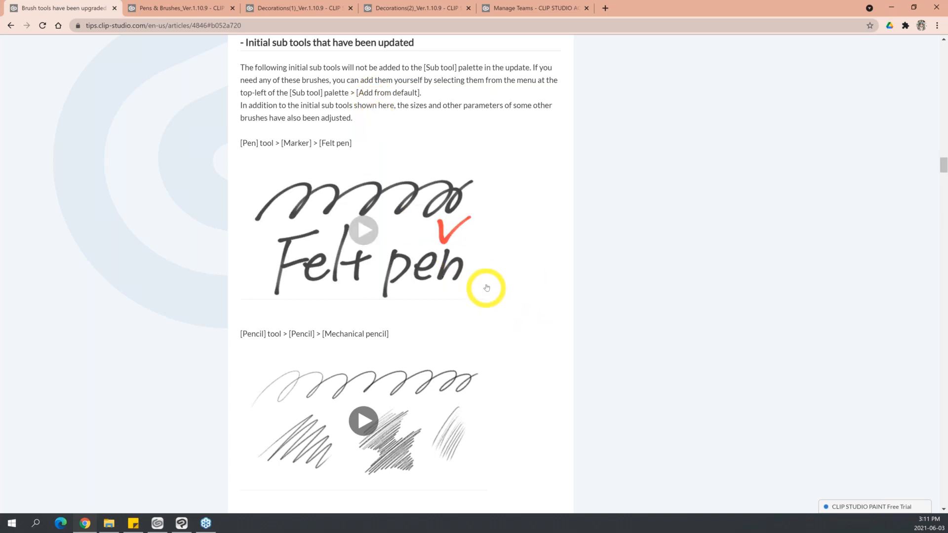
- Examine the article's updated Pen, Pencil and Thick paint sub tools, from Felt pen and Mechanical pencil to Oil paint
scroll(485, 286, "down", 1)
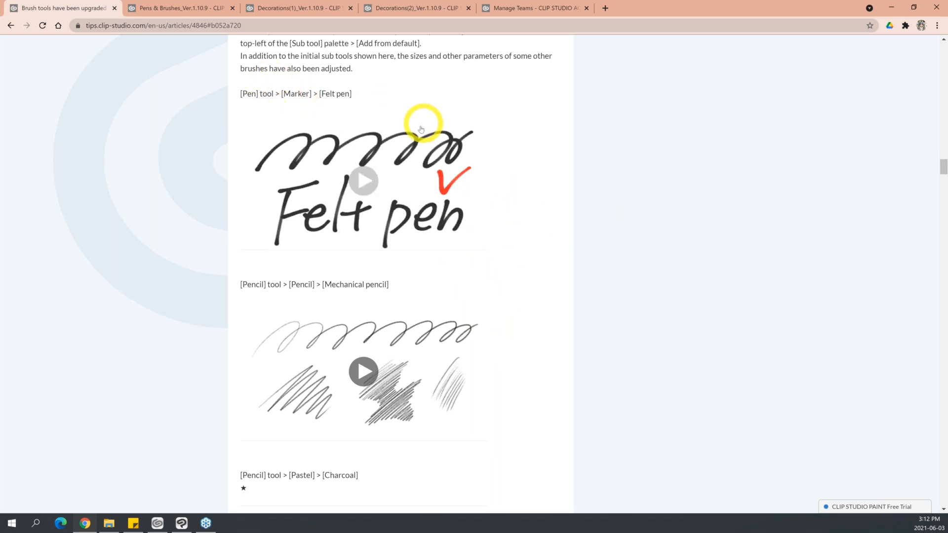
scroll(423, 123, "up", 1)
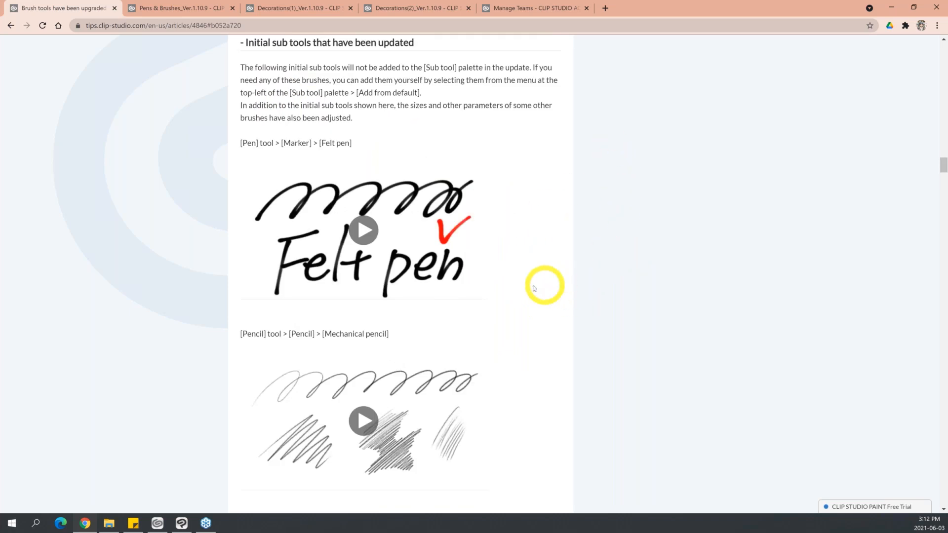
scroll(474, 237, "down", 1)
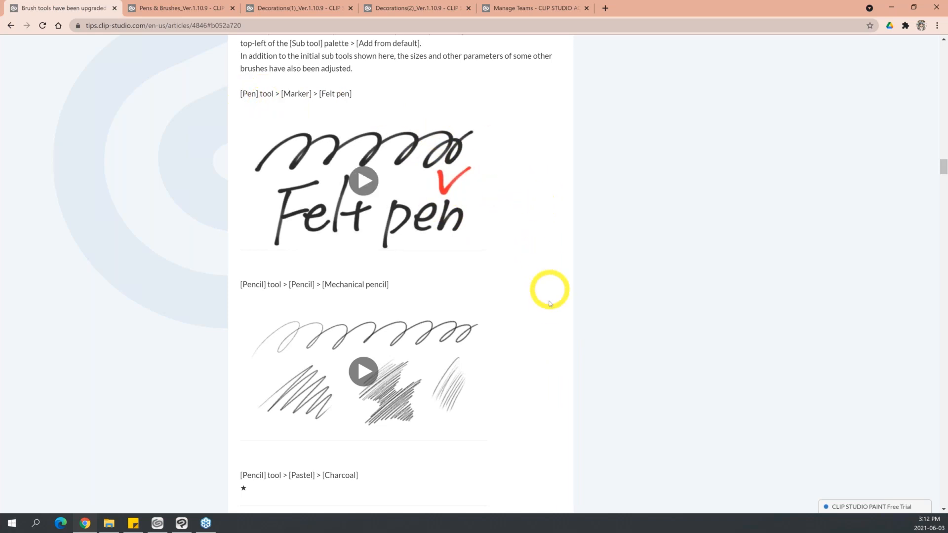
scroll(550, 304, "down", 2)
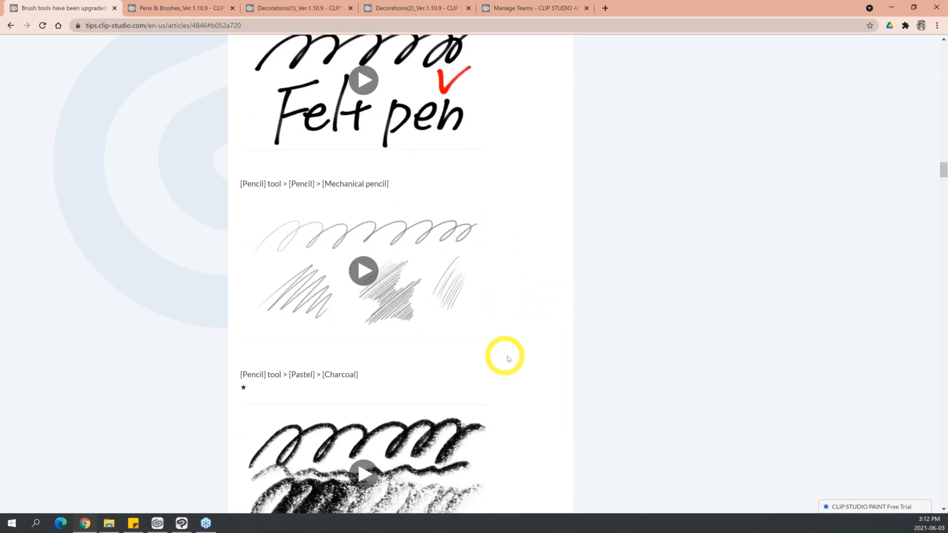
scroll(503, 345, "down", 3)
scroll(449, 310, "down", 10)
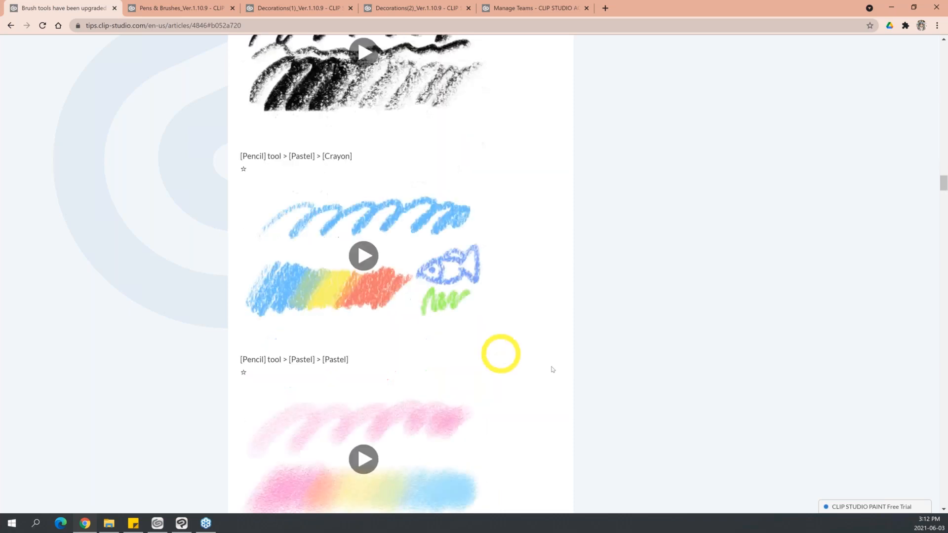
scroll(439, 355, "down", 2)
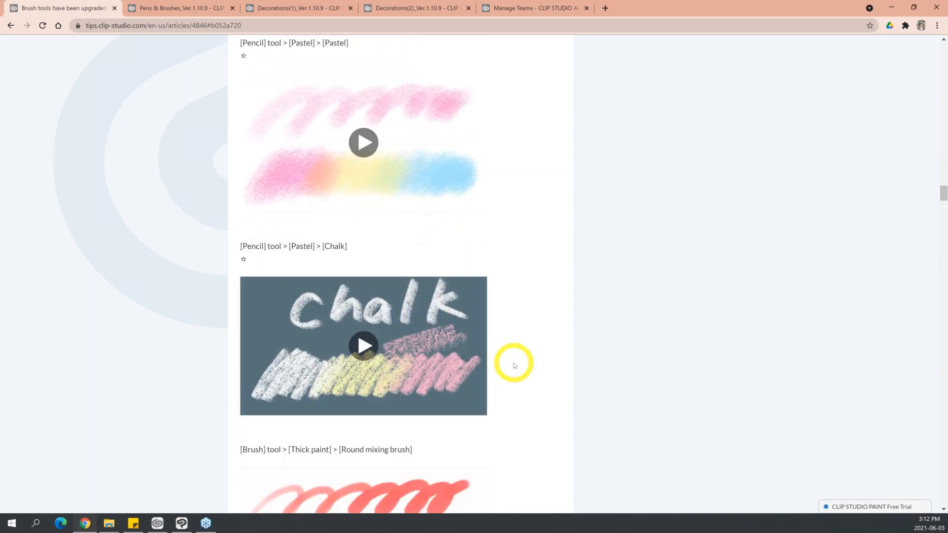
scroll(512, 364, "down", 2)
scroll(513, 364, "down", 2)
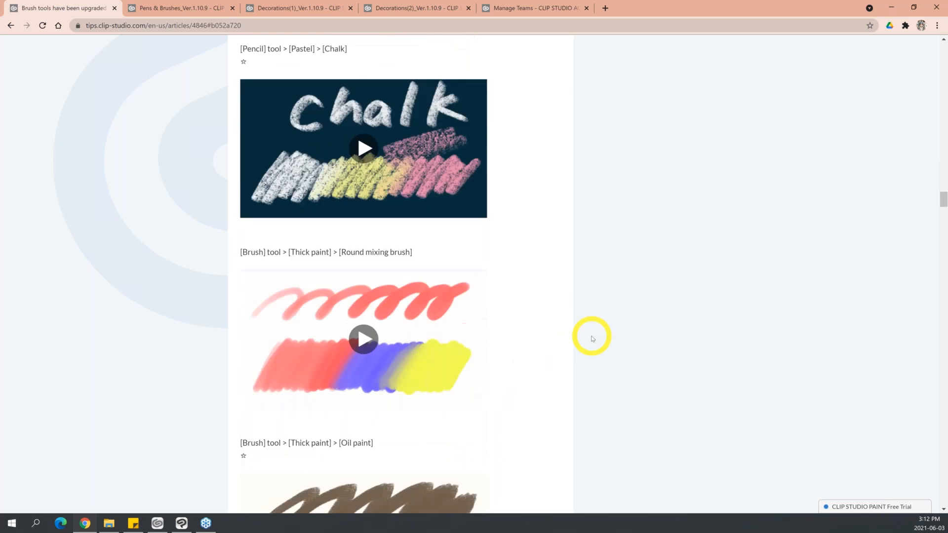
scroll(592, 338, "down", 2)
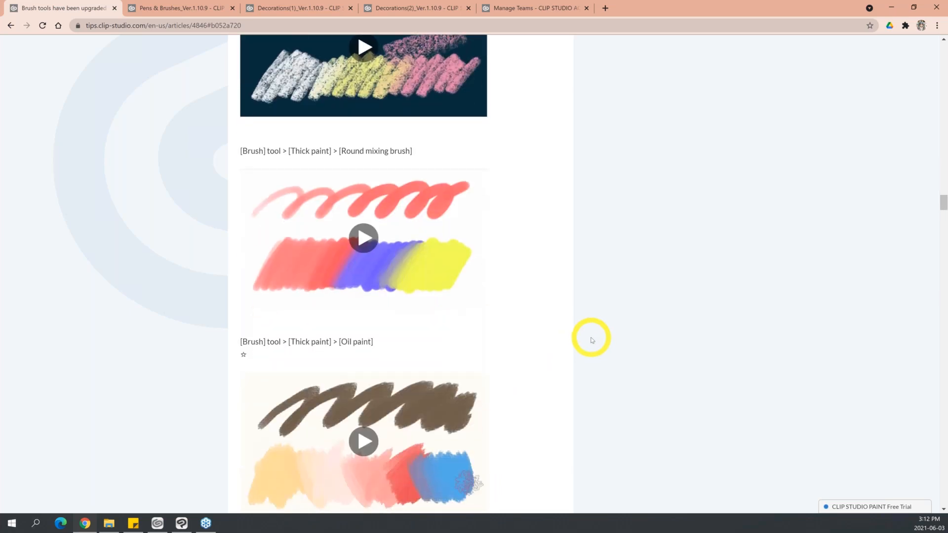
scroll(592, 340, "down", 4)
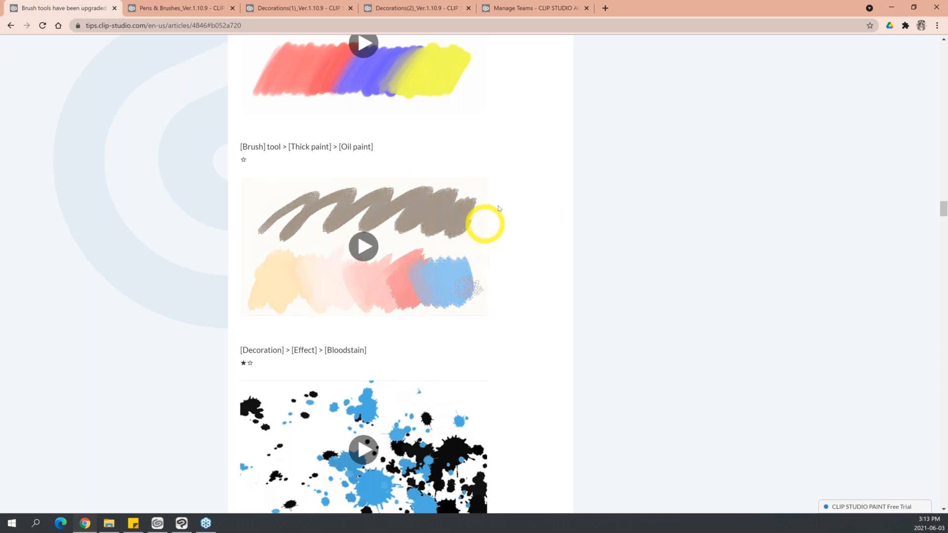
- Review the article's updated Decoration effect brushes: Bloodstain, Feather, Petal, Rose and Cherry
scroll(562, 228, "down", 1)
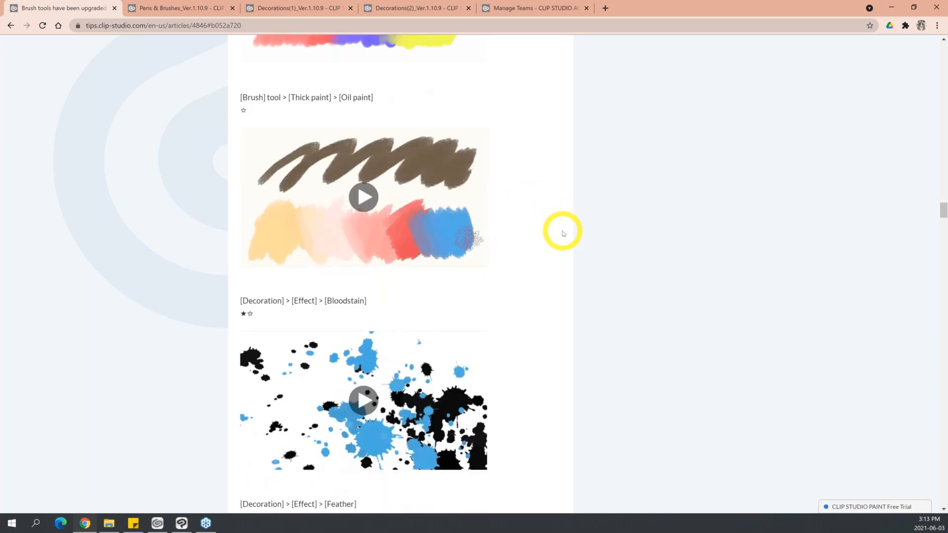
scroll(562, 232, "down", 5)
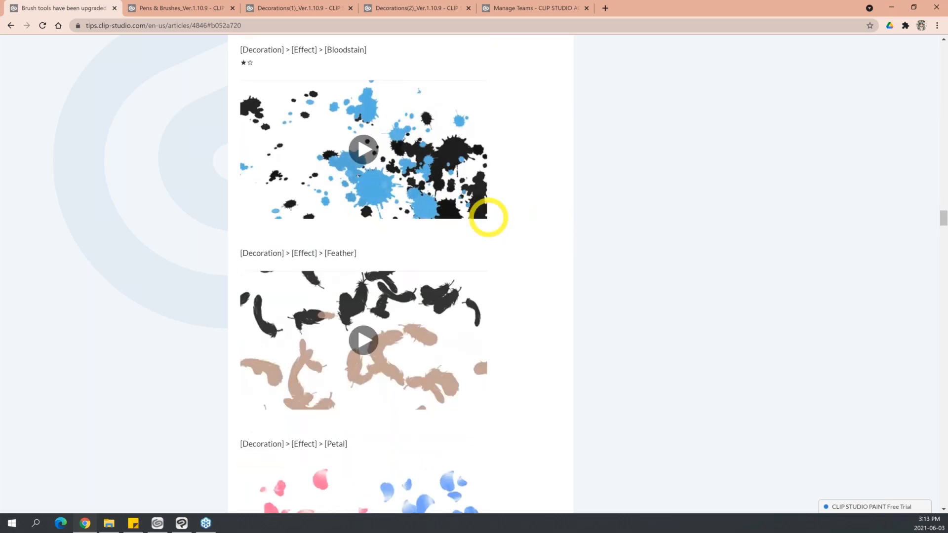
scroll(487, 218, "down", 2)
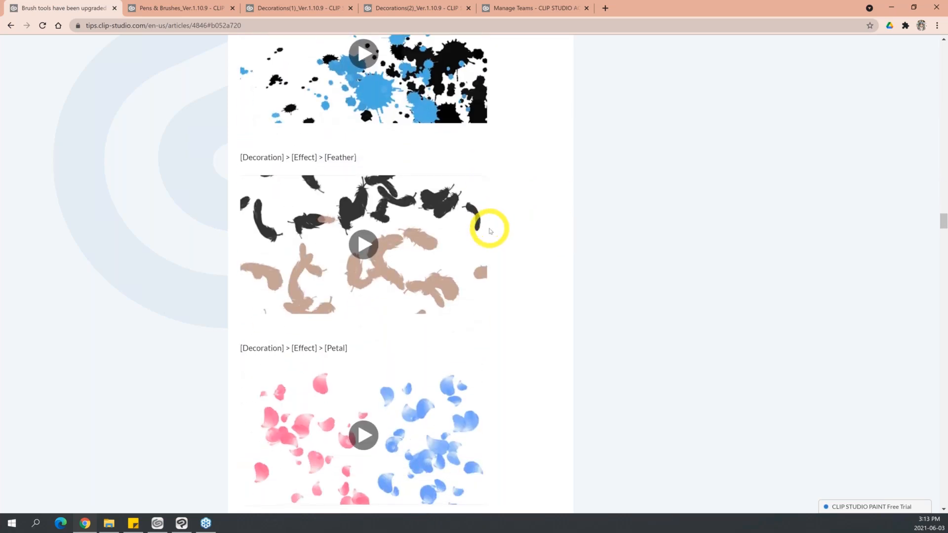
scroll(489, 231, "down", 2)
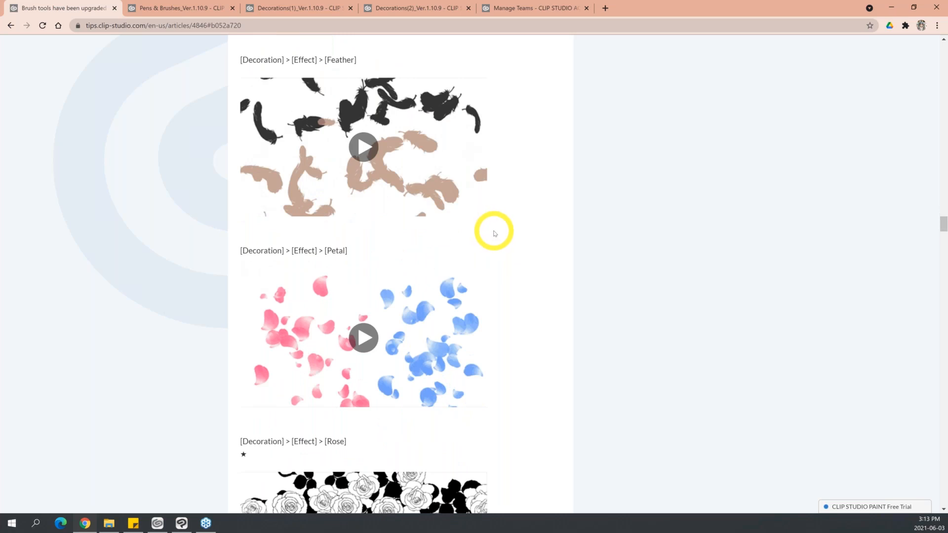
scroll(495, 233, "down", 8)
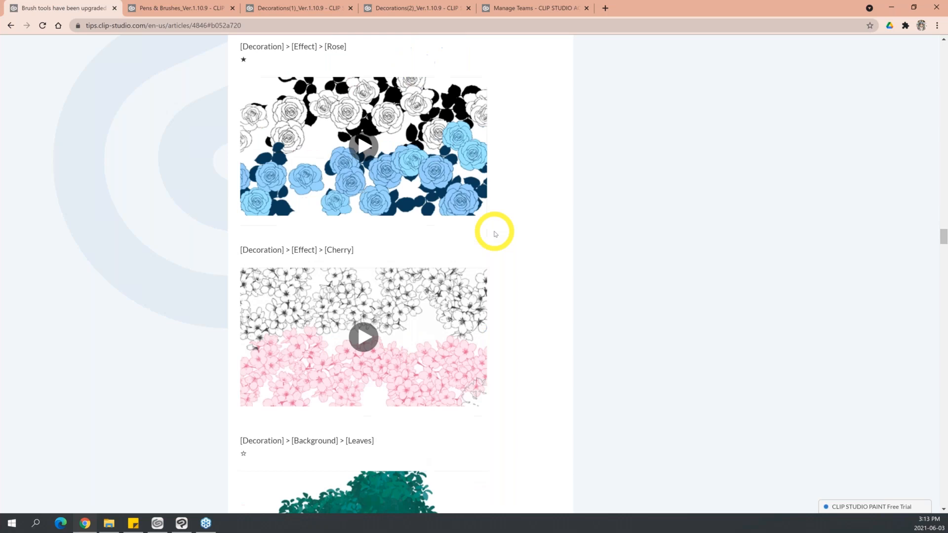
scroll(494, 232, "down", 1)
- Look through the article's updated Decoration background brushes, including Leaves, Grass Patch, Ground, Cloud, Book and Building
scroll(446, 228, "down", 7)
scroll(453, 241, "down", 2)
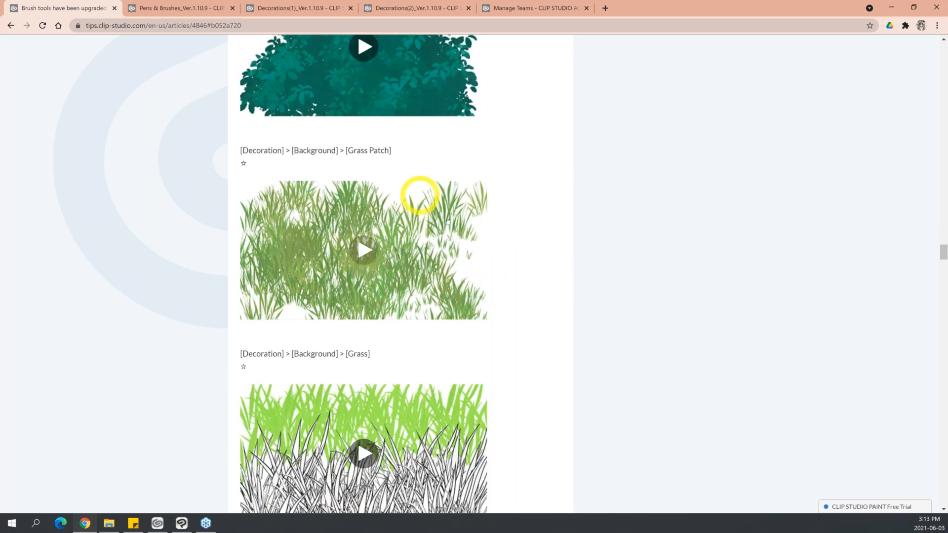
scroll(550, 323, "down", 2)
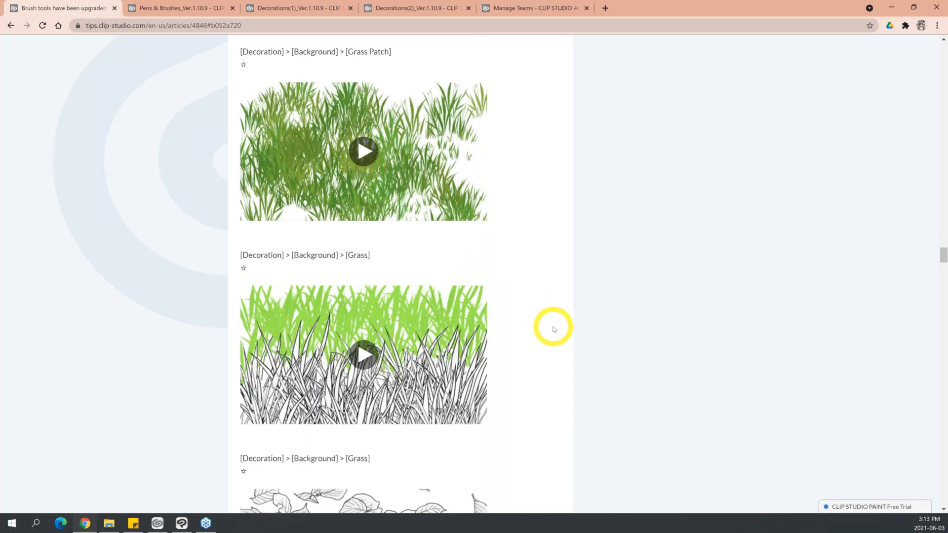
scroll(553, 328, "down", 2)
scroll(552, 327, "down", 2)
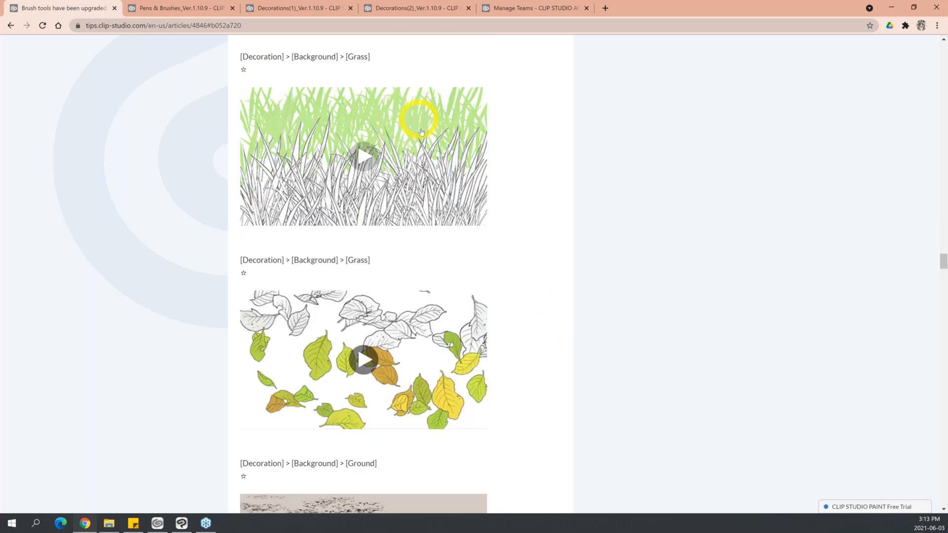
scroll(429, 245, "down", 5)
scroll(543, 237, "down", 3)
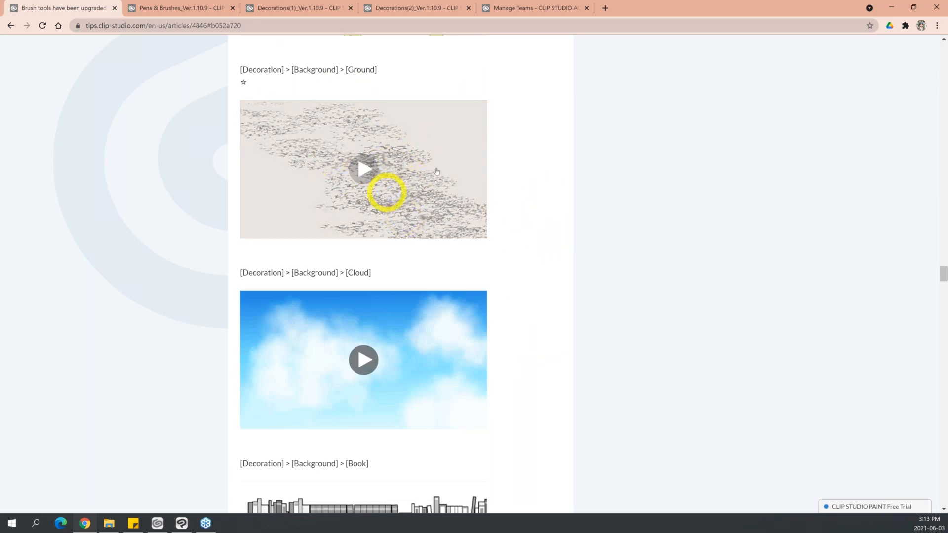
scroll(564, 284, "down", 3)
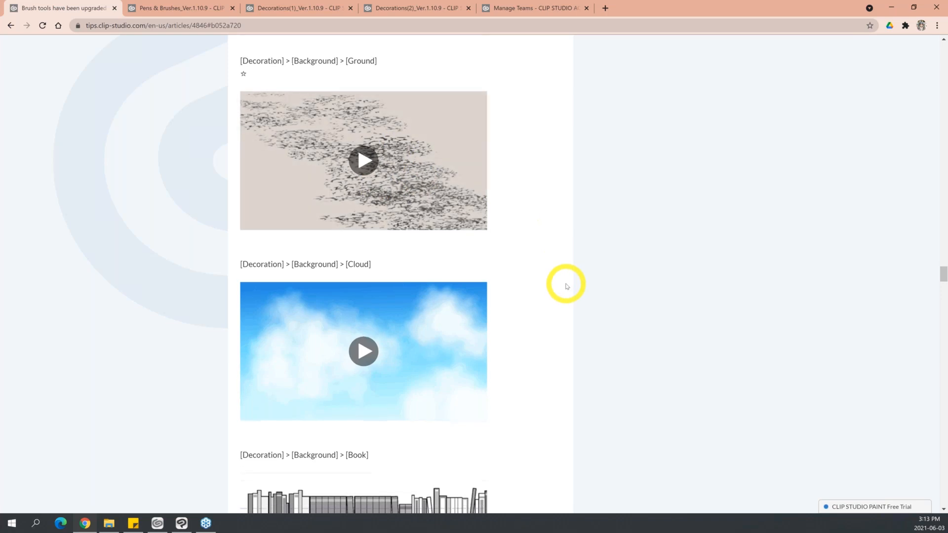
scroll(497, 244, "down", 2)
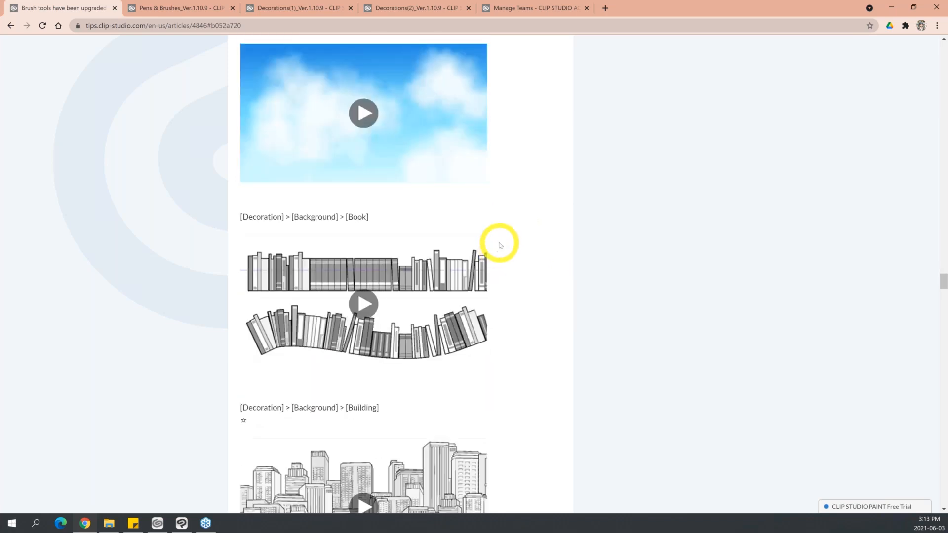
scroll(501, 247, "down", 2)
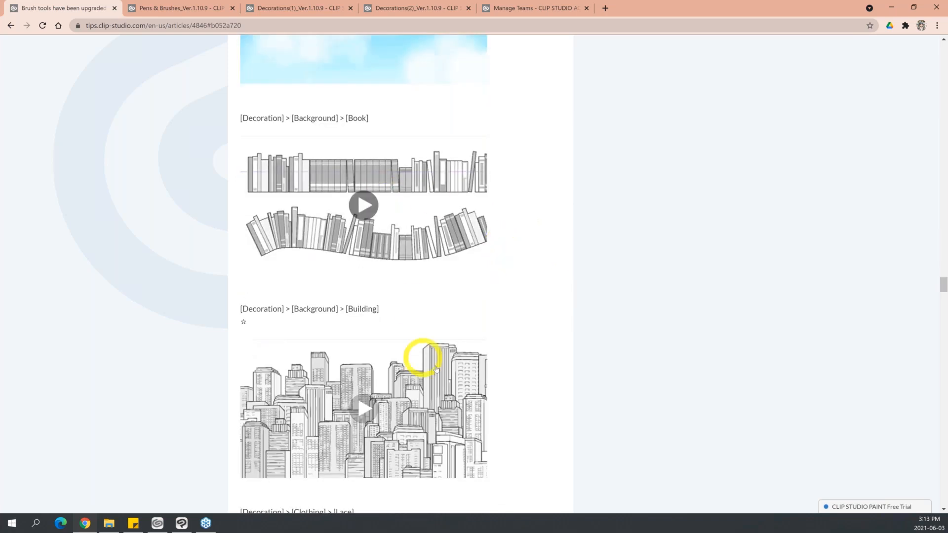
- Examine the article's updated Decoration clothing brushes from Lace to Bead chain, and the start of the Hatching and sand pattern group
scroll(438, 371, "down", 5)
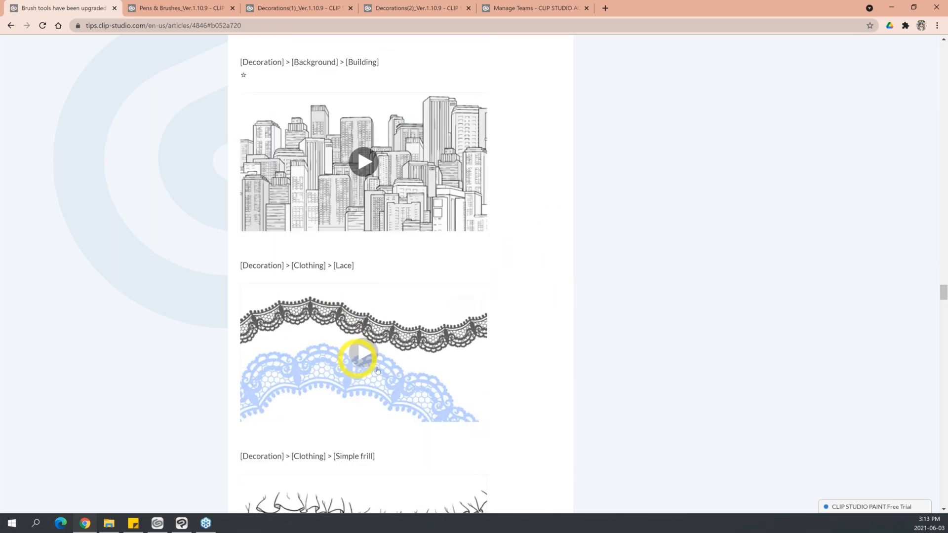
scroll(518, 375, "down", 7)
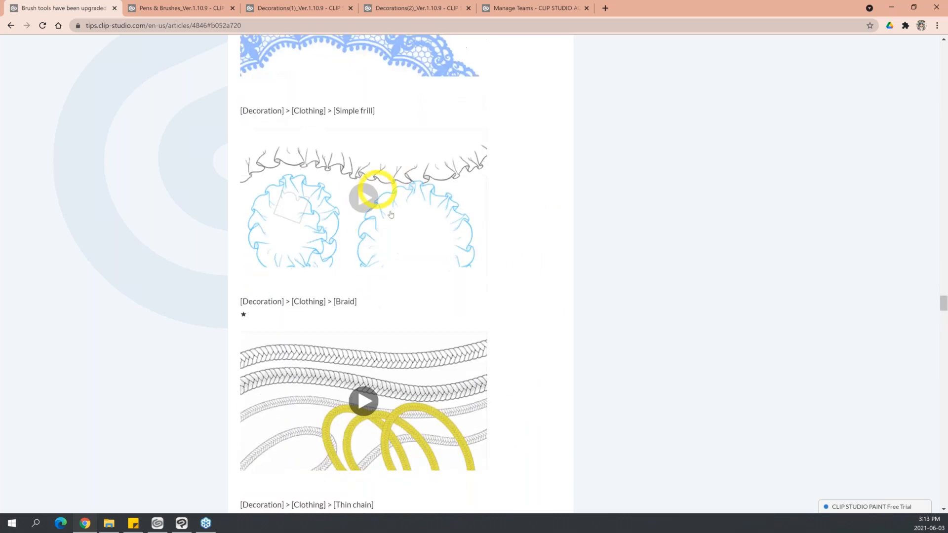
scroll(543, 295, "down", 1)
scroll(496, 251, "down", 3)
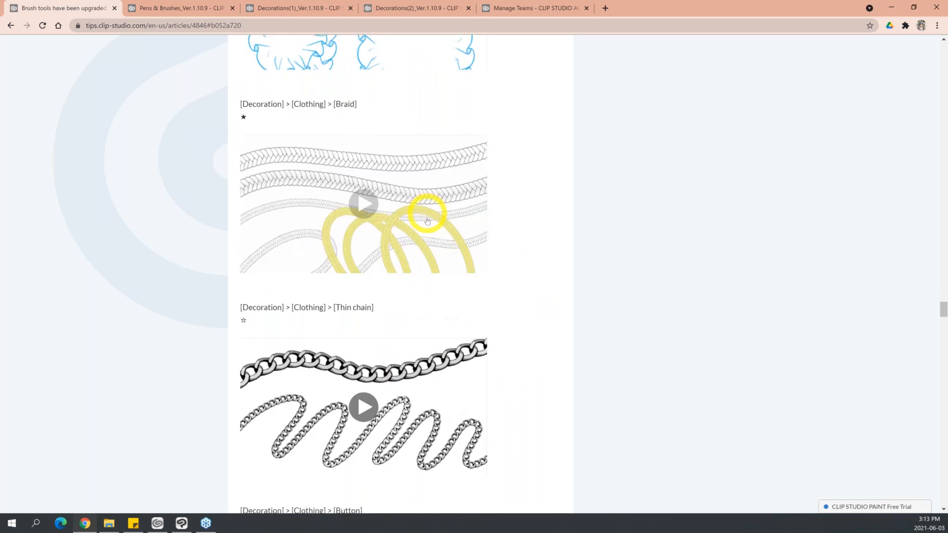
scroll(470, 276, "down", 5)
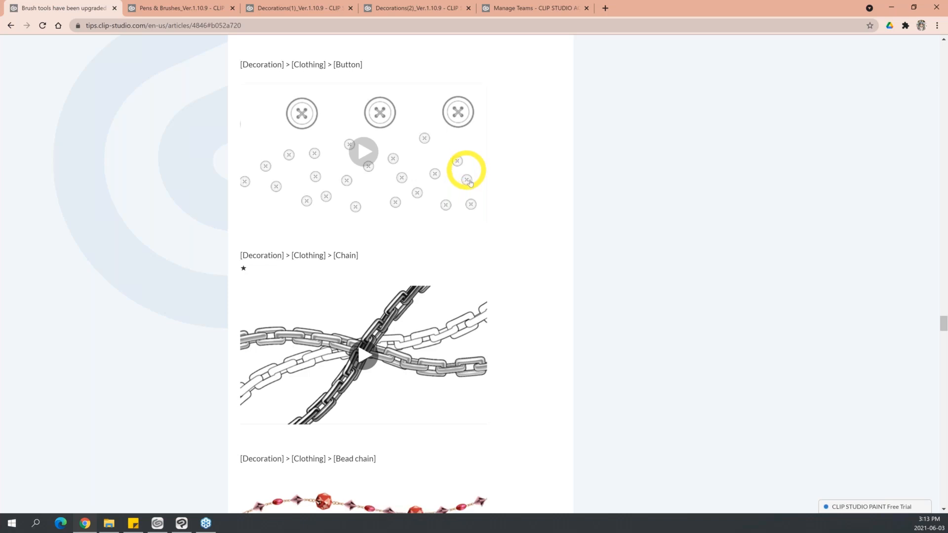
scroll(465, 170, "down", 2)
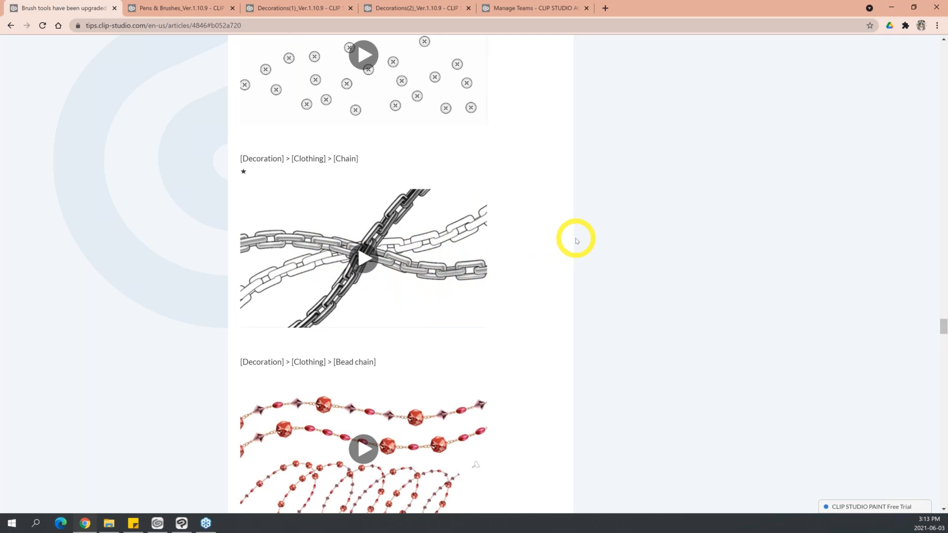
scroll(553, 313, "down", 2)
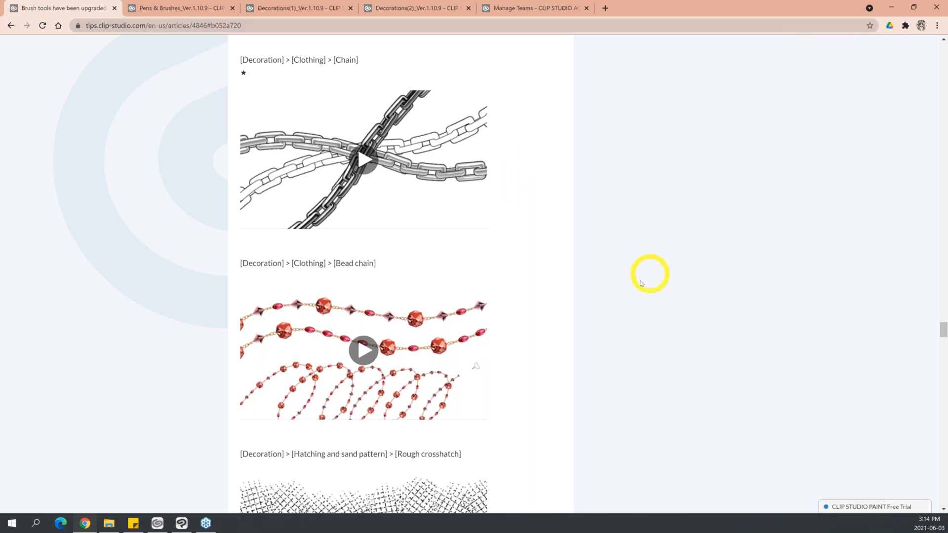
scroll(717, 226, "down", 3)
scroll(755, 110, "down", 3)
scroll(755, 109, "up", 3)
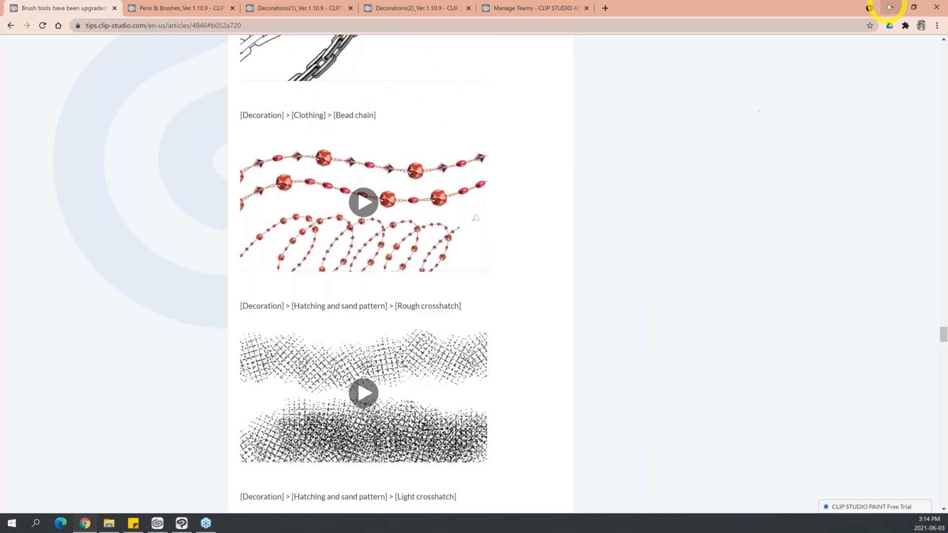
- Switch back to Clip Studio Paint and create a new 1920 x 1080 px illustration canvas at 72 dpi
left_click(890, 7)
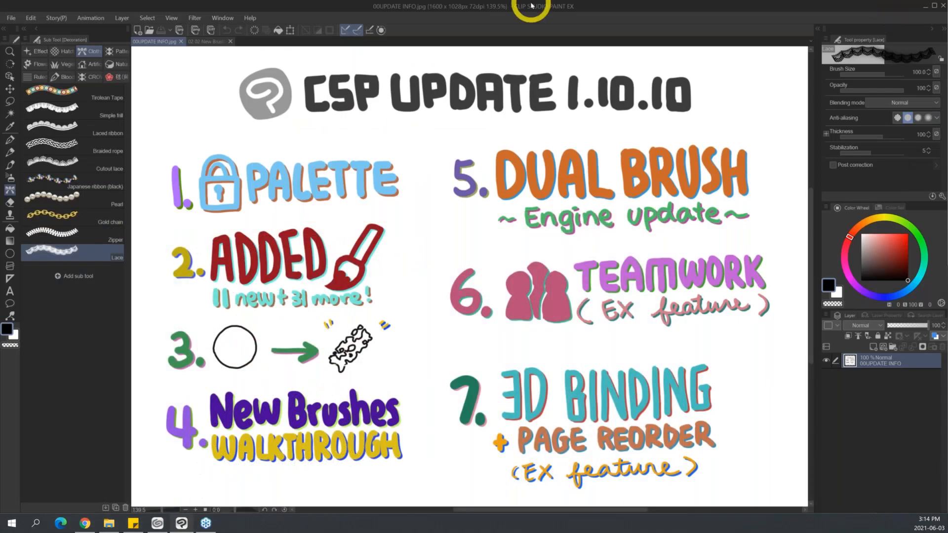
key("ctrl+n")
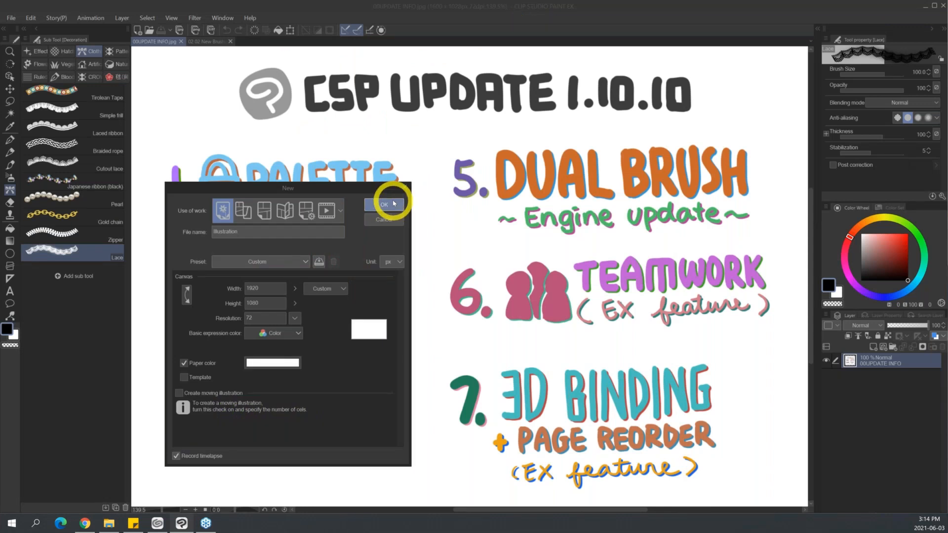
left_click(393, 202)
- Add the Bead chain brush from the default Decoration > Clothing group to the Brush tool's sub tools
key("b")
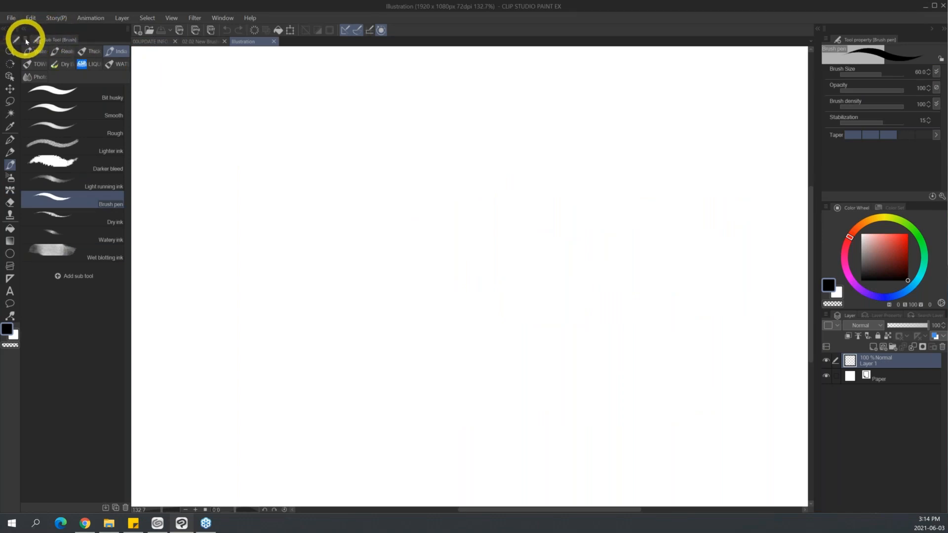
left_click(25, 39)
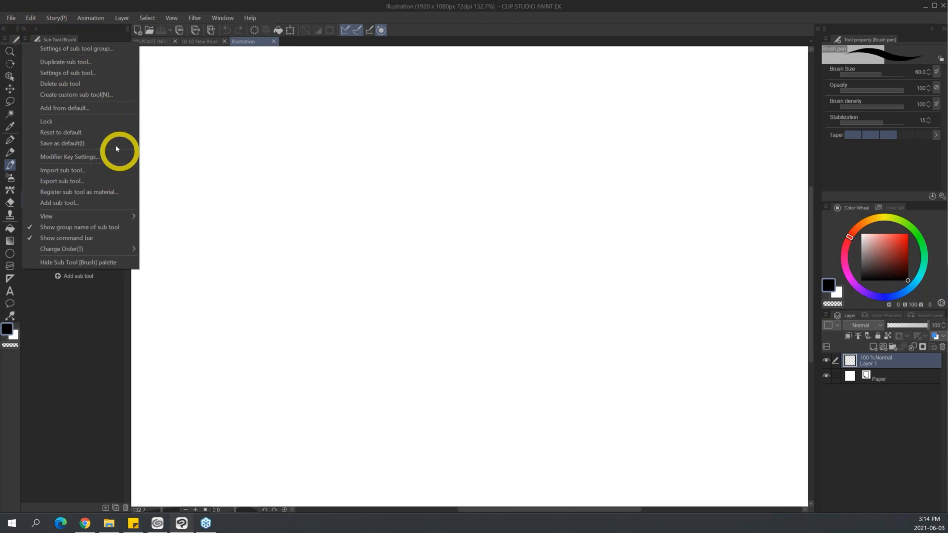
left_click(98, 108)
left_click_drag(539, 58, 494, 66)
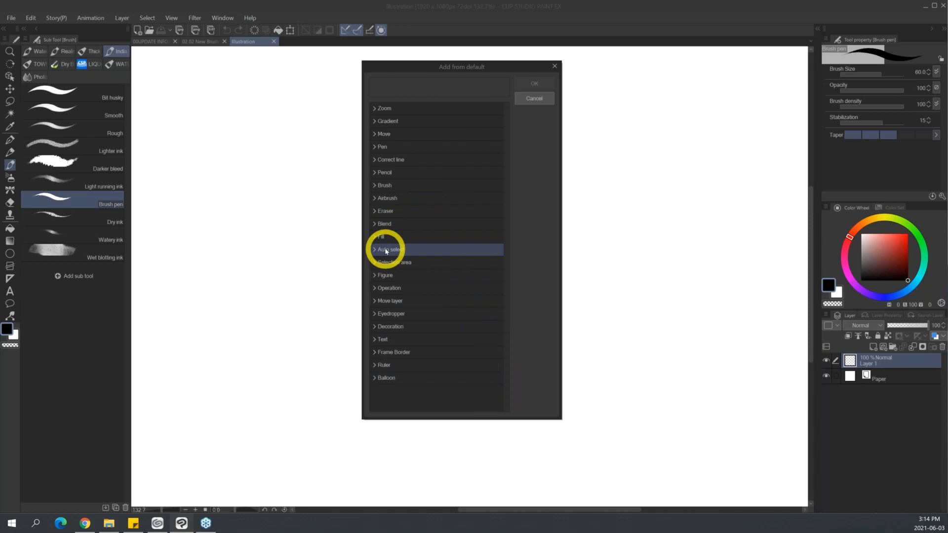
left_click(84, 522)
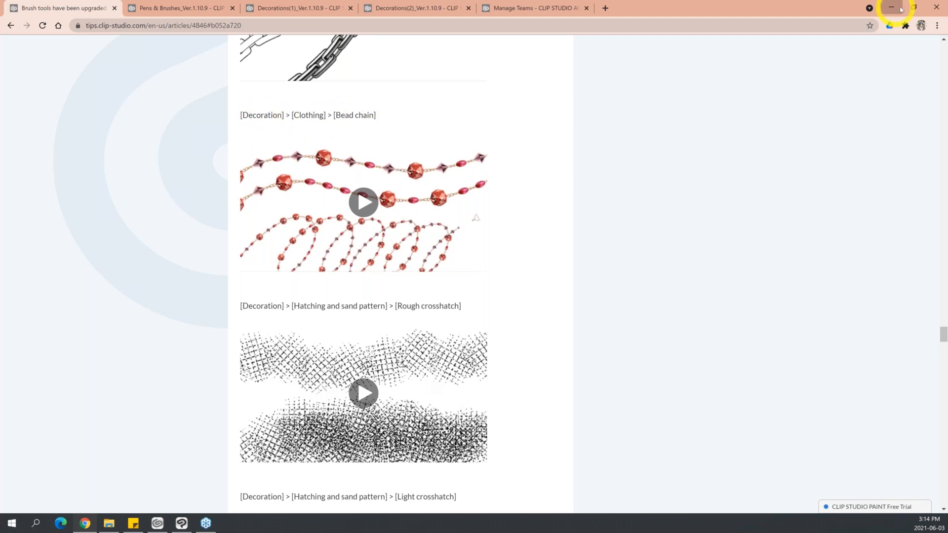
left_click(901, 9)
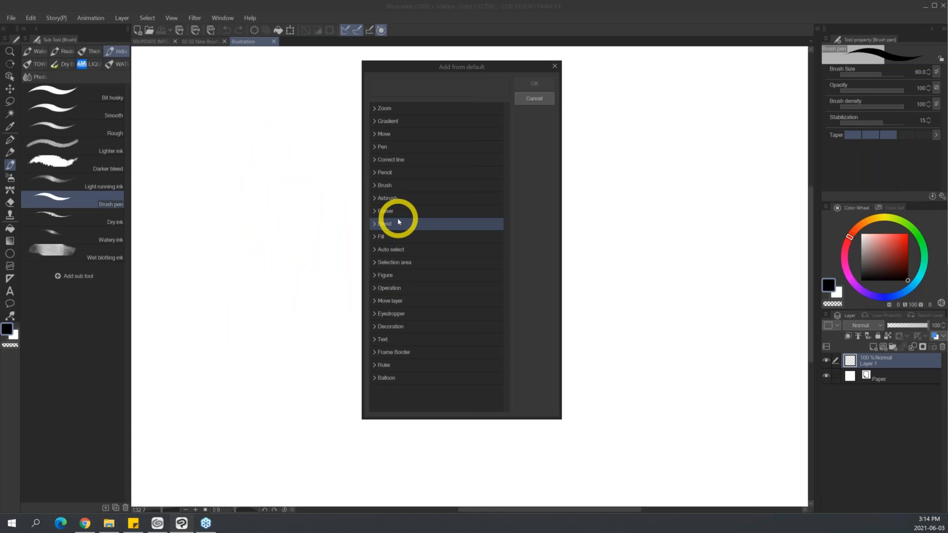
left_click(374, 326)
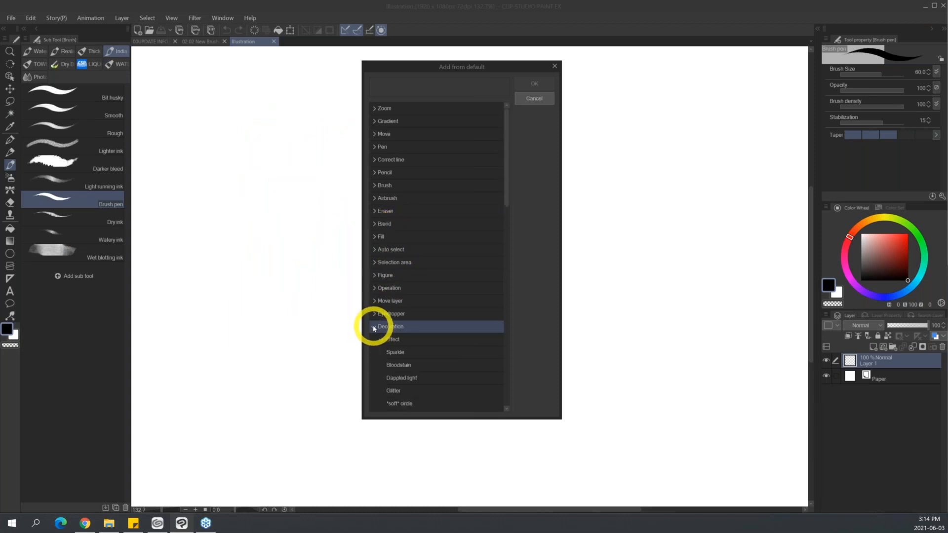
left_click_drag(507, 195, 499, 320)
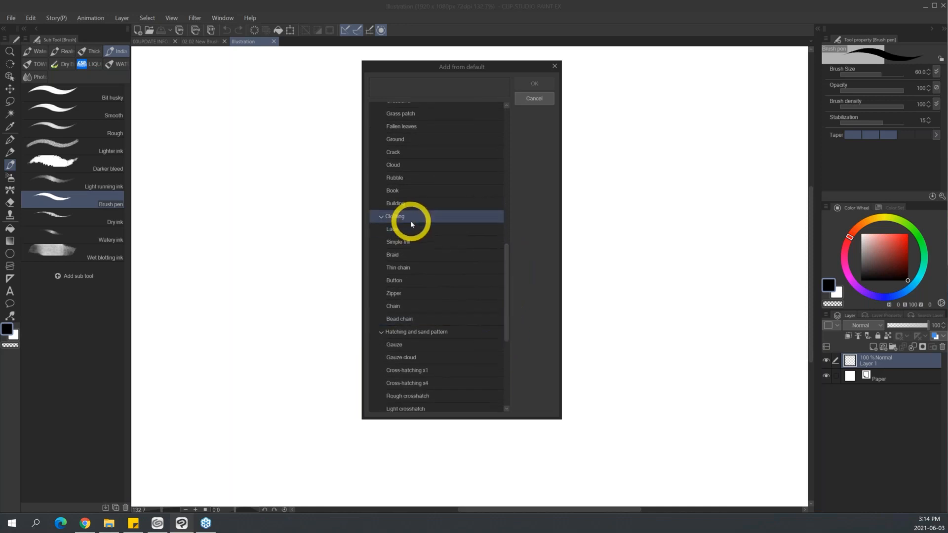
left_click(433, 320)
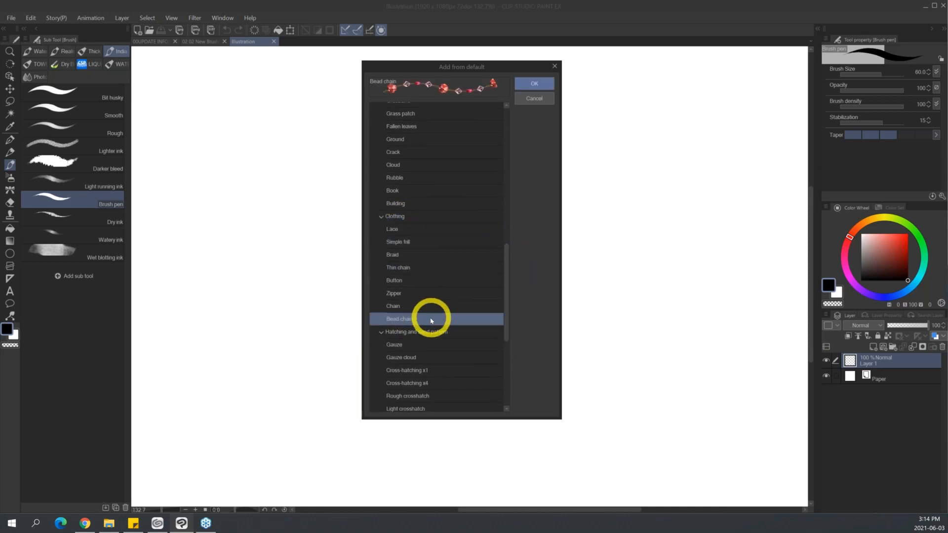
left_click(533, 83)
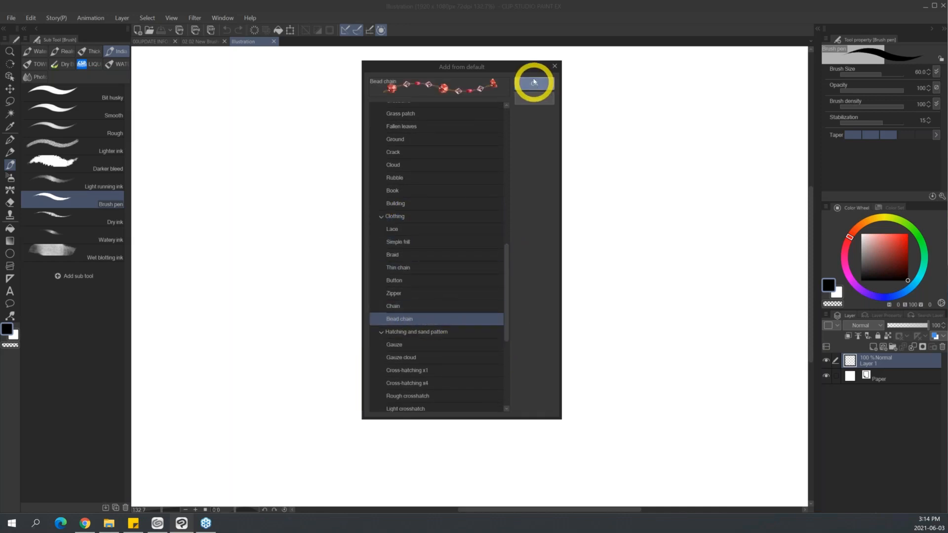
- Draw two wavy bead chain strokes across the upper part of the blank canvas
mouse_move(213, 143)
left_mouse_down()
mouse_move(263, 107)
mouse_move(556, 135)
mouse_move(729, 96)
mouse_move(759, 103)
left_mouse_up()
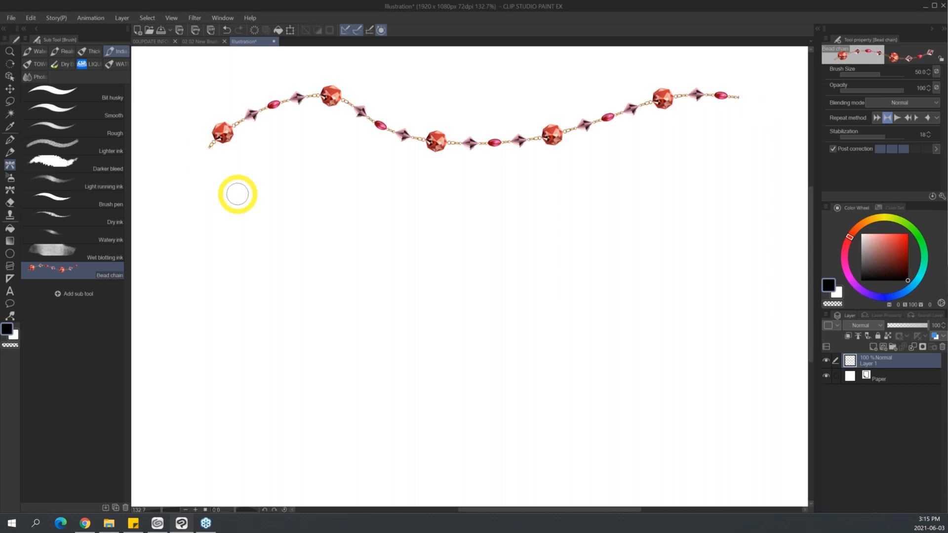
mouse_move(206, 159)
left_mouse_down()
mouse_move(326, 200)
mouse_move(398, 186)
mouse_move(522, 191)
mouse_move(629, 166)
left_mouse_up()
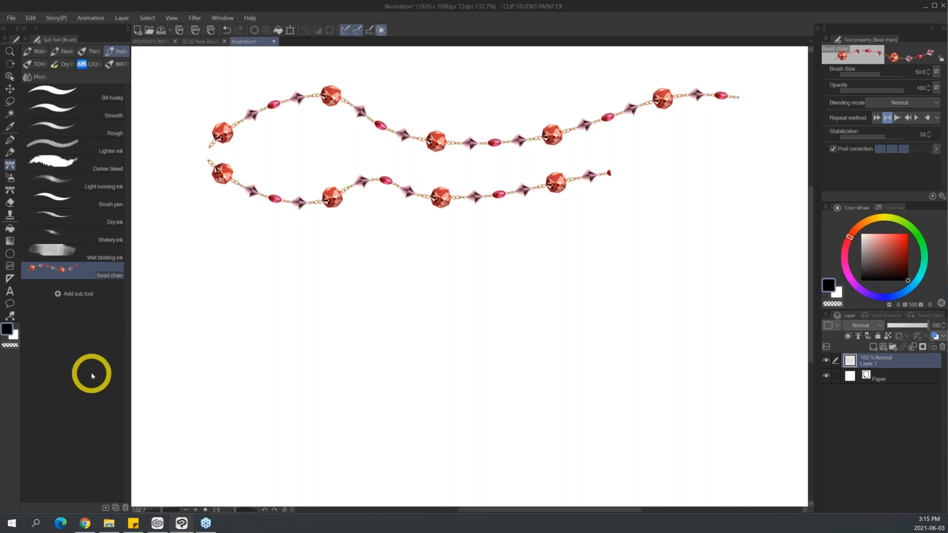
left_click(26, 40)
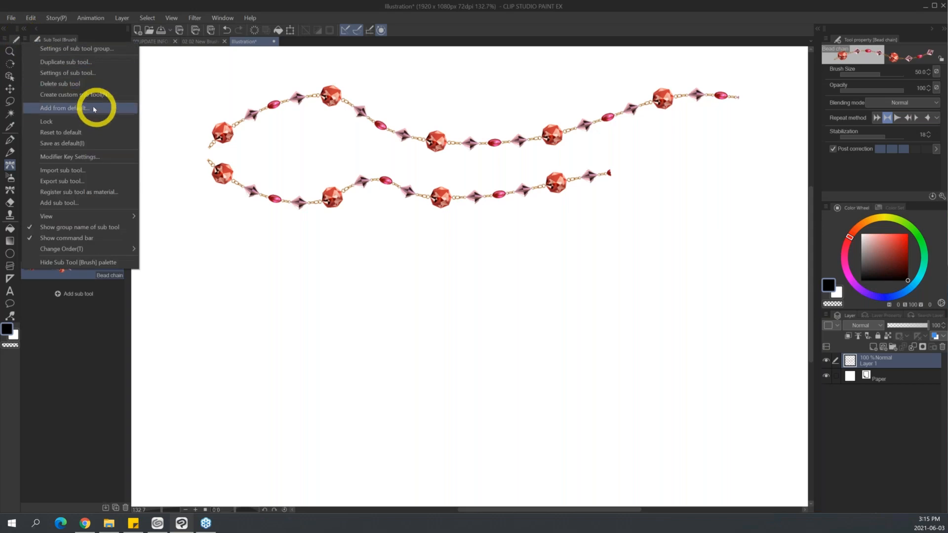
left_click(94, 107)
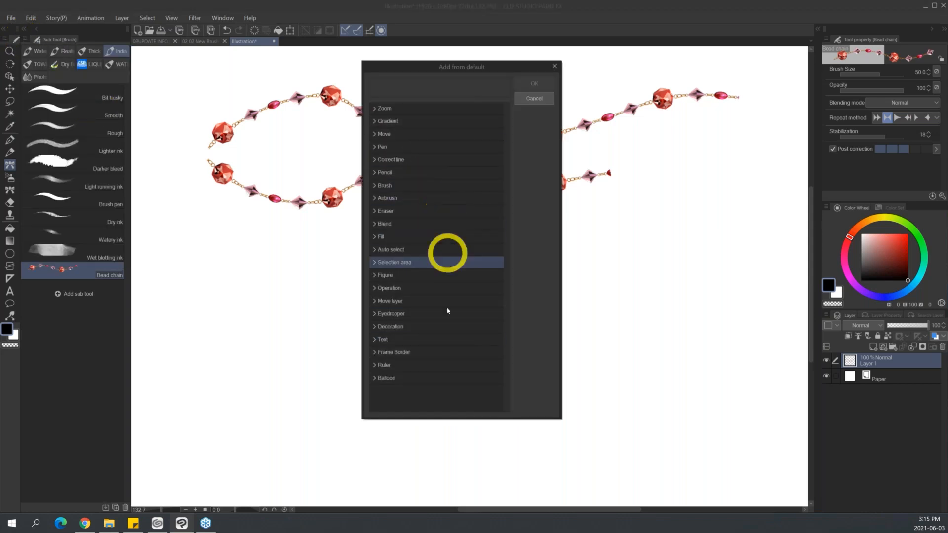
left_click(542, 97)
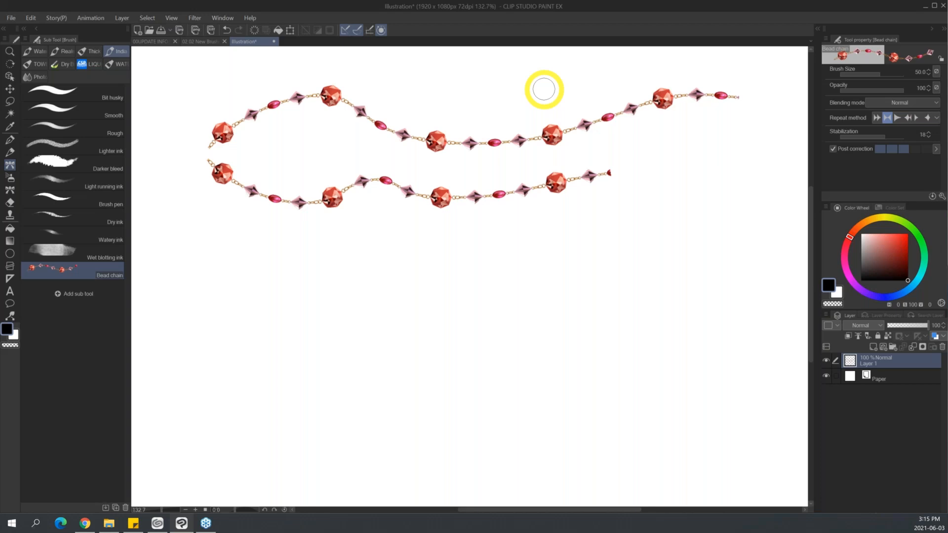
- Close the bead chain illustration without saving it
left_click(273, 41)
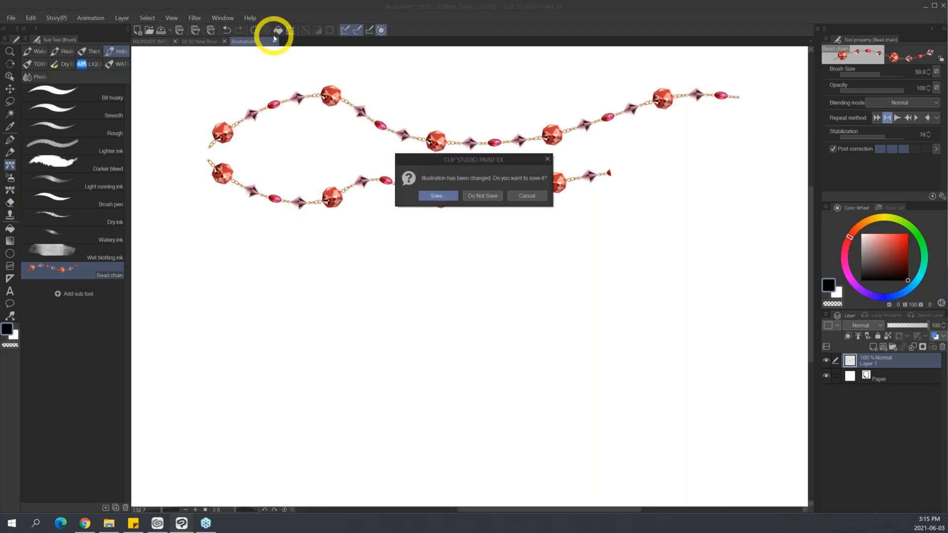
left_click(486, 196)
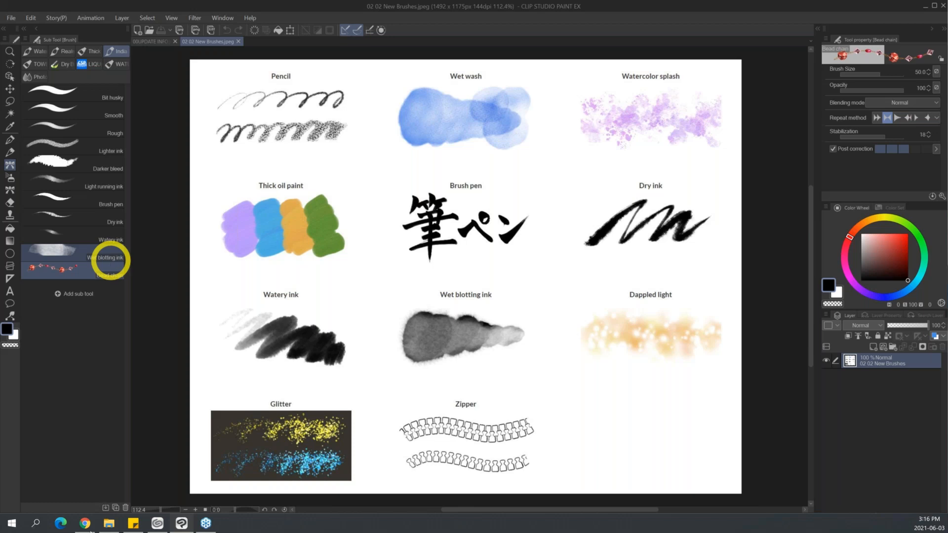
- Quit Clip Studio Paint and relaunch it from Clip Studio into the Reset to original defaults dialog
left_click(157, 524)
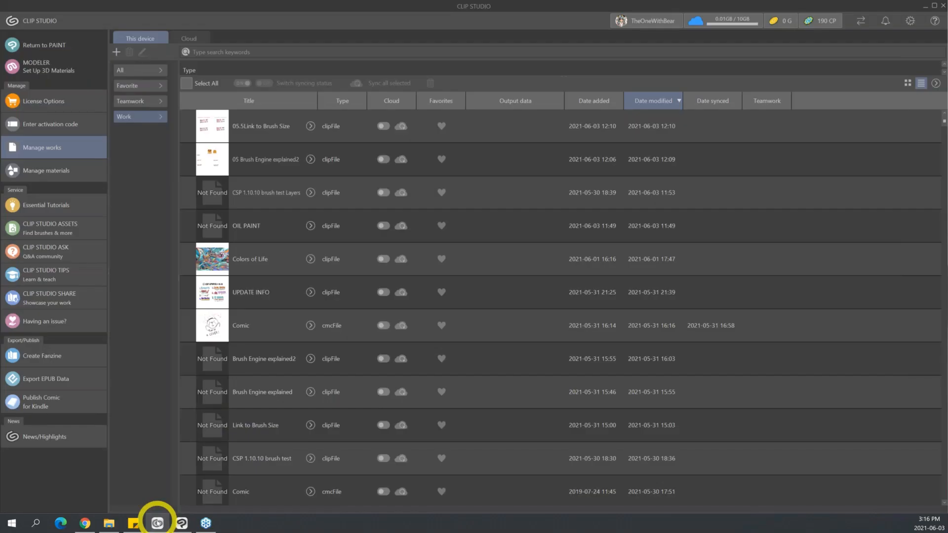
mouse_move(184, 527)
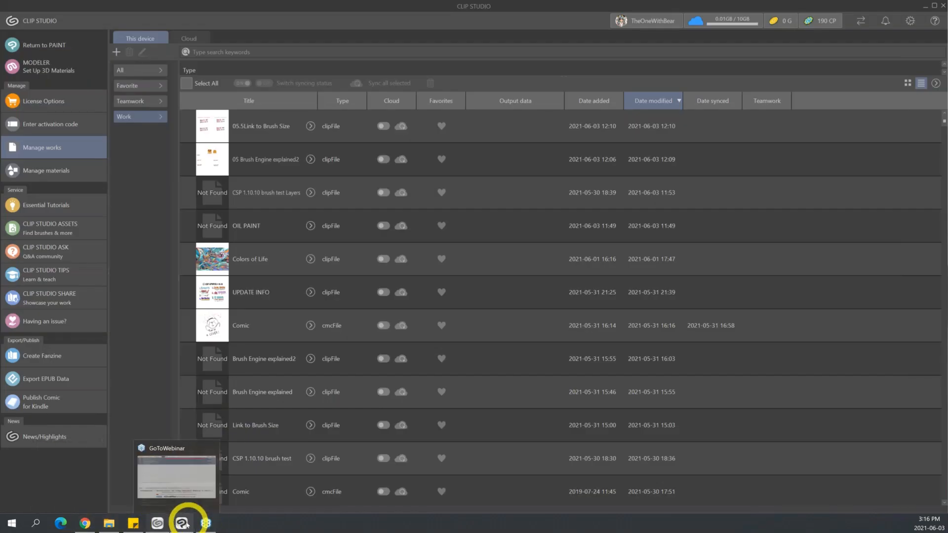
left_click(183, 526)
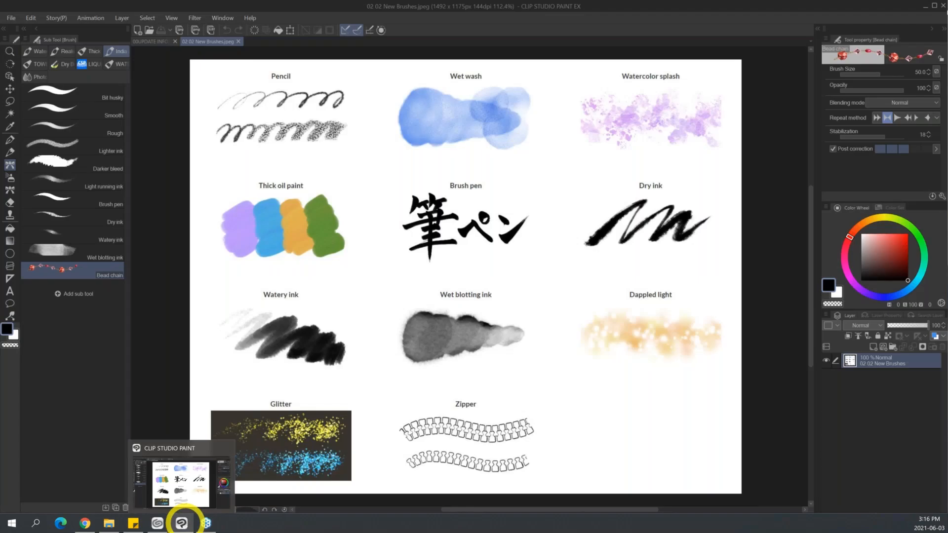
left_click(942, 6)
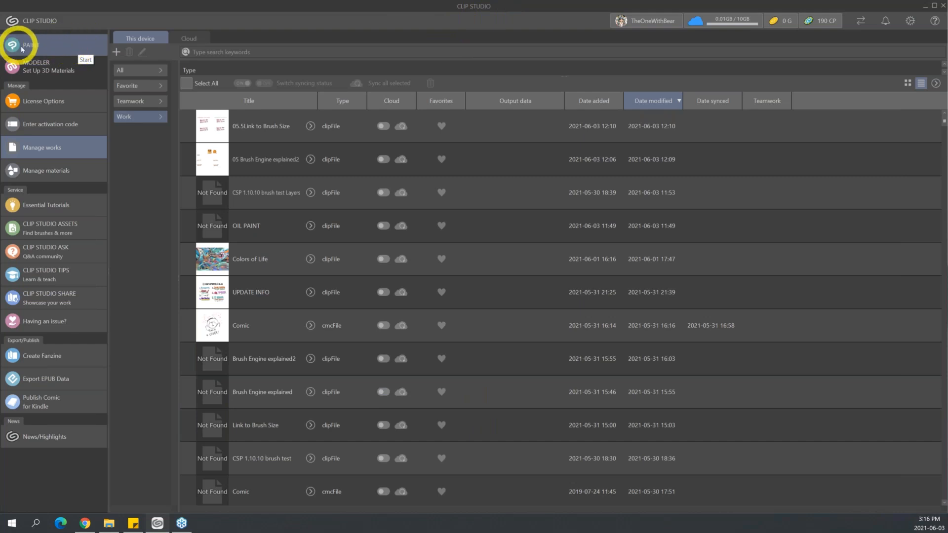
left_click(81, 46)
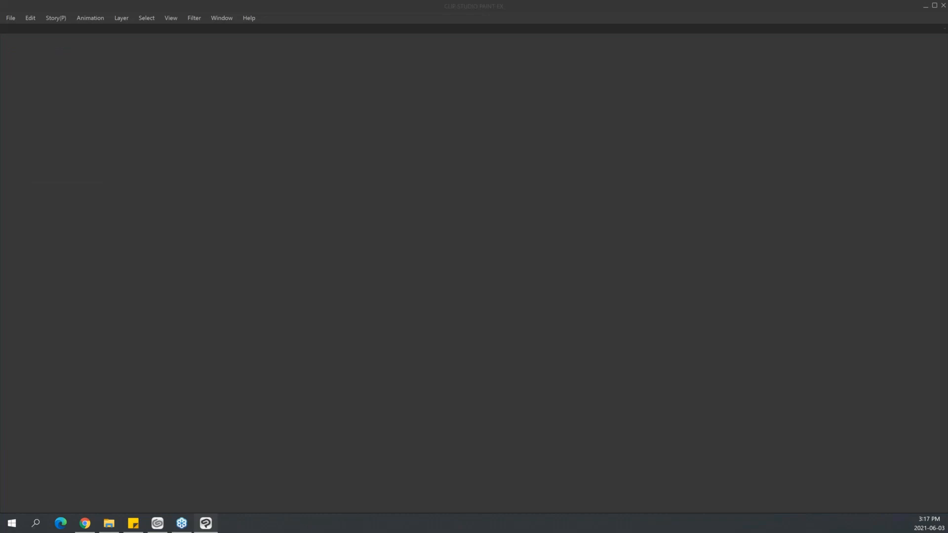
- Mark Tool for resetting to original defaults, and dismiss the dialog without applying the reset
left_click_drag(947, 154, 522, 141)
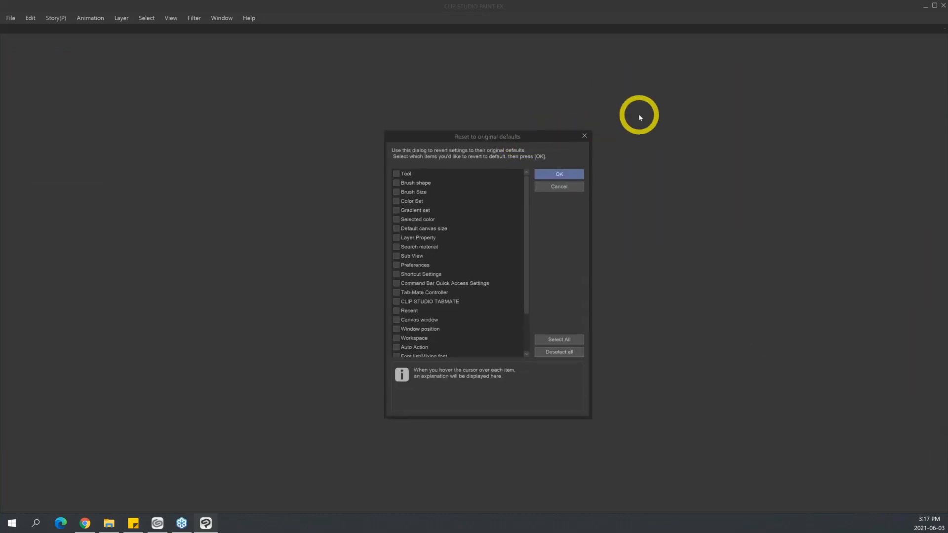
left_click_drag(505, 135, 481, 124)
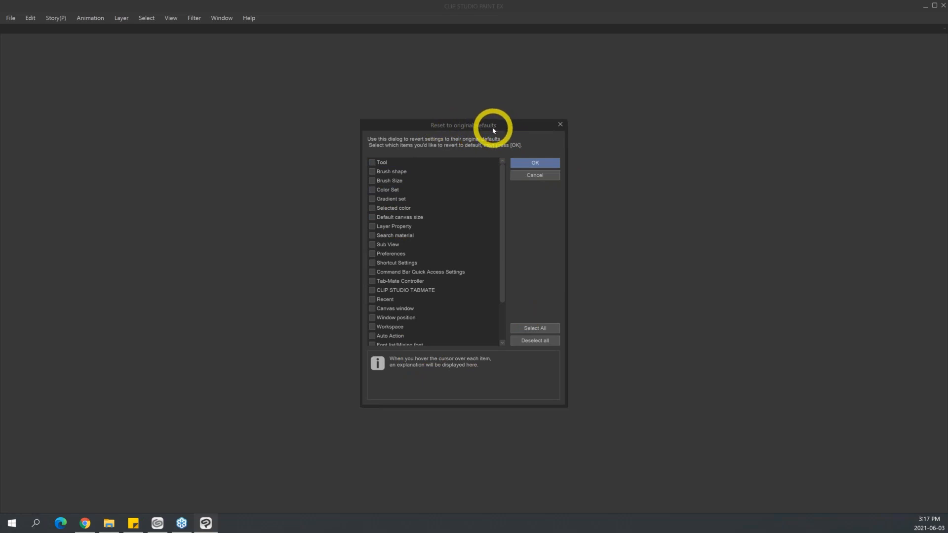
left_click(373, 163)
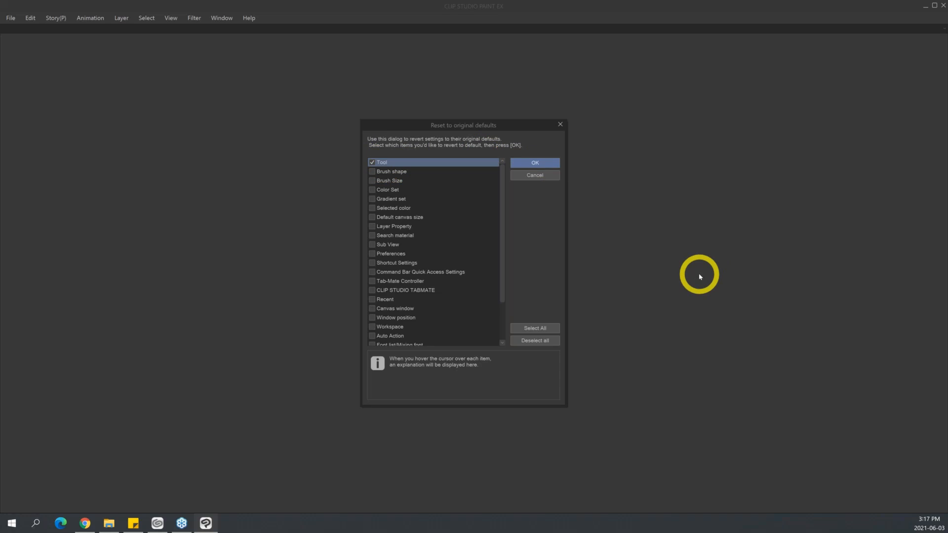
left_click(559, 124)
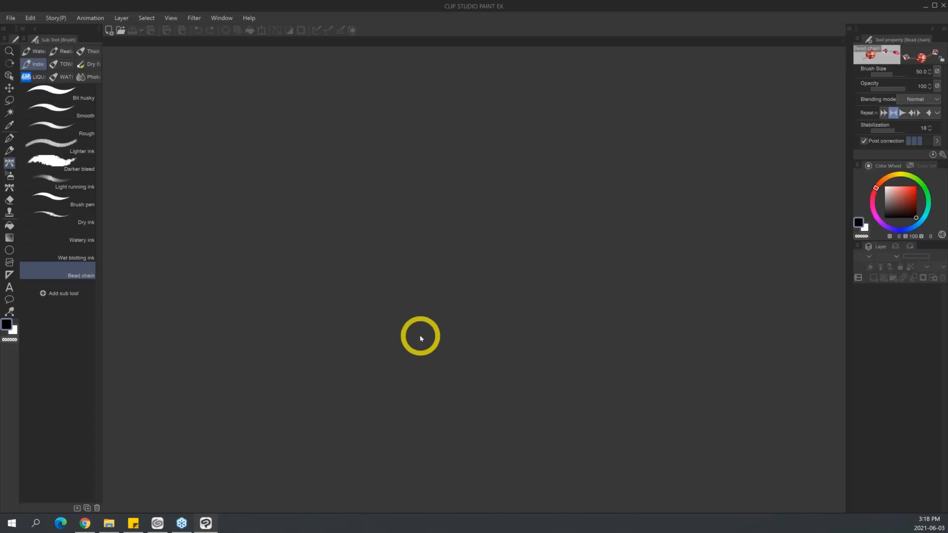
- Open the six files from 02 03 OIL PAINT Brush Tip through UPDATE INFO in the 02 CSP Update 1.10.10 folder
key("ctrl+n")
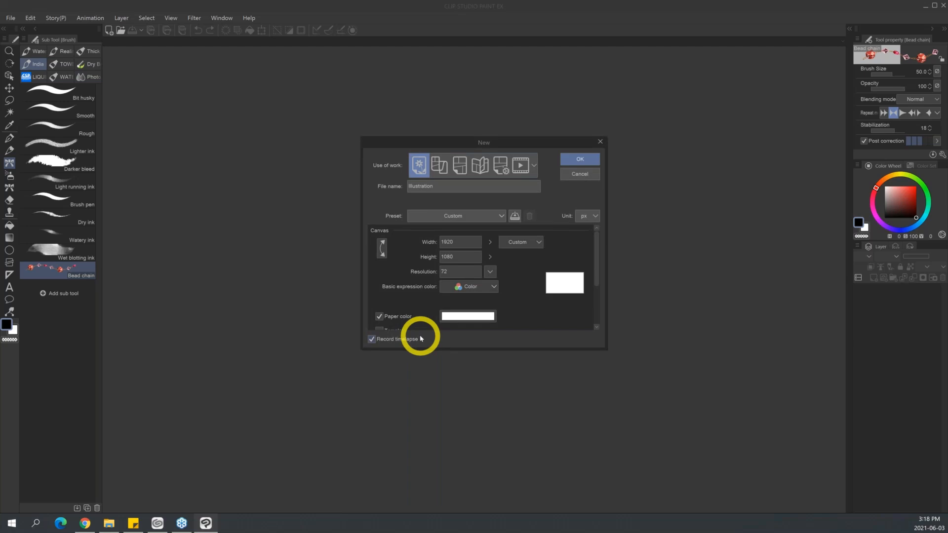
left_click(601, 142)
key("ctrl+o")
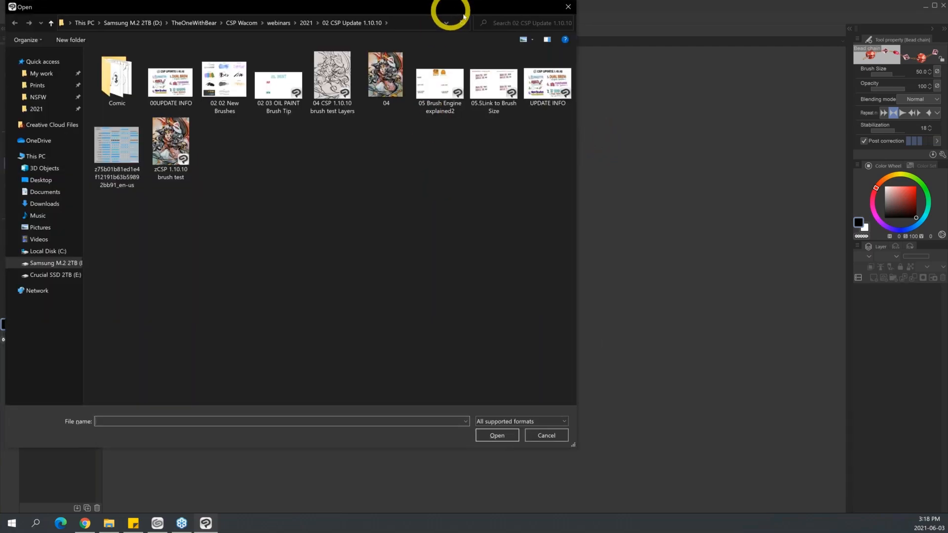
left_click_drag(450, 7, 645, 75)
left_click_drag(458, 214, 755, 140)
left_click(689, 504)
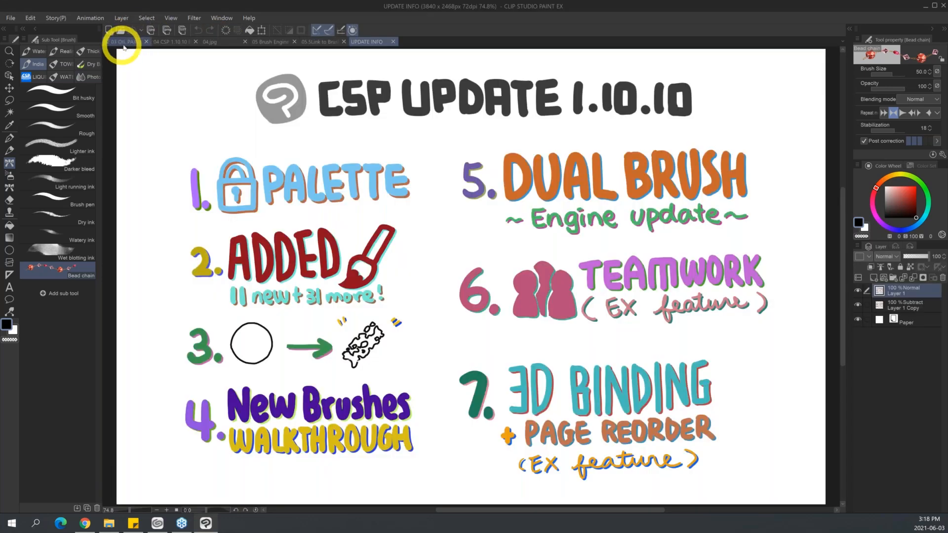
- Show the 02 03 OIL PAINT Brush Tip canvas and choose the Oil paint brush
left_click(120, 43)
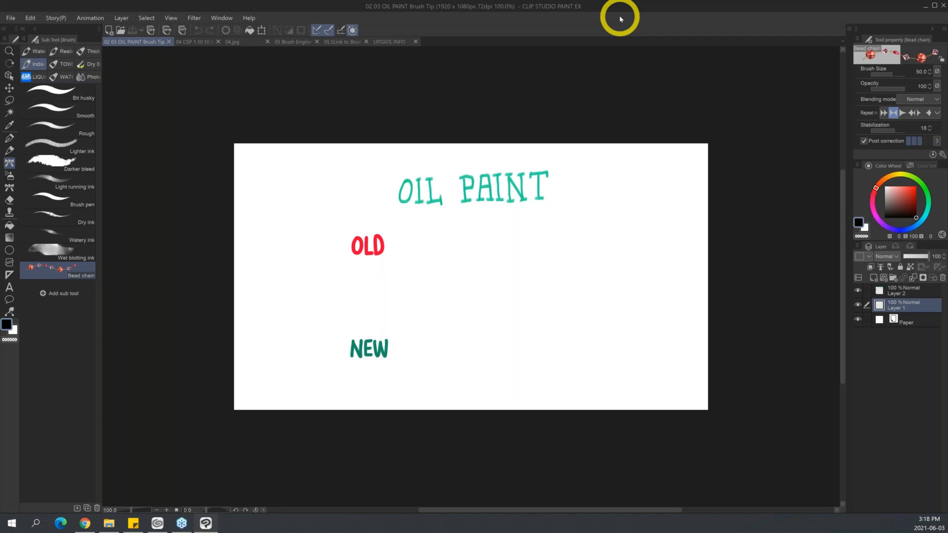
left_click(87, 50)
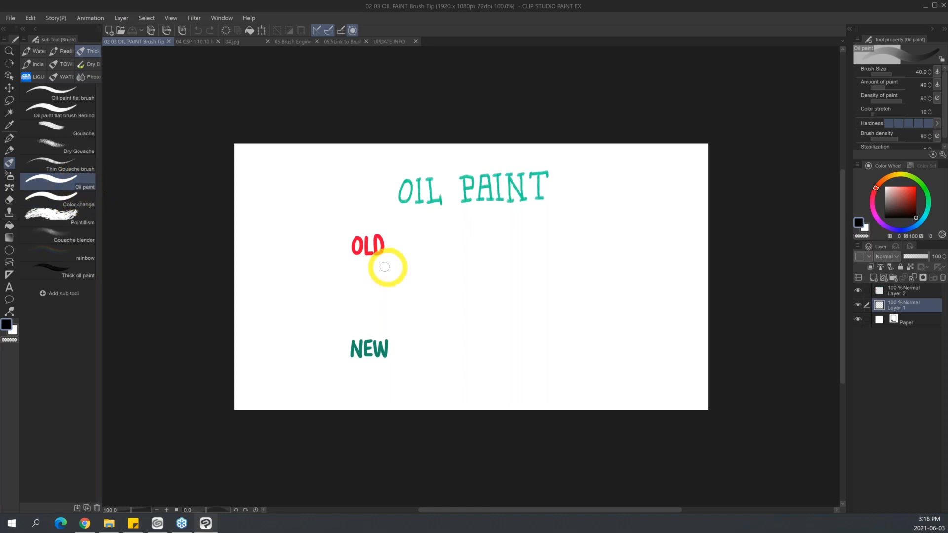
key("ctrl+space")
left_click(488, 264)
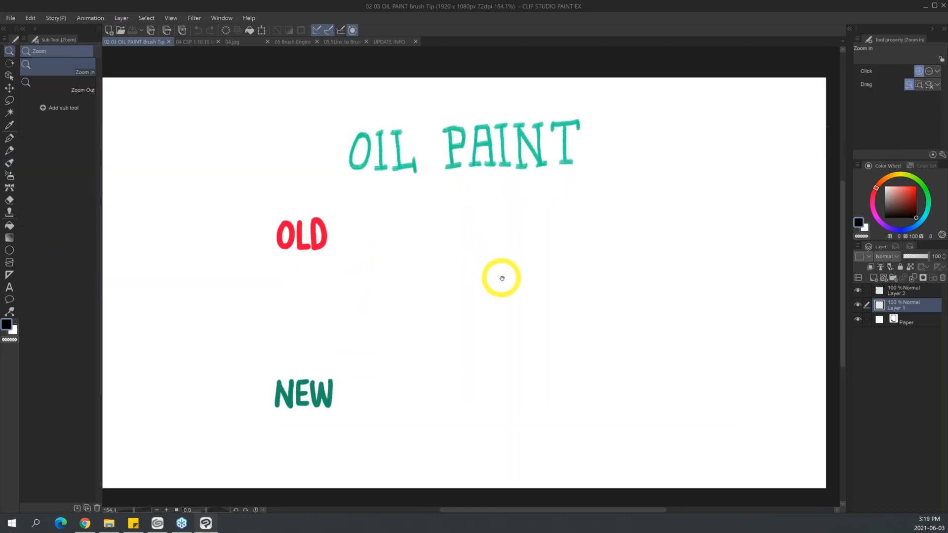
mouse_move(382, 243)
left_mouse_down()
mouse_move(338, 297)
mouse_move(381, 284)
mouse_move(374, 296)
left_mouse_up()
left_click_drag(469, 228, 465, 230)
left_click_drag(443, 243, 391, 301)
key("ctrl+z")
key("ctrl+z")
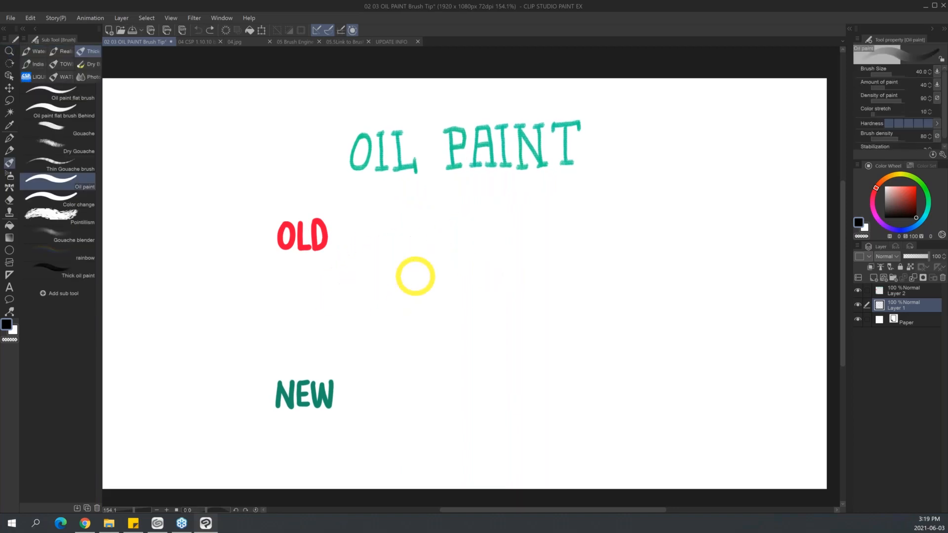
- Paint overlapping red, green, teal and yellow zigzag patches with the Oil paint brush beside the OLD label
left_click(914, 200)
mouse_move(382, 248)
left_mouse_down()
mouse_move(326, 310)
mouse_move(404, 290)
mouse_move(392, 322)
left_mouse_up()
left_click_drag(929, 199, 924, 189)
mouse_move(417, 274)
left_mouse_down()
mouse_move(406, 271)
mouse_move(416, 274)
mouse_move(414, 291)
mouse_move(474, 265)
mouse_move(448, 316)
left_mouse_up()
left_click_drag(925, 188, 925, 214)
mouse_move(489, 276)
left_mouse_down()
mouse_move(528, 253)
mouse_move(495, 289)
mouse_move(535, 268)
mouse_move(514, 313)
mouse_move(586, 279)
mouse_move(539, 308)
left_mouse_up()
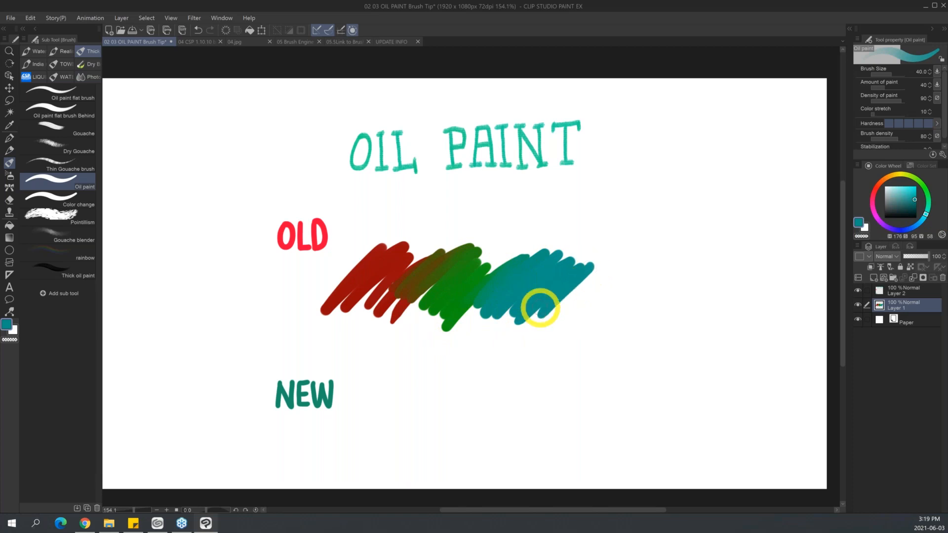
mouse_move(889, 181)
left_mouse_down()
mouse_move(893, 174)
mouse_move(913, 191)
left_mouse_up()
mouse_move(574, 265)
left_mouse_down()
mouse_move(540, 301)
mouse_move(620, 260)
mouse_move(623, 281)
mouse_move(583, 315)
left_mouse_up()
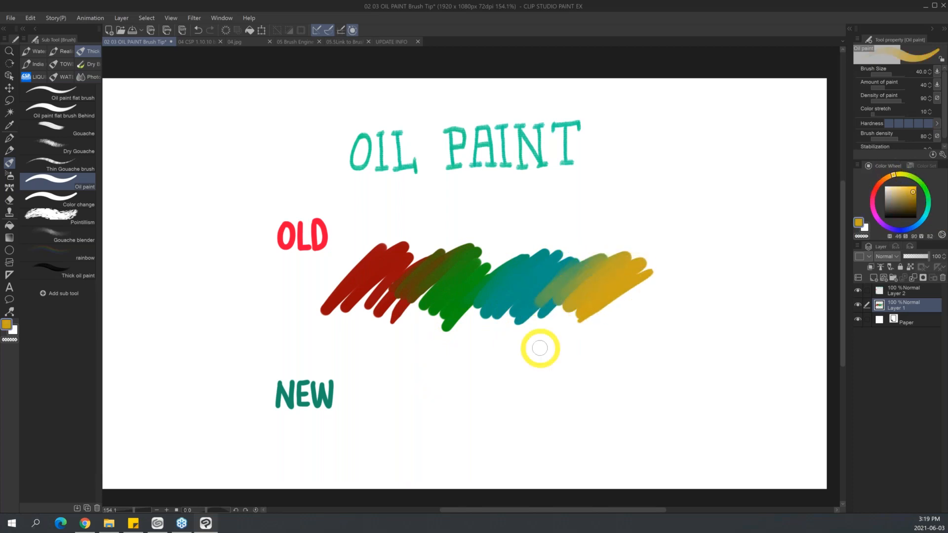
- Add the default Oil paint brush from the Brush tool's Thick paint group to the sub tools, and select the added Oil paint 2
left_click(23, 39)
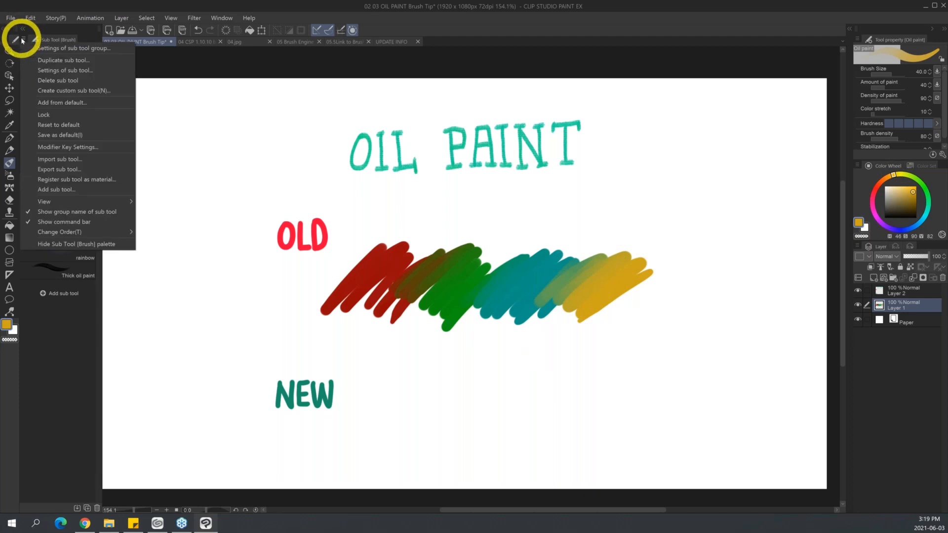
left_click(94, 103)
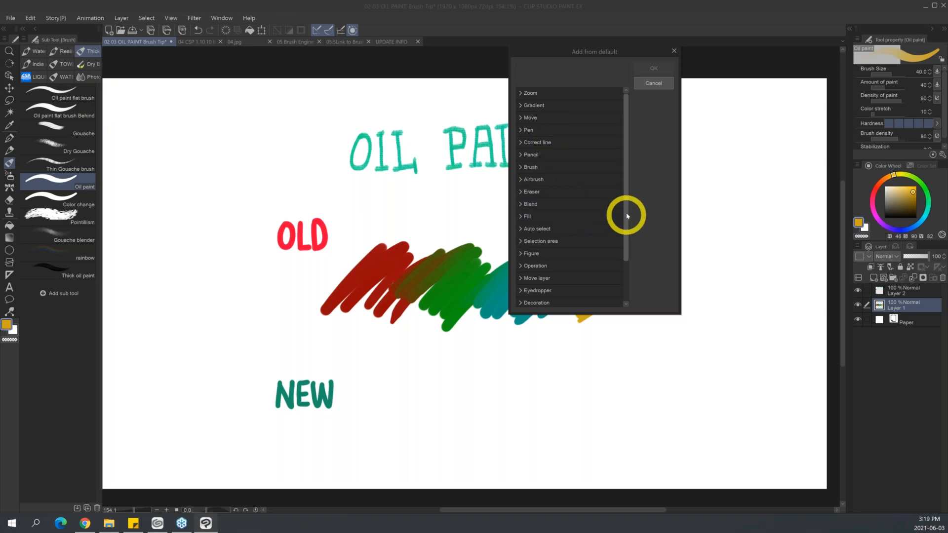
left_click(523, 167)
left_click_drag(624, 134, 626, 191)
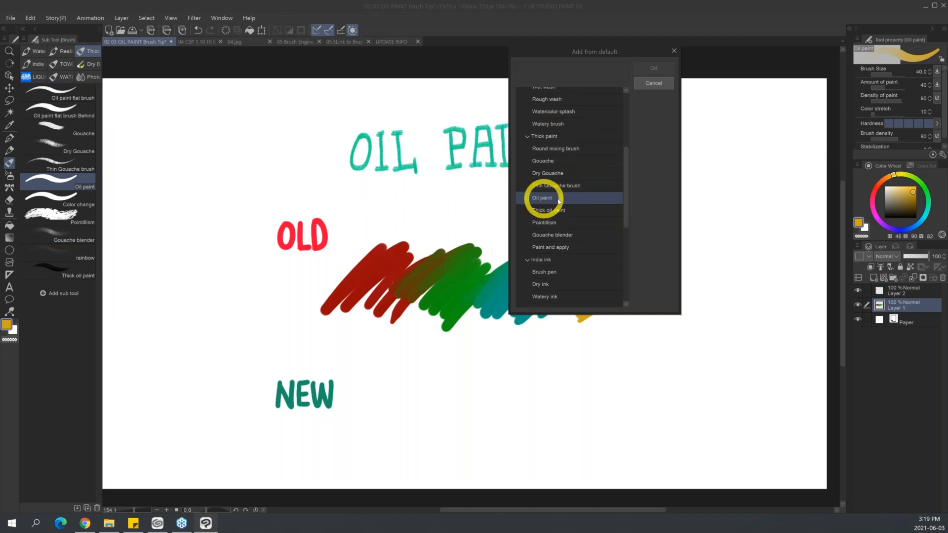
left_click(539, 199)
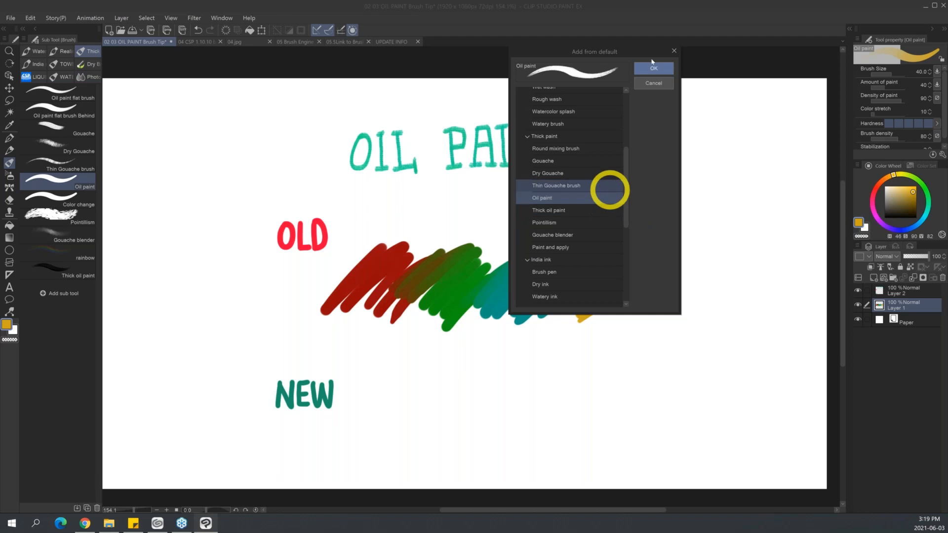
left_click(654, 68)
left_click(78, 295)
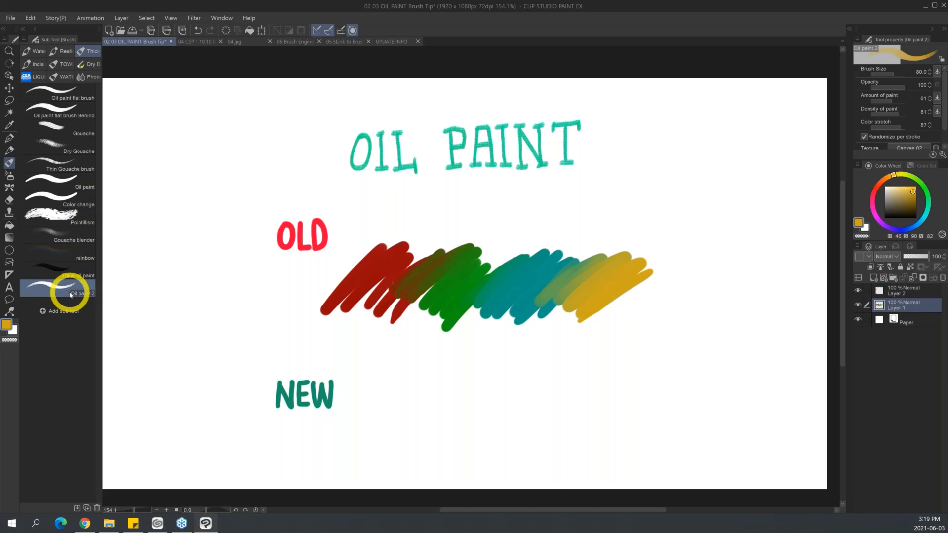
- Look up the Thick paint Oil paint sample in the brush update article in the browser, and return to the canvas with Oil paint 2
left_click(85, 523)
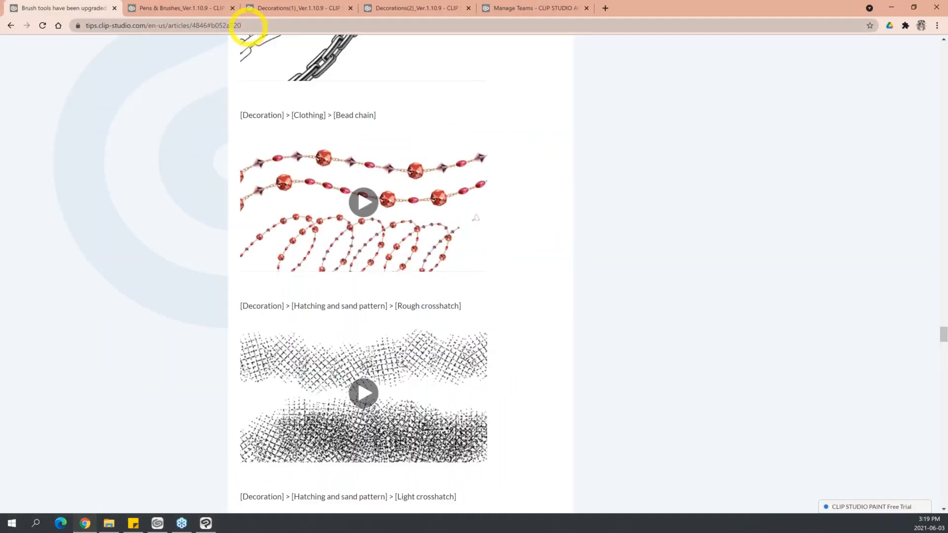
mouse_move(942, 333)
left_mouse_down()
mouse_move(942, 158)
mouse_move(941, 219)
mouse_move(941, 205)
left_mouse_up()
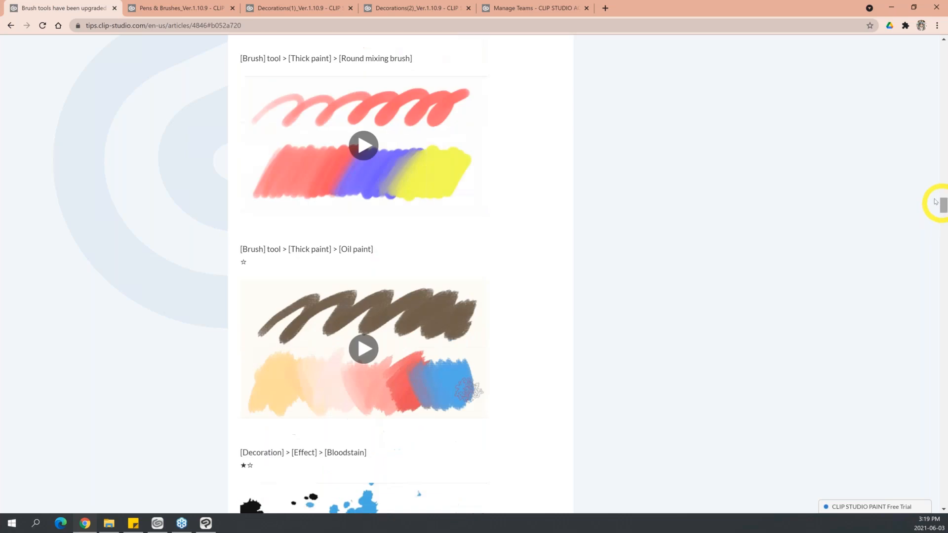
left_click(894, 10)
left_click(84, 292)
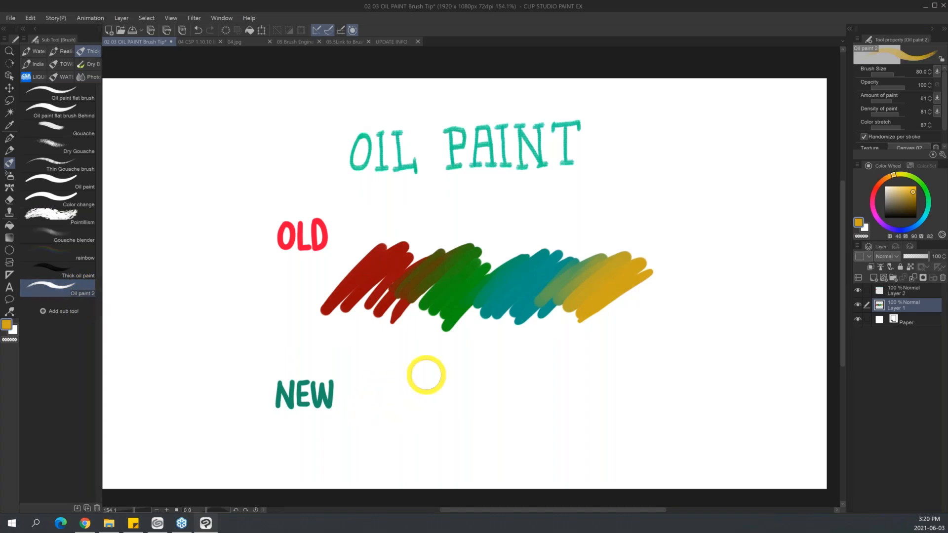
- Paint overlapping red, green, teal and yellow zigzag patches with Oil paint 2 beside the NEW label, sampling the colours from the OLD swatches
left_click(386, 259, "alt")
mouse_move(398, 390)
left_mouse_down()
mouse_move(349, 434)
mouse_move(423, 393)
mouse_move(383, 449)
mouse_move(463, 402)
mouse_move(386, 464)
left_mouse_up()
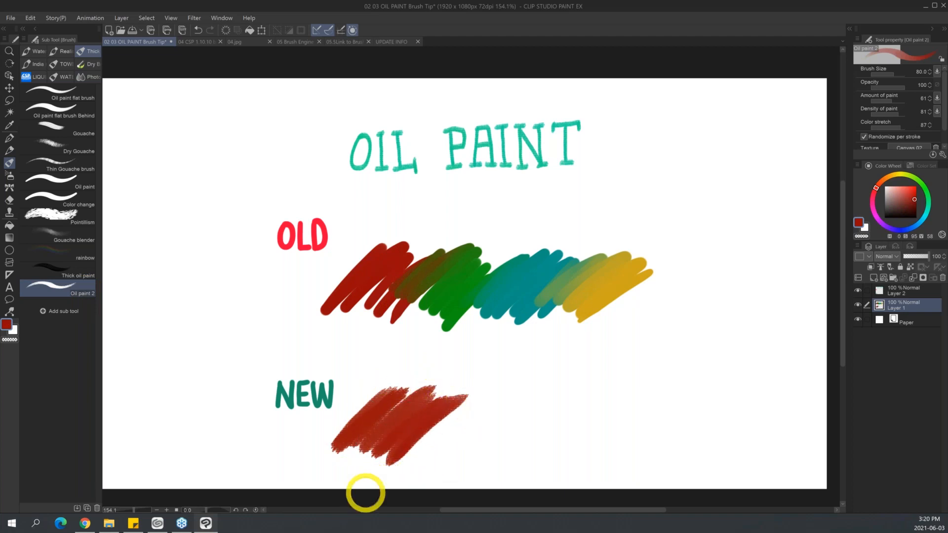
left_click(456, 292, "alt")
mouse_move(453, 402)
left_mouse_down()
mouse_move(385, 452)
mouse_move(431, 400)
mouse_move(379, 456)
mouse_move(434, 440)
left_mouse_up()
left_click(519, 286, "alt")
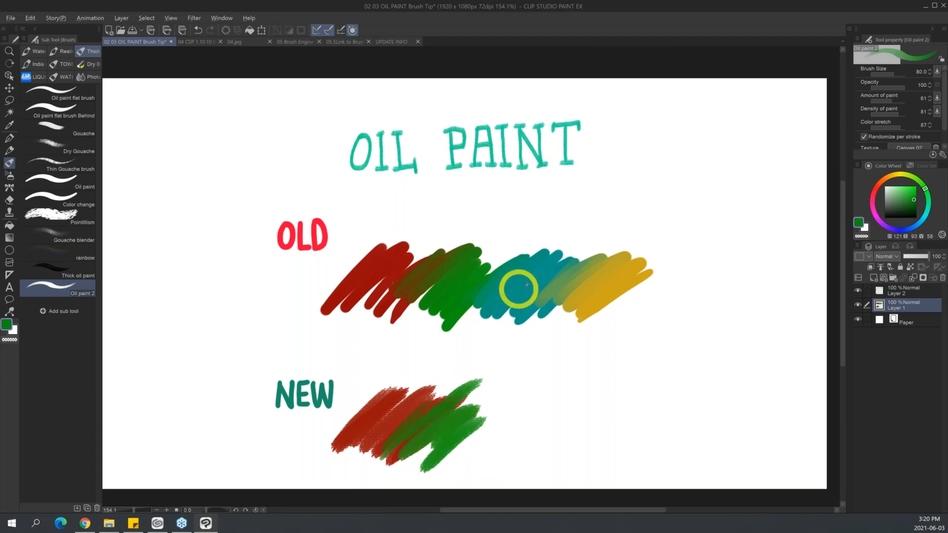
mouse_move(488, 420)
left_mouse_down()
mouse_move(444, 444)
mouse_move(461, 434)
mouse_move(469, 450)
mouse_move(532, 418)
mouse_move(487, 469)
left_mouse_up()
left_click(609, 291, "alt")
mouse_move(565, 395)
left_mouse_down()
mouse_move(497, 448)
mouse_move(595, 403)
mouse_move(523, 449)
mouse_move(594, 401)
left_mouse_up()
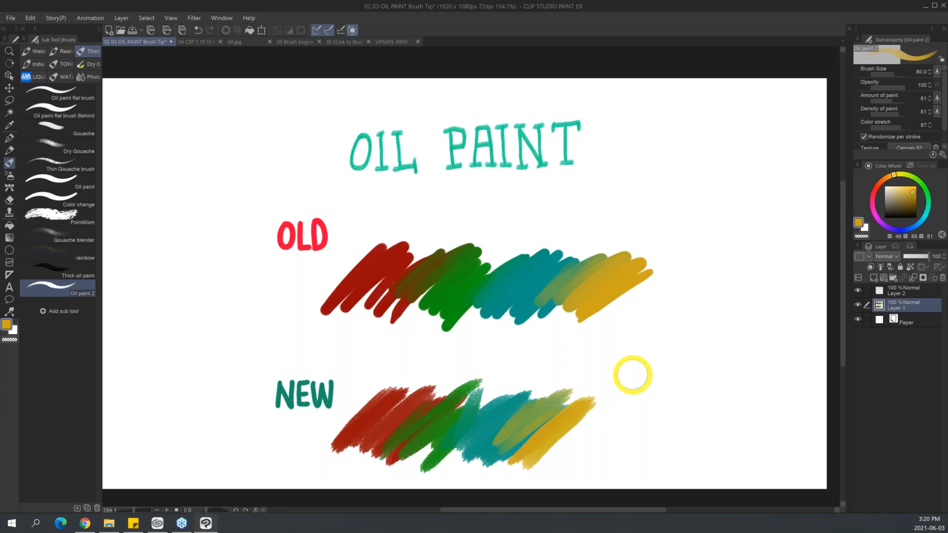
- Blend white and a sampled pale cream into the outer edge of the yellow patch beside the NEW label
mouse_move(632, 375)
left_mouse_down()
mouse_move(584, 397)
mouse_move(593, 406)
mouse_move(557, 455)
mouse_move(610, 403)
mouse_move(550, 459)
mouse_move(628, 393)
mouse_move(534, 486)
left_mouse_up()
left_click(631, 384, "alt")
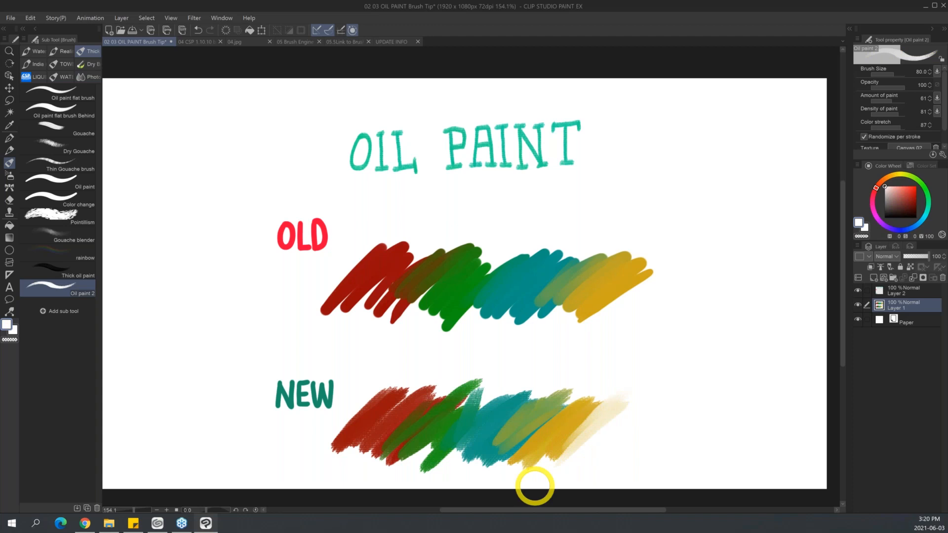
left_click(600, 407, "alt")
left_click_drag(601, 406, 546, 459)
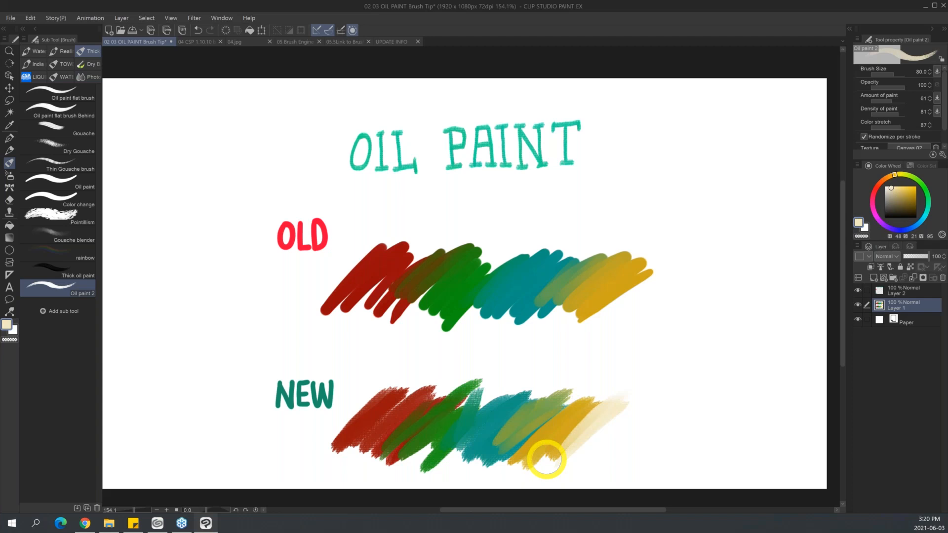
- Show the CLIP STUDIO launcher and its Return to PAINT entry, and go back to the oil paint canvas
left_click(23, 39)
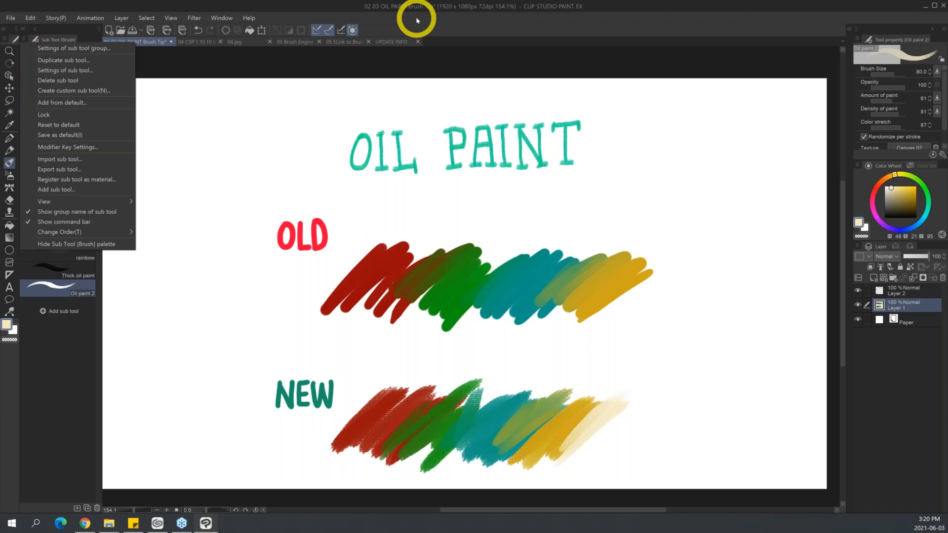
left_click(158, 522)
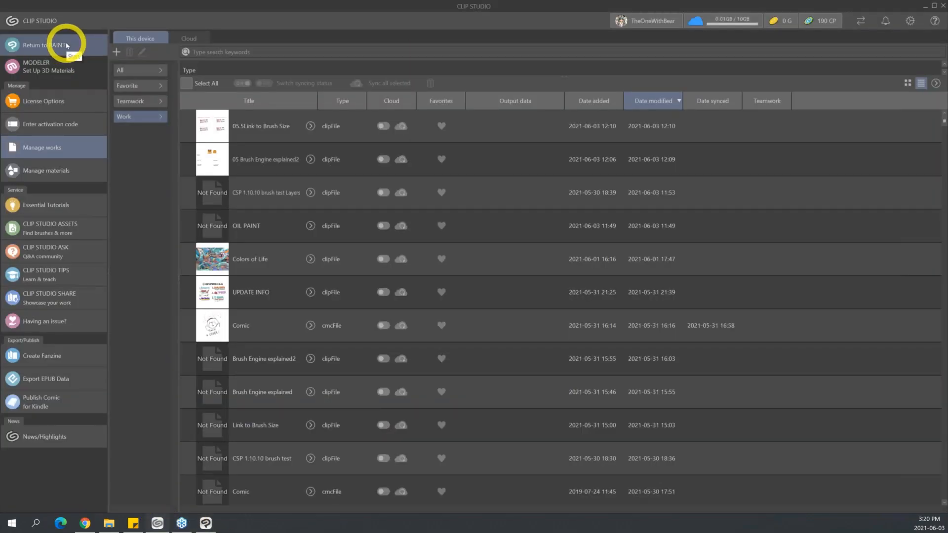
left_click(924, 6)
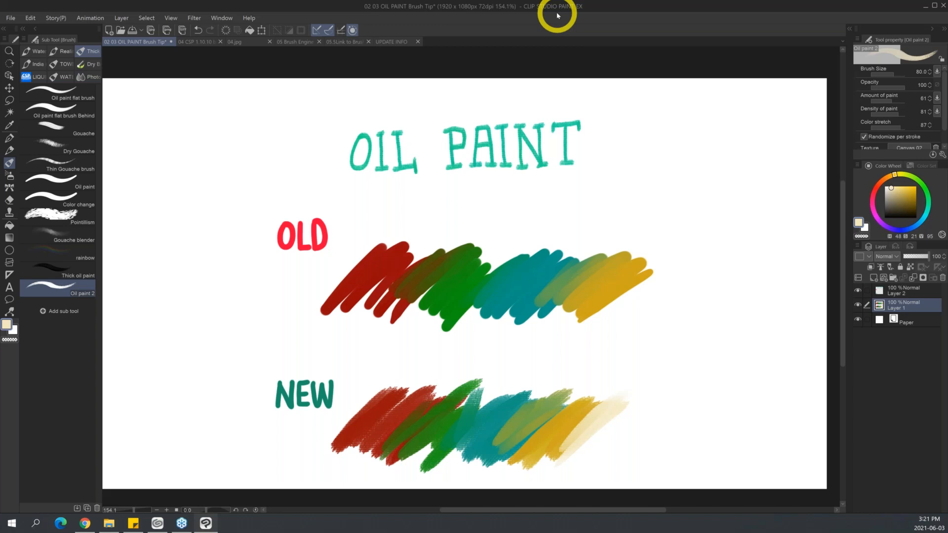
left_click(157, 523)
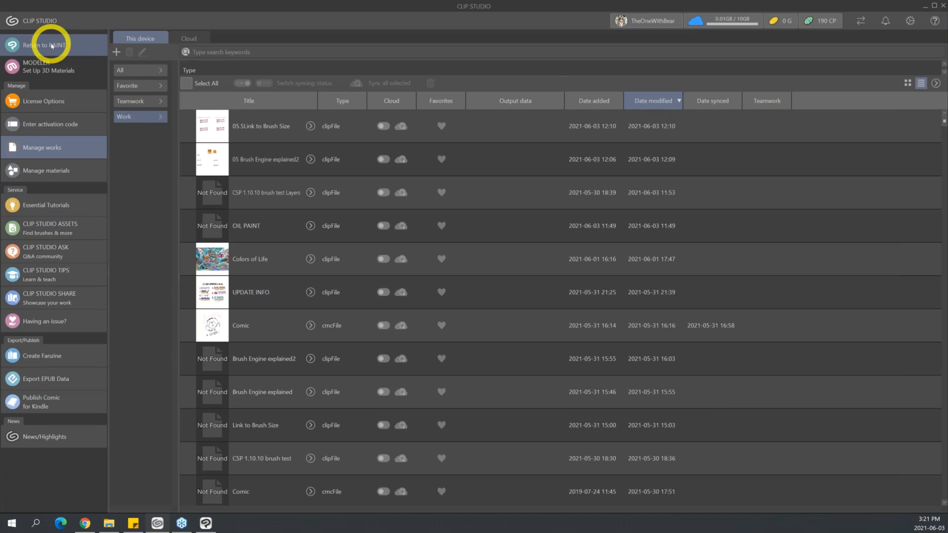
left_click(925, 6)
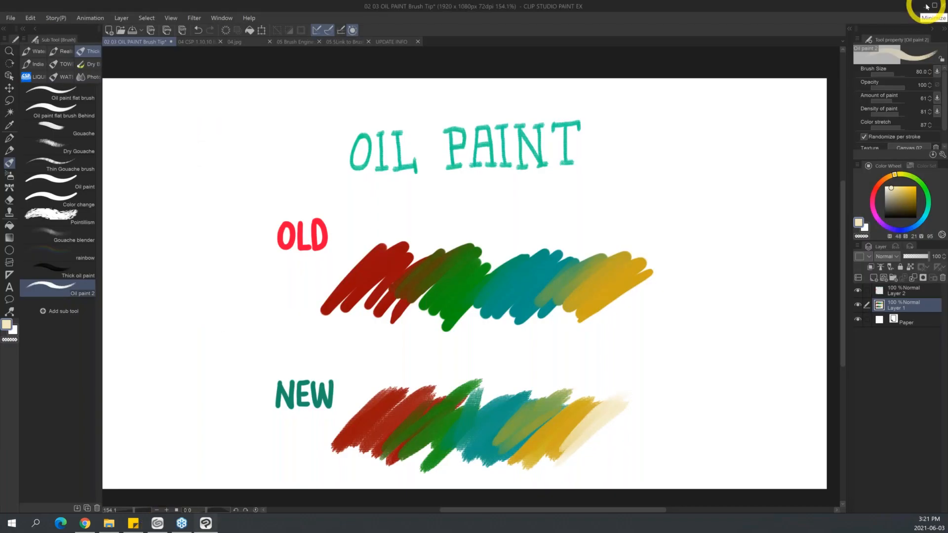
- Switch to the browser and look through the brush list of the Pens & Brushes_Ver.1.10.9 asset page, and return to the canvas
left_click(85, 524)
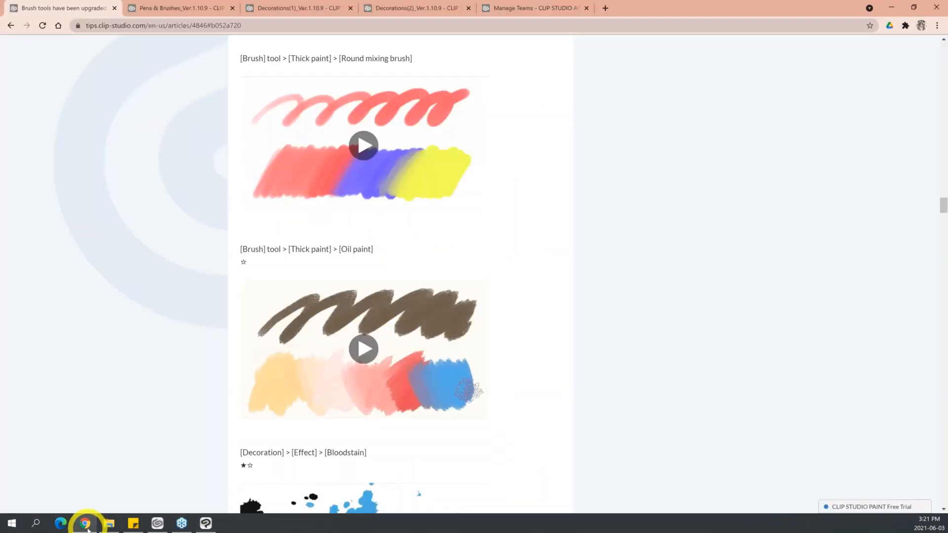
left_click(216, 9)
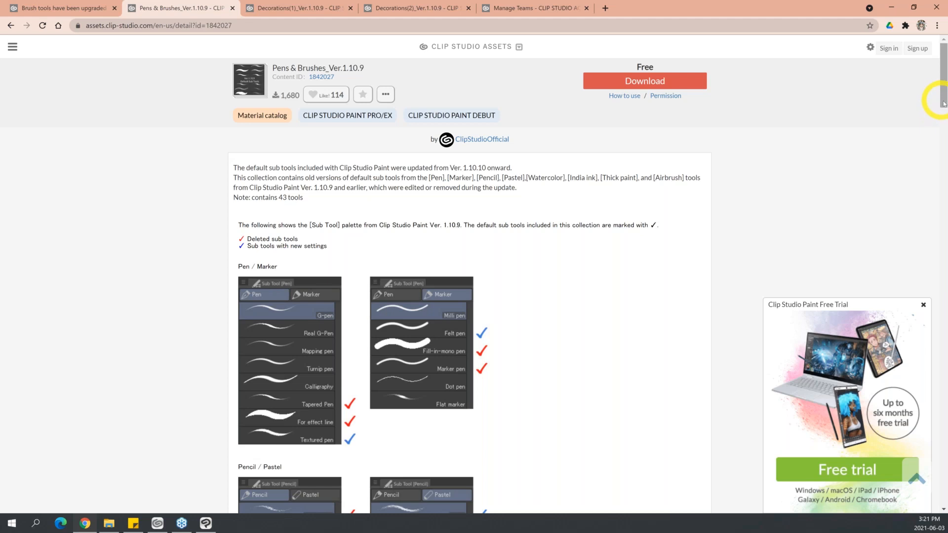
left_click_drag(943, 104, 941, 278)
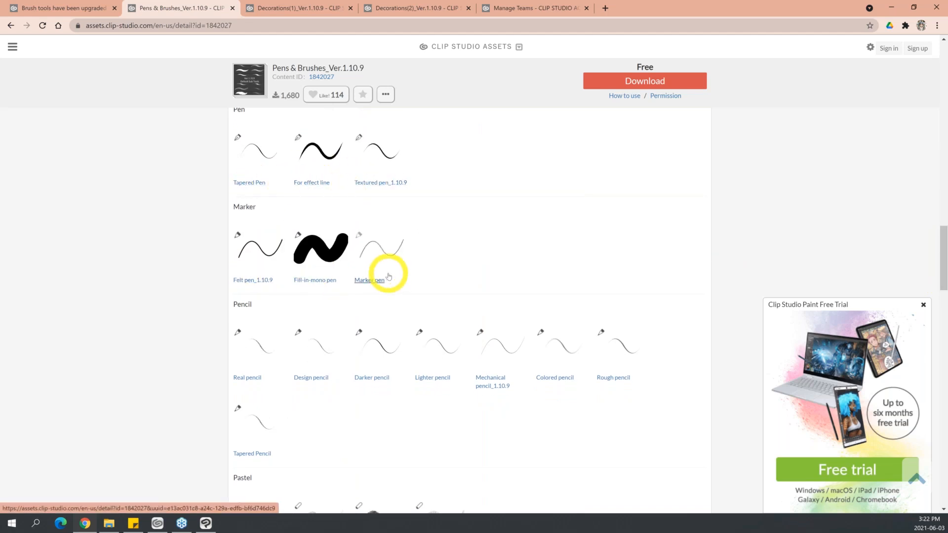
left_click_drag(939, 247, 938, 329)
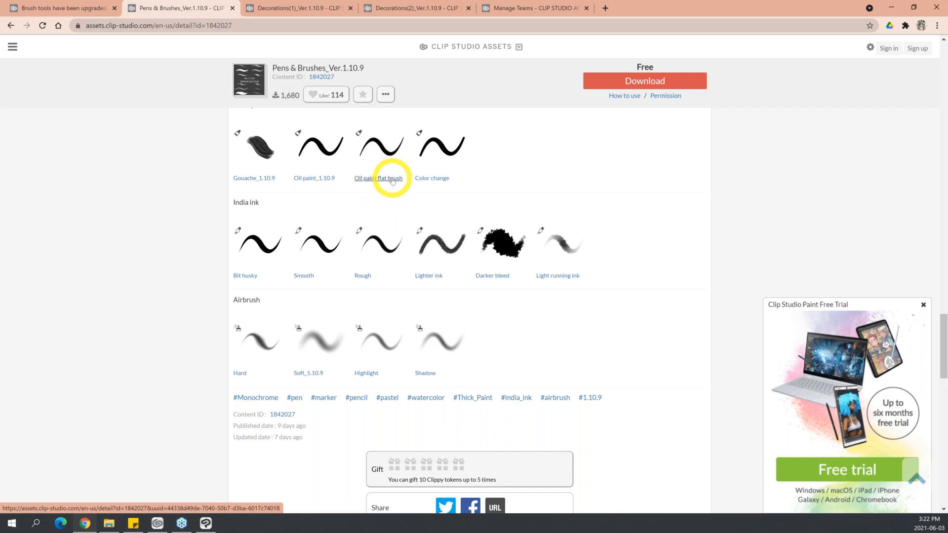
left_click(205, 523)
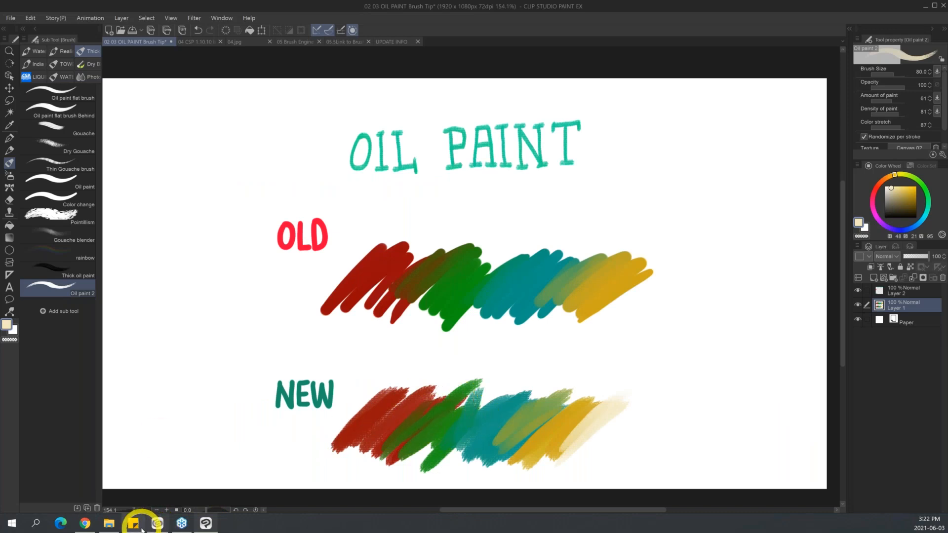
- Look through the brush lists on the Decorations(1)_Ver.1.10.9 and Decorations(2)_Ver.1.10.9 asset pages in the browser, and return to the canvas
left_click(85, 523)
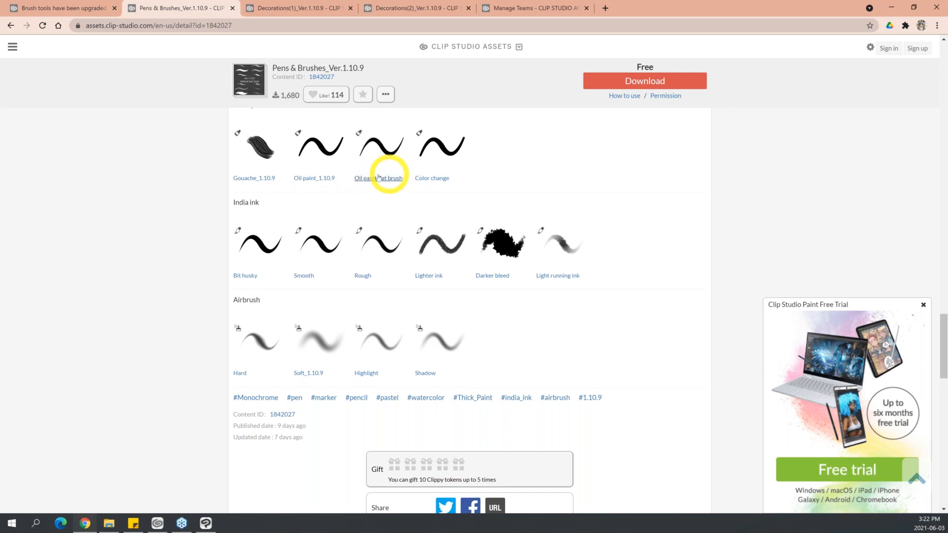
left_click(330, 10)
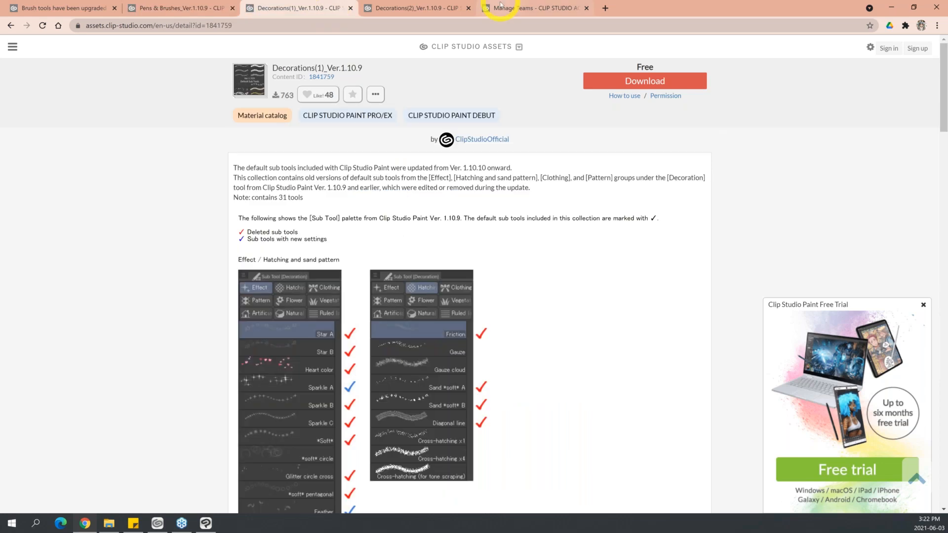
mouse_move(942, 127)
left_mouse_down()
mouse_move(933, 160)
mouse_move(937, 283)
mouse_move(933, 265)
left_mouse_up()
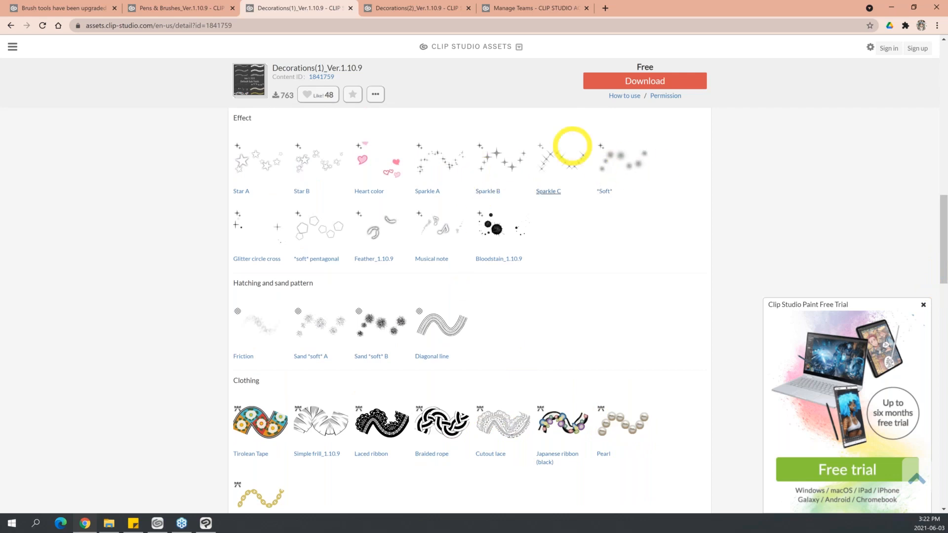
left_click(415, 7)
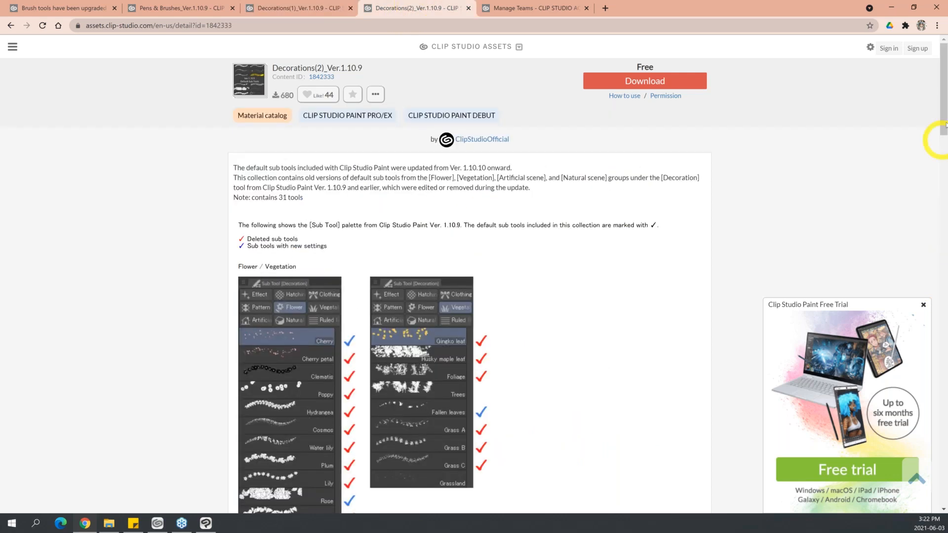
left_click_drag(940, 134, 941, 293)
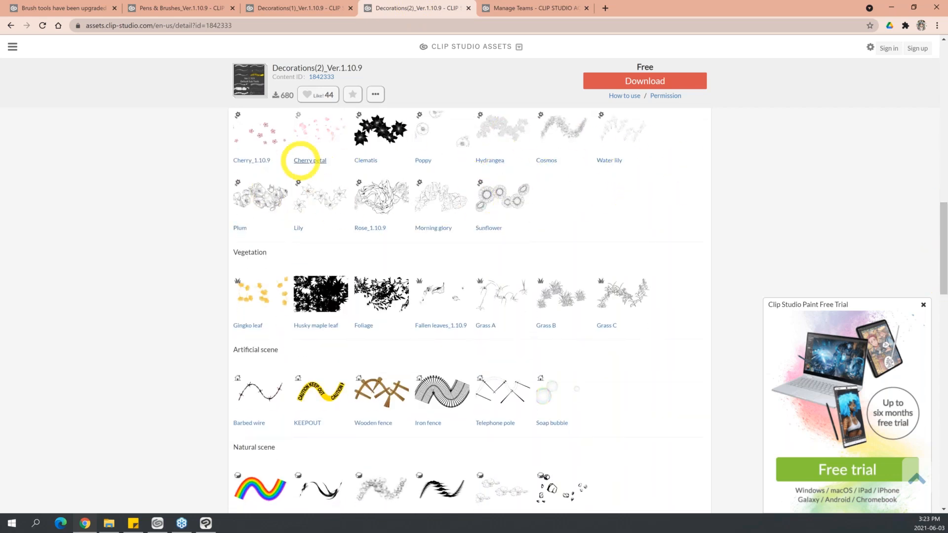
mouse_move(943, 250)
left_mouse_down()
mouse_move(943, 285)
mouse_move(939, 243)
left_mouse_up()
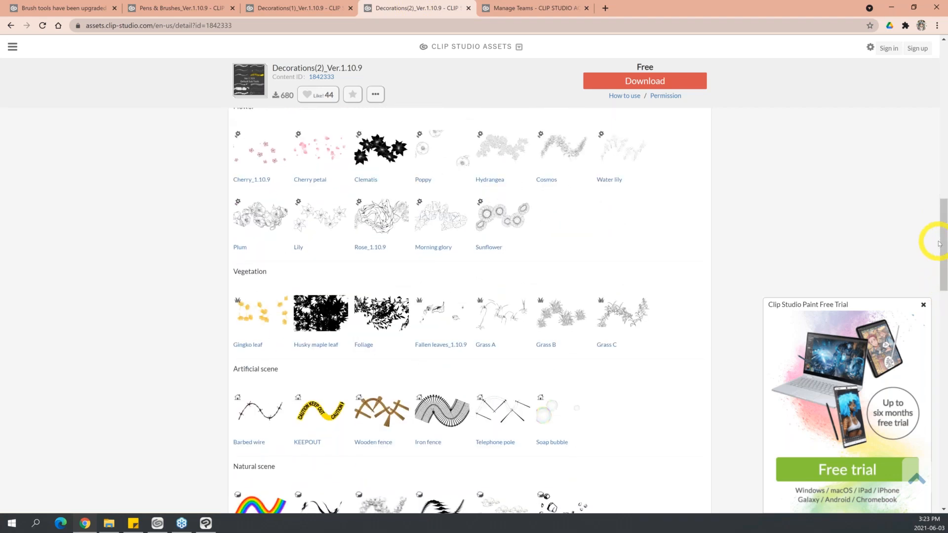
left_click(892, 10)
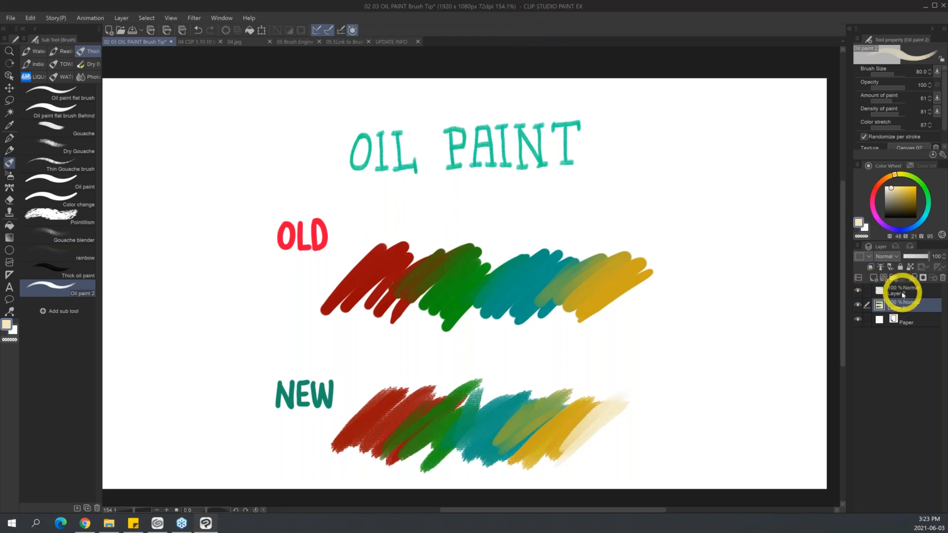
- Delete Layer 1 and Layer 2 from the oil paint canvas and add a new raster layer above Paper
left_click(937, 295, "ctrl")
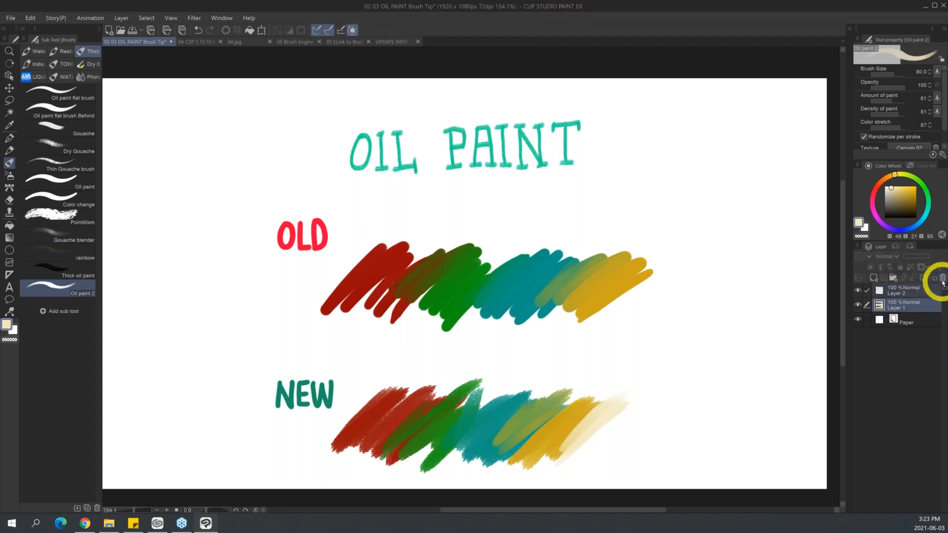
left_click(941, 277)
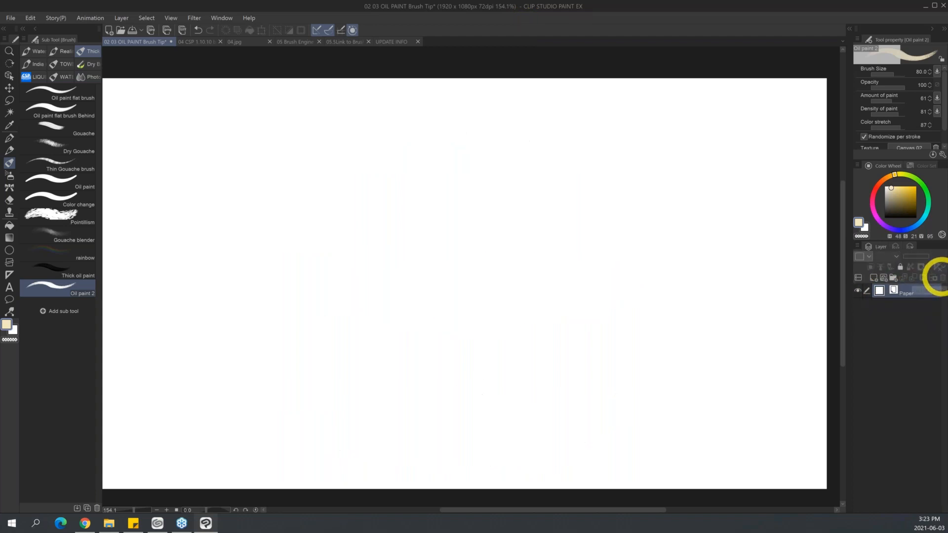
left_click(403, 39)
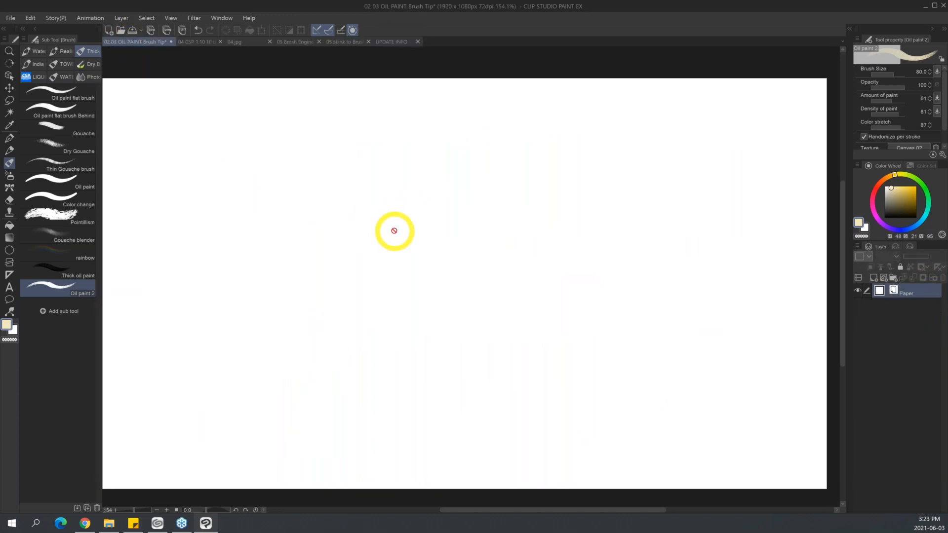
left_click(874, 277)
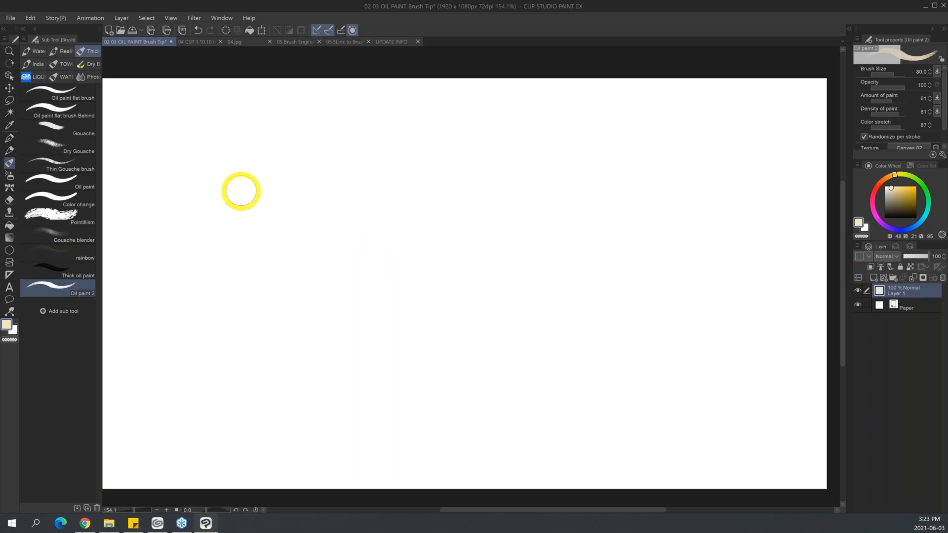
- Paint burnt-orange zigzag strokes across the upper canvas with the Oil paint 2 brush, and blend white into the end of the last one
mouse_move(212, 231)
left_mouse_down()
mouse_move(320, 141)
mouse_move(277, 219)
mouse_move(344, 197)
left_mouse_up()
key("ctrl+z")
left_click(912, 197)
left_click(919, 181)
left_click(880, 183)
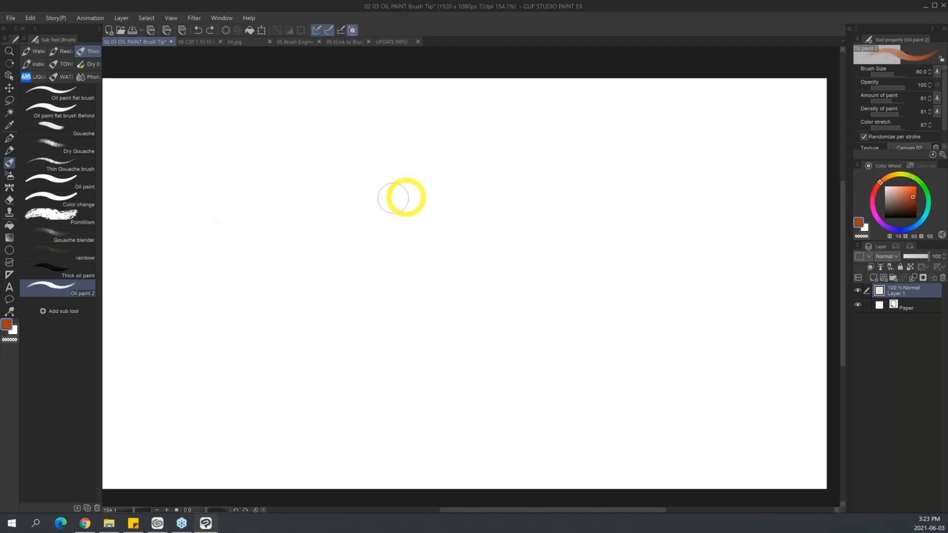
left_click_drag(249, 220, 355, 181)
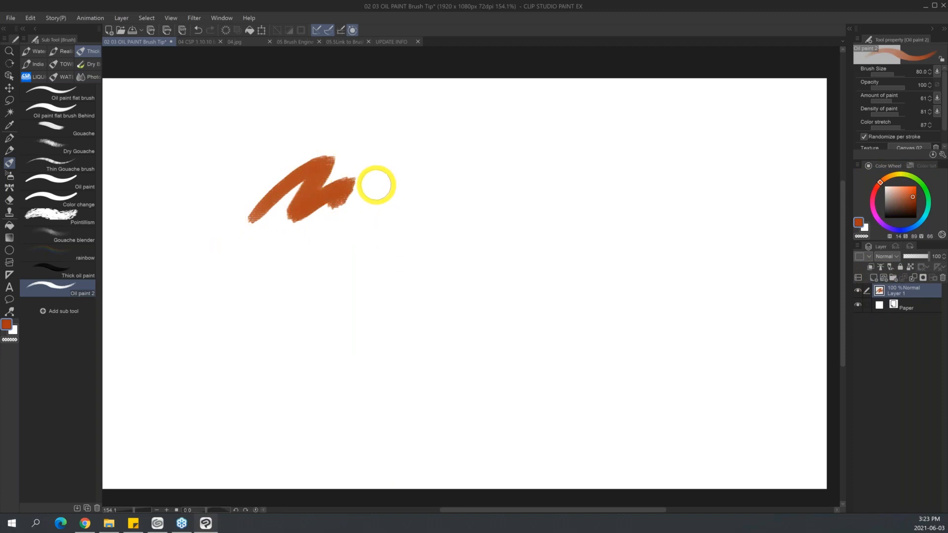
mouse_move(405, 152)
left_mouse_down()
mouse_move(387, 211)
mouse_move(469, 181)
mouse_move(438, 218)
mouse_move(498, 169)
mouse_move(468, 205)
mouse_move(499, 181)
left_mouse_up()
key("x")
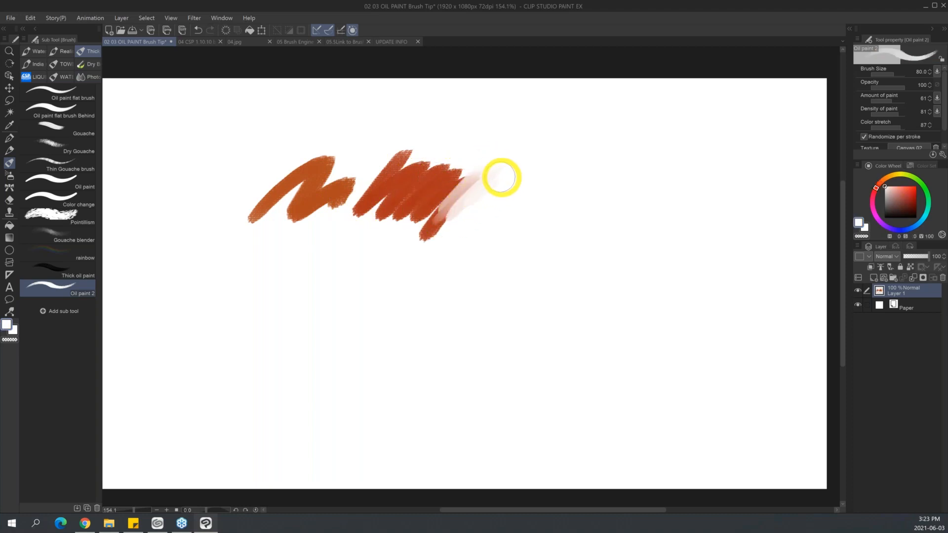
left_click_drag(505, 171, 466, 157)
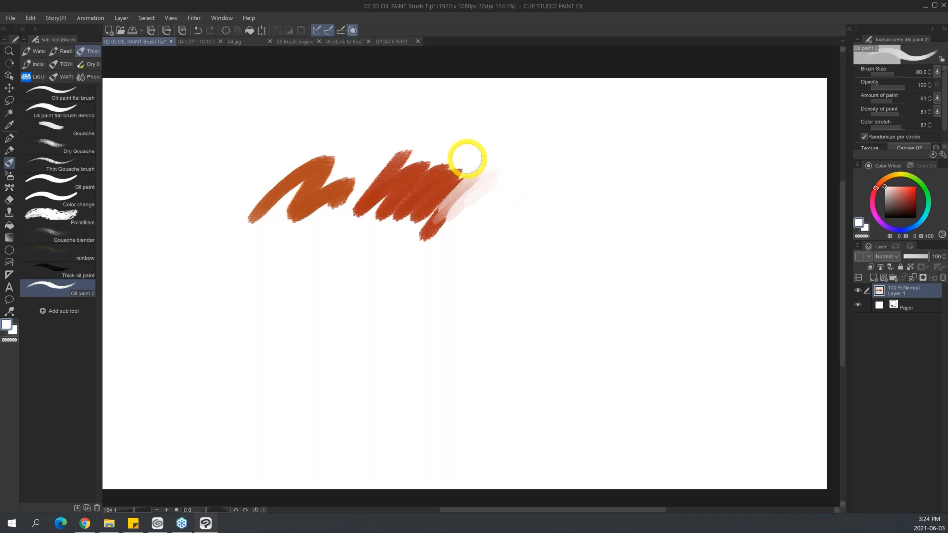
- Set the brush-type cursor to Brush shape in the Cursor preferences
left_click(11, 19)
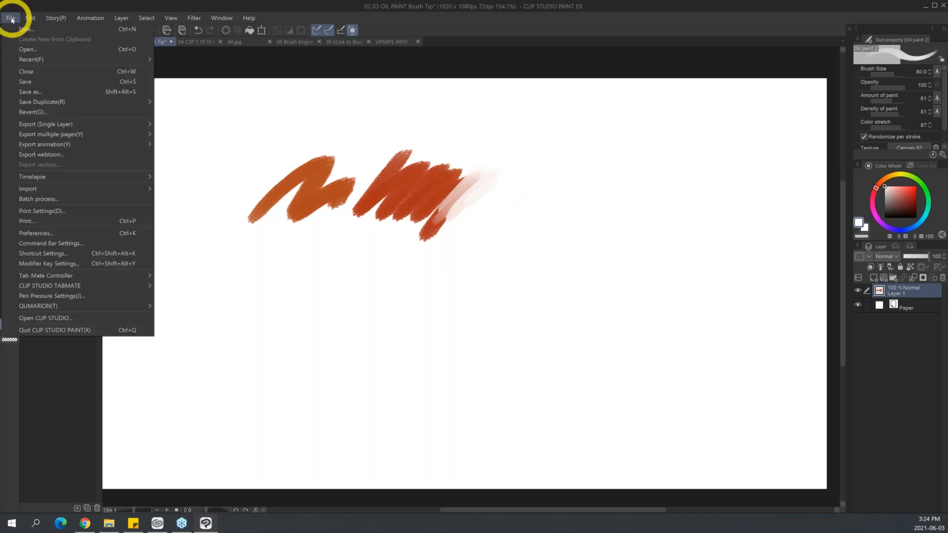
left_click(118, 232)
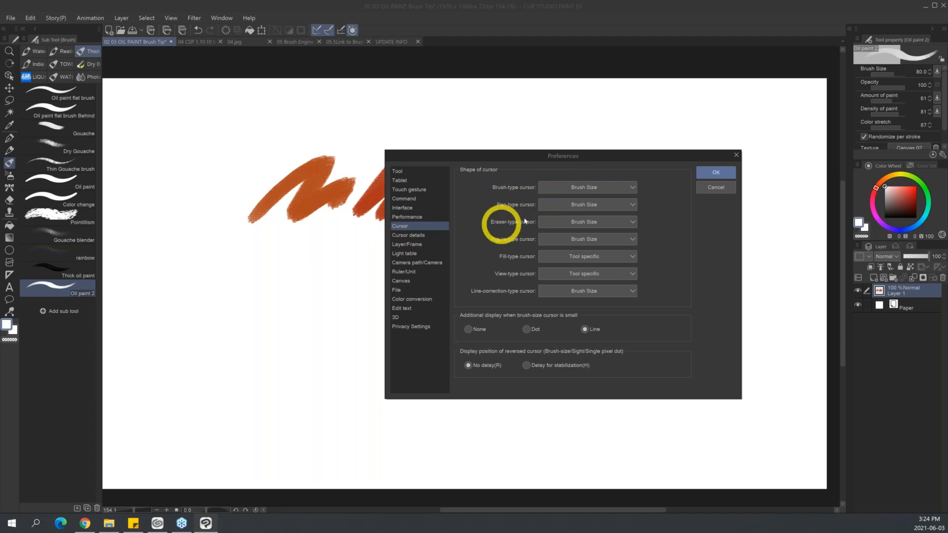
left_click(609, 188)
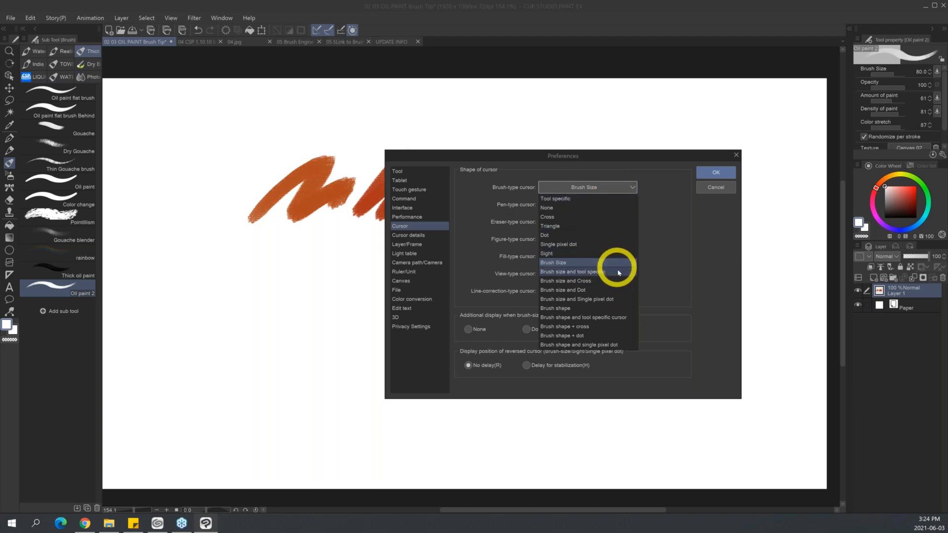
left_click(574, 308)
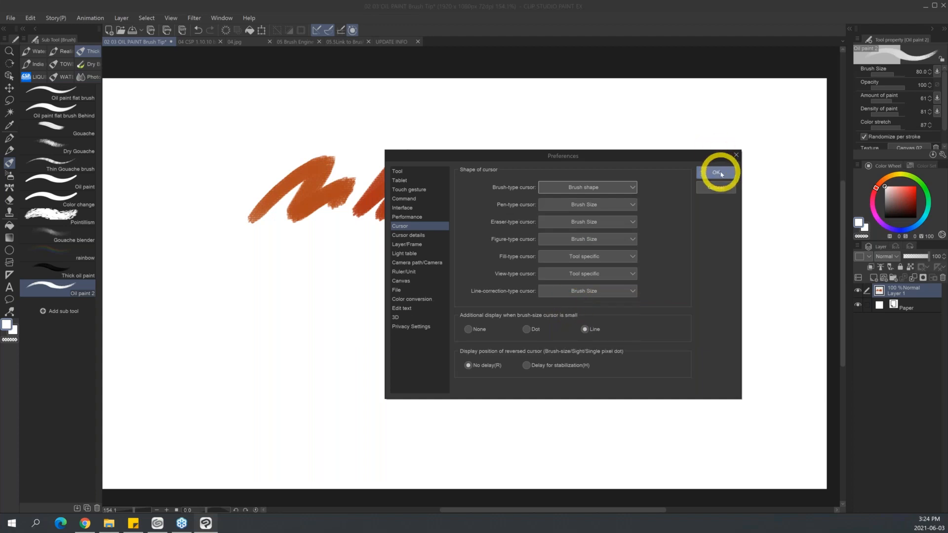
left_click(719, 170)
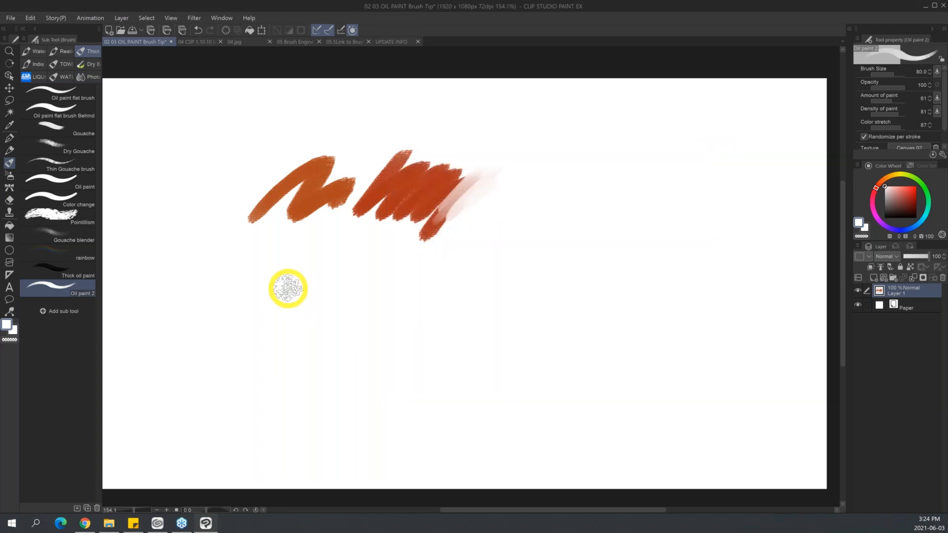
- Enlarge the Oil paint 2 brush to 250 to preview its brush-shaped cursor, and return the size to 80
key("bracketright")
key("bracketright")
key("bracketright")
key("bracketright")
key("bracketright")
key("bracketright")
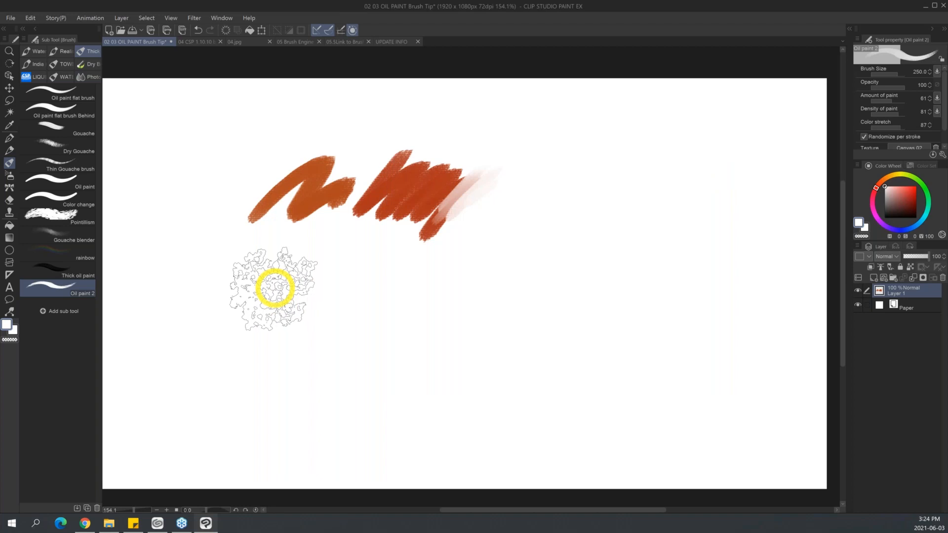
key("bracketleft")
key("bracketleft")
key("bracketleft")
key("bracketleft")
key("bracketleft")
key("bracketleft")
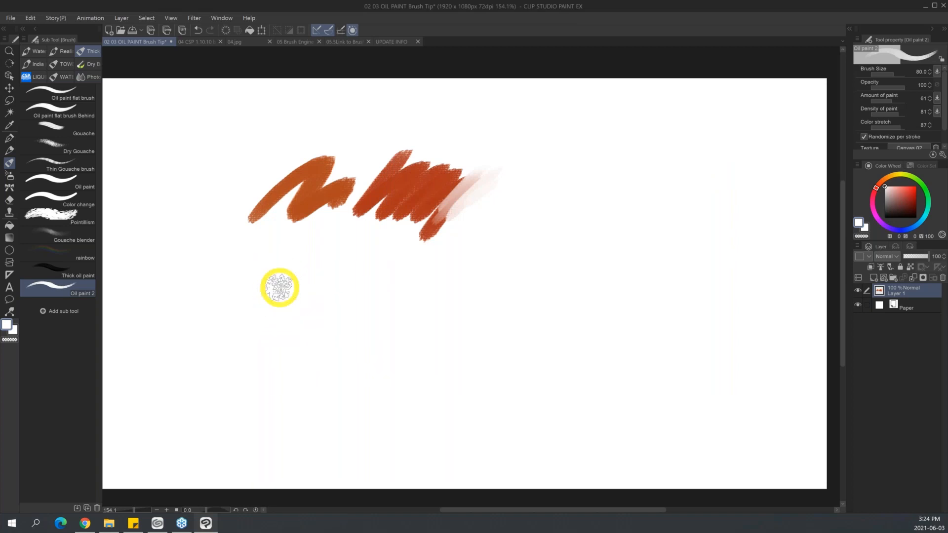
- Paint red zigzag strokes below the existing ones, sampling the red-orange from the upper strokes as the drawing colour
mouse_move(200, 320)
left_mouse_down()
mouse_move(227, 320)
mouse_move(269, 279)
mouse_move(218, 331)
mouse_move(244, 337)
mouse_move(285, 280)
mouse_move(320, 281)
mouse_move(309, 330)
mouse_move(357, 292)
mouse_move(349, 315)
mouse_move(393, 311)
mouse_move(373, 340)
left_mouse_up()
left_click(914, 194)
left_click(419, 198, "alt")
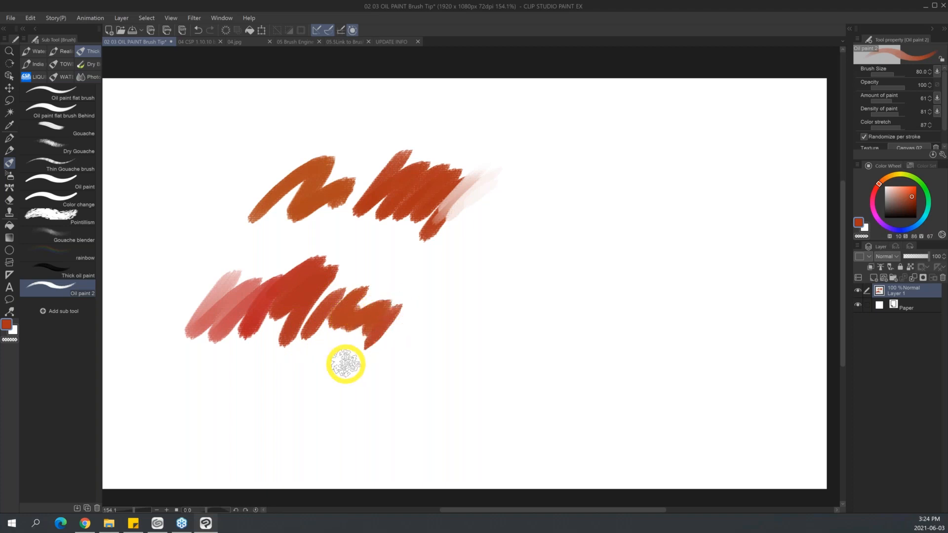
- Set the Change brush cursor option to Do not change in the Cursor details preferences
left_click(10, 19)
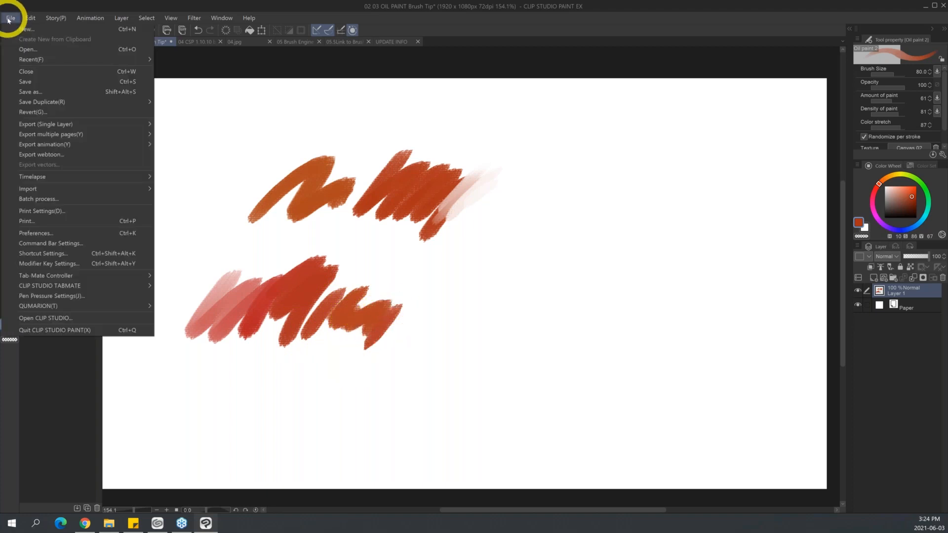
left_click(138, 236)
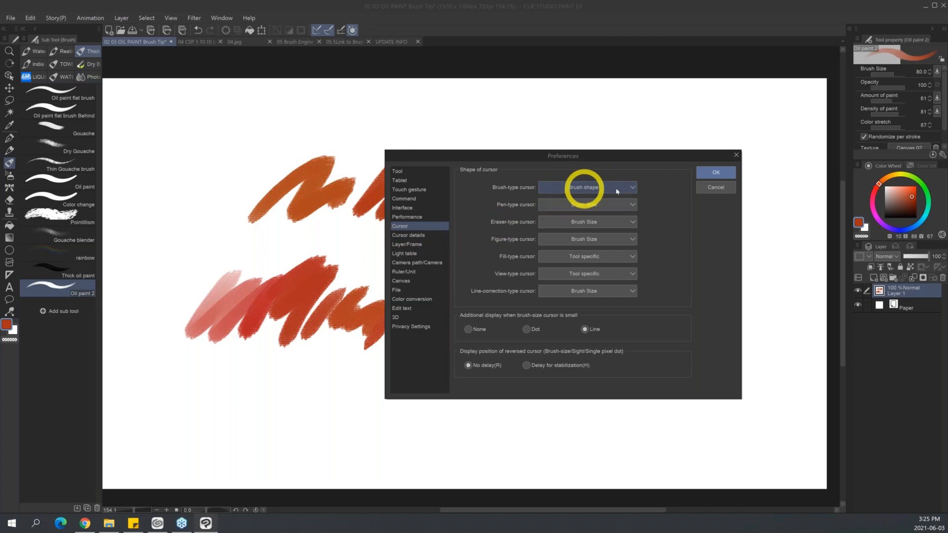
left_click(418, 235)
left_click(641, 188)
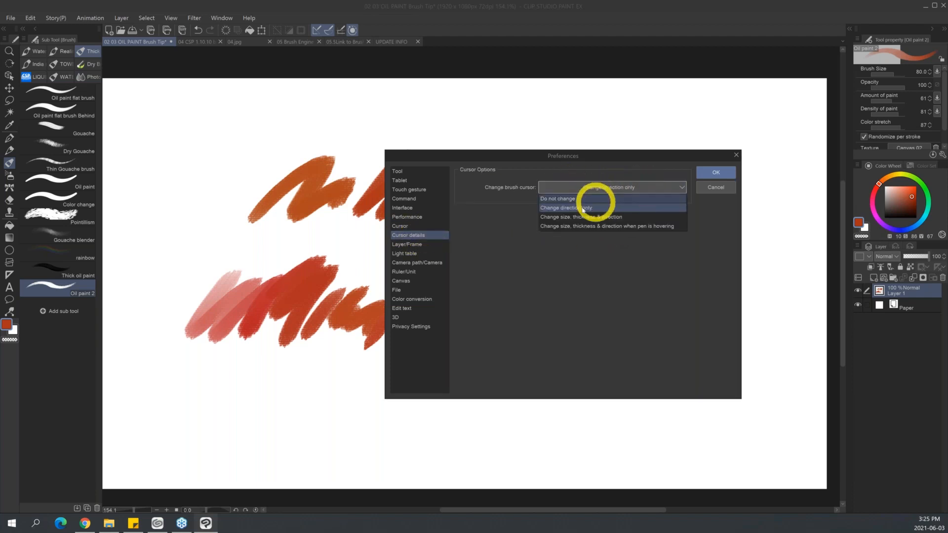
left_click(580, 200)
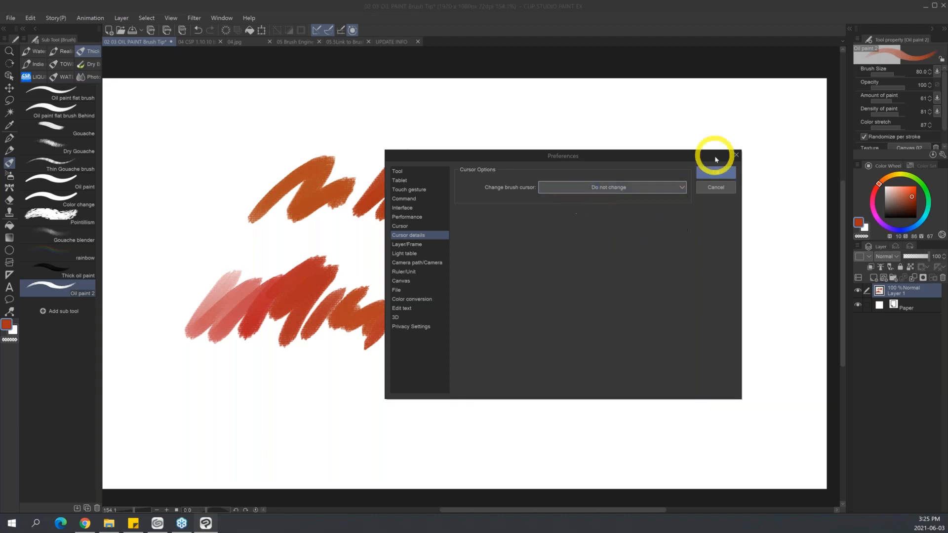
left_click(715, 173)
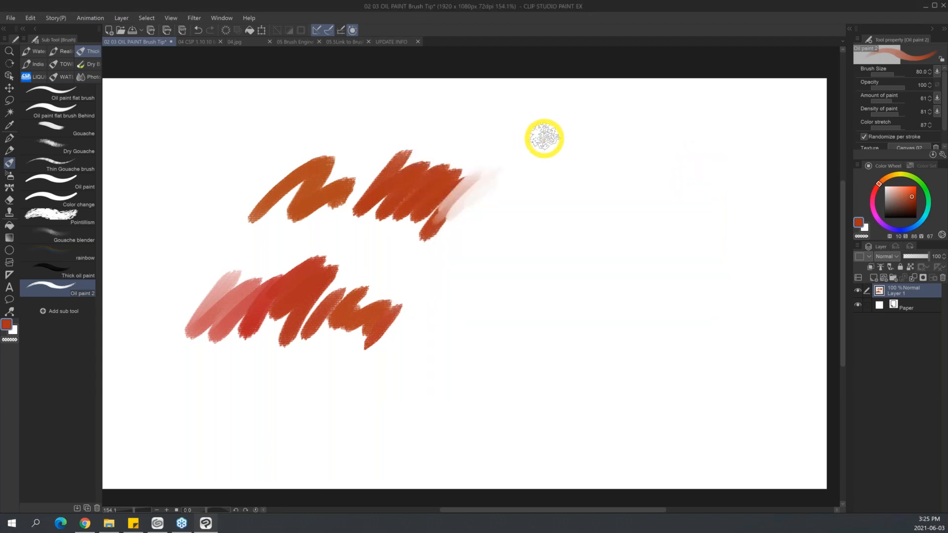
- Paint red-orange strokes at size 80 in the empty area beside the white stroke, and a wide band below them at size 170
mouse_move(543, 136)
left_mouse_down()
mouse_move(552, 153)
mouse_move(659, 132)
mouse_move(676, 163)
mouse_move(668, 170)
left_mouse_up()
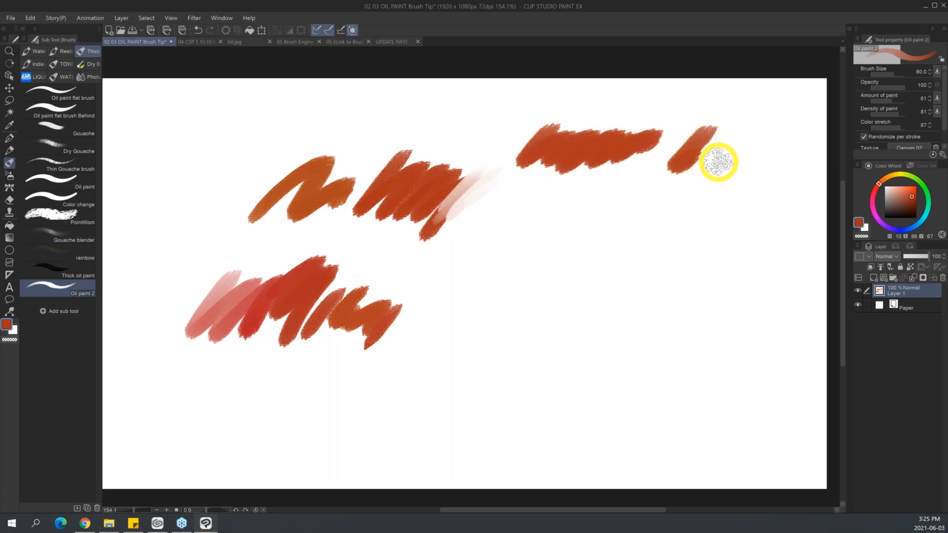
key("bracketright")
key("bracketright")
key("bracketright")
mouse_move(516, 247)
left_mouse_down()
mouse_move(573, 225)
mouse_move(629, 241)
mouse_move(693, 236)
left_mouse_up()
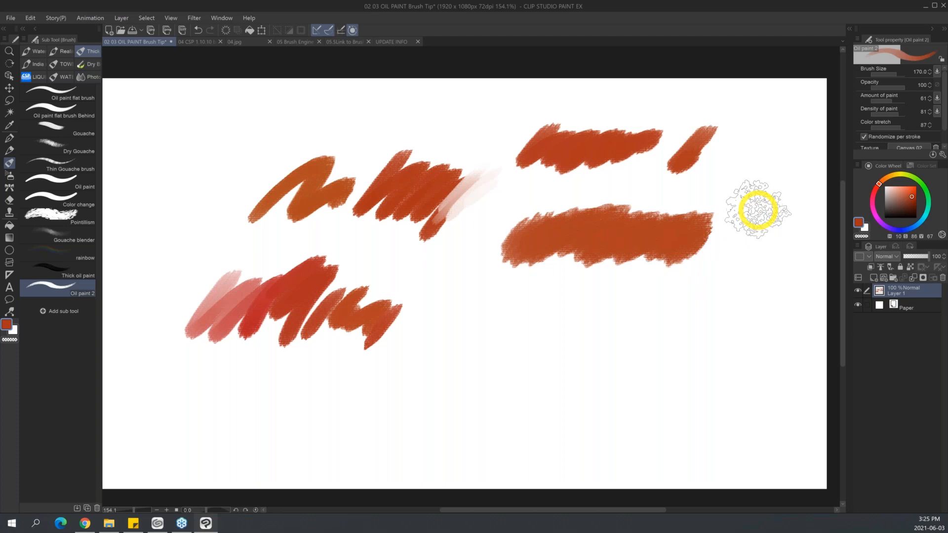
- Set the Change brush cursor option to Change direction only, and test it with a large looping stroke below the wide band
left_click(10, 18)
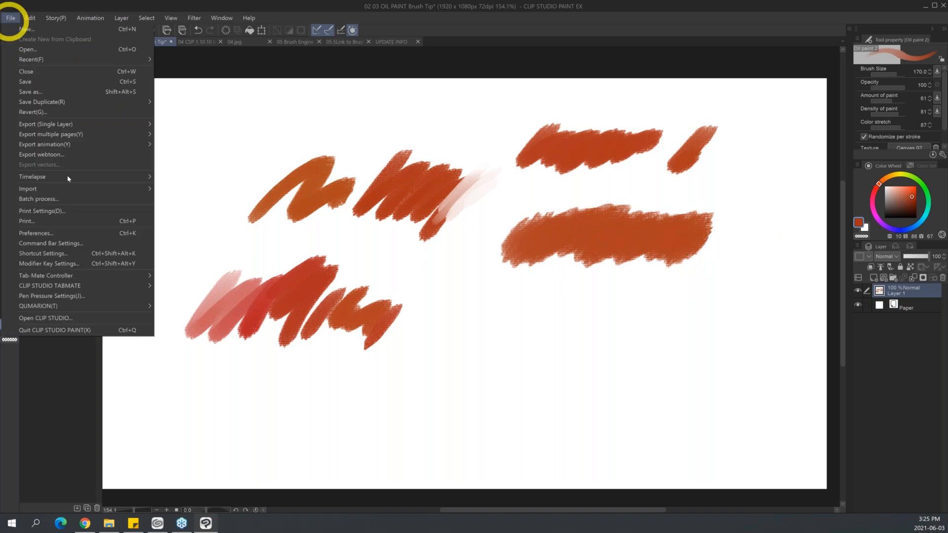
left_click(90, 233)
left_click(631, 188)
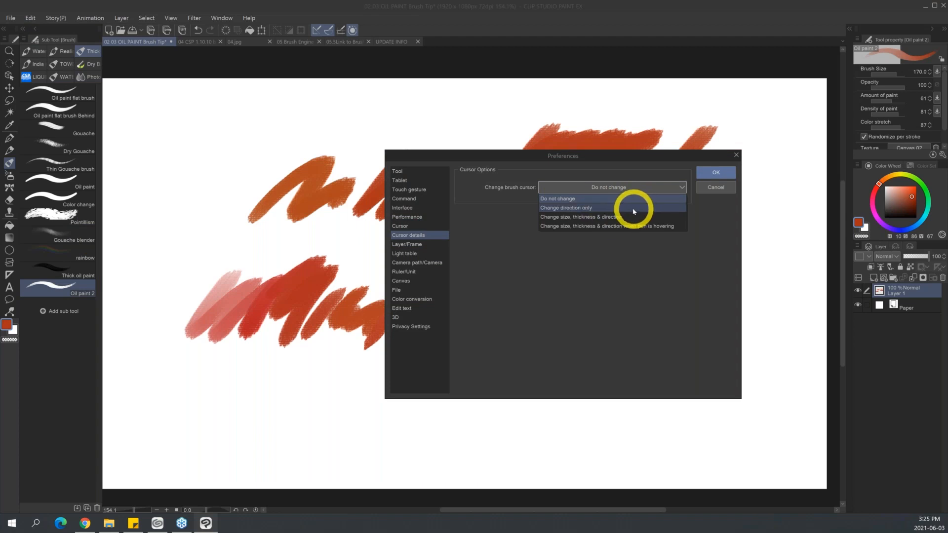
left_click(634, 208)
left_click(715, 172)
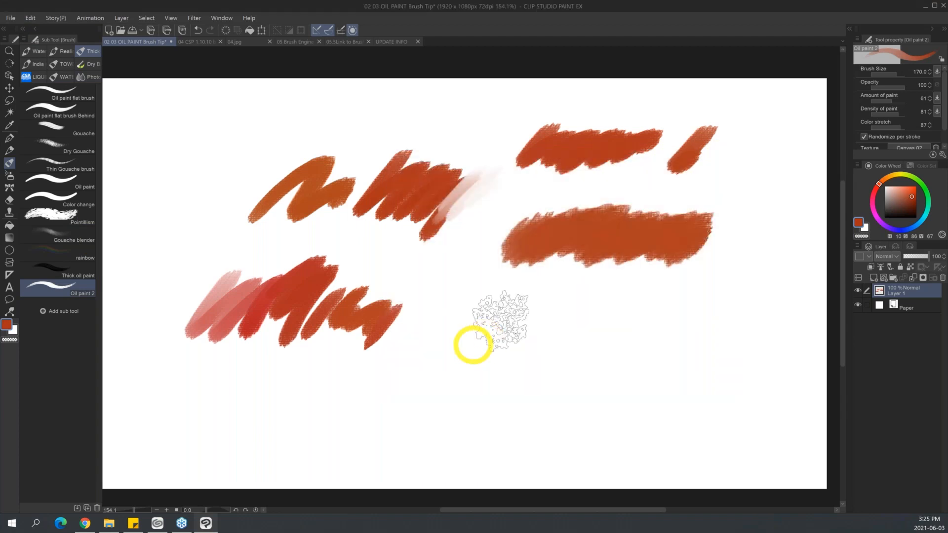
mouse_move(473, 346)
left_mouse_down()
mouse_move(489, 327)
mouse_move(506, 331)
mouse_move(507, 401)
mouse_move(549, 385)
mouse_move(560, 341)
mouse_move(596, 298)
mouse_move(587, 381)
mouse_move(622, 398)
mouse_move(667, 321)
mouse_move(708, 339)
mouse_move(700, 357)
mouse_move(728, 392)
mouse_move(746, 329)
mouse_move(772, 307)
left_mouse_up()
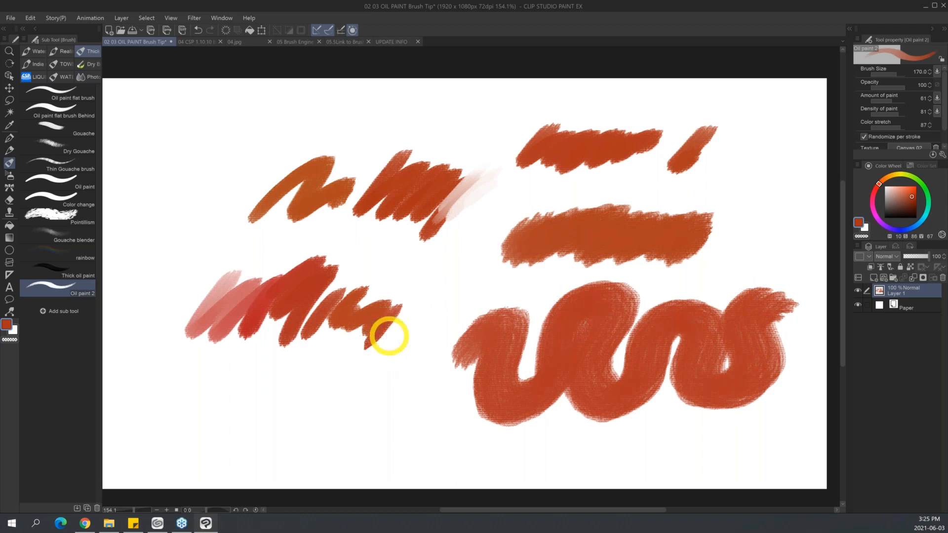
- Undo all the test strokes until Layer 1 is empty
key("ctrl+z")
key("ctrl+z")
key("ctrl+z")
key("ctrl+z")
key("ctrl+z")
key("ctrl+z")
key("ctrl+z")
key("ctrl+z")
key("ctrl+z")
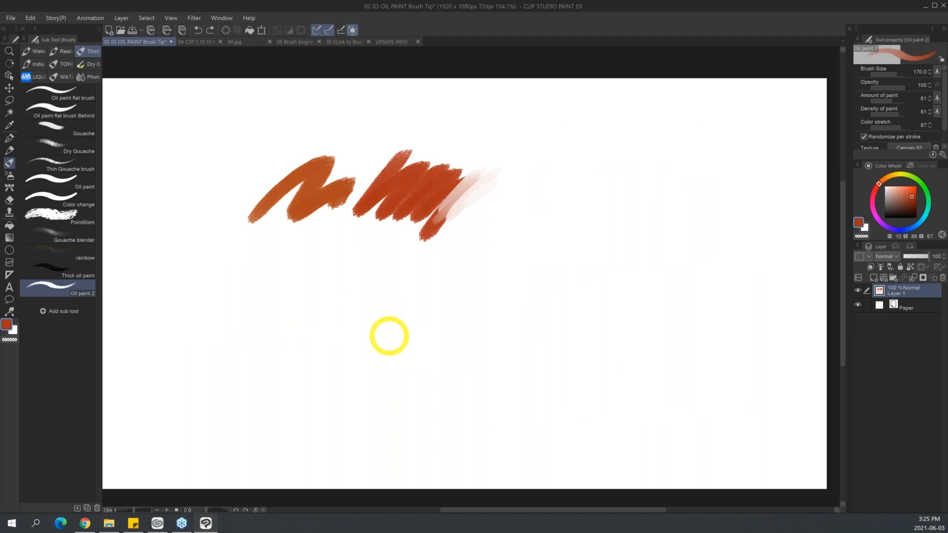
key("ctrl+z")
key("ctrl+z")
key("ctrl+z")
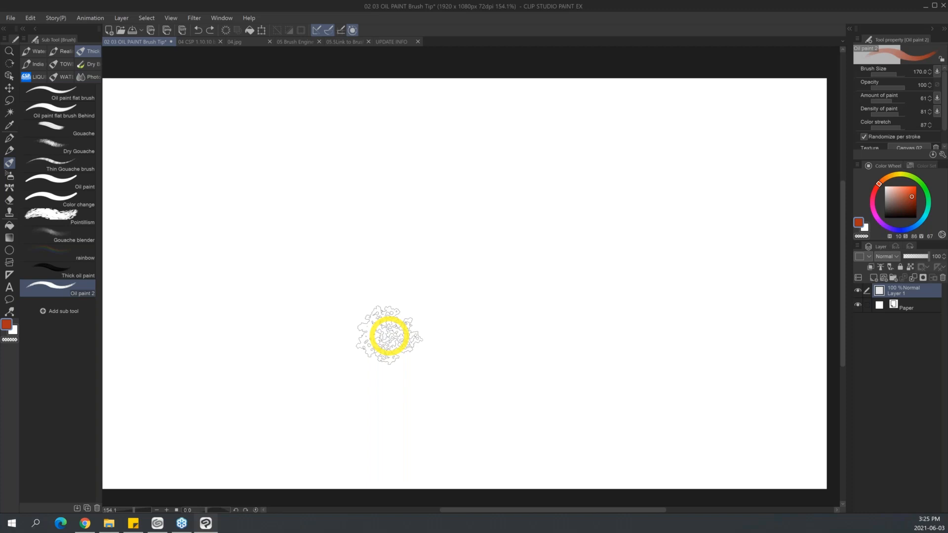
- Paint a broad wavy stroke at brush size 170 mid-canvas and a thinner zigzag below it at size 70
mouse_move(349, 283)
left_mouse_down()
mouse_move(363, 245)
mouse_move(413, 243)
mouse_move(455, 224)
mouse_move(516, 268)
mouse_move(624, 228)
left_mouse_up()
key("bracketleft")
key("bracketleft")
key("bracketleft")
key("bracketleft")
key("bracketleft")
left_click_drag(410, 382, 548, 417)
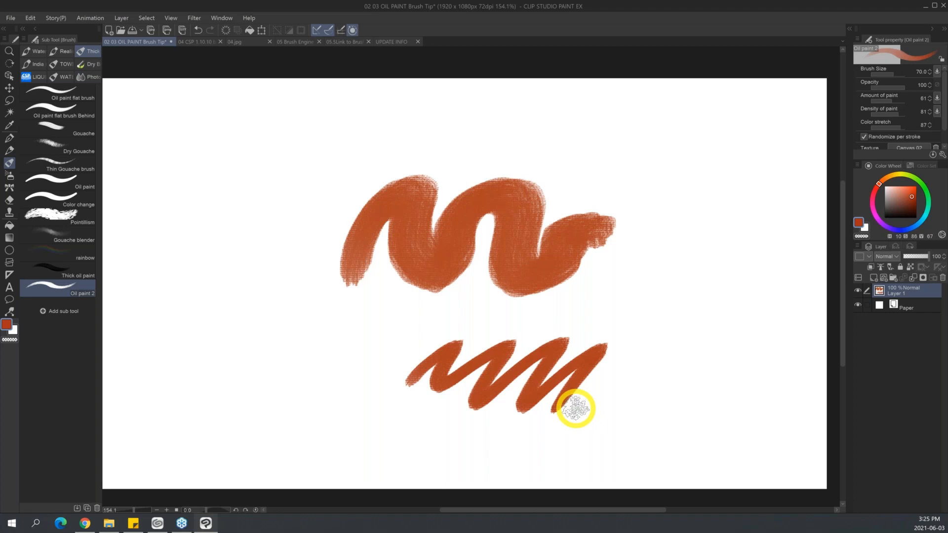
- Show the UPDATE INFO overview, and switch to the 04 CSP 1.10.10 brush test Layers document
left_click(395, 42)
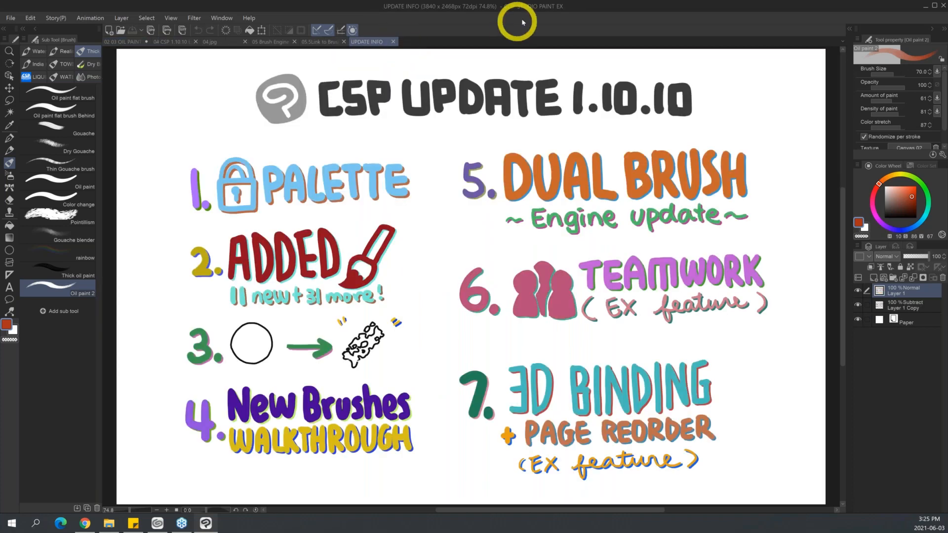
left_click(177, 43)
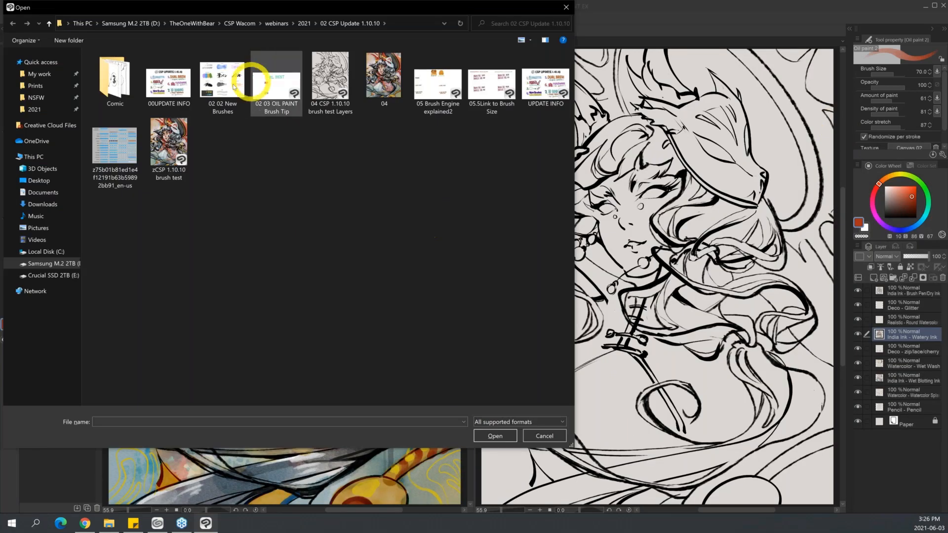
- Open the 02 02 New Brushes image in a floating window, show the whole chart at 50.1% over the coloured illustration, and minimise it
left_click(223, 83)
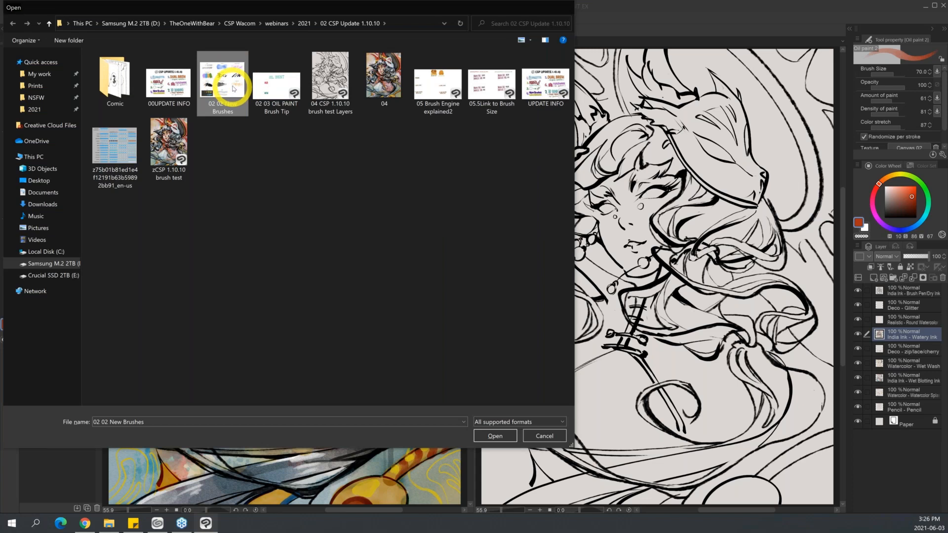
double_click(234, 88)
mouse_move(575, 38)
left_mouse_down()
mouse_move(575, 7)
mouse_move(520, 7)
mouse_move(590, 18)
mouse_move(161, 80)
left_mouse_up()
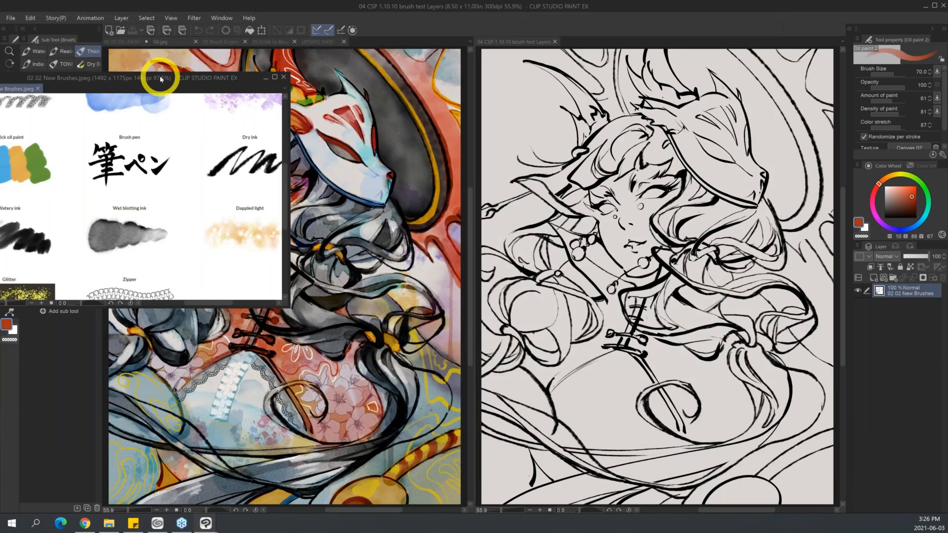
scroll(227, 231, "down", 3)
left_click_drag(232, 232, 162, 202)
mouse_move(240, 80)
left_mouse_down()
mouse_move(374, 85)
mouse_move(402, 100)
left_mouse_up()
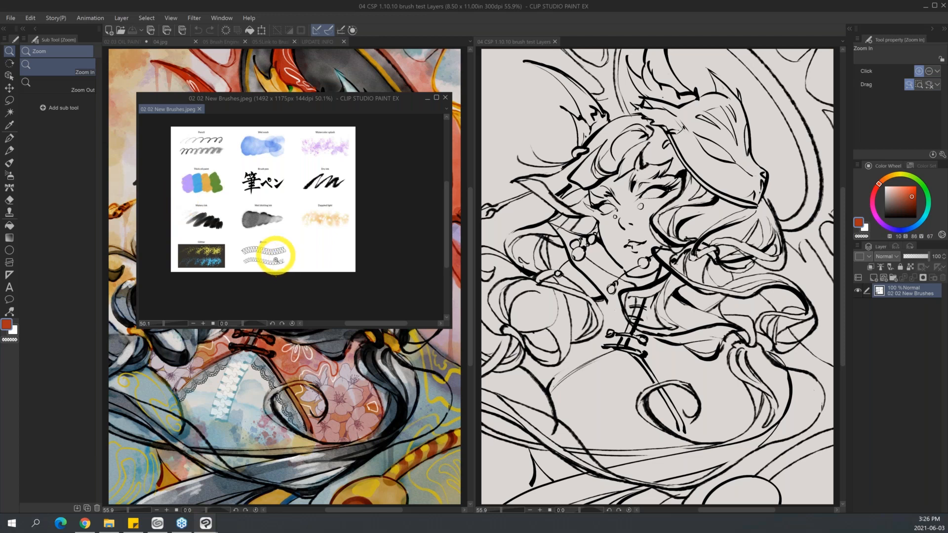
left_click(427, 96)
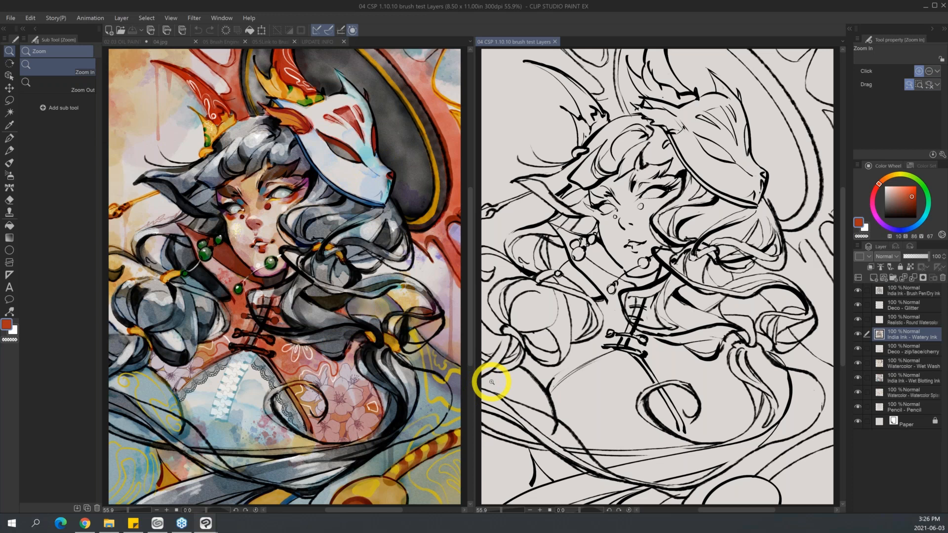
- Hide the India Ink - Brush Pen/Dry Ink layer of the brush test document and zoom in on the yellow glitter dots
left_click(918, 290)
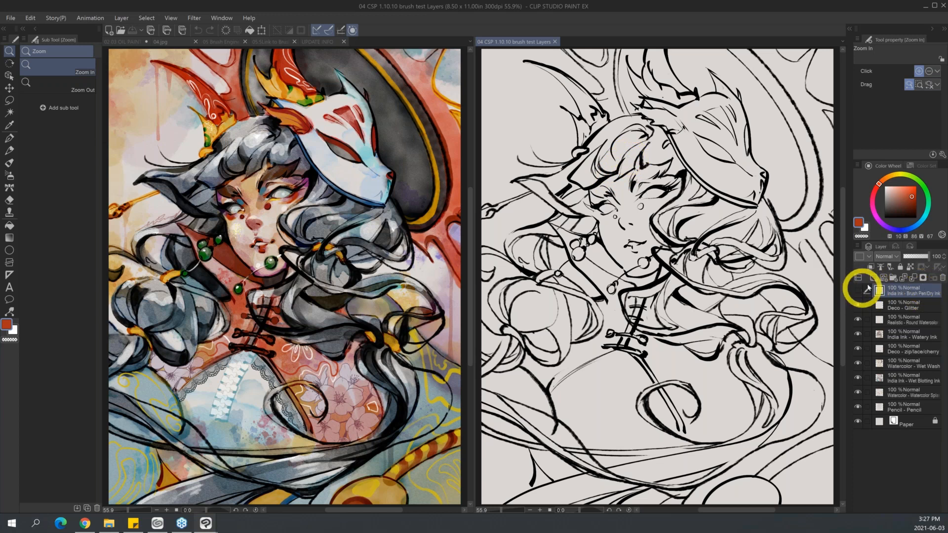
left_click(858, 290)
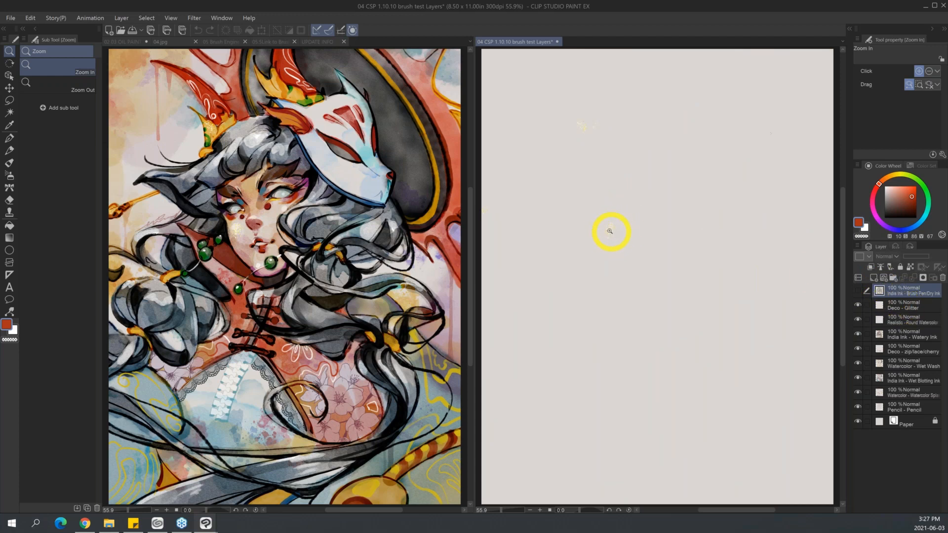
left_click_drag(615, 228, 641, 221)
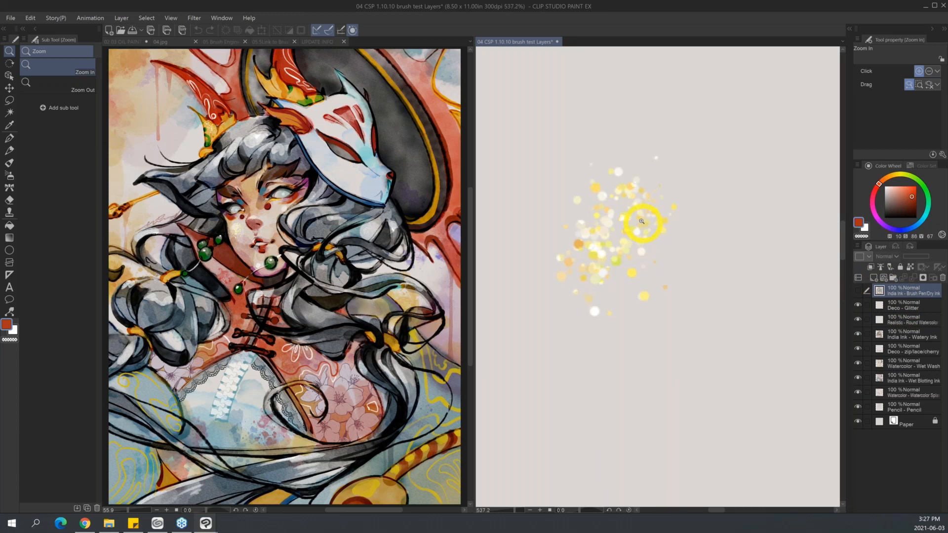
- Hide the Deco - Glitter and Realistic - Round Watercolor layers of the brush test document
left_click_drag(702, 238, 677, 241)
left_click_drag(763, 247, 692, 246)
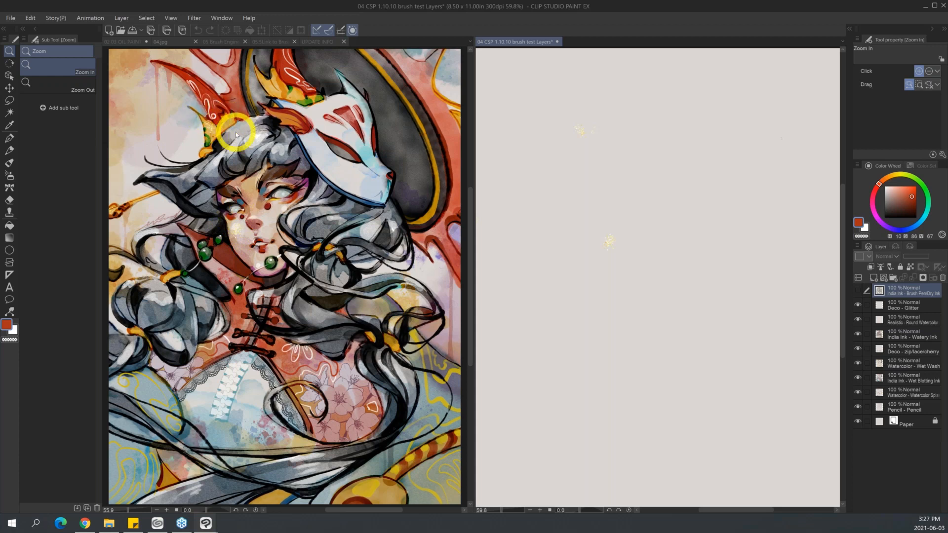
left_click(858, 305)
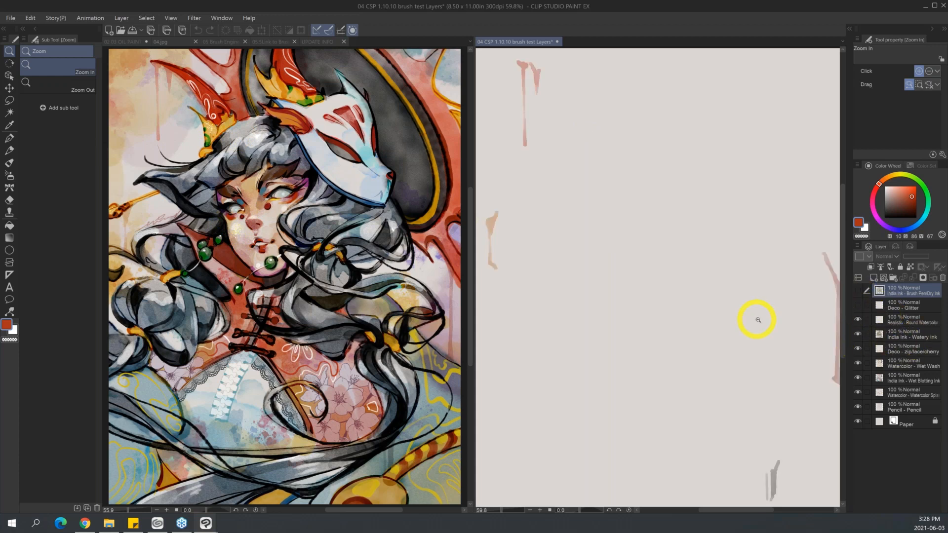
mouse_move(772, 323)
left_mouse_down()
mouse_move(757, 312)
mouse_move(771, 319)
left_mouse_up()
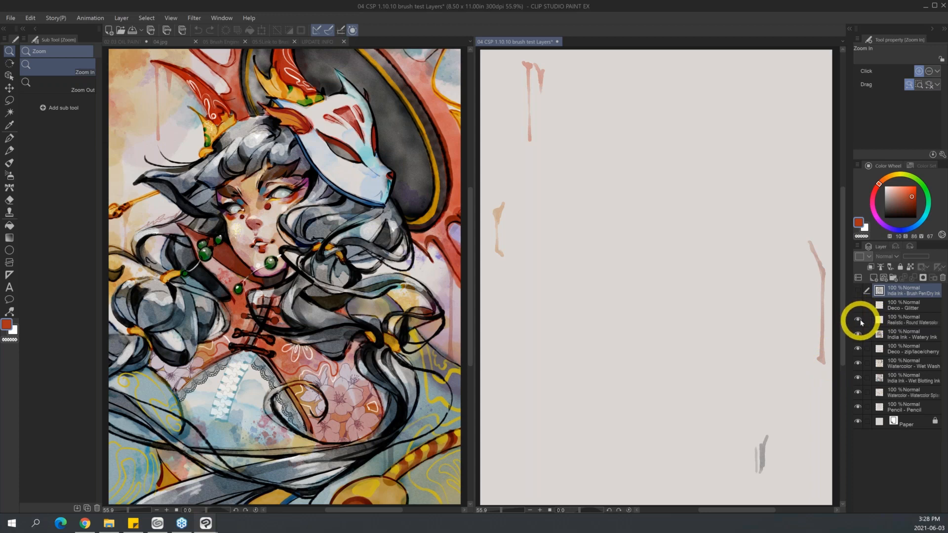
left_click(858, 334)
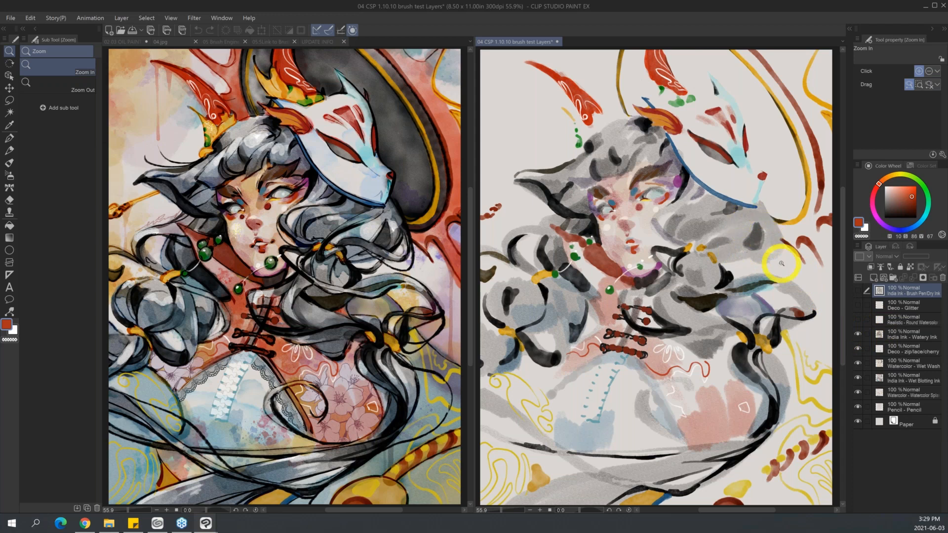
- Hide the remaining painted layers one by one, from India Ink - Watery Ink down to the watercolor layer directly above Pencil - Pencil
left_click(854, 333)
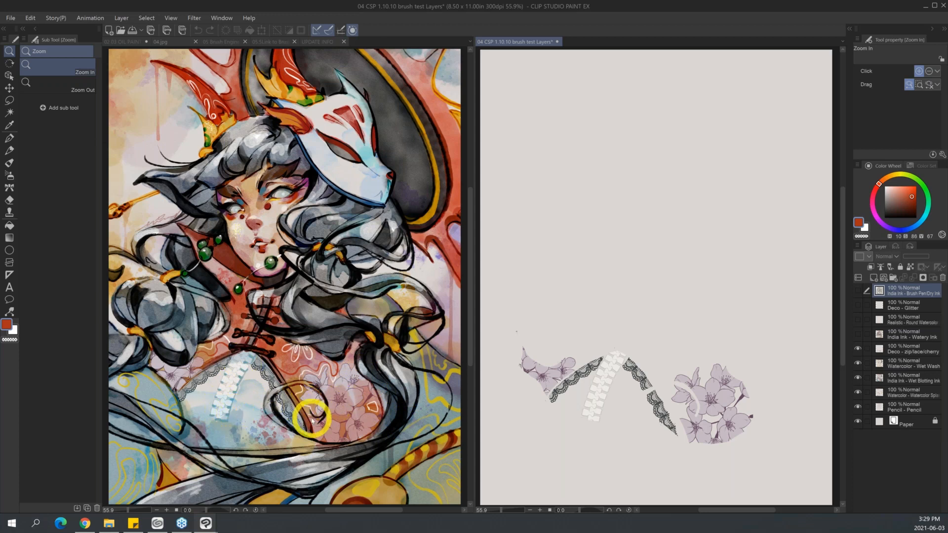
left_click(857, 348)
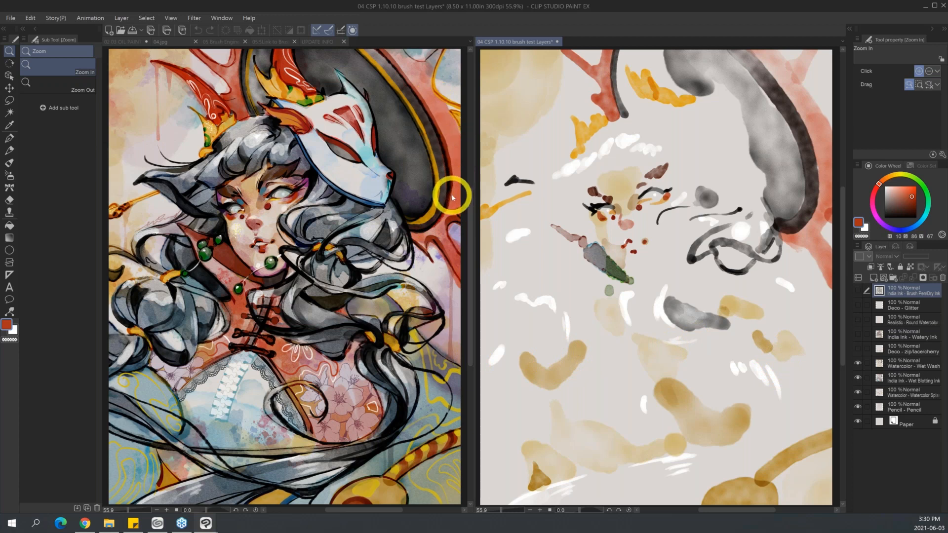
left_click(861, 363)
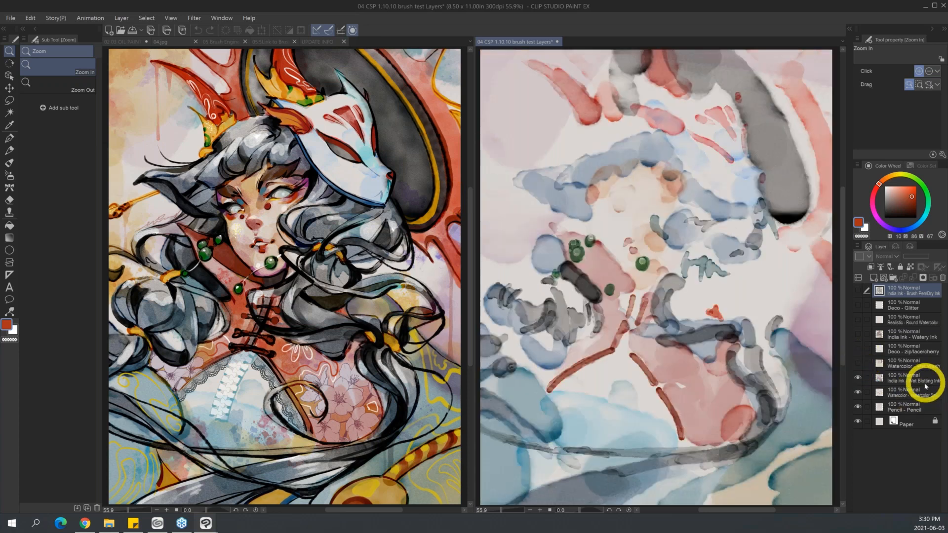
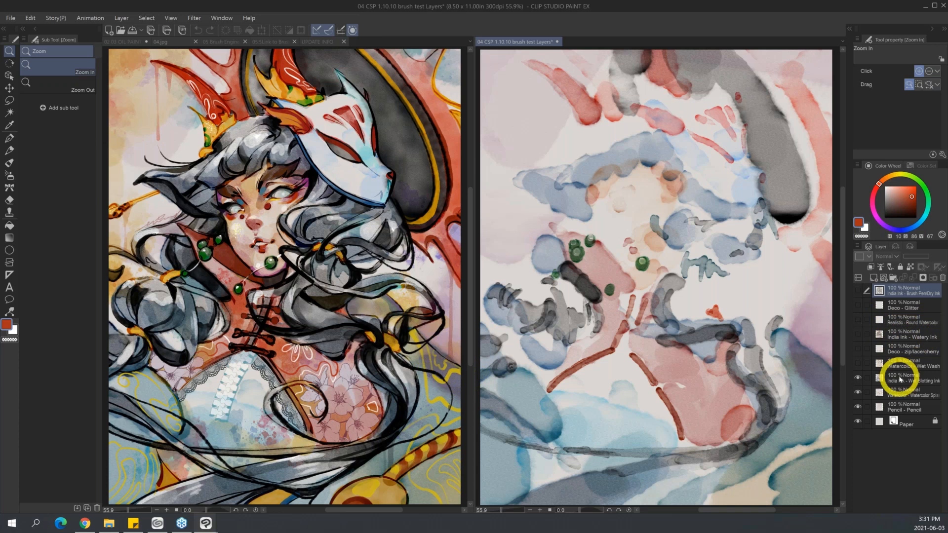
left_click(858, 378)
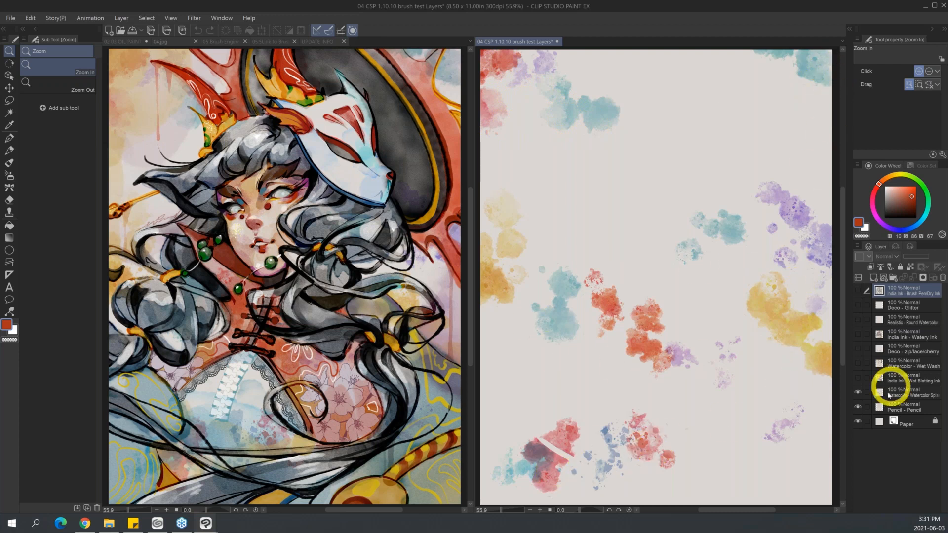
left_click(858, 392)
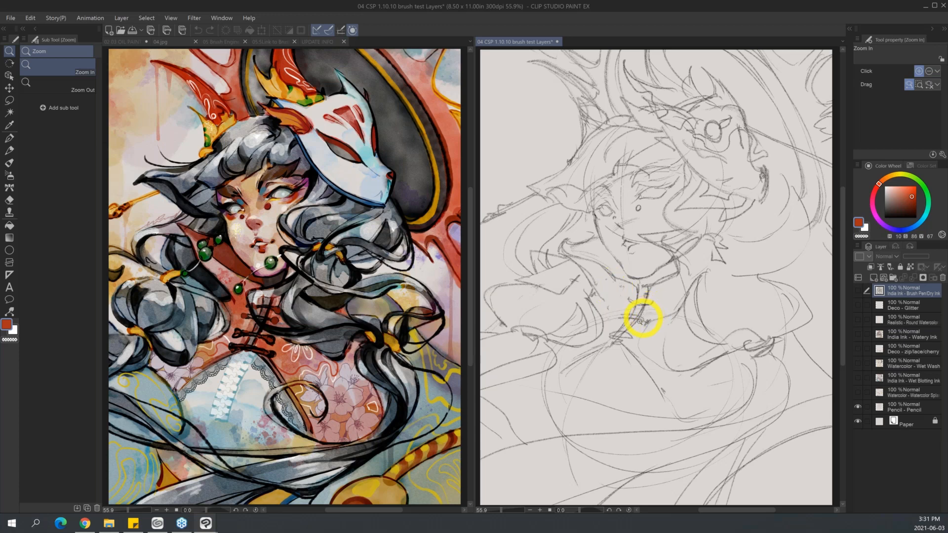
- Sketch near-black hatching, soft shading and a zigzag line over the chest area on the Pencil - Pencil layer, using the Pencil brush at size 25.1
key("p")
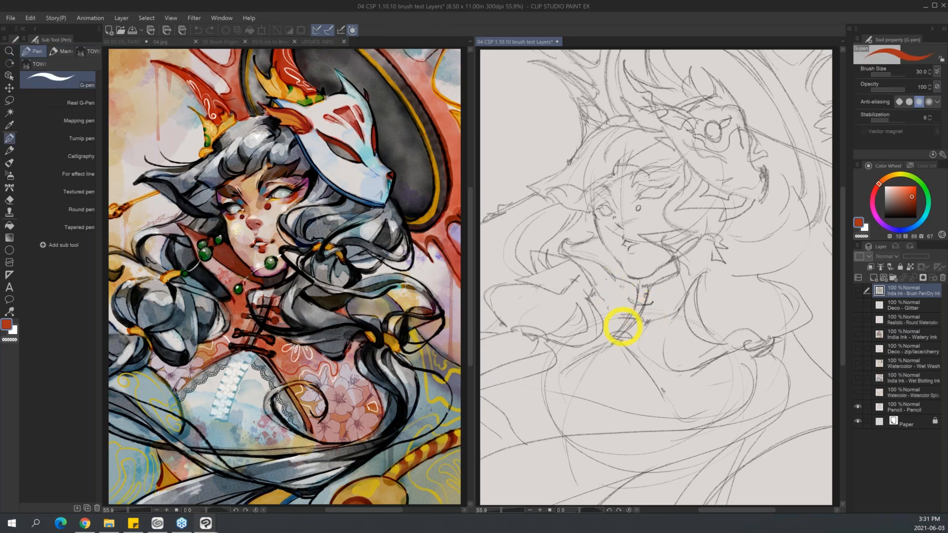
left_click(905, 407)
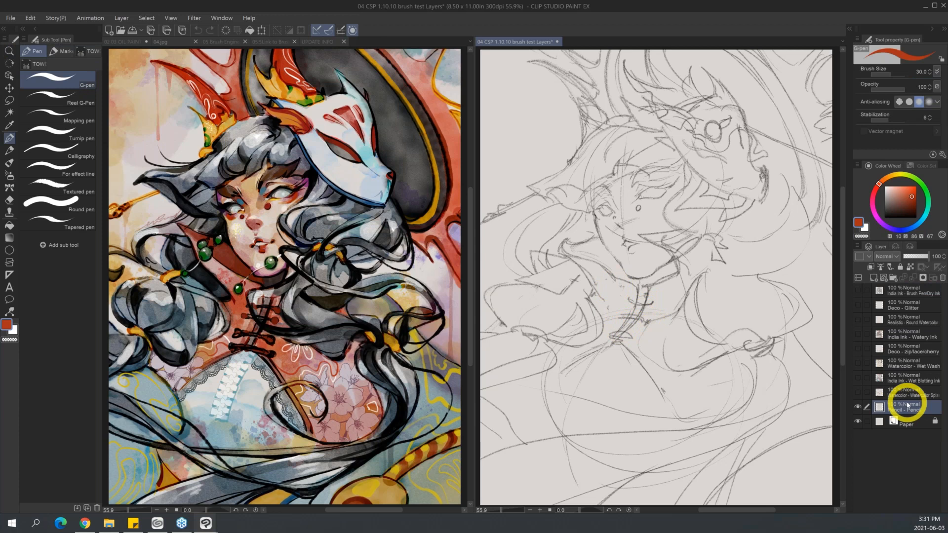
key("p")
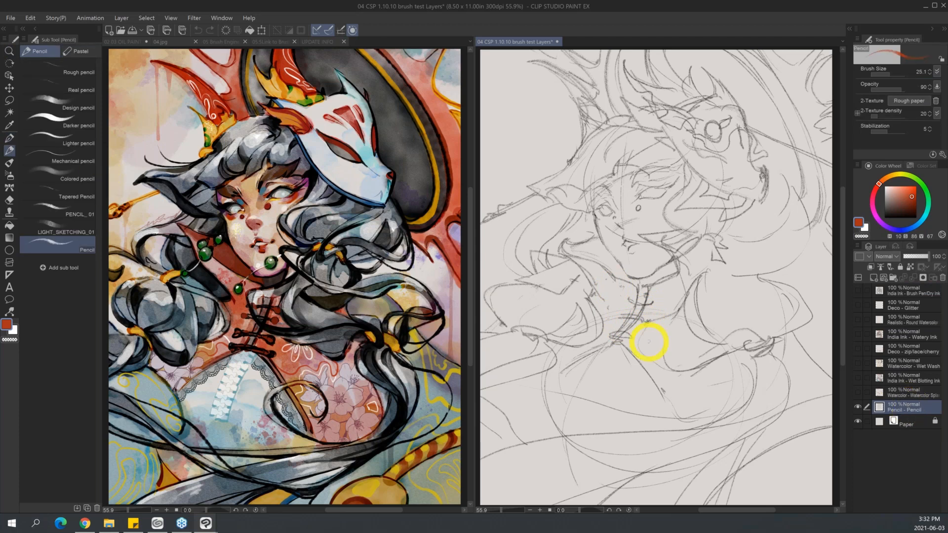
mouse_move(626, 357)
left_mouse_down()
mouse_move(587, 405)
mouse_move(681, 356)
mouse_move(694, 364)
mouse_move(671, 430)
mouse_move(672, 419)
left_mouse_up()
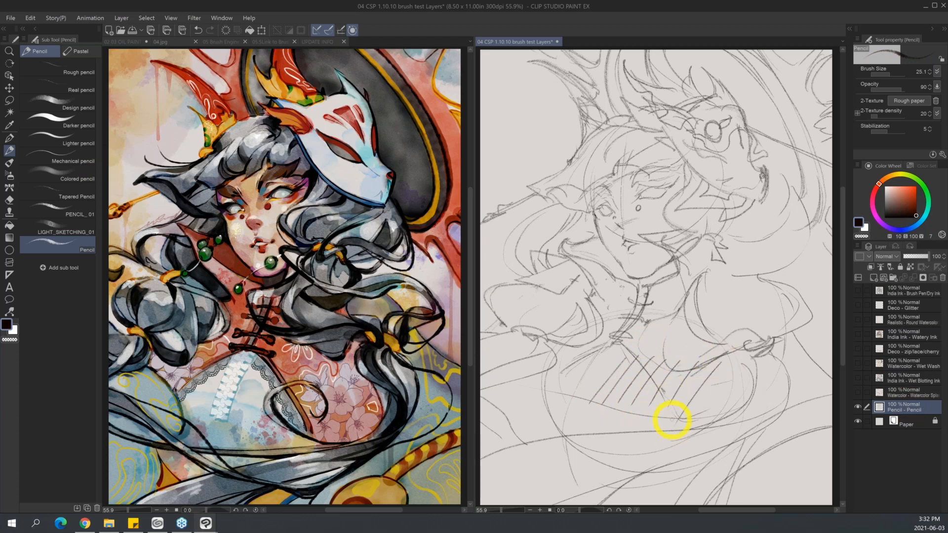
mouse_move(731, 365)
left_mouse_down()
mouse_move(719, 391)
mouse_move(757, 366)
mouse_move(738, 409)
left_mouse_up()
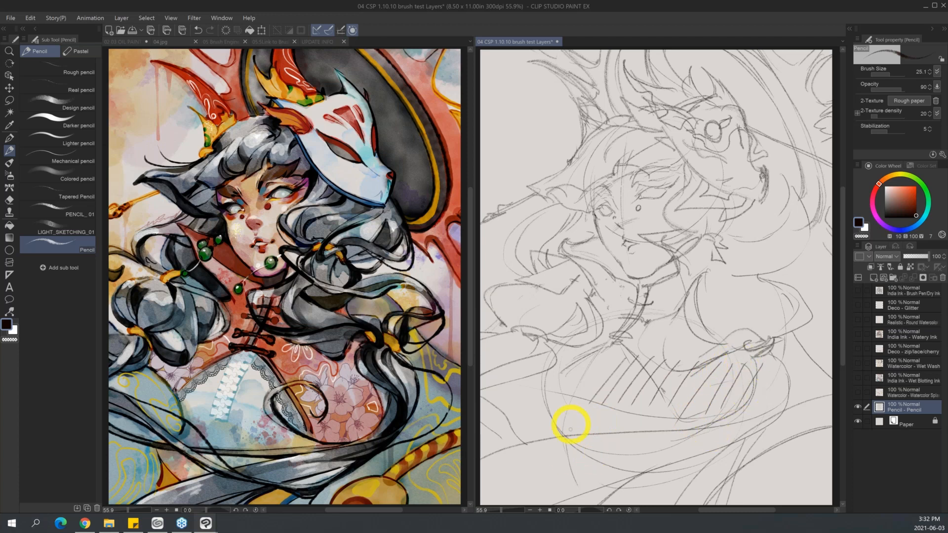
mouse_move(588, 416)
left_mouse_down()
mouse_move(652, 420)
mouse_move(669, 424)
mouse_move(667, 436)
mouse_move(687, 454)
mouse_move(750, 447)
left_mouse_up()
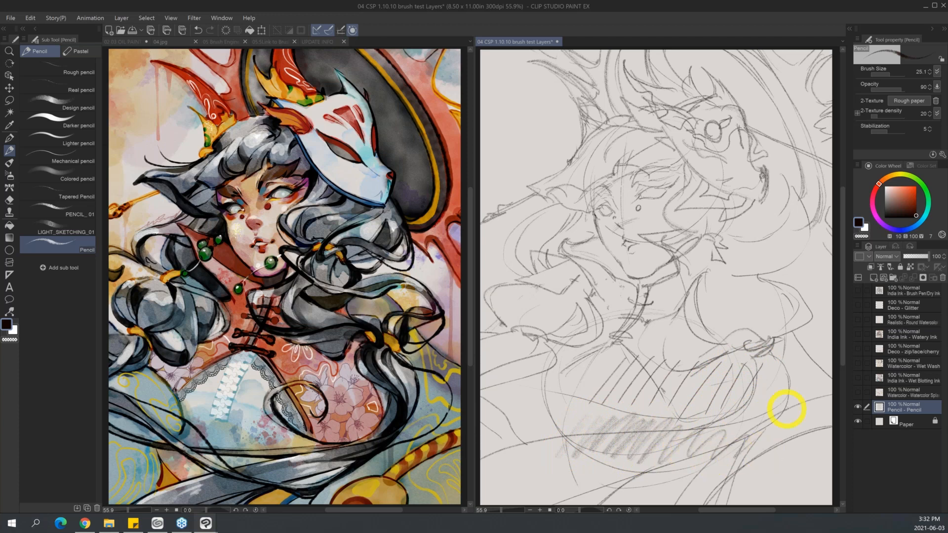
mouse_move(628, 316)
left_mouse_down()
mouse_move(677, 339)
mouse_move(796, 322)
left_mouse_up()
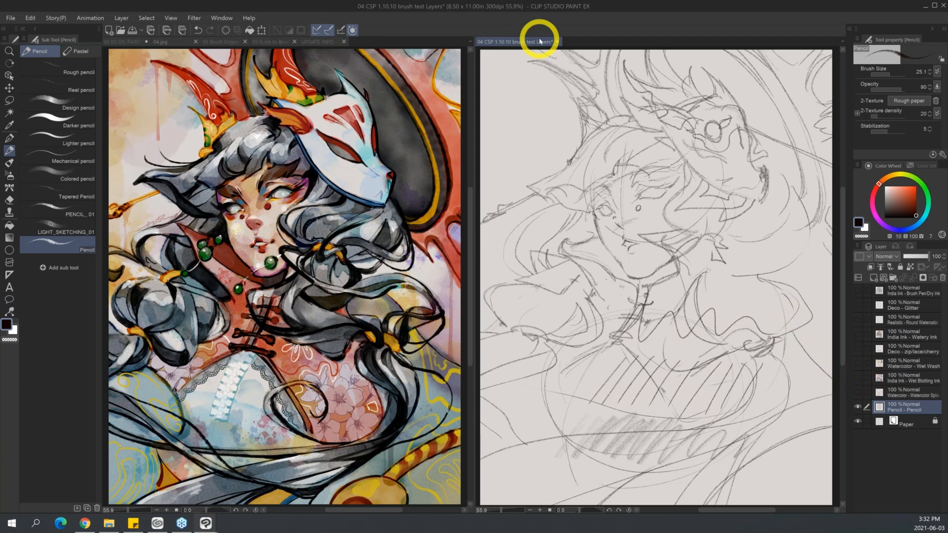
- Close the 04 CSP 1.10.10 brush test Layers document without saving, and close 04.jpg
key("ctrl+w")
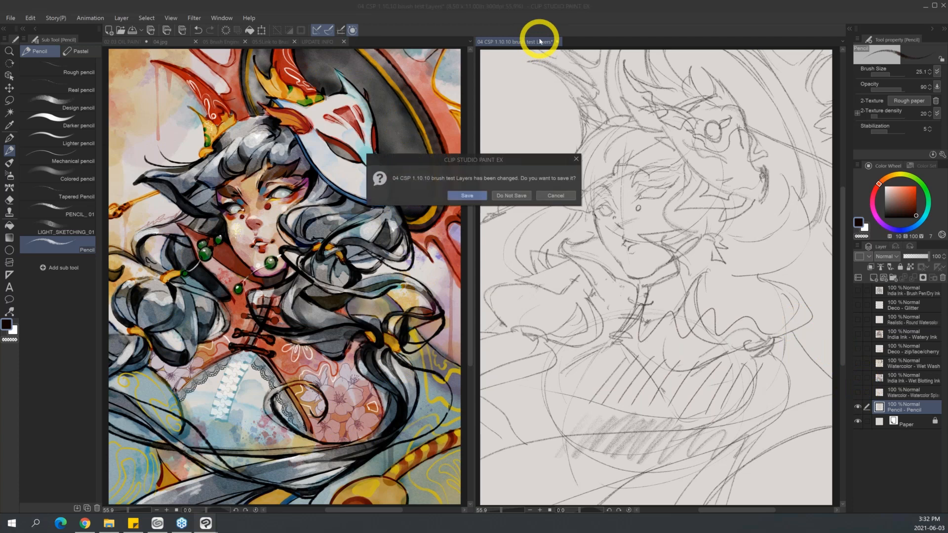
left_click(521, 195)
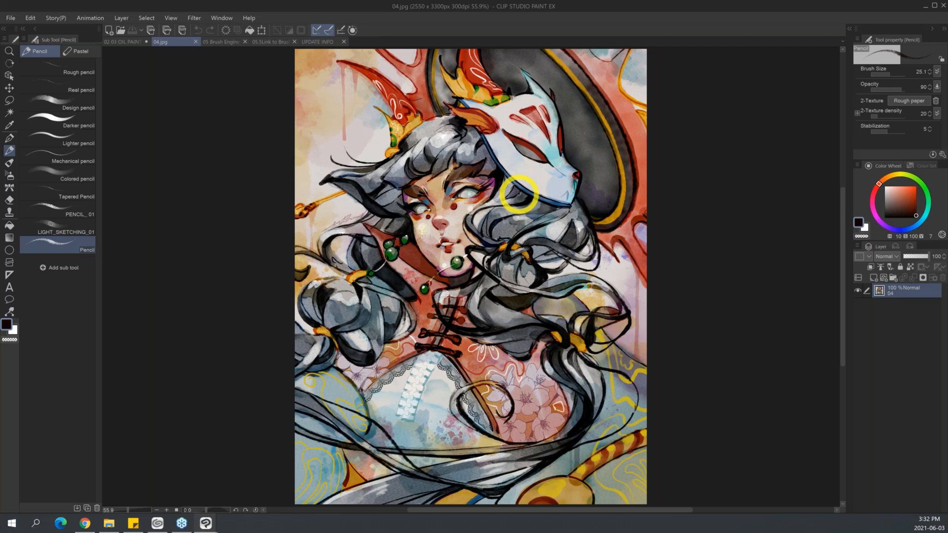
left_click(195, 41)
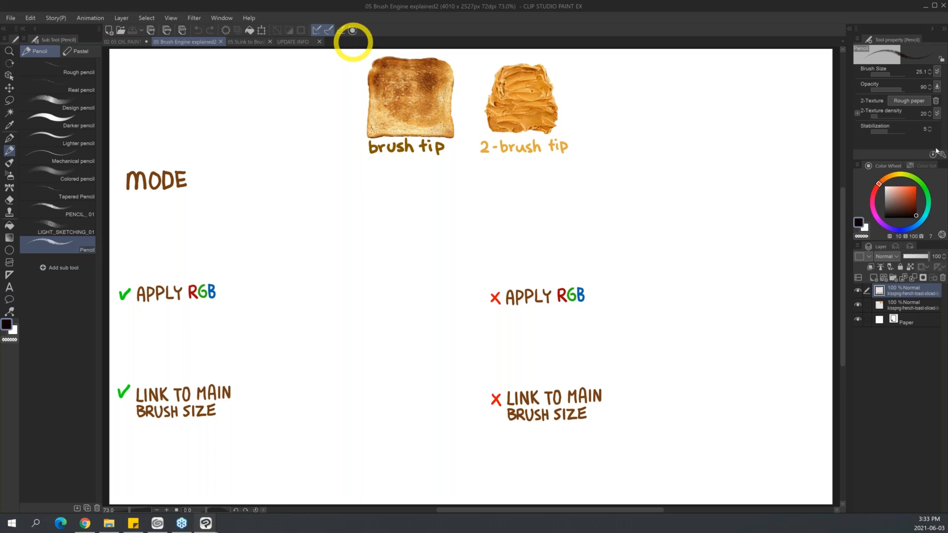
- Select the Toast brush from the Pattern group of the Decoration brushes
left_click(918, 148)
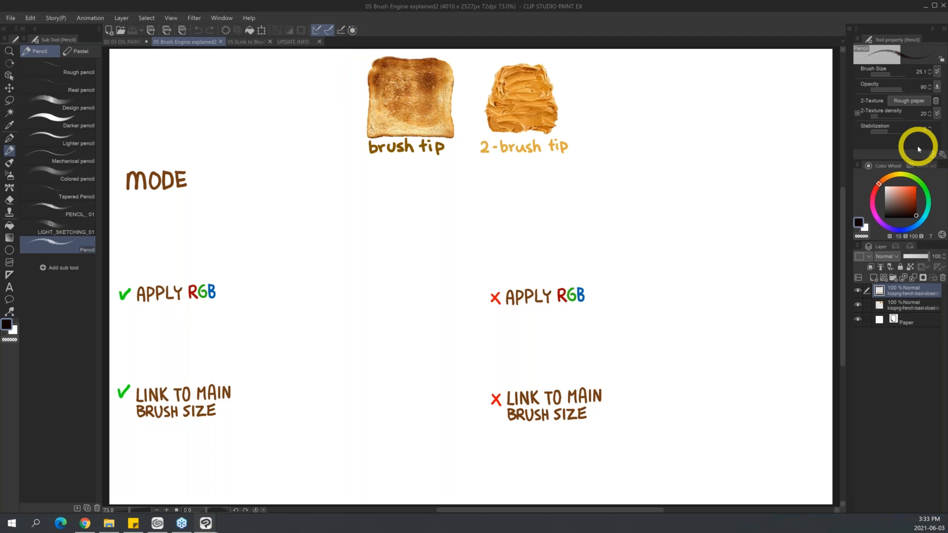
key("b")
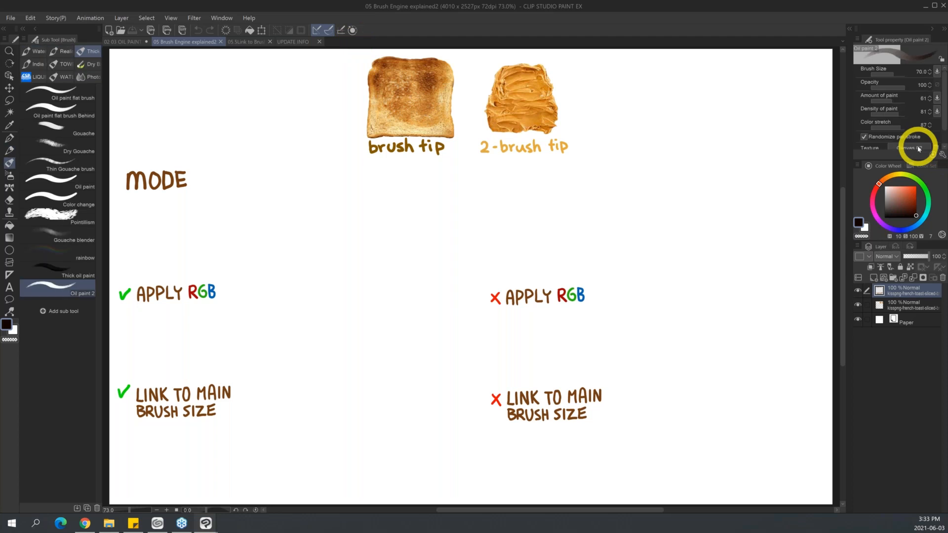
left_click(9, 176)
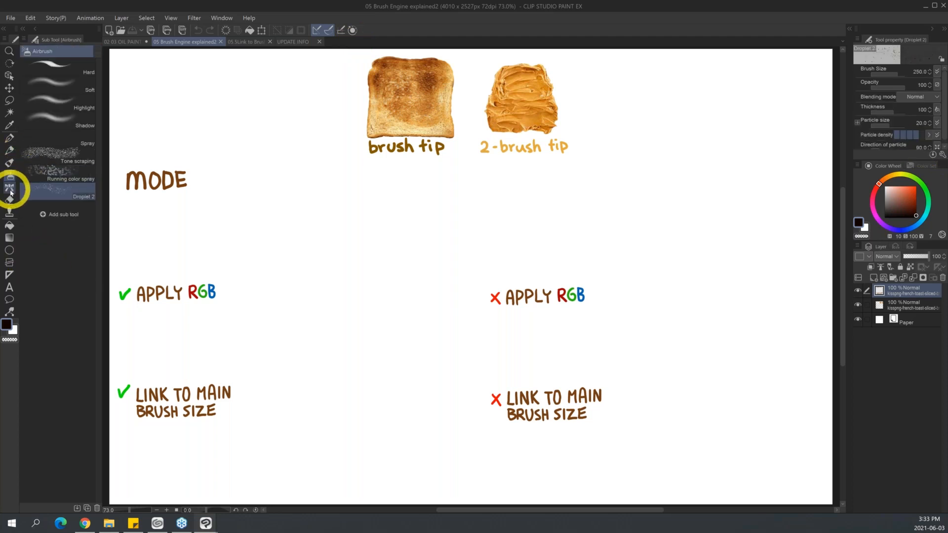
left_click(9, 188)
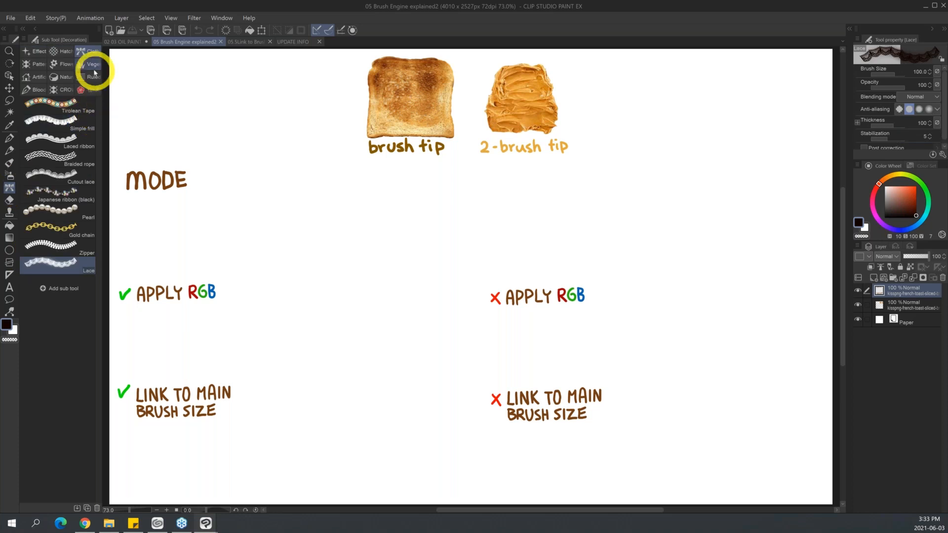
left_click(37, 64)
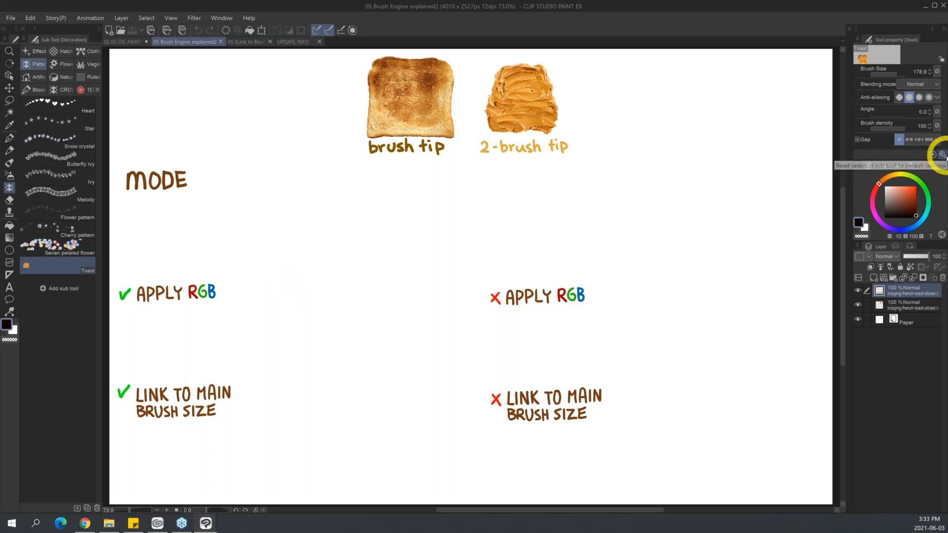
- Open the Toast brush's Sub Tool Detail, enlarge it to show the full category list, and place it below the toast picture
left_click_drag(627, 78, 680, 93)
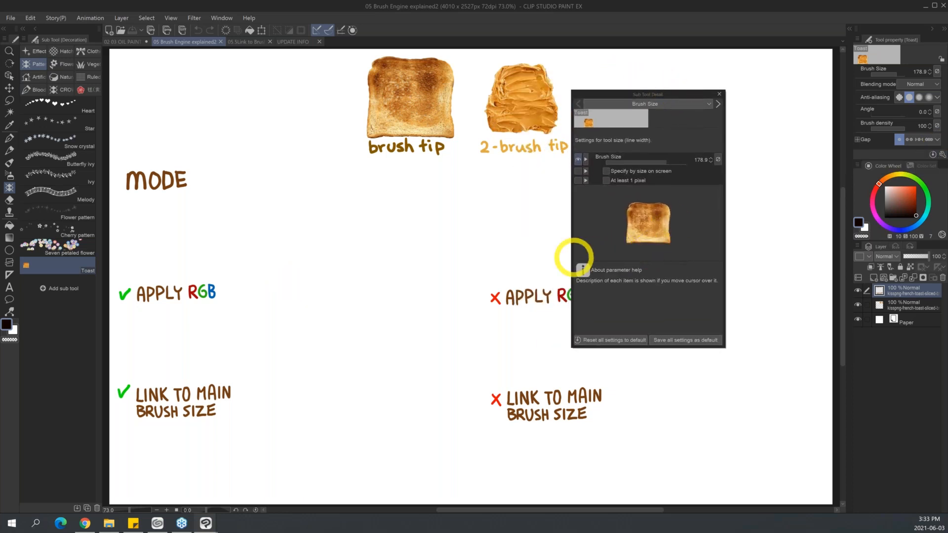
left_click_drag(571, 345, 497, 389)
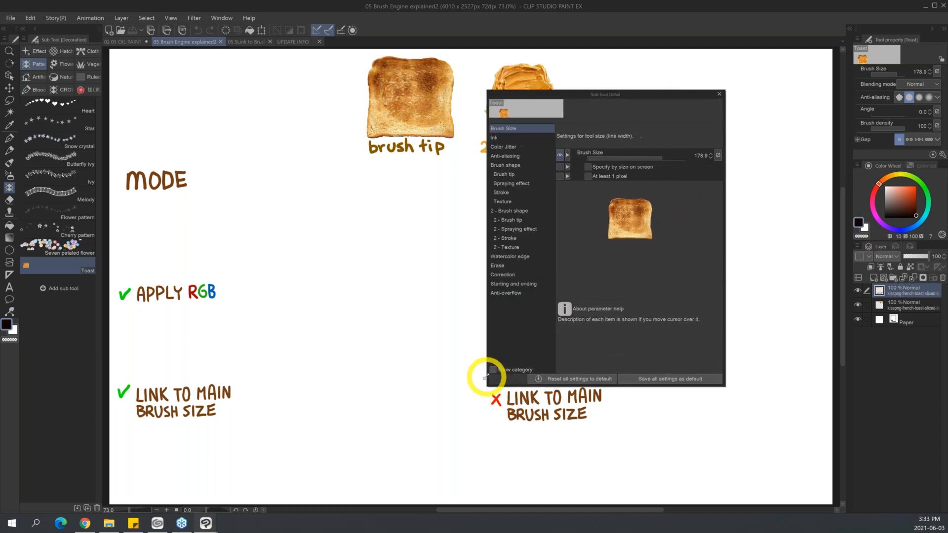
left_click_drag(645, 95, 775, 102)
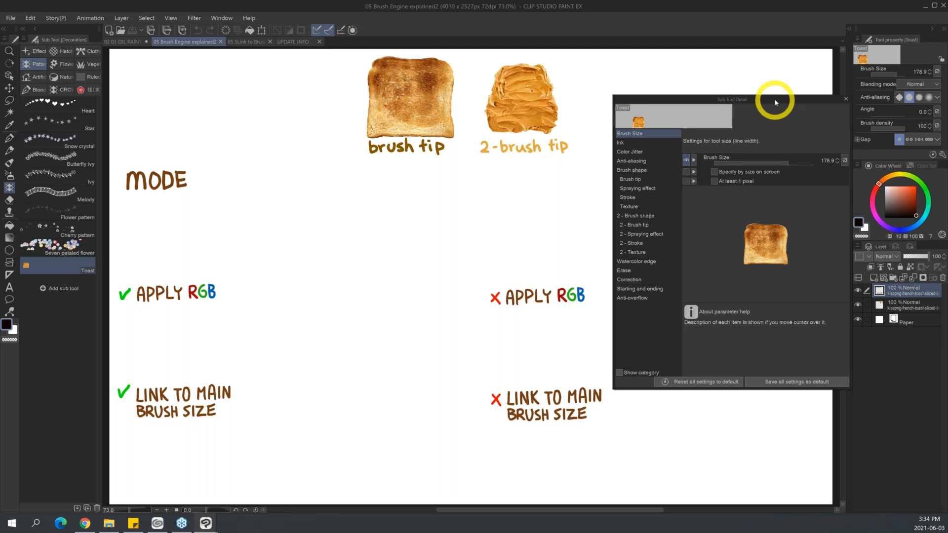
mouse_move(746, 99)
left_mouse_down()
mouse_move(405, 186)
mouse_move(369, 176)
left_mouse_up()
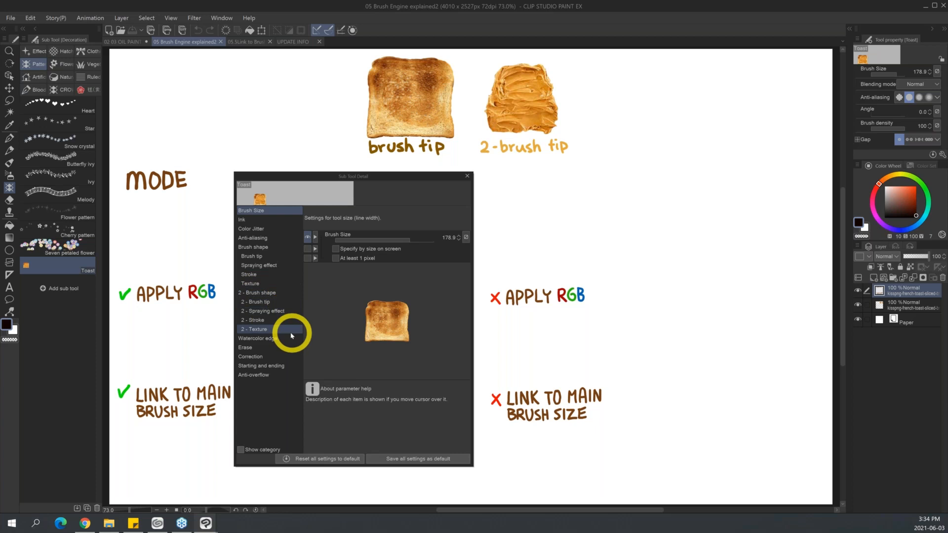
- Examine the Toast brush's dual-brush categories, from texture, brush tip, spraying effect and stroke back to 2 - Brush shape
left_click(279, 295)
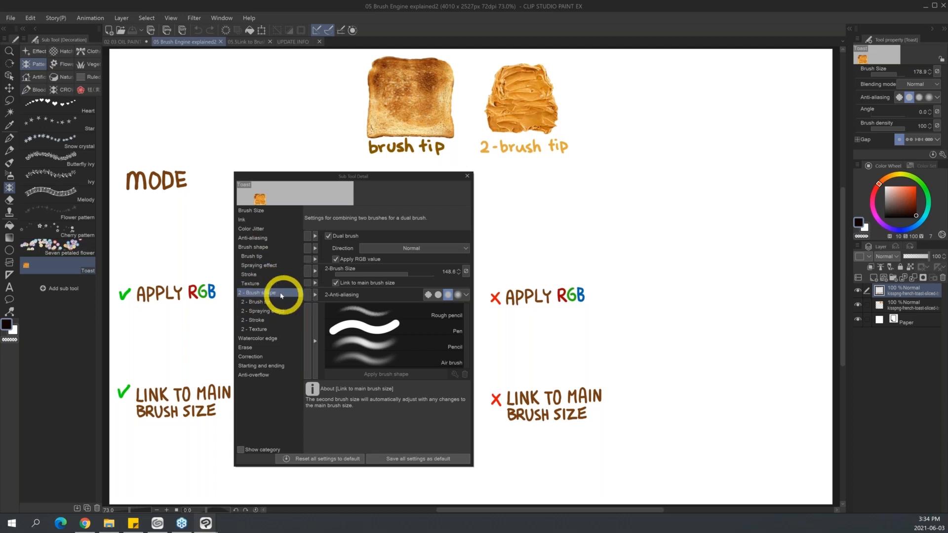
left_click(269, 329)
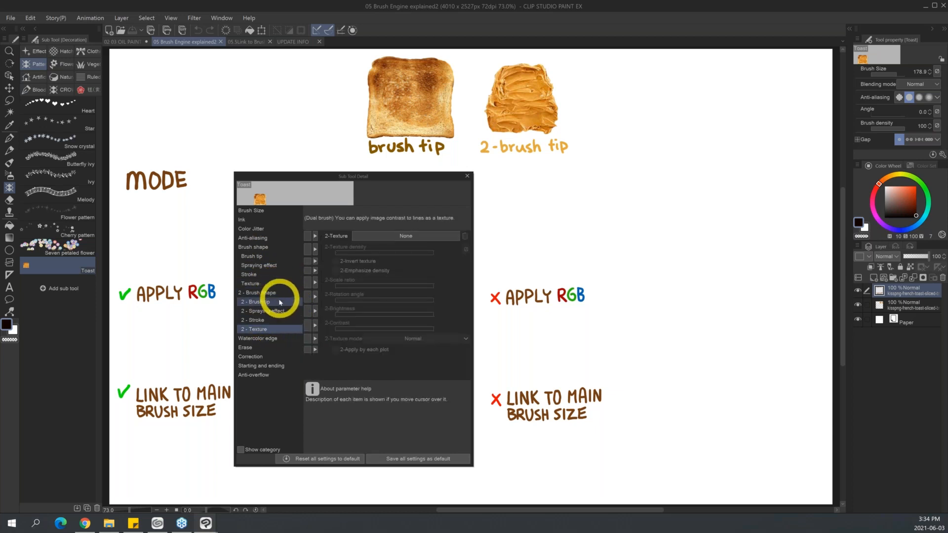
left_click(280, 302)
left_click(277, 311)
left_click(277, 319)
left_click(282, 294)
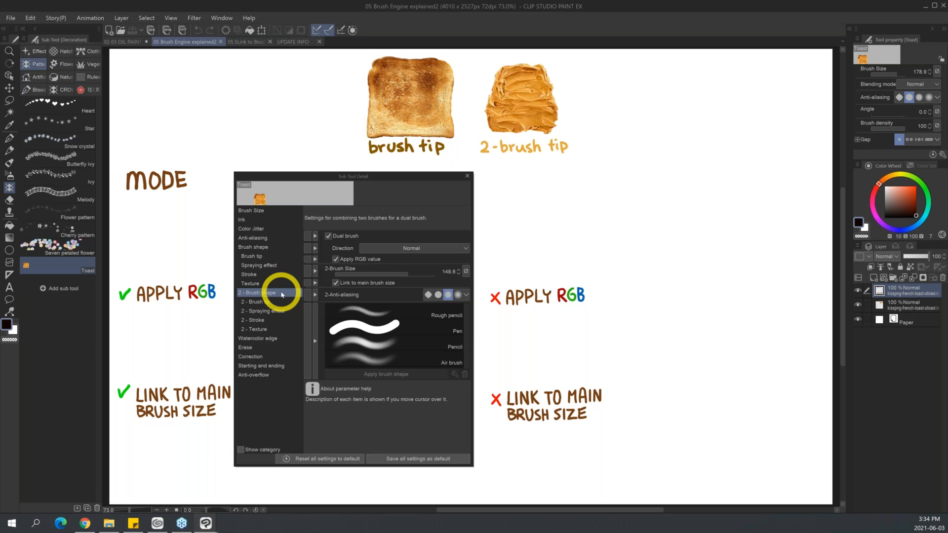
- Examine the Toast brush's Brush shape, Brush Size, Brush tip, 2-Brush shape and 2-Brush tip settings
left_click(273, 247)
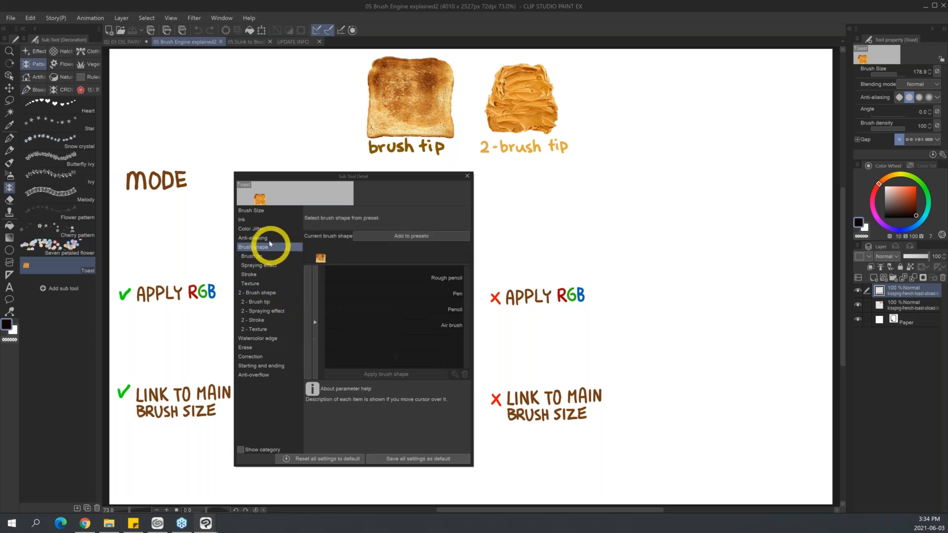
left_click(274, 212)
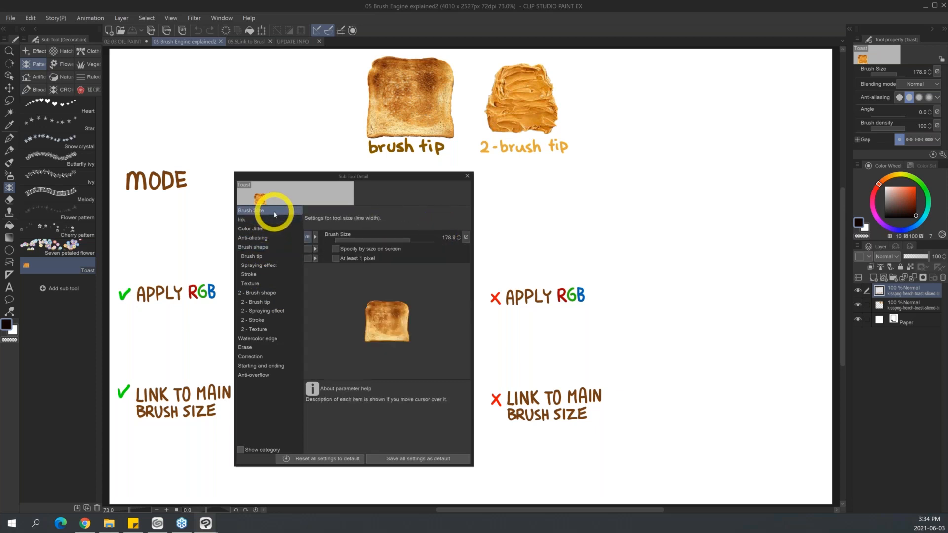
left_click(262, 256)
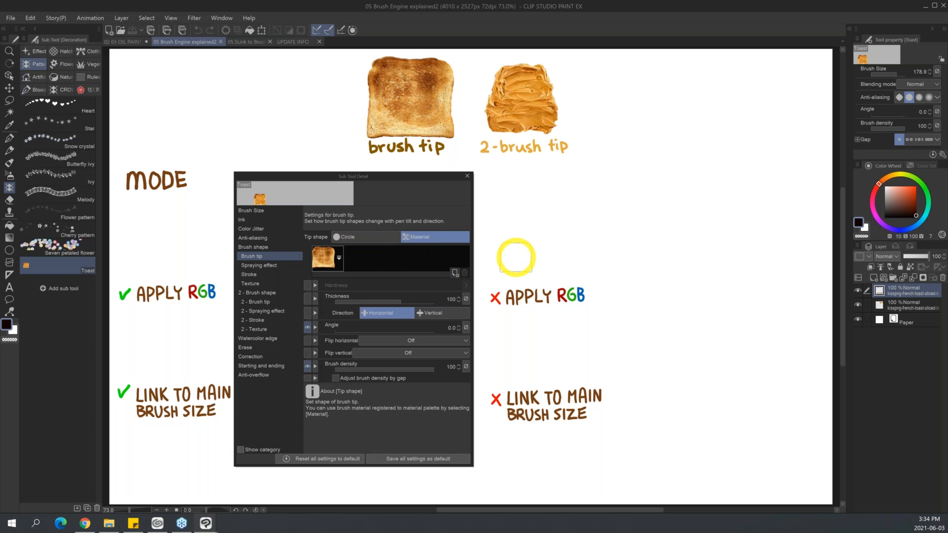
left_click(269, 293)
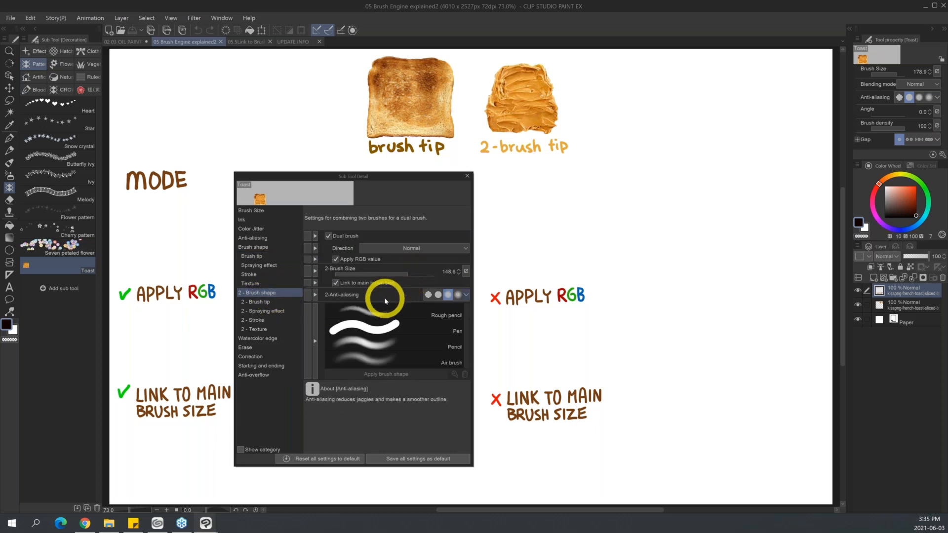
left_click(275, 302)
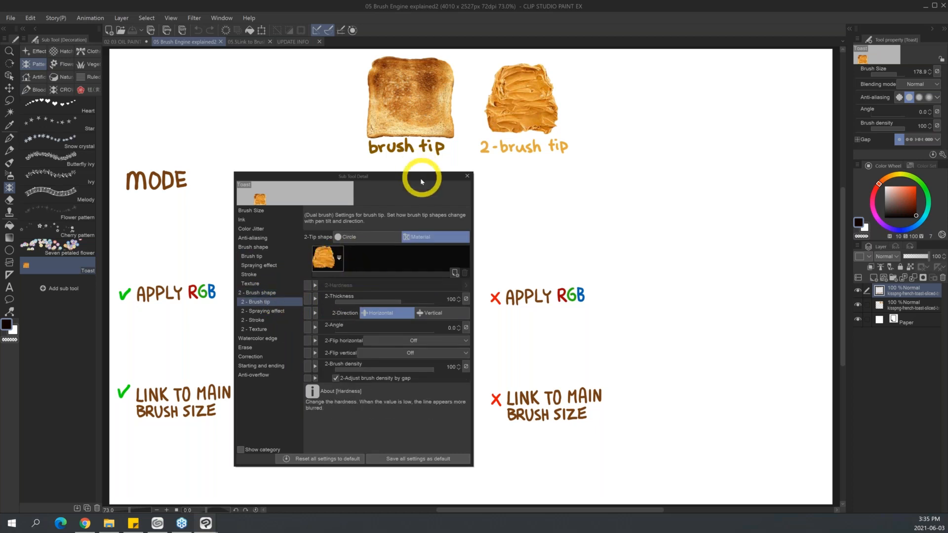
- Move the brush settings window off the examples area, enlarge the brush to 400 and stamp one toast under the MODE heading
mouse_move(423, 178)
left_mouse_down()
mouse_move(414, 197)
mouse_move(860, 184)
left_mouse_up()
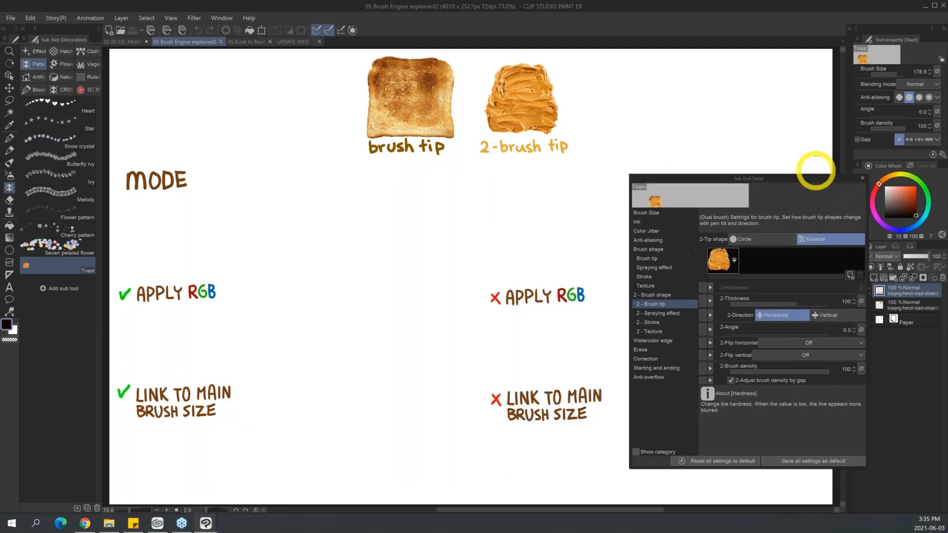
key("bracketright")
key("bracketright")
key("bracketright")
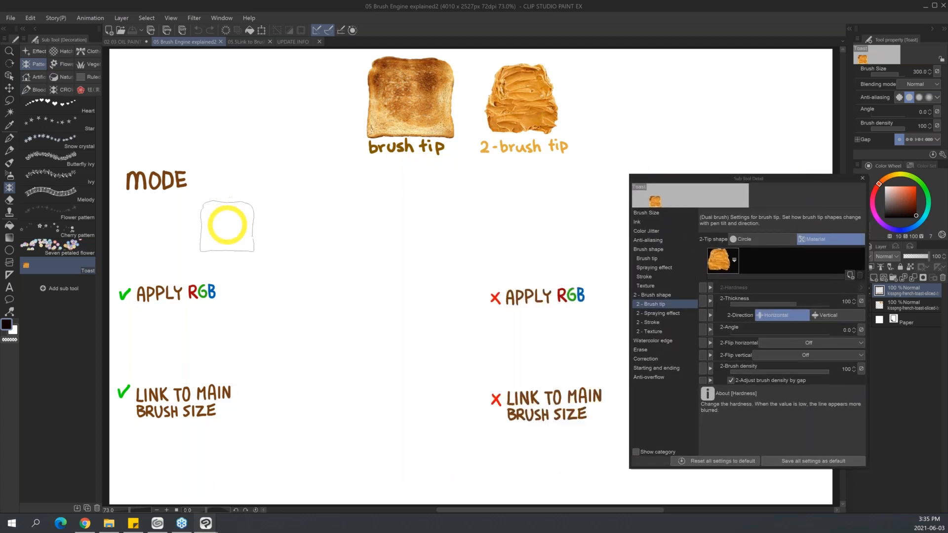
left_click(183, 233)
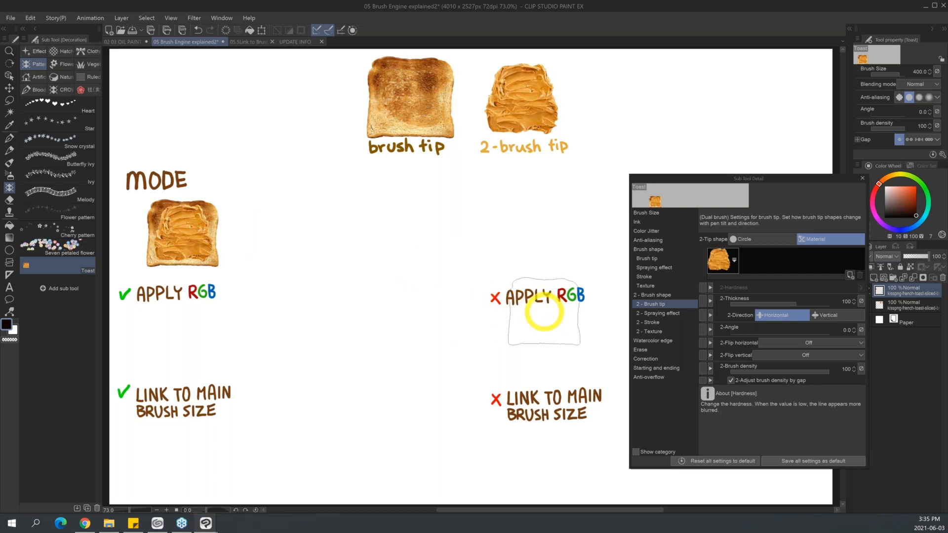
- Set the dual brush blending mode to Multiply and stamp a second toast beside the first one under MODE
left_click(675, 295)
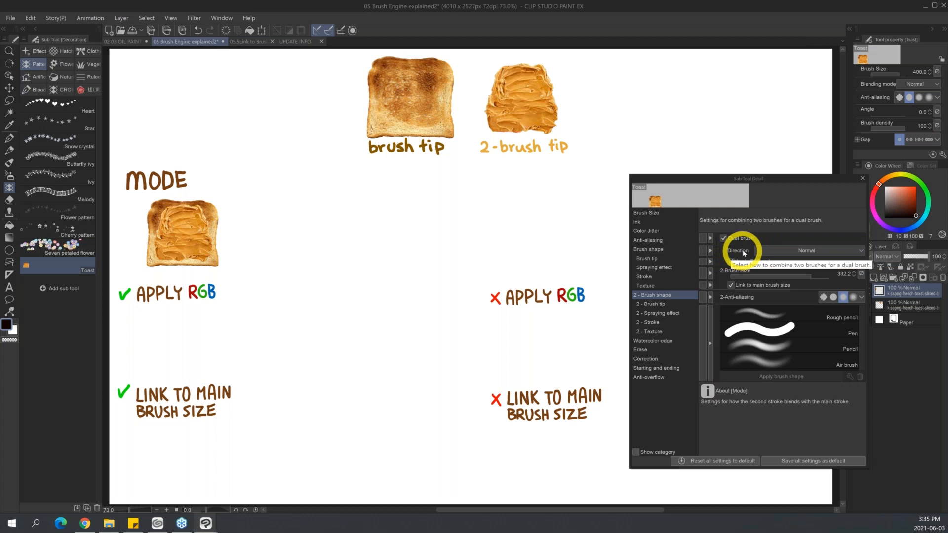
left_click_drag(765, 186, 727, 165)
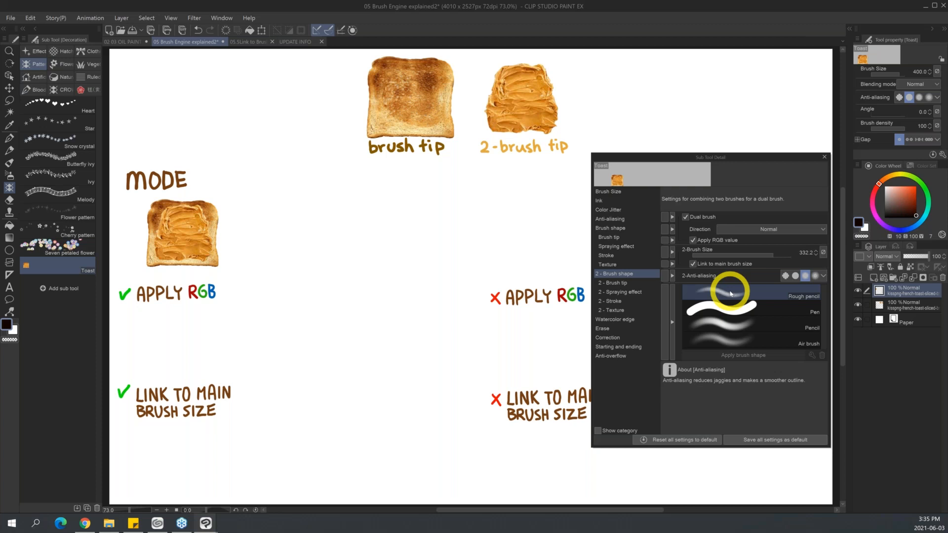
left_click(775, 229)
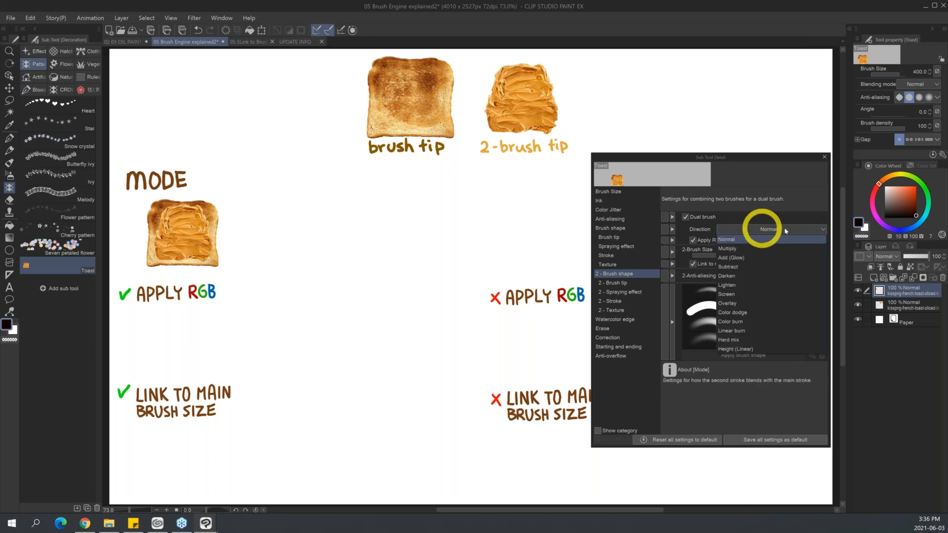
left_click(759, 249)
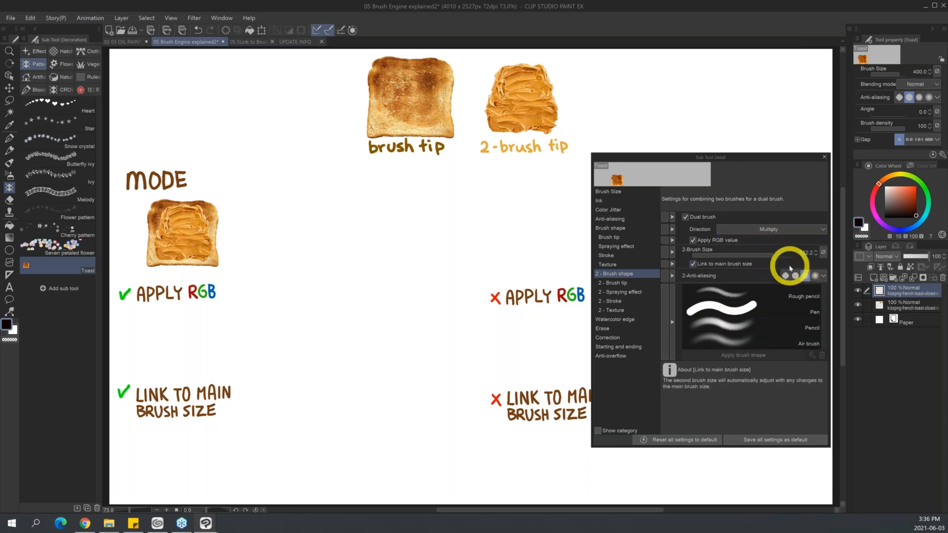
left_click(269, 236)
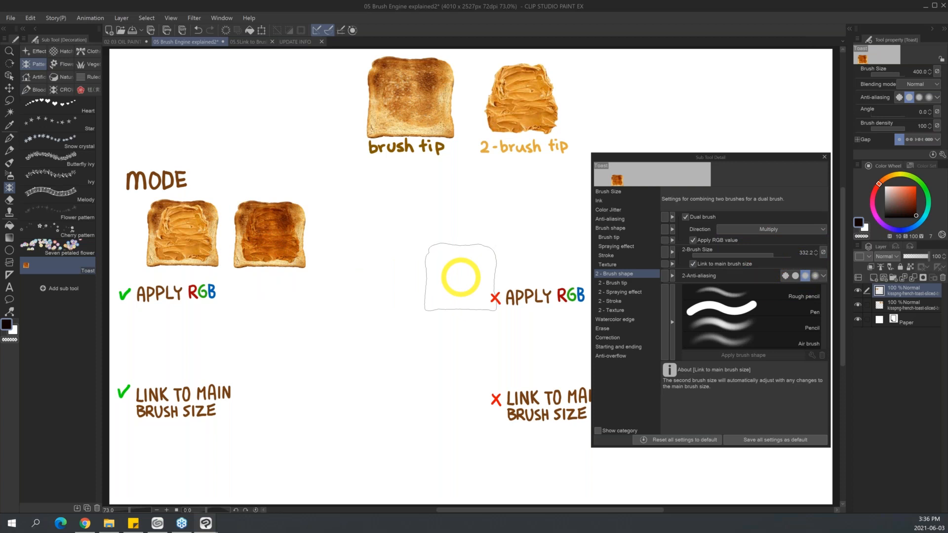
- Switch the dual brush blending mode to Add (Glow) and stamp a third toast in the MODE row
left_click(787, 229)
left_click(773, 255)
left_click(355, 235)
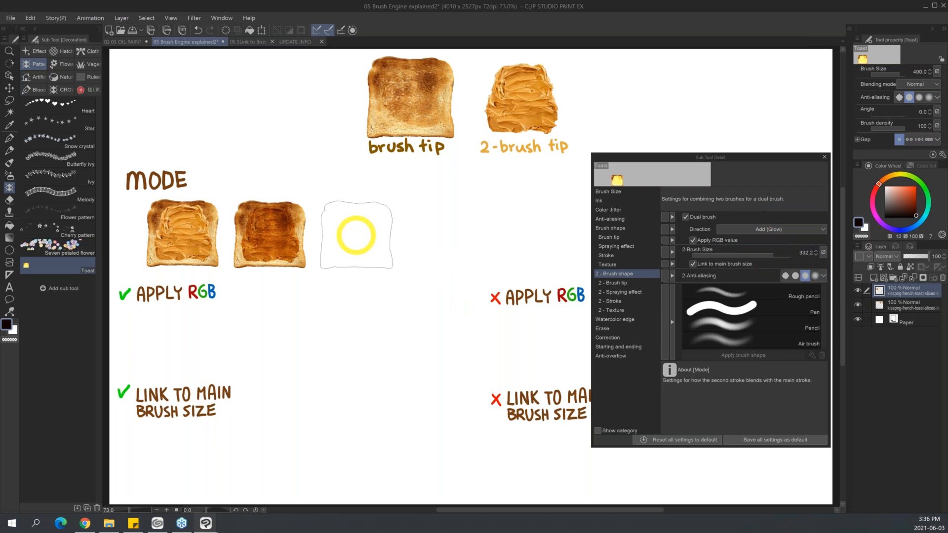
left_click(355, 236)
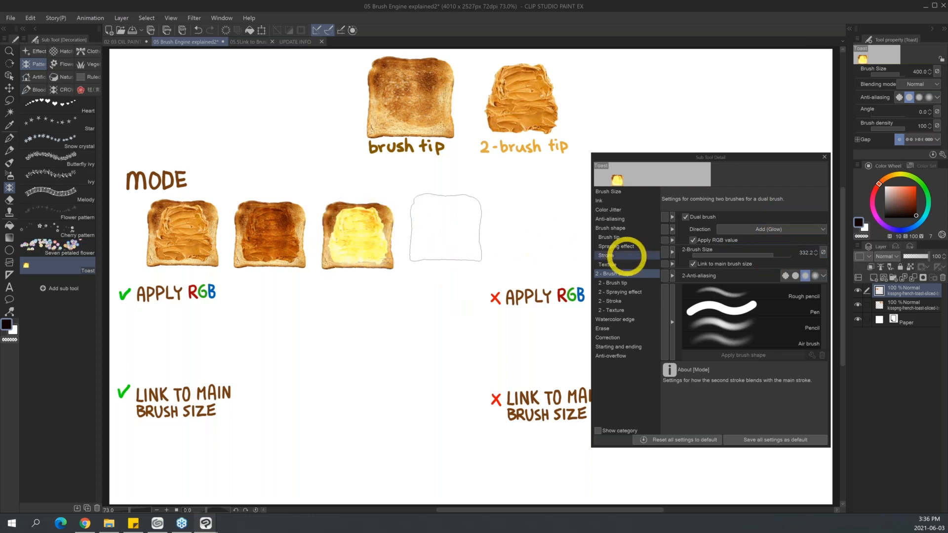
- Change the dual brush blending mode to Subtract, stamp a fourth toast in the MODE row and review the other available modes
left_click(799, 230)
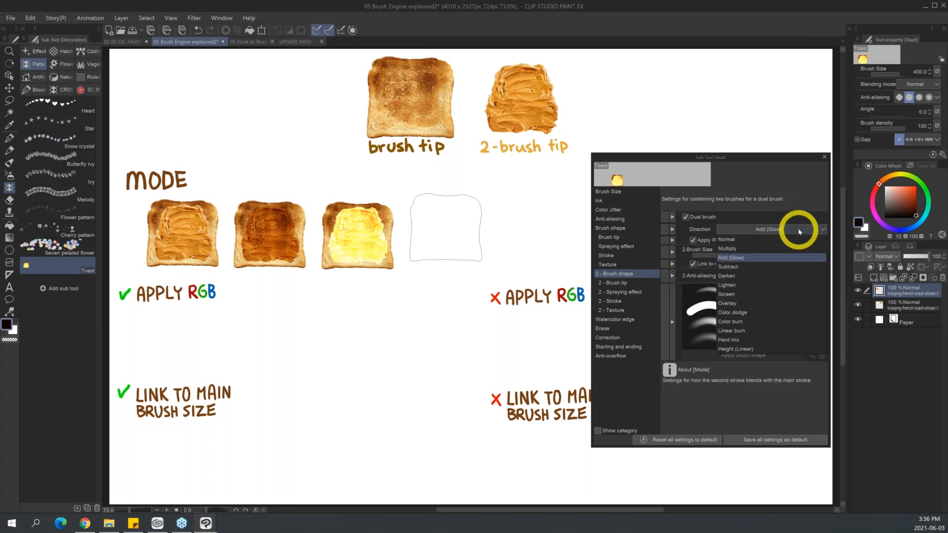
left_click(788, 271)
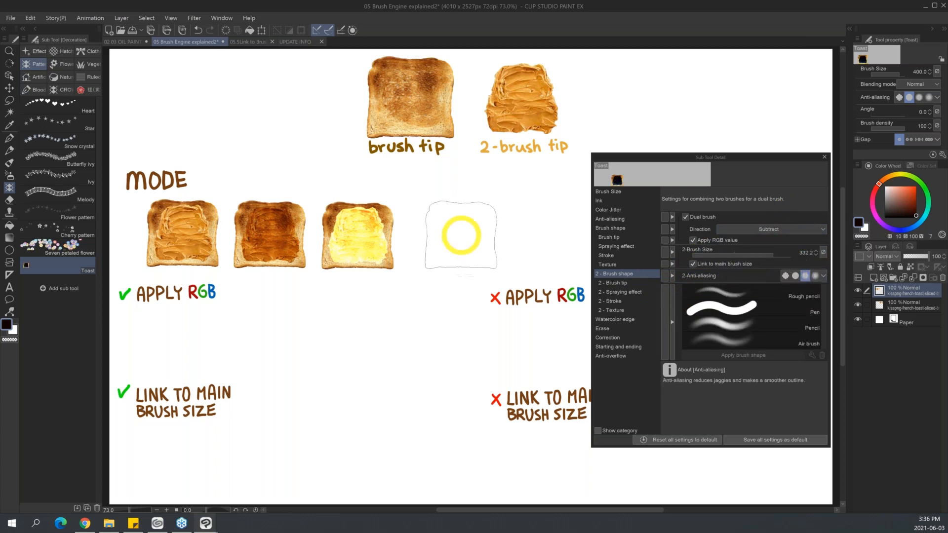
left_click(449, 235)
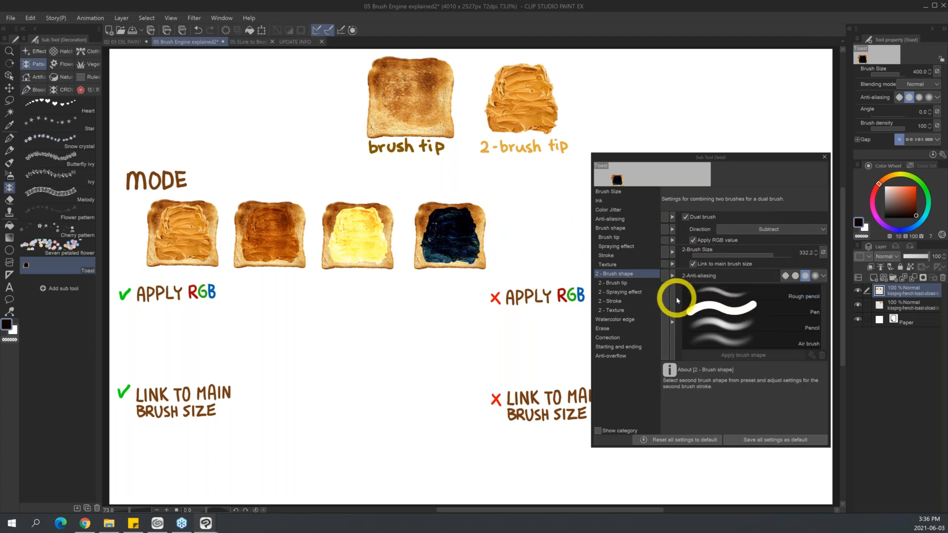
left_click(776, 228)
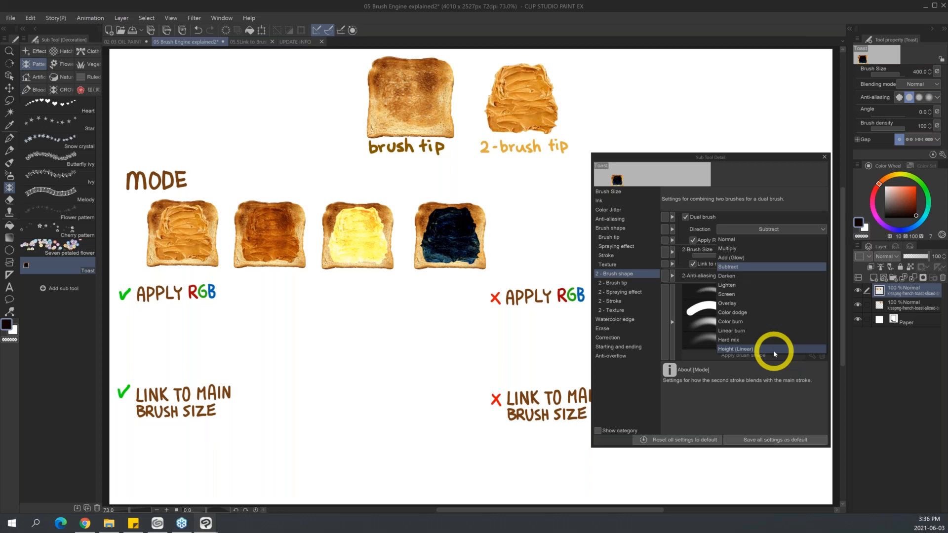
left_click(793, 200)
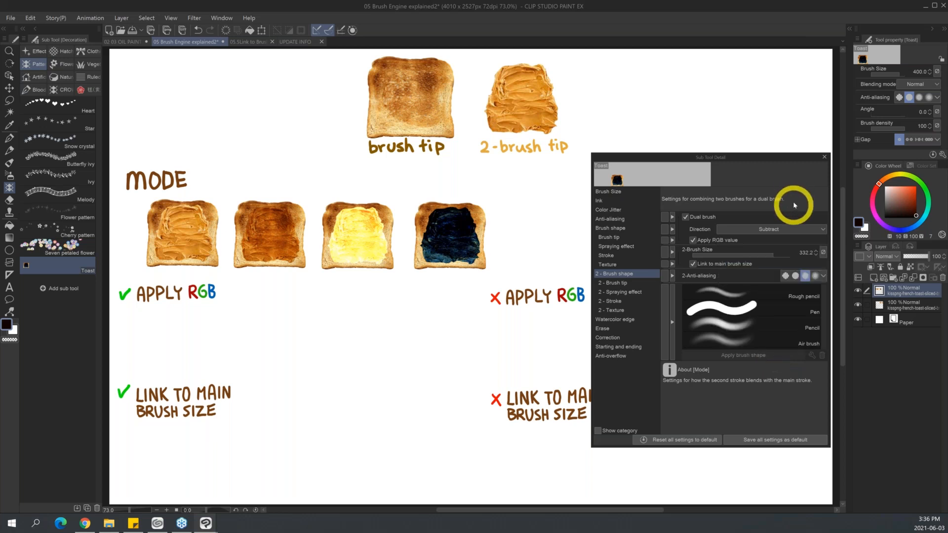
- Return the dual brush blending mode to Normal and stamp a toast under the checked APPLY RGB heading
mouse_move(691, 241)
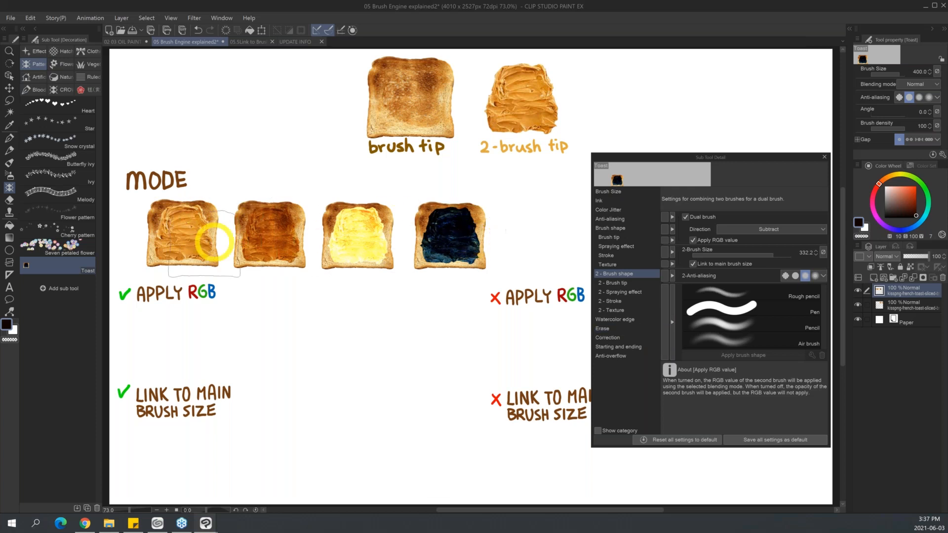
left_click(772, 229)
left_click(764, 241)
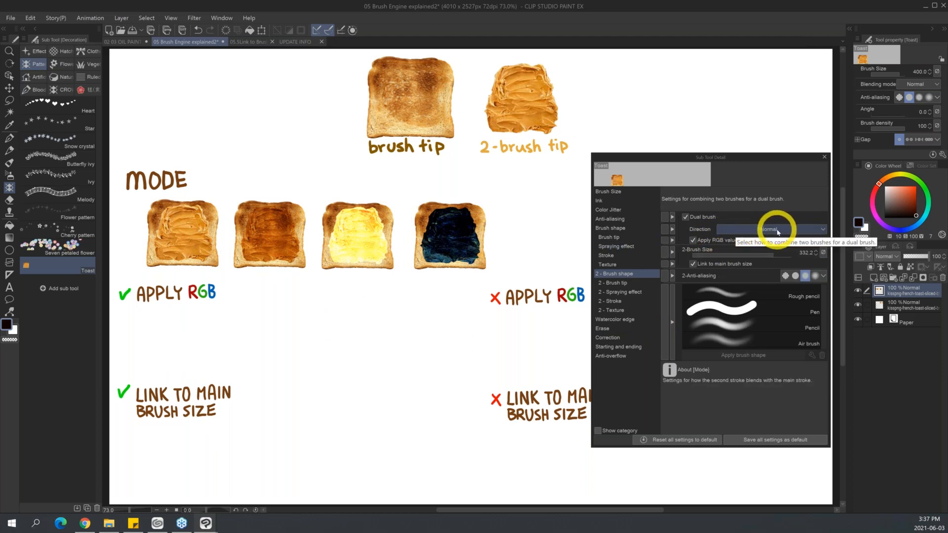
left_click(181, 342)
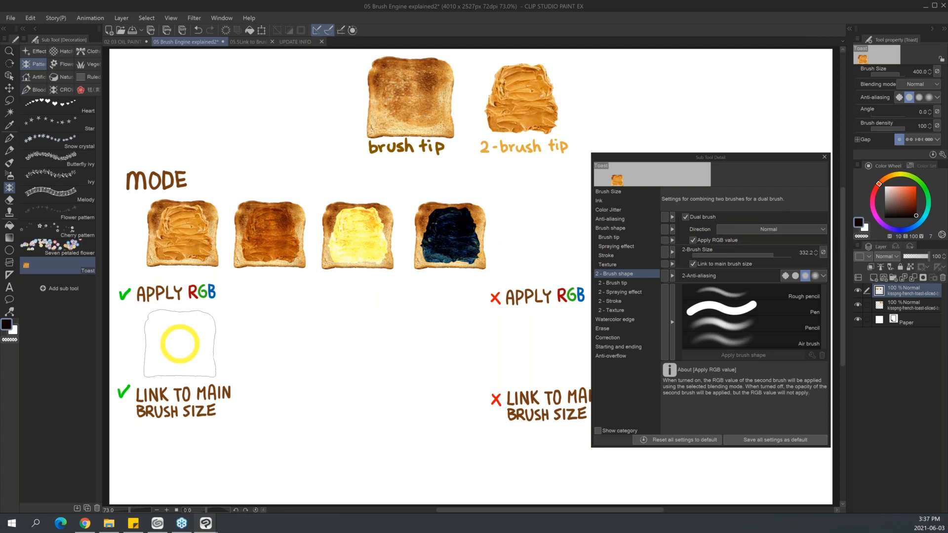
left_click(180, 342)
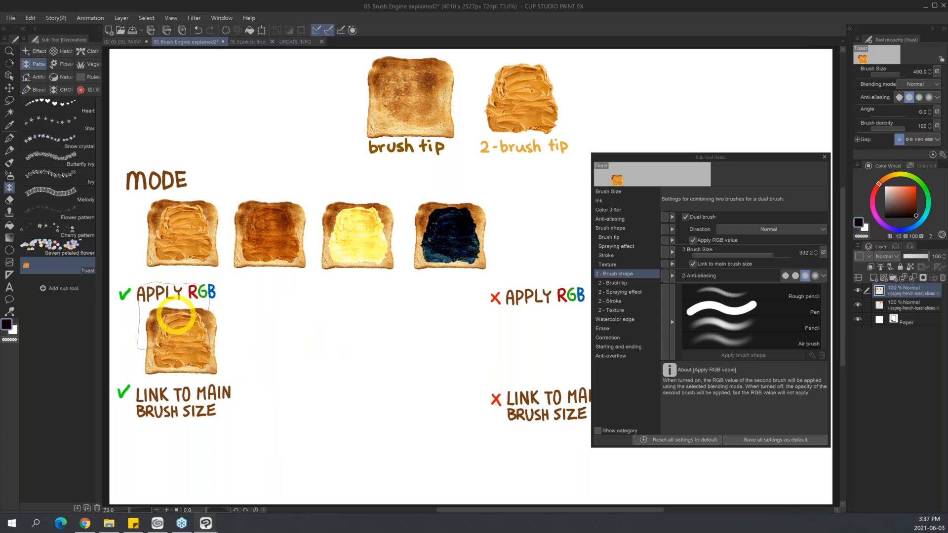
- Set the dual brush blending mode to Overlay and stamp a second toast under the checked APPLY RGB heading
left_click(768, 230)
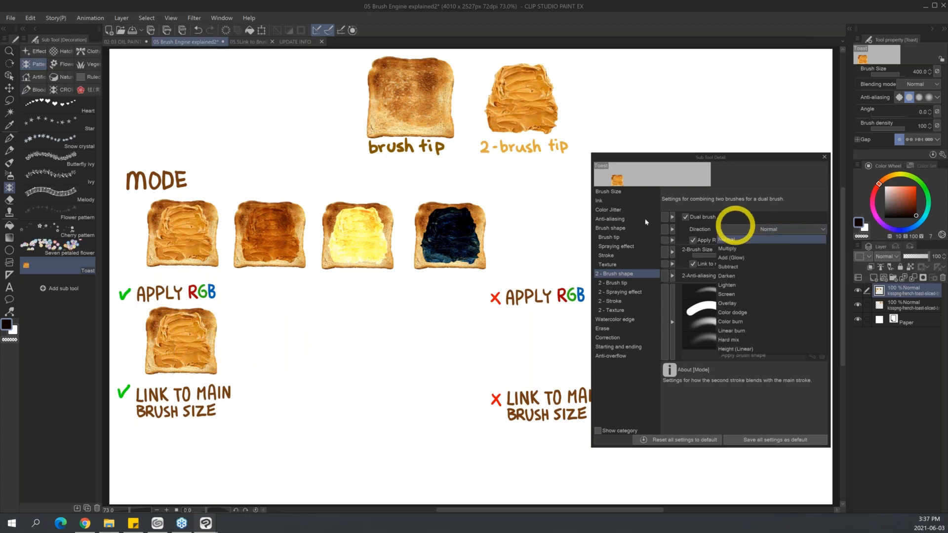
left_click(750, 302)
left_click(265, 340)
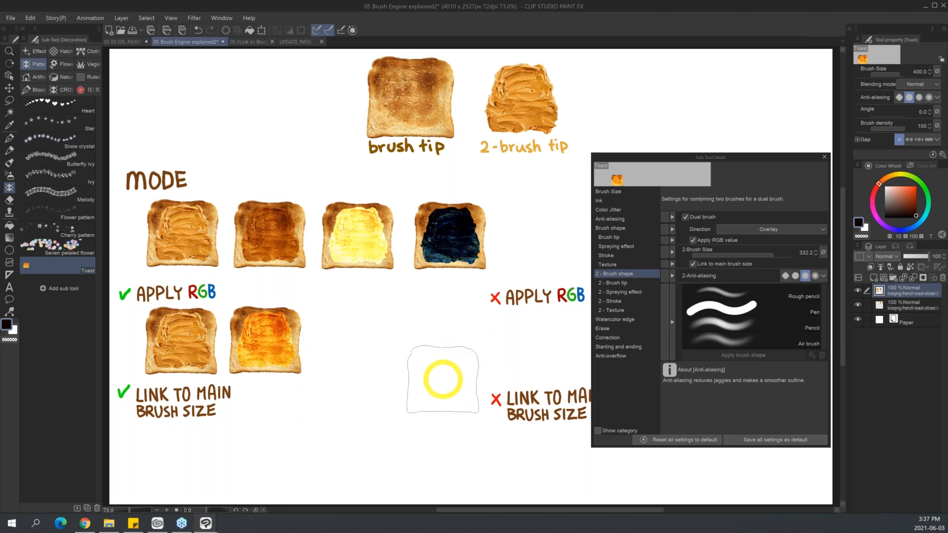
- Turn off Apply RGB value, set the dual brush mode to Normal and stamp a toast under the crossed-out APPLY RGB heading
left_click_drag(731, 159, 355, 173)
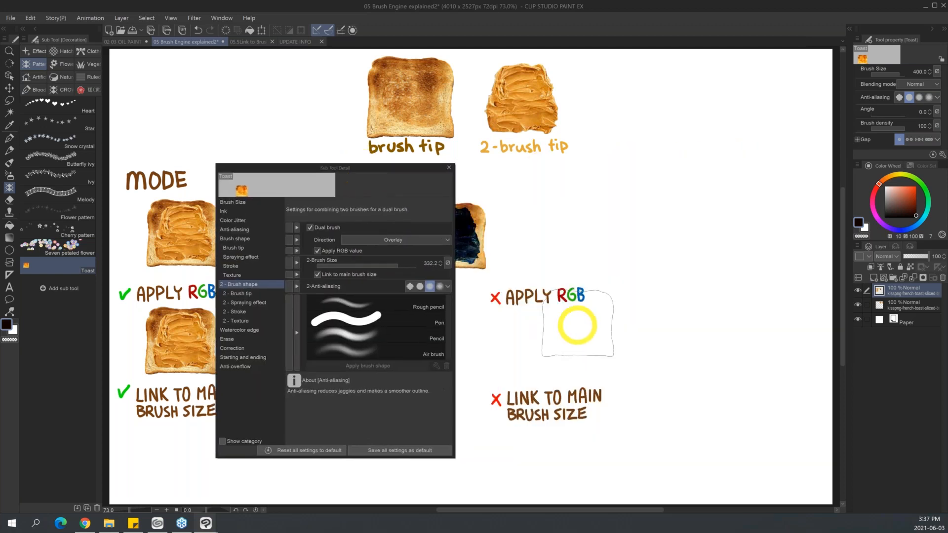
left_click(317, 251)
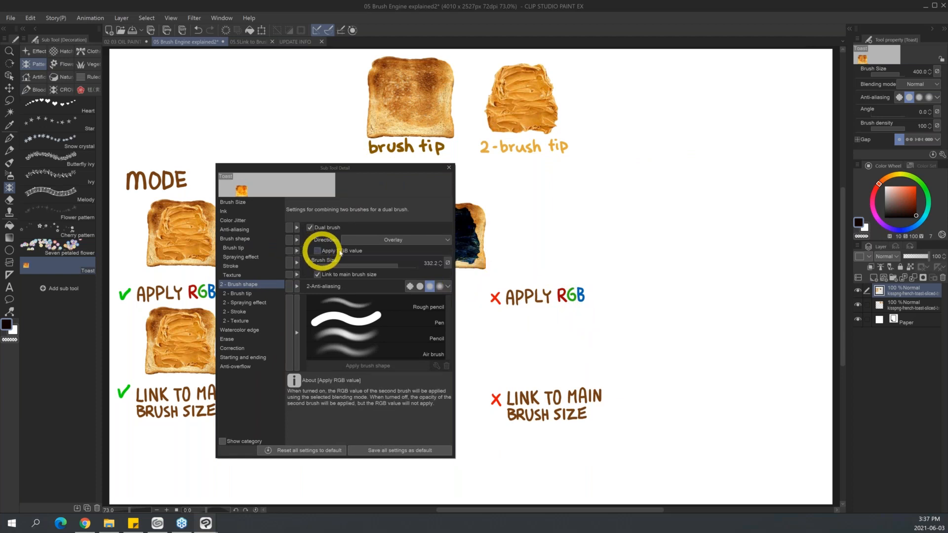
left_click(423, 239)
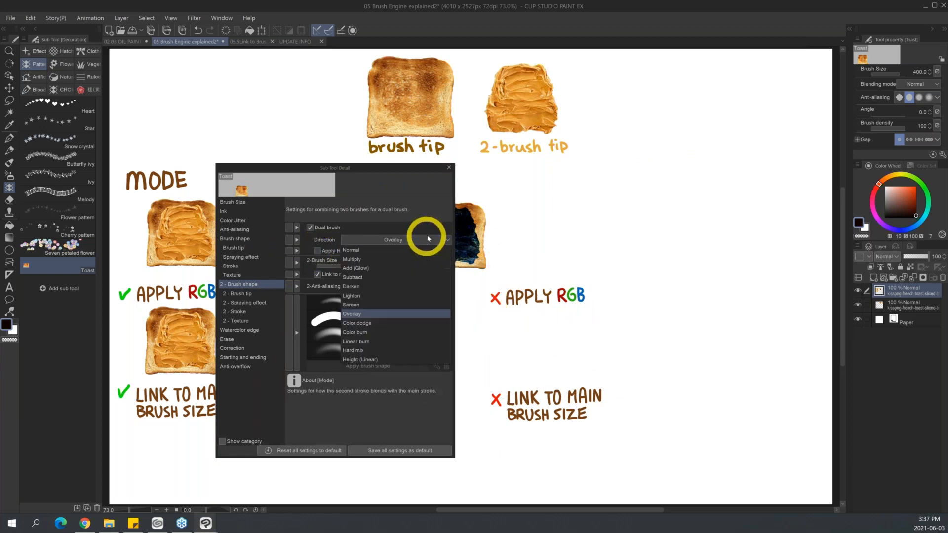
left_click(396, 247)
left_click(527, 345)
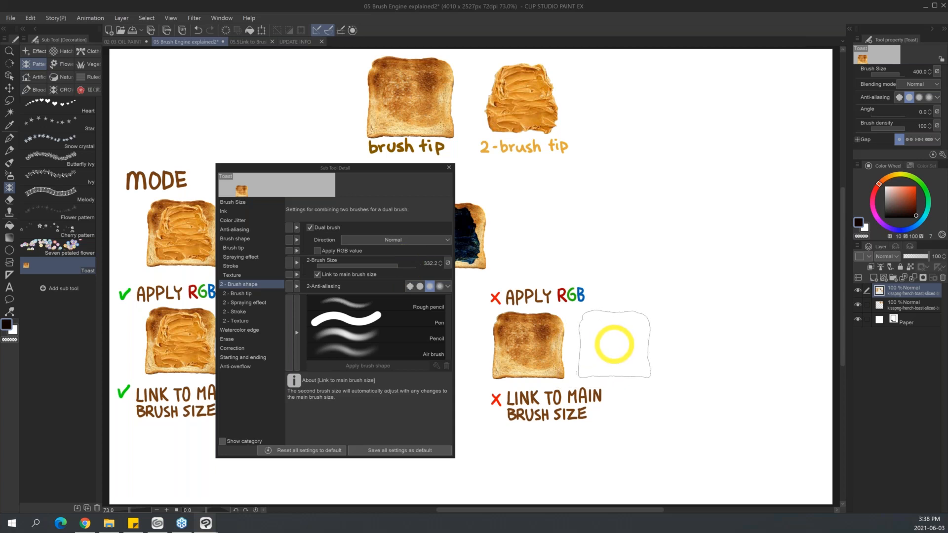
- Increase the 2-Brush Size to about 578 and stamp another toast beside the one under the crossed-out APPLY RGB heading
left_click(400, 268)
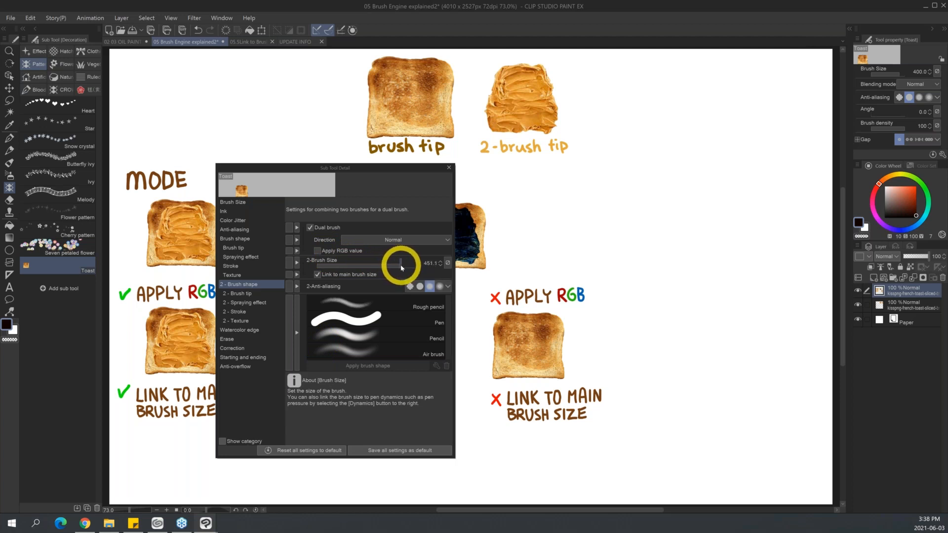
left_click(402, 266)
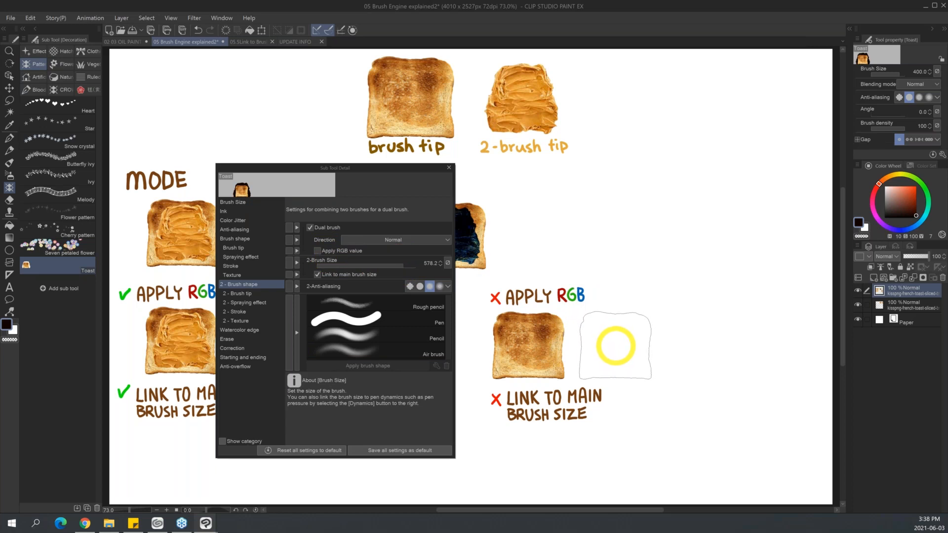
left_click(614, 345)
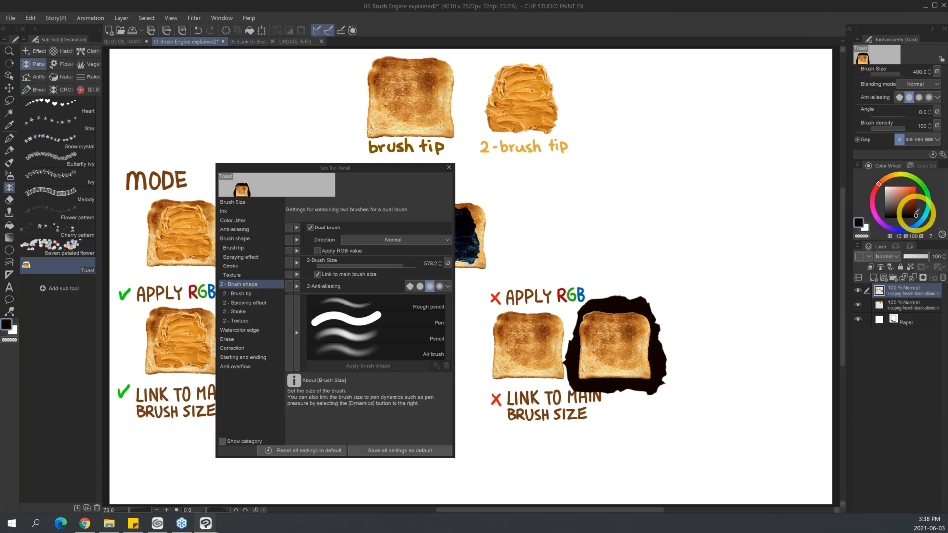
- Reduce the 2-Brush Size to about 379, set the dual brush mode to Subtract and stamp a third toast in the crossed-out APPLY RGB row
left_click_drag(423, 169, 363, 170)
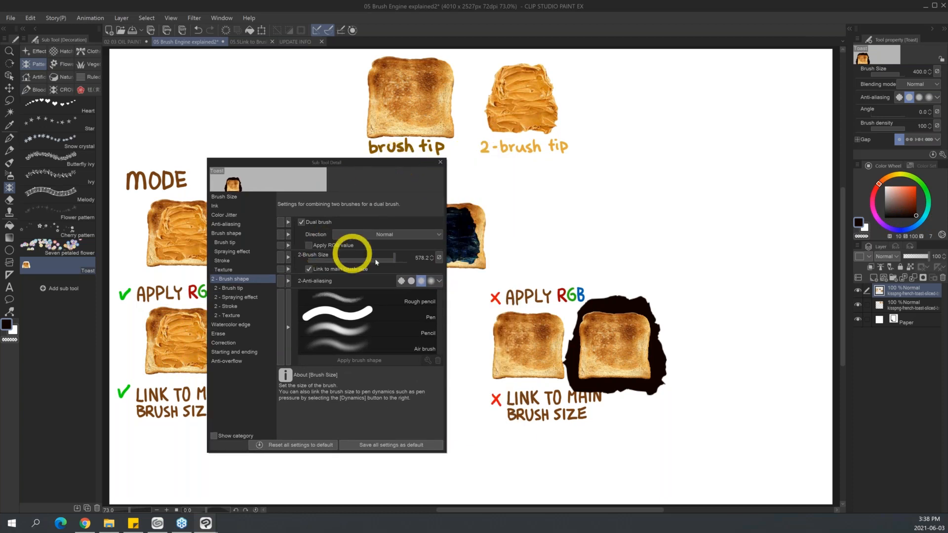
left_click_drag(393, 258, 391, 262)
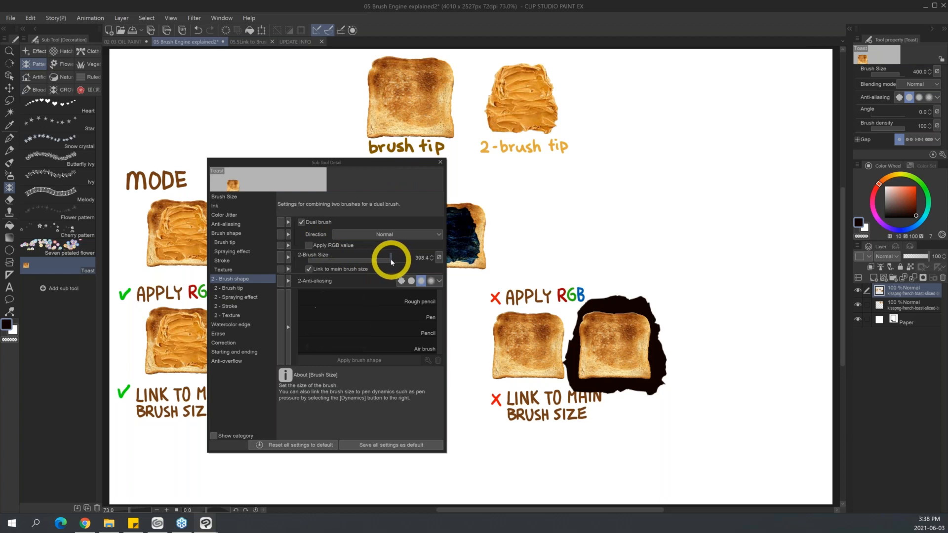
left_click(412, 233)
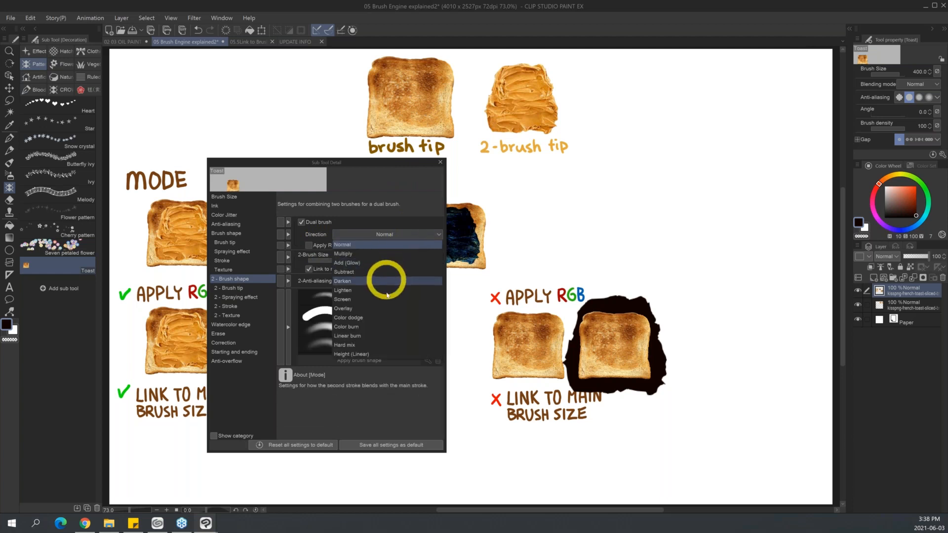
left_click(390, 272)
left_click_drag(713, 326, 721, 342)
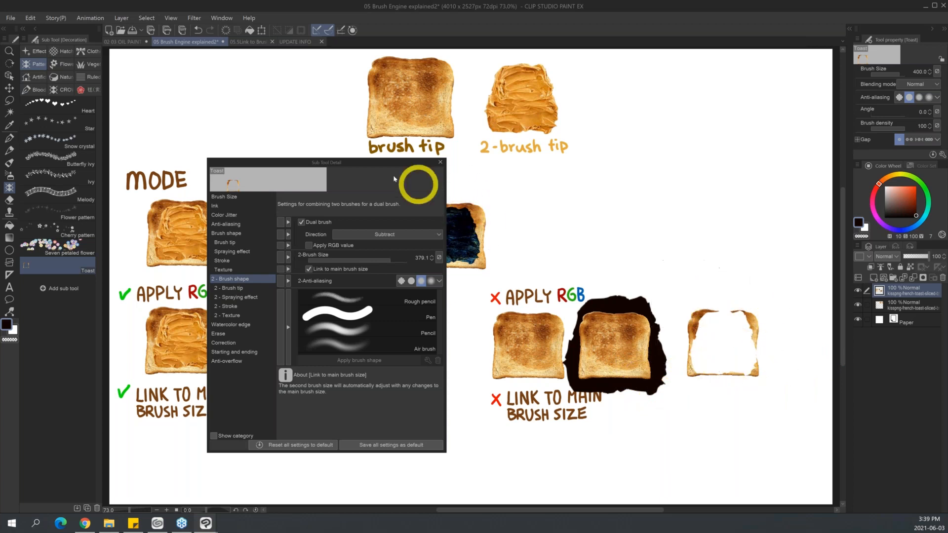
- Turn on Apply RGB value with Subtract mode and stamp a third toast in the checked APPLY RGB row
left_click_drag(364, 164, 314, 179)
mouse_move(271, 265)
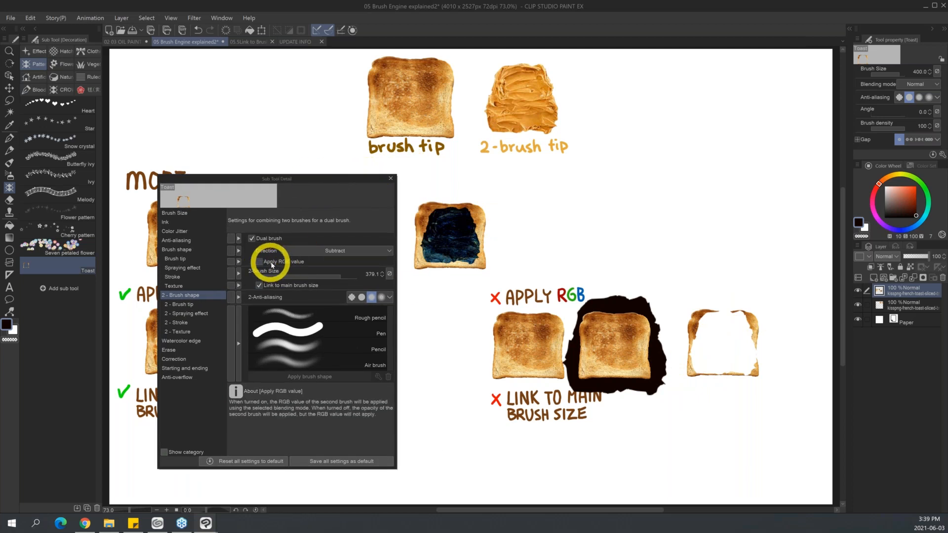
left_click(284, 264)
left_click_drag(359, 180, 220, 192)
left_click(347, 340)
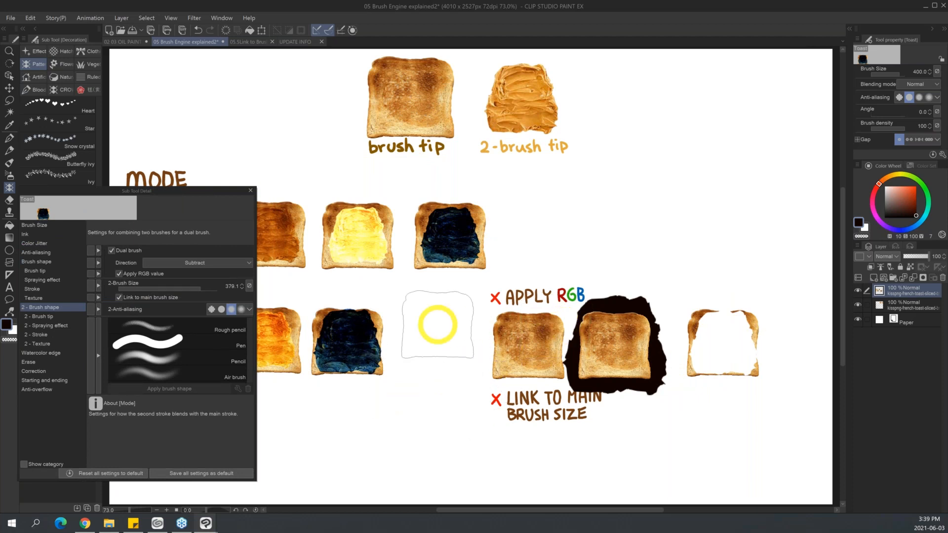
- Reduce the 2-Brush Size to about 303 and return the dual brush mode to Normal
mouse_move(222, 192)
left_mouse_down()
mouse_move(243, 191)
mouse_move(561, 33)
left_mouse_up()
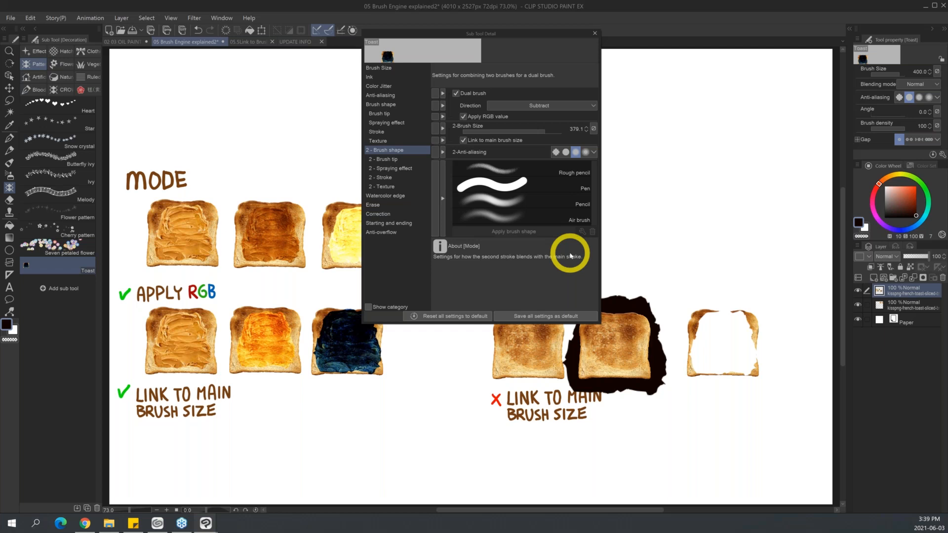
left_click_drag(545, 131, 542, 131)
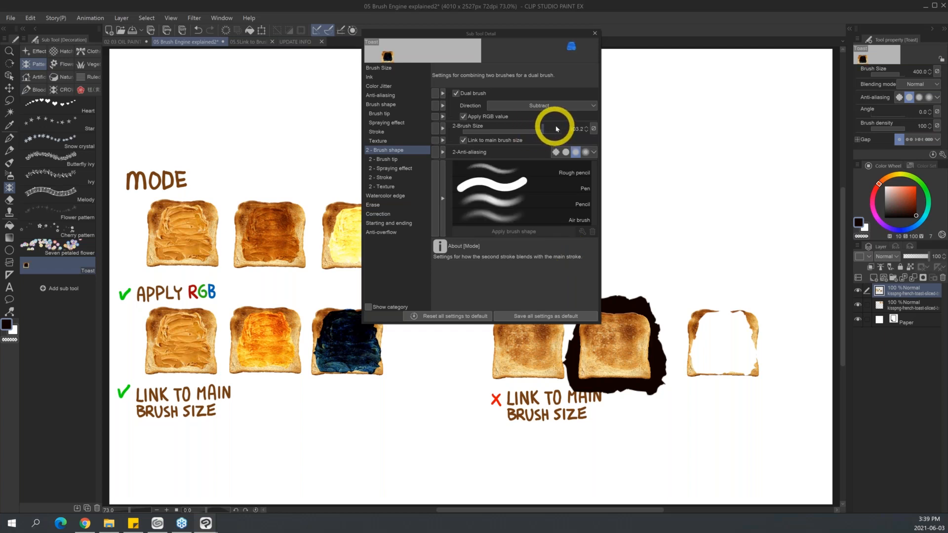
left_click(562, 109)
left_click(567, 105)
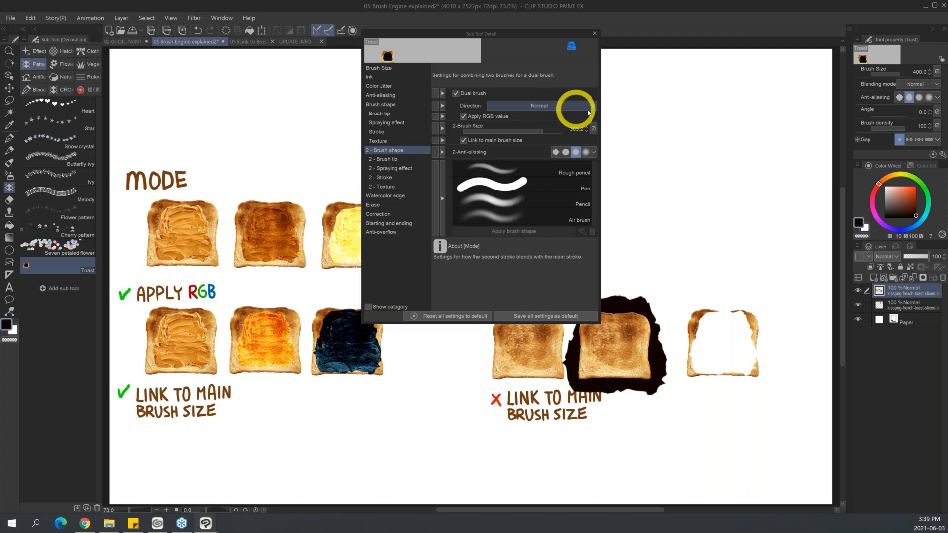
left_click(543, 220)
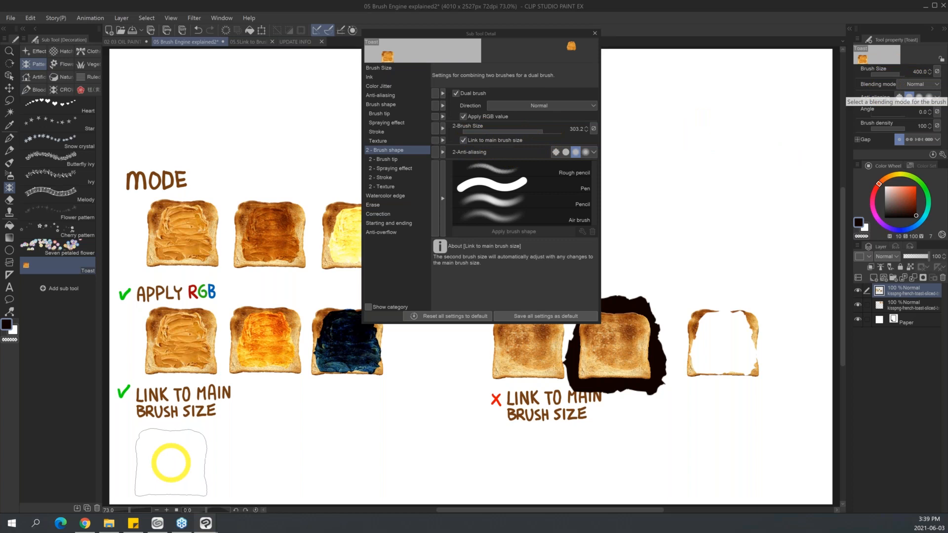
- Stamp a toast under the checked LINK TO MAIN BRUSH SIZE heading and a larger one beside it with Brush Size about 1206
left_click_drag(166, 464, 194, 467)
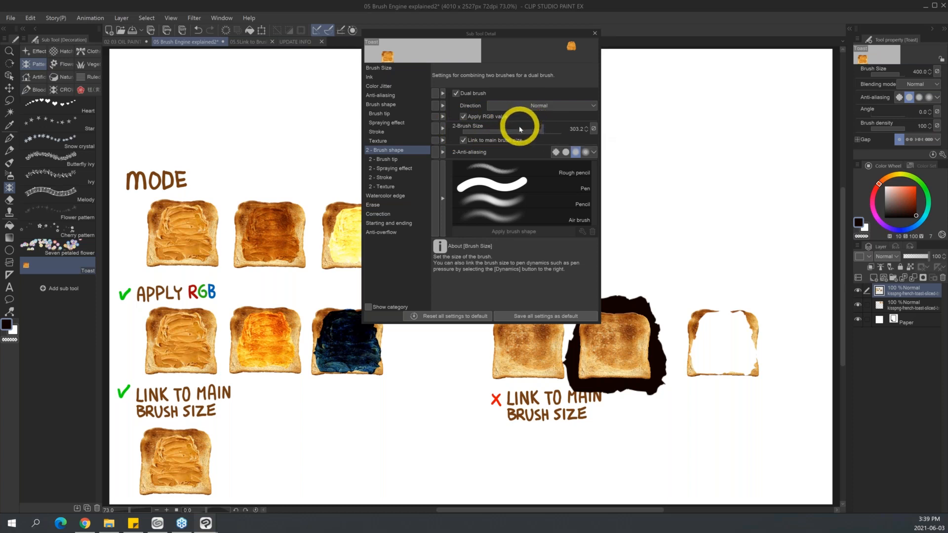
left_click_drag(901, 75, 903, 74)
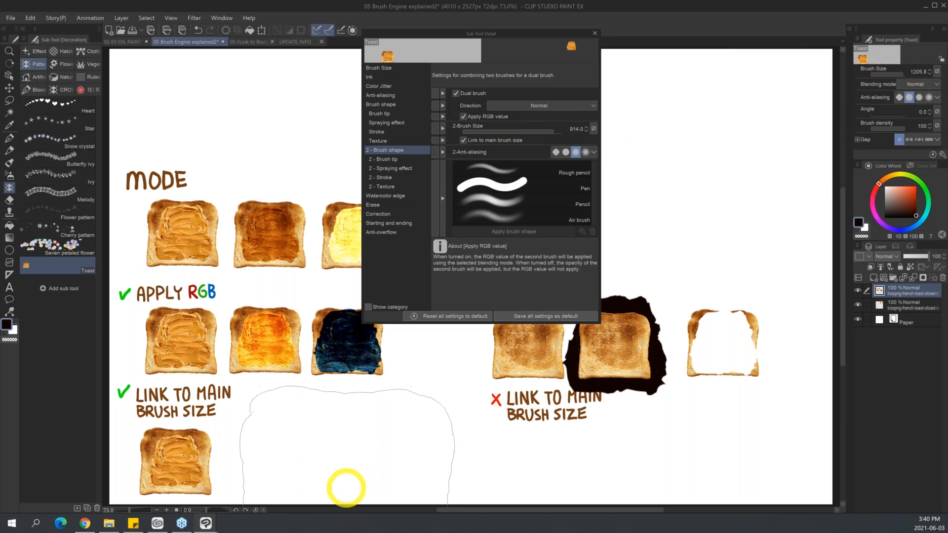
left_click(348, 483)
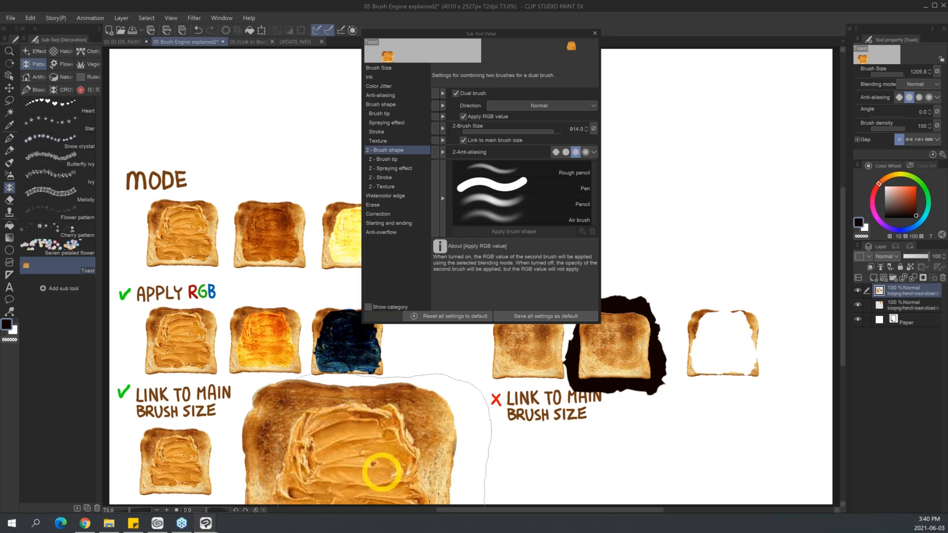
- Try a toast stamp under the crossed-out LINK TO MAIN BRUSH SIZE heading at Brush Size 544.4 with the size link off, and undo it
left_click(902, 73)
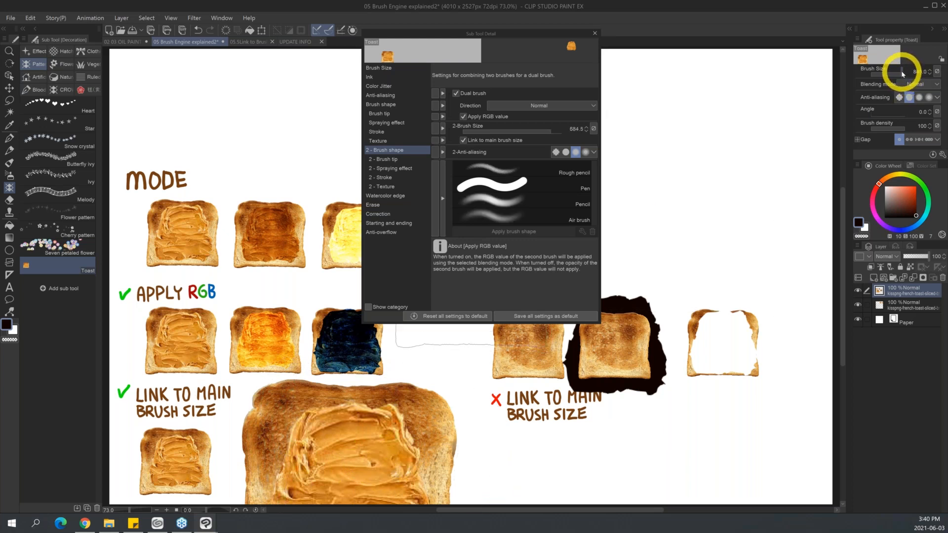
left_click_drag(902, 73, 901, 71)
left_click(463, 140)
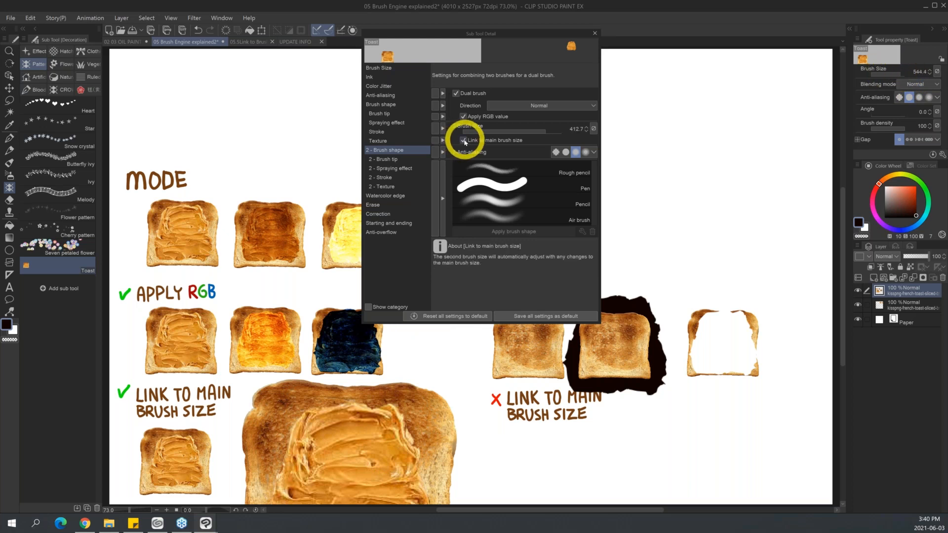
left_click_drag(510, 33, 345, 80)
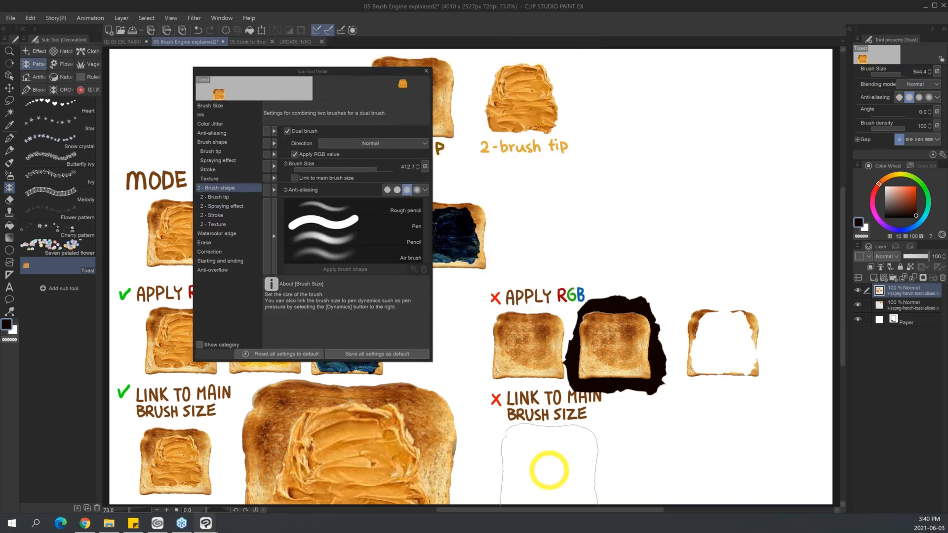
left_click(568, 450)
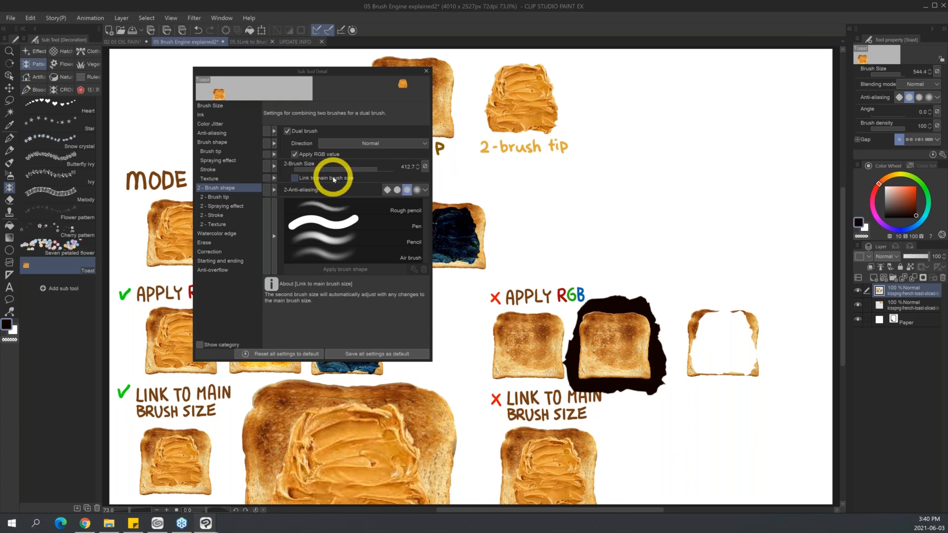
key("ctrl+z")
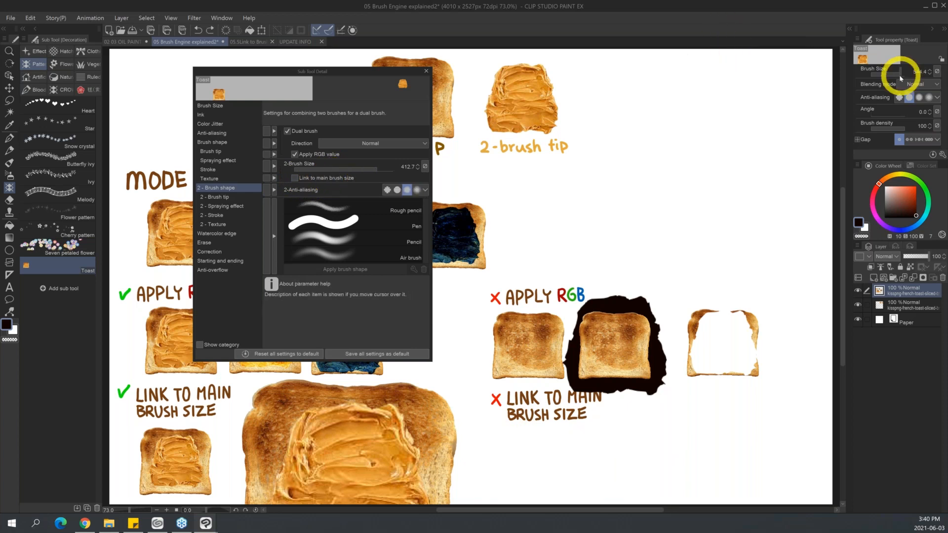
- Reduce the linked Brush Size to about 353, turn off the link and stamp a toast under the crossed-out LINK TO MAIN BRUSH SIZE heading
left_click(326, 176)
left_click(897, 74)
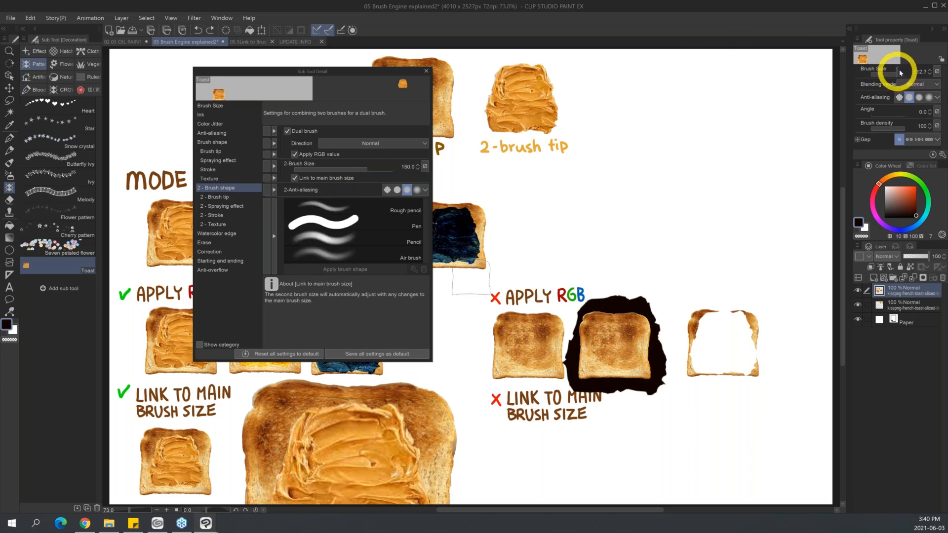
left_click(899, 73)
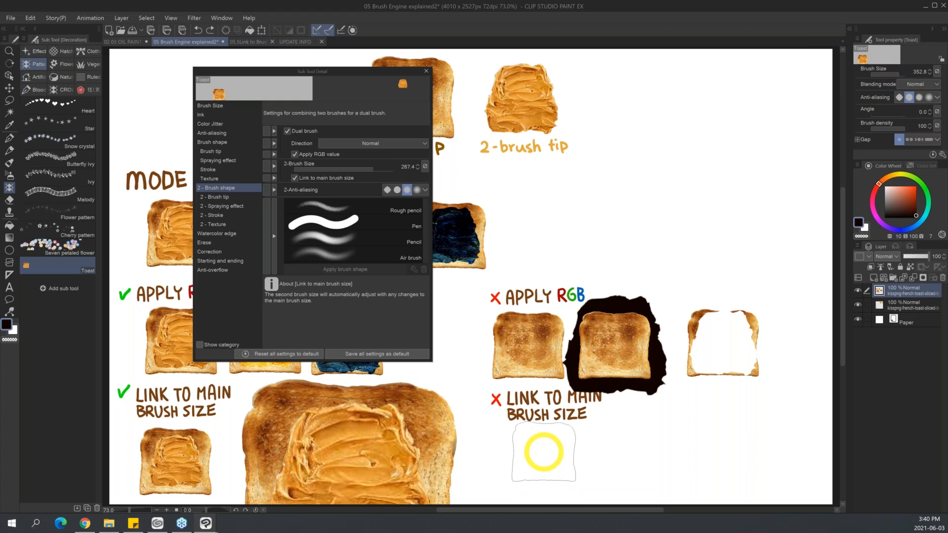
left_click(541, 463)
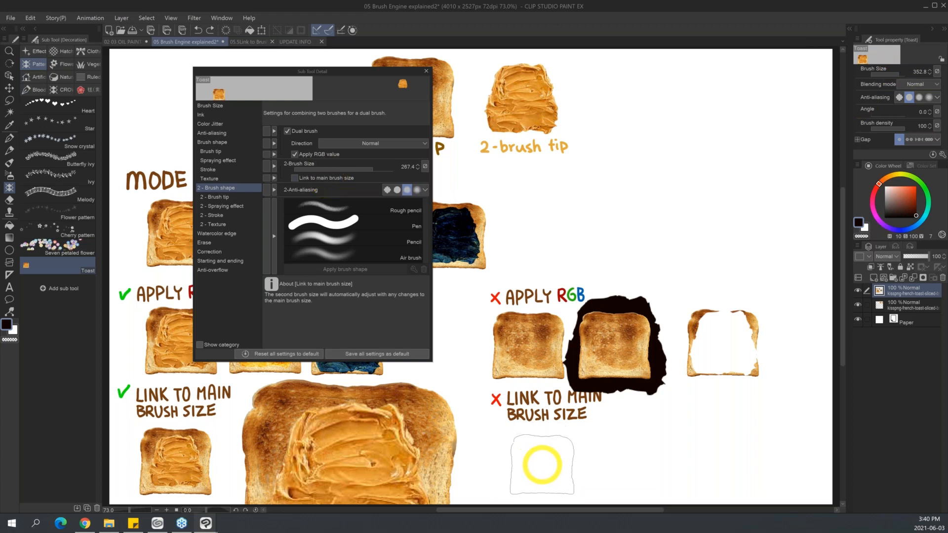
left_click(541, 465)
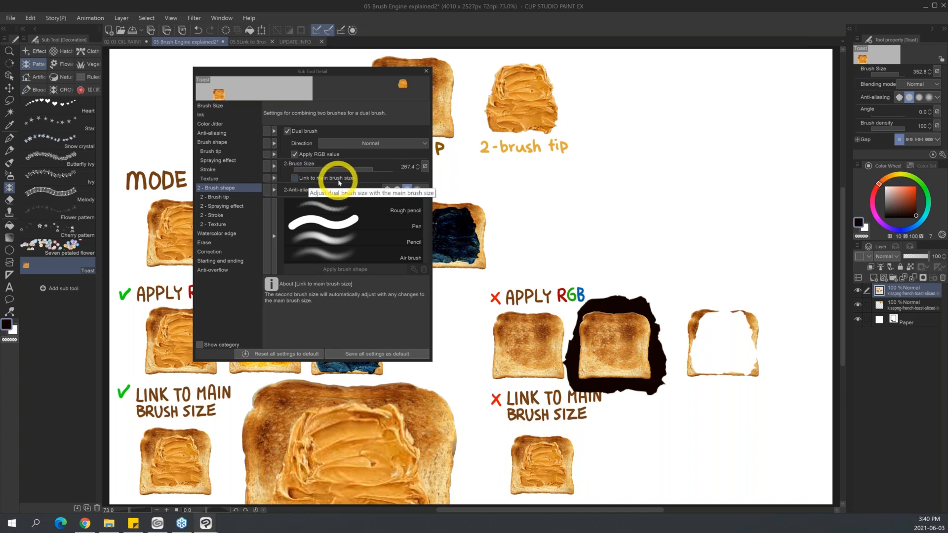
- Increase only the main Brush Size to about 903 and stamp a large toast beside the small unlinked one
left_click(900, 74)
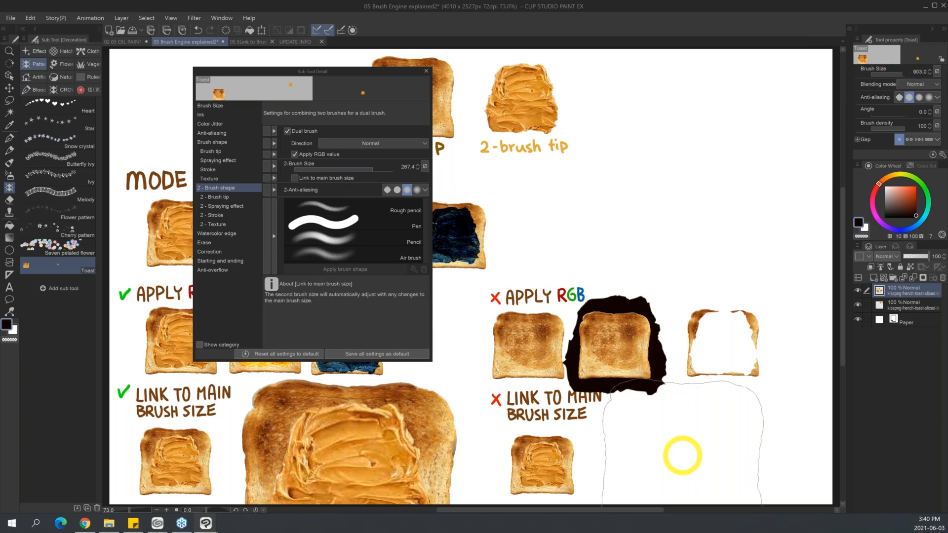
left_click(679, 451)
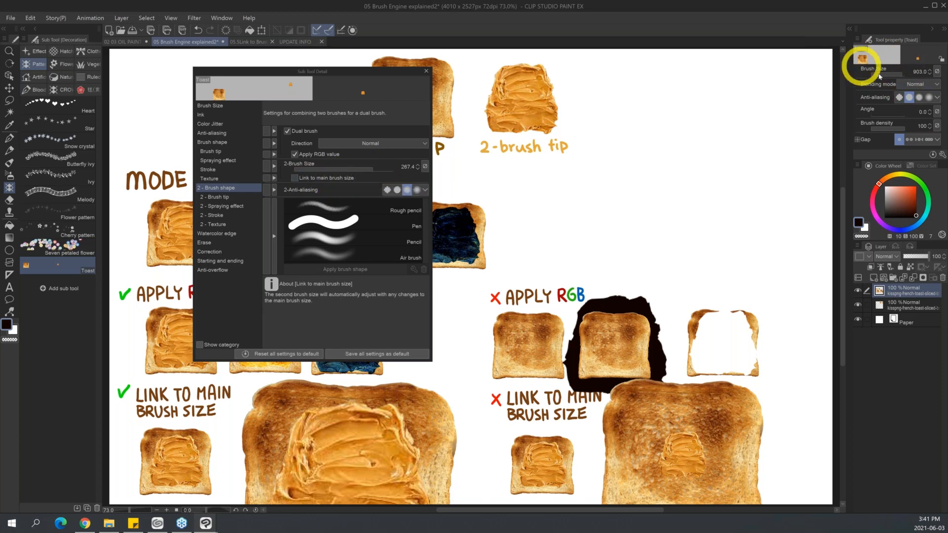
- Try another large toast stamp with the 2-Brush Size at about 261, and undo the stamp
mouse_move(374, 171)
left_mouse_down()
mouse_move(325, 172)
mouse_move(374, 170)
left_mouse_up()
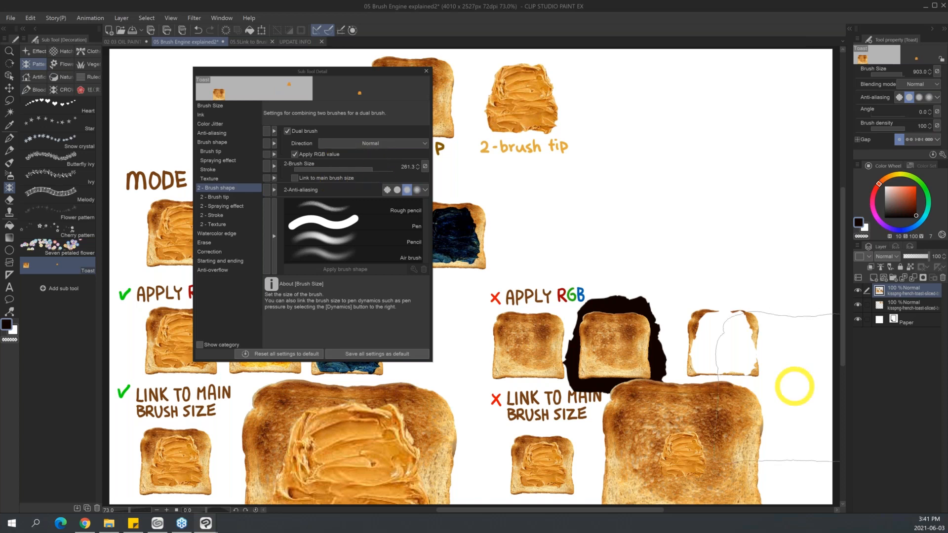
left_click_drag(792, 420, 777, 427)
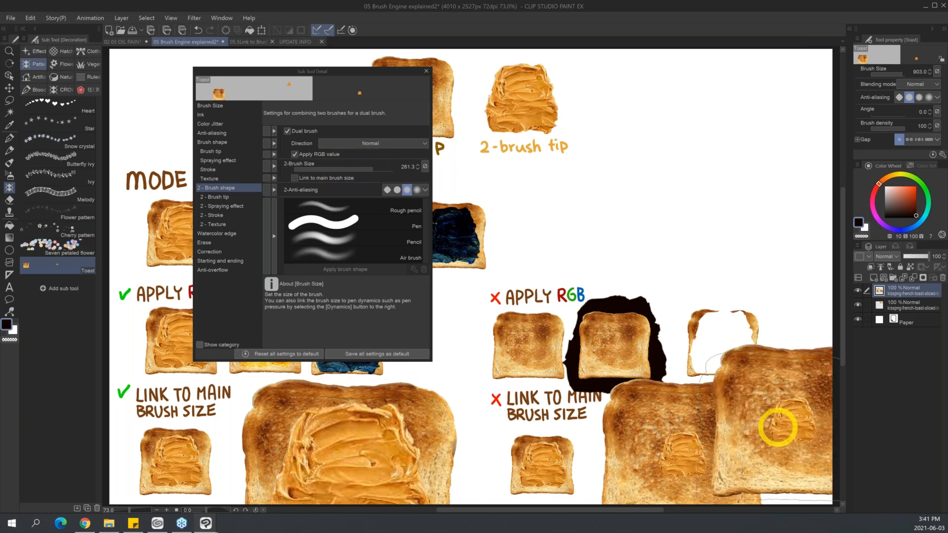
key("ctrl+z")
- Reduce the unlinked 2-Brush Size to about 7 and stamp a large toast at the right edge of the canvas
left_click_drag(372, 170, 332, 169)
mouse_move(786, 440)
left_mouse_down()
mouse_move(812, 467)
mouse_move(795, 460)
mouse_move(809, 456)
mouse_move(800, 451)
mouse_move(821, 416)
left_mouse_up()
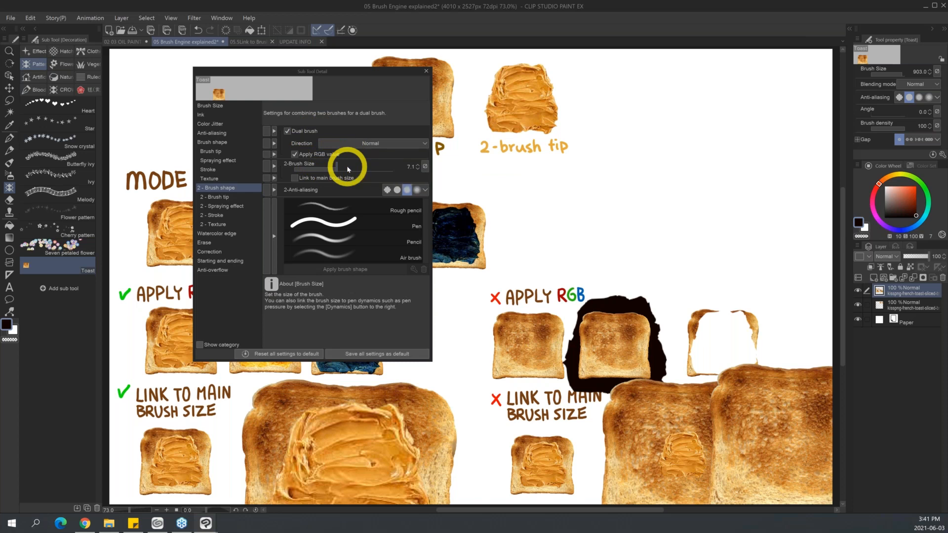
- Look through the Toast brush's dual brush settings for tip, spraying effect, stroke and texture
left_click(230, 196)
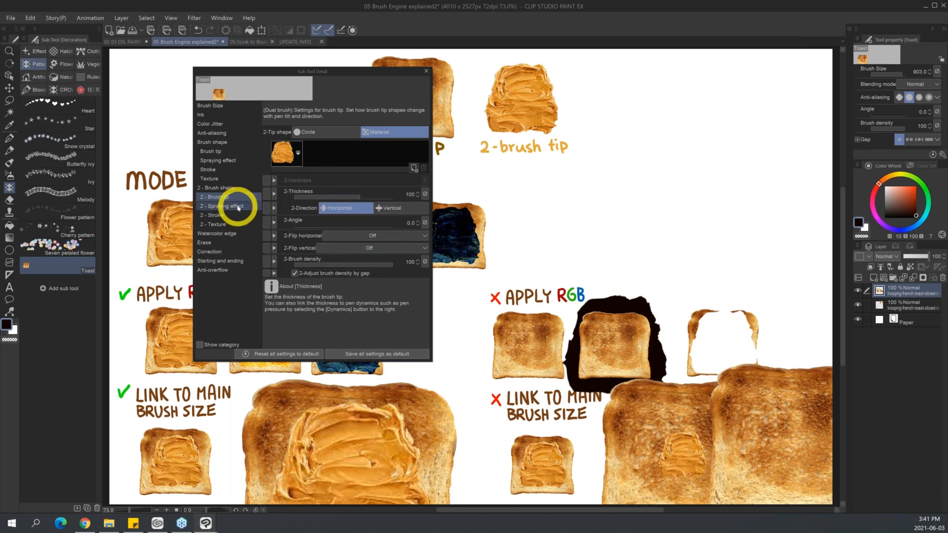
left_click(238, 207)
left_click(238, 215)
left_click(239, 223)
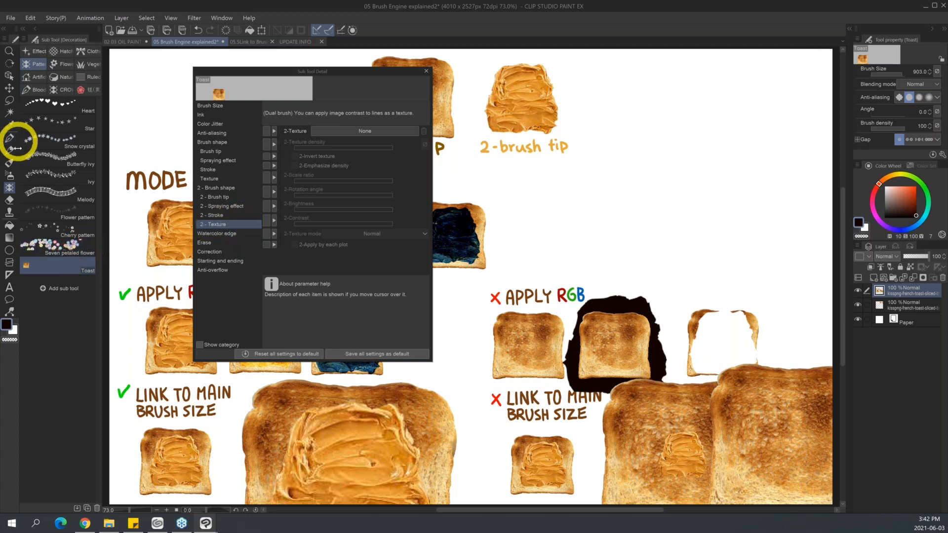
- Select the Thick oil paint brush and view its dual brush shape, dual brush tip and main brush tip settings
left_click(8, 175)
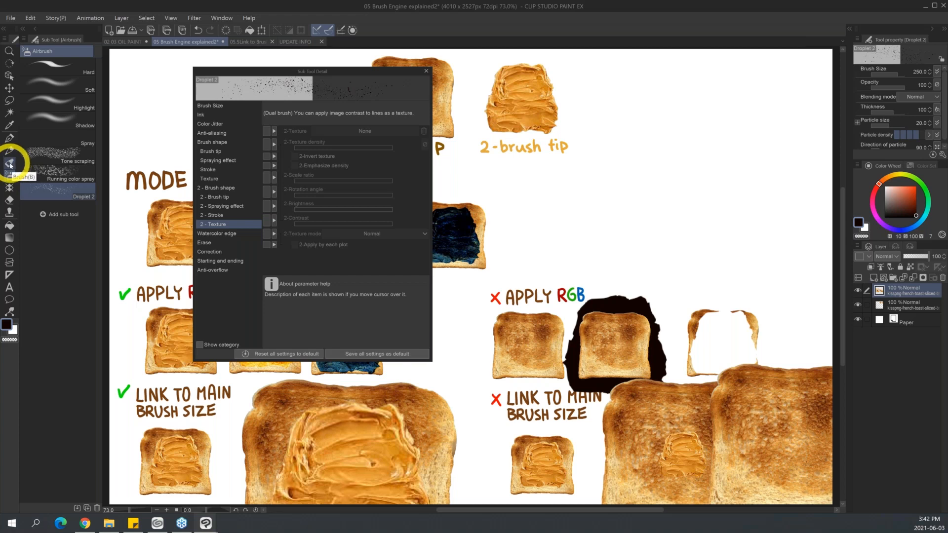
left_click(10, 164)
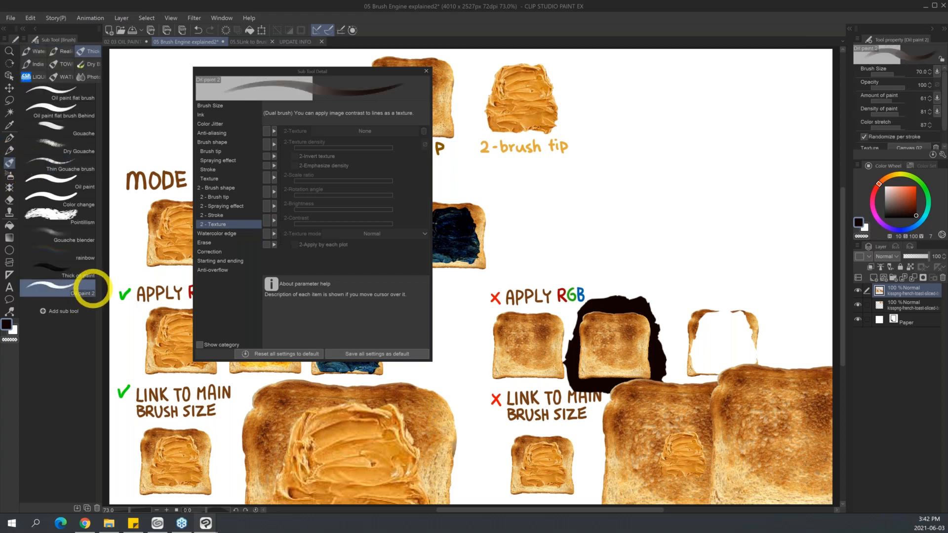
left_click(225, 188)
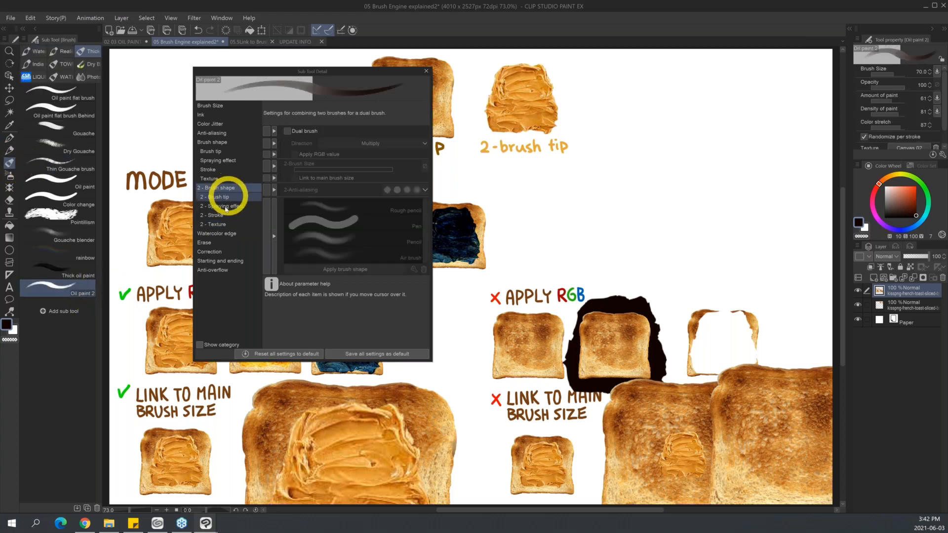
left_click(87, 278)
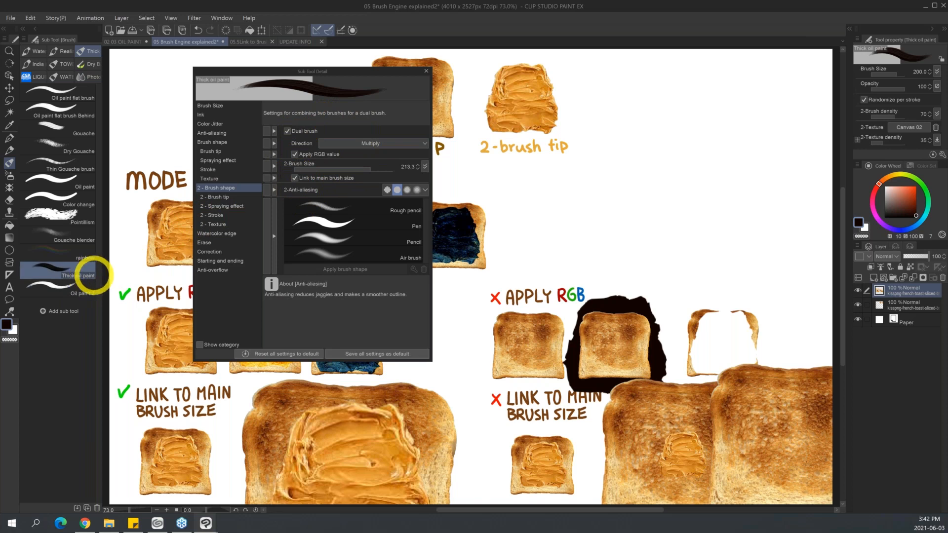
left_click(219, 197)
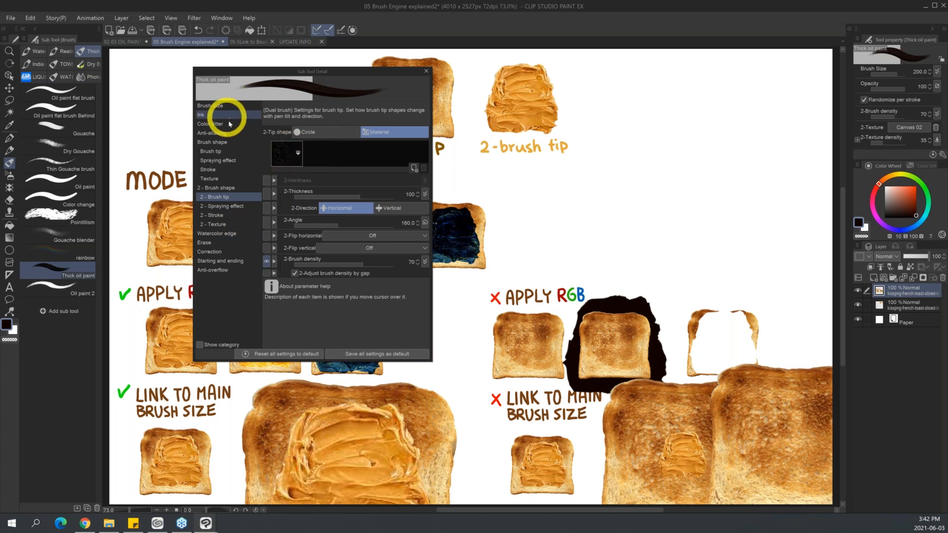
left_click(231, 153)
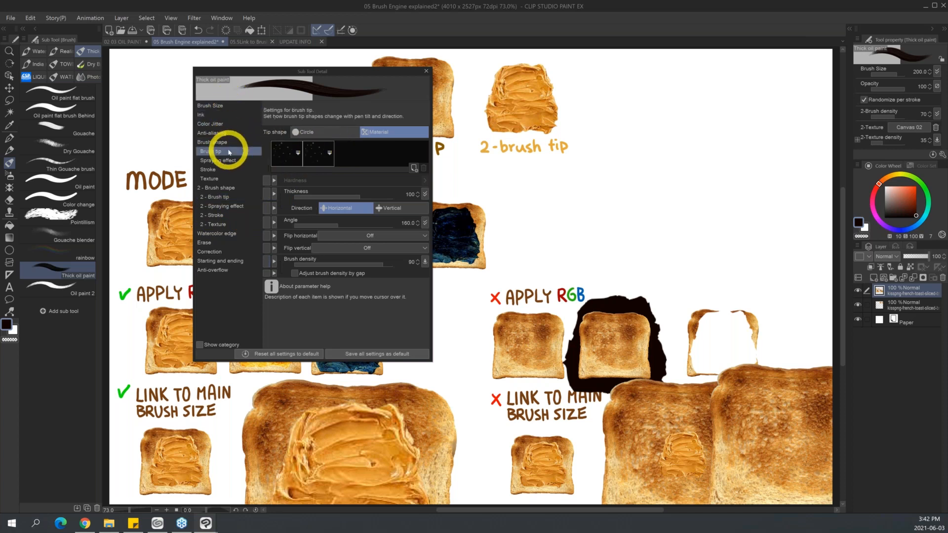
- View the Thick oil paint brush's dual brush tip settings and move the settings window clear of the lower artwork
left_click(245, 196)
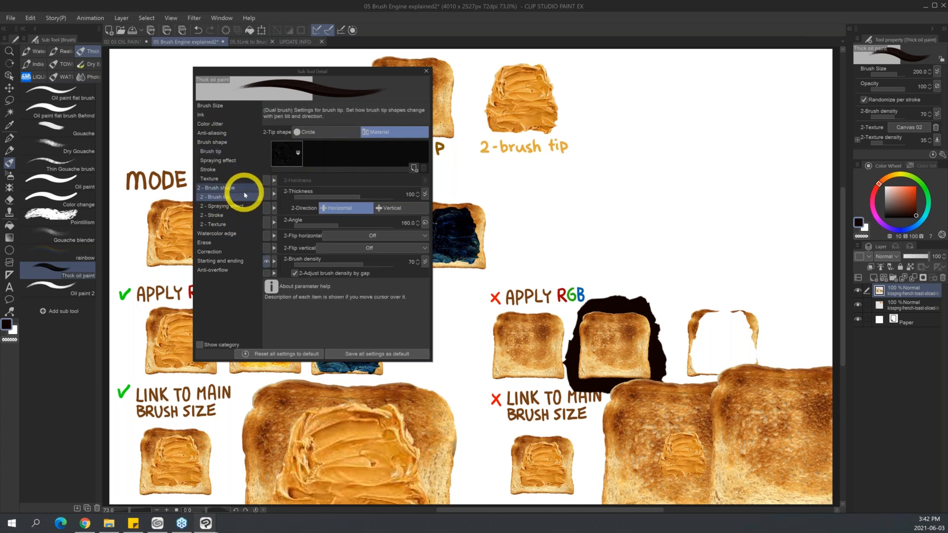
left_click_drag(395, 72, 799, 29)
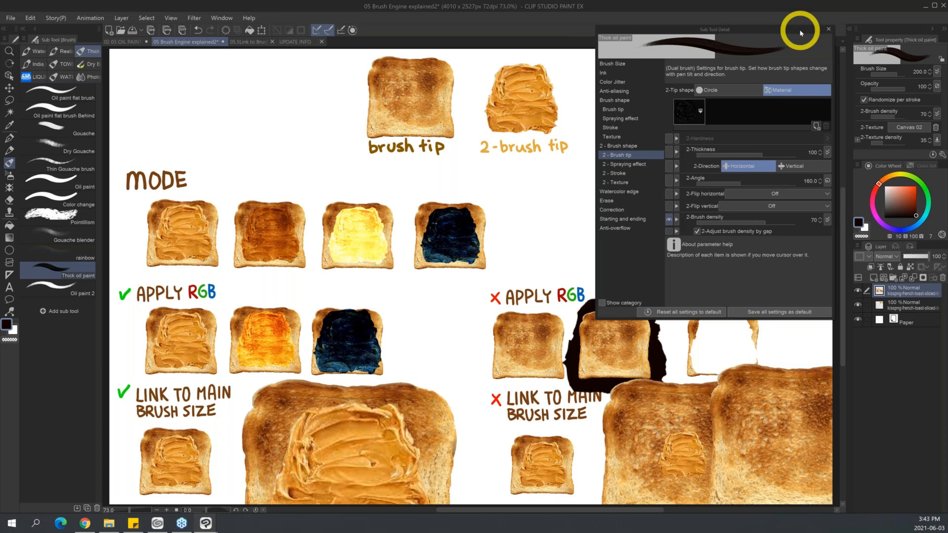
- Switch to the 05.5Link to Brush Size canvas, select the Droplet 2 airbrush and show its spraying effect settings clear of the Brush Size OFF column
left_click(251, 42)
mouse_move(768, 28)
left_mouse_down()
mouse_move(235, 167)
mouse_move(355, 131)
left_mouse_up()
left_click(9, 175)
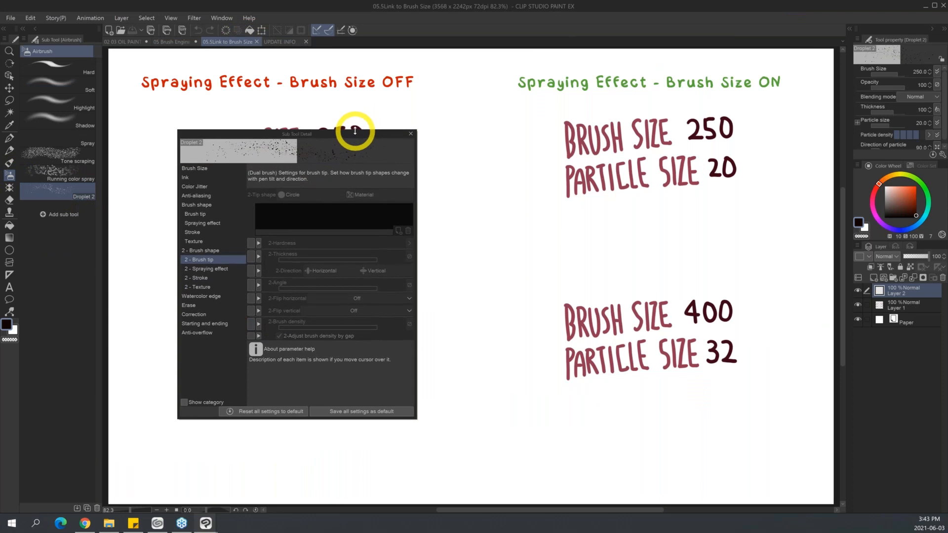
left_click(222, 223)
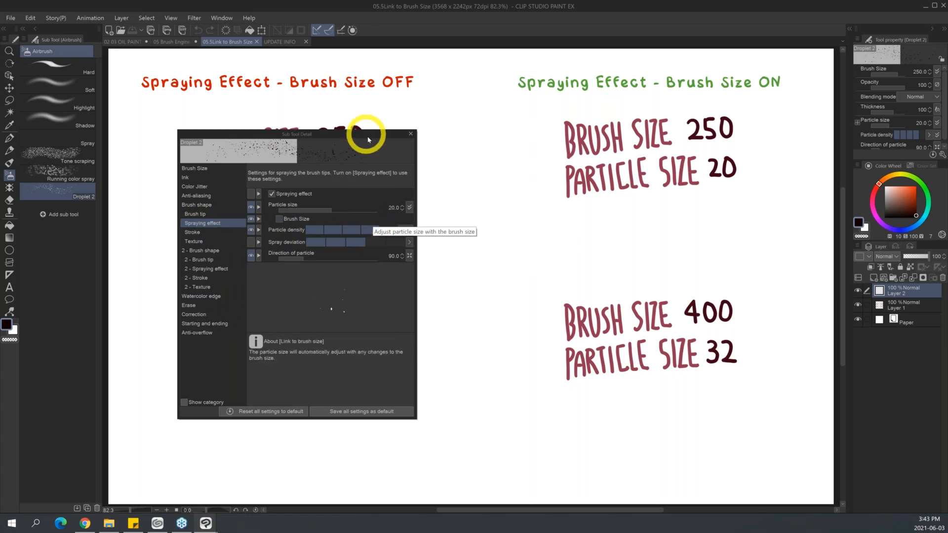
left_click_drag(369, 136, 198, 148)
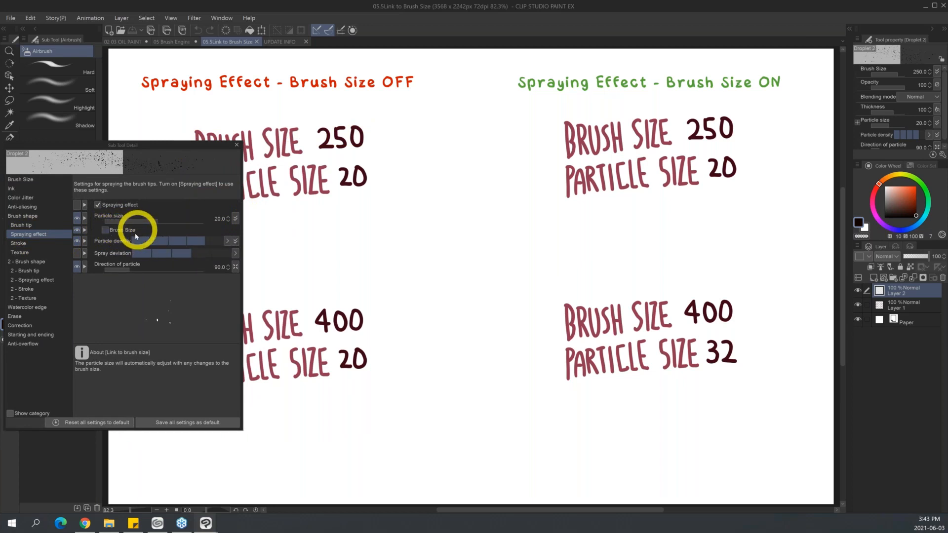
mouse_move(197, 147)
left_mouse_down()
mouse_move(144, 228)
mouse_move(134, 196)
mouse_move(222, 176)
mouse_move(379, 178)
left_mouse_up()
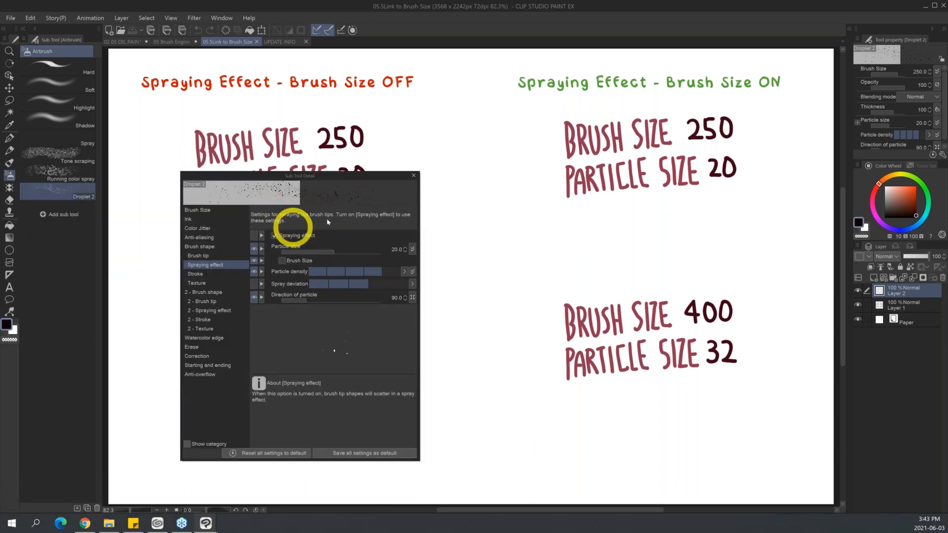
left_click_drag(387, 180, 697, 147)
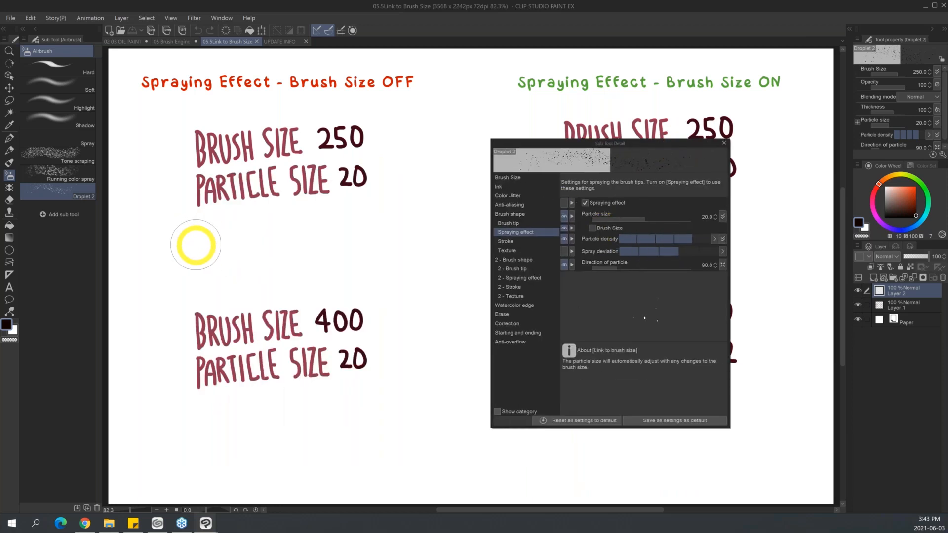
- With particle size unlinked, spray one Droplet 2 stroke at brush size 250 and one at 400 beneath the matching Brush Size OFF labels
left_click_drag(173, 245, 427, 245)
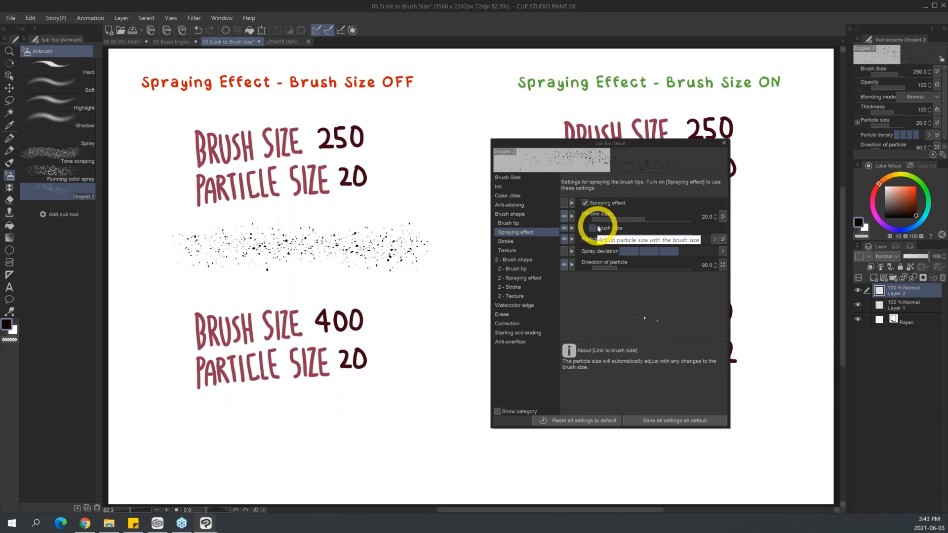
left_click(918, 72)
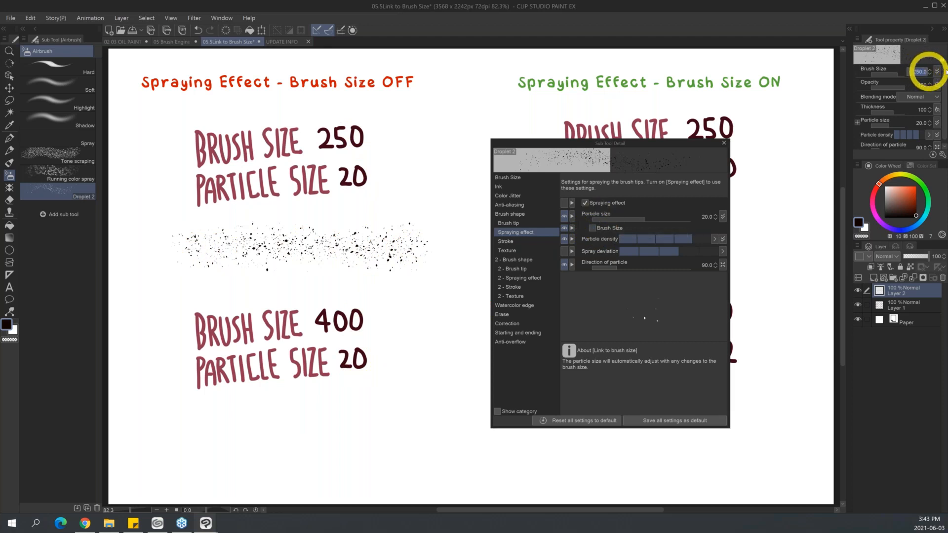
type("400")
key("Return")
mouse_move(221, 427)
left_mouse_down()
mouse_move(401, 444)
mouse_move(512, 423)
mouse_move(446, 417)
left_mouse_up()
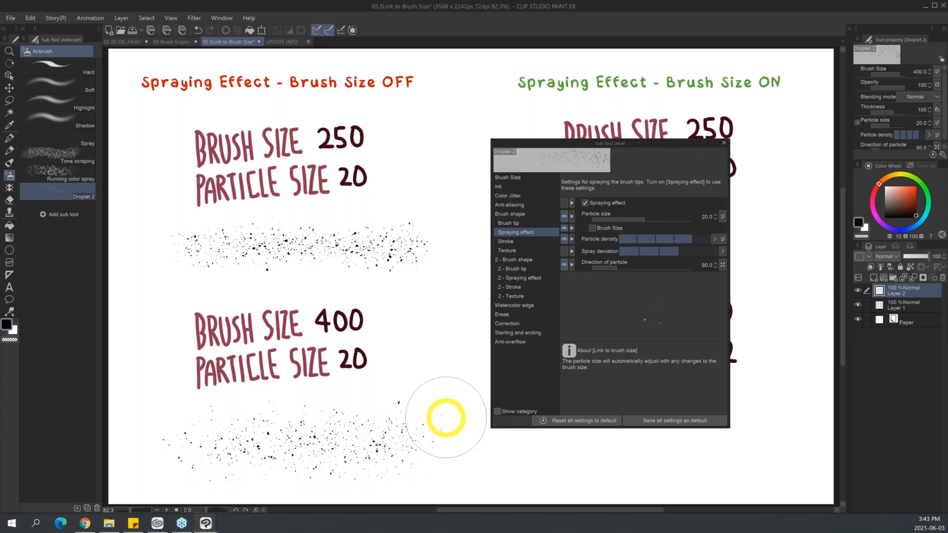
left_click(151, 229)
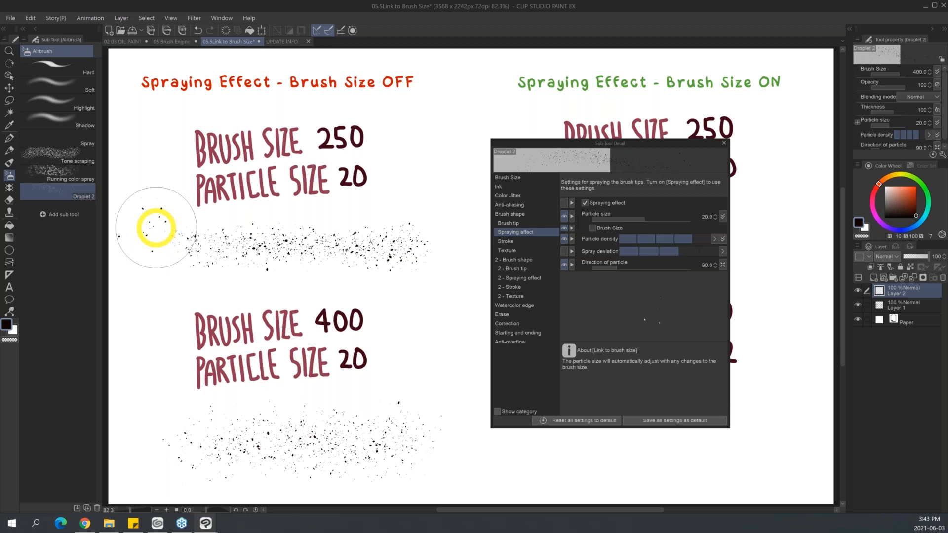
key("ctrl+z")
- With the G-pen, draw a height bracket beside each Brush Size OFF spray stroke and circle one particle in each
key("p")
mouse_move(150, 224)
left_mouse_down()
mouse_move(158, 223)
mouse_move(157, 266)
left_mouse_up()
mouse_move(144, 408)
left_mouse_down()
mouse_move(153, 407)
mouse_move(150, 477)
mouse_move(158, 478)
left_mouse_up()
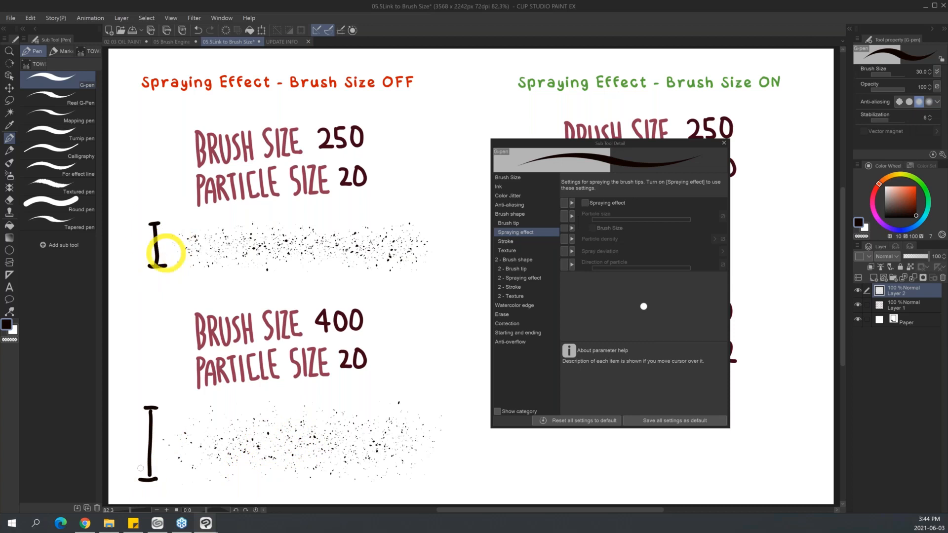
left_click_drag(206, 408, 216, 408)
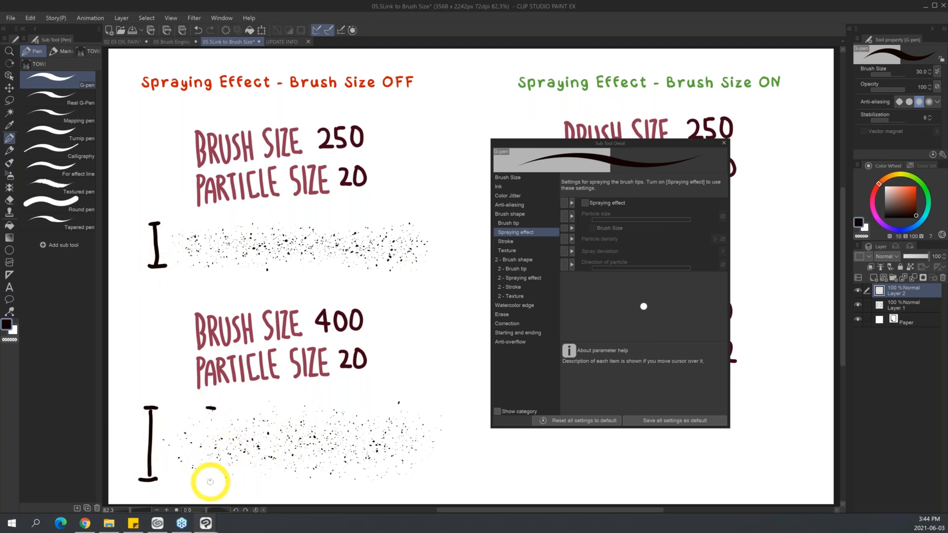
key("ctrl+z")
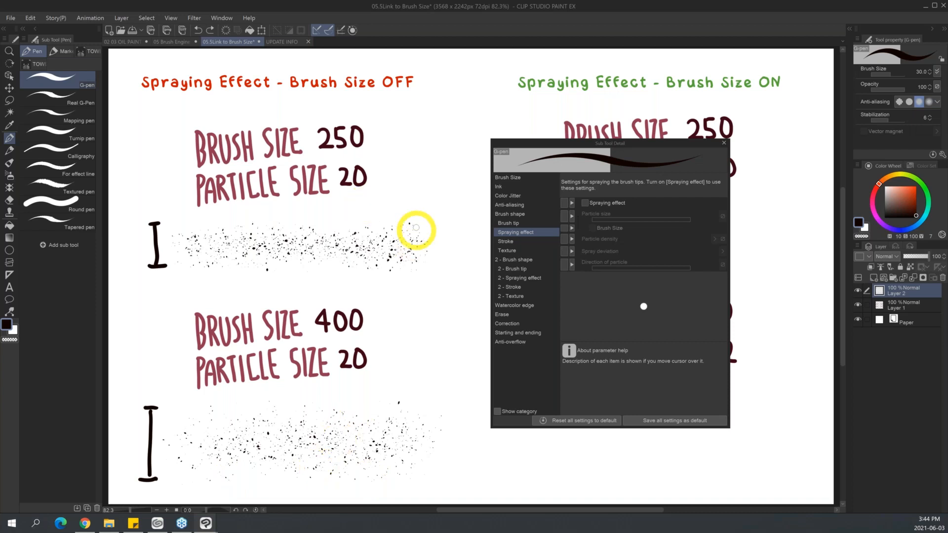
mouse_move(401, 232)
left_mouse_down()
mouse_move(422, 223)
mouse_move(401, 224)
left_mouse_up()
mouse_move(396, 406)
left_mouse_down()
mouse_move(406, 391)
mouse_move(389, 402)
mouse_move(402, 405)
left_mouse_up()
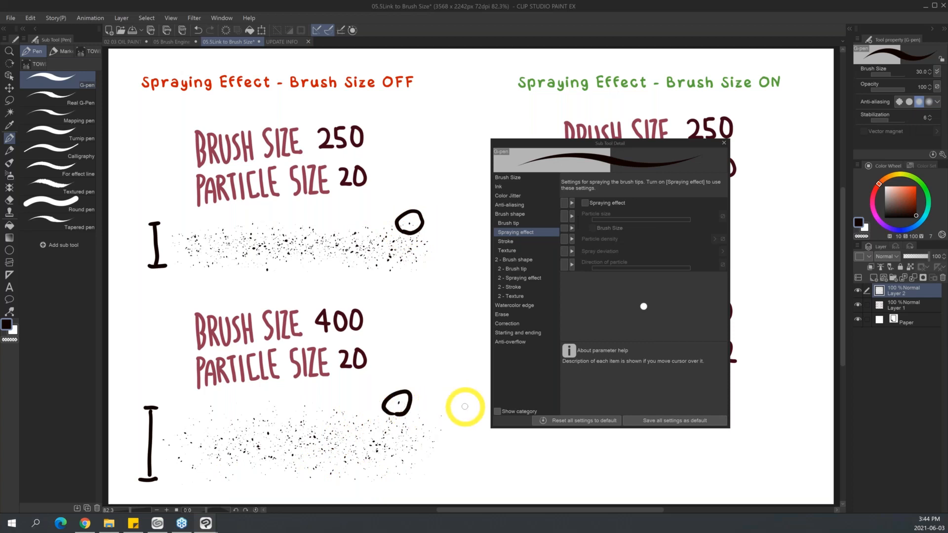
- Reset the Droplet 2 airbrush to its initial settings and move the settings window off the Brush Size ON column
key("b")
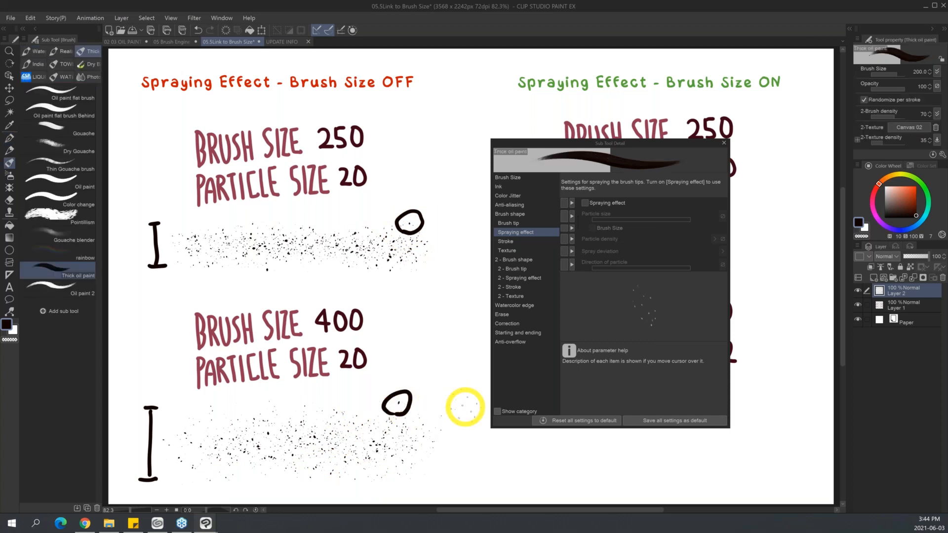
left_click(9, 175)
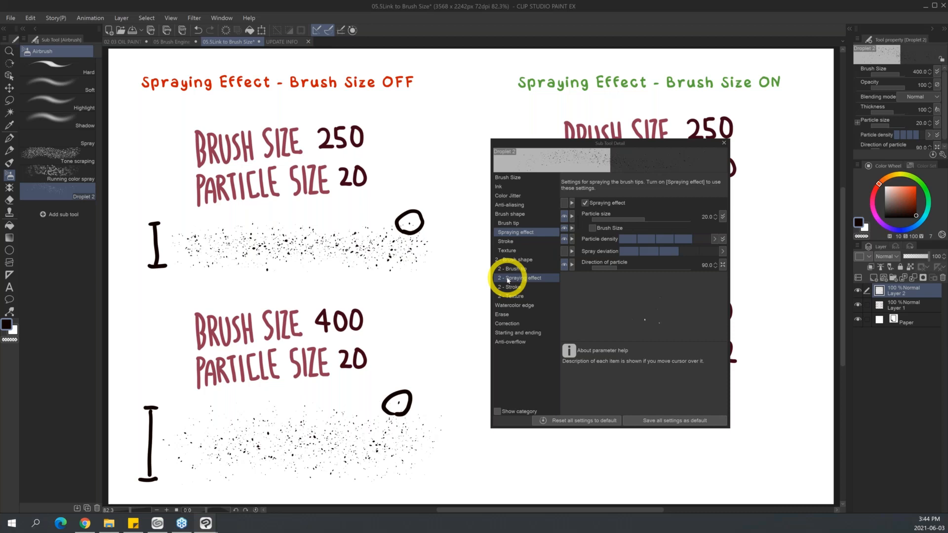
left_click(932, 154)
left_click(502, 191)
left_click_drag(649, 144, 384, 146)
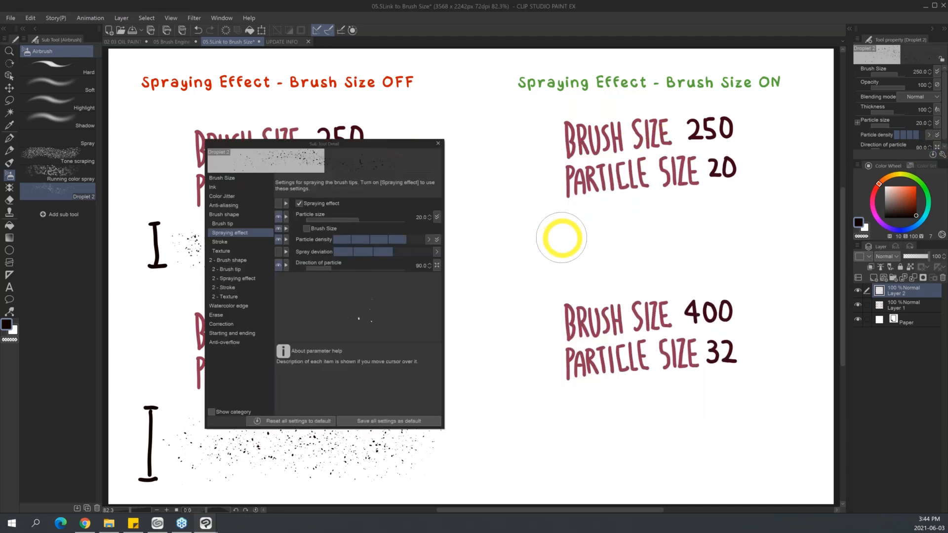
- Link particle size to brush size and spray strokes at 250 and 400 beneath the Brush Size ON labels, closing the settings window
left_click(306, 230)
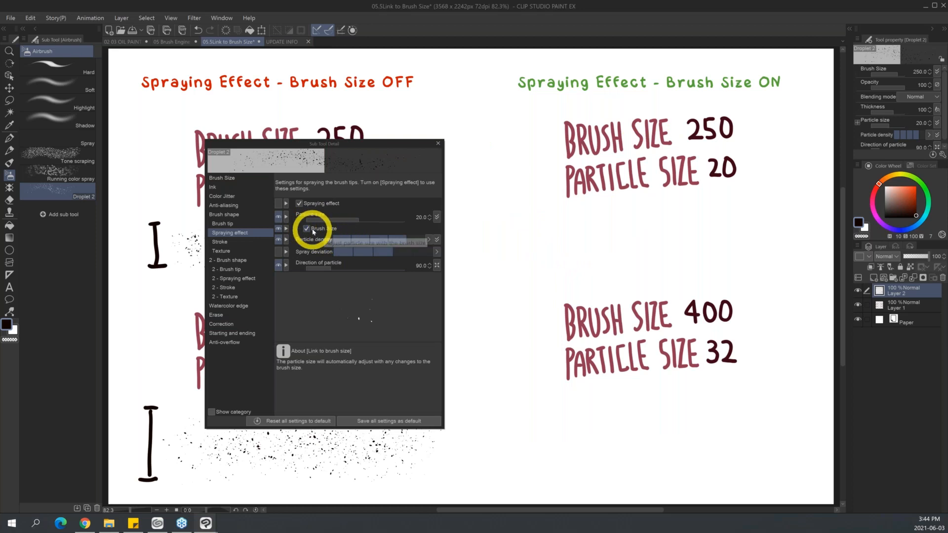
left_click_drag(533, 239, 766, 237)
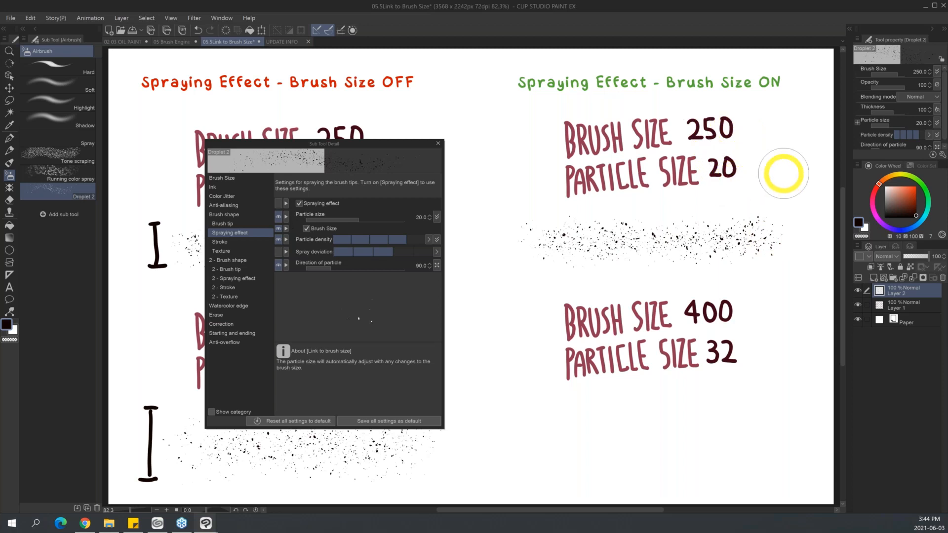
left_click(919, 72)
type("140")
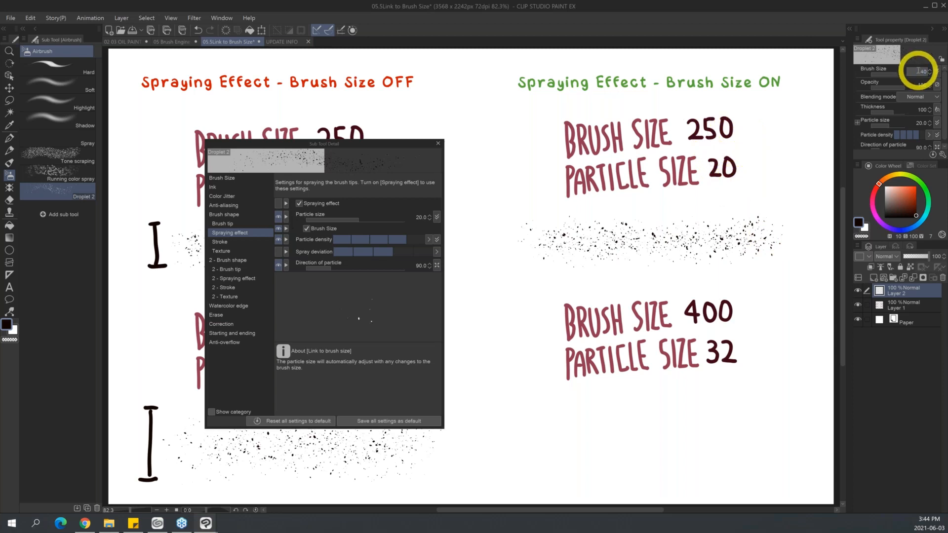
key("Return")
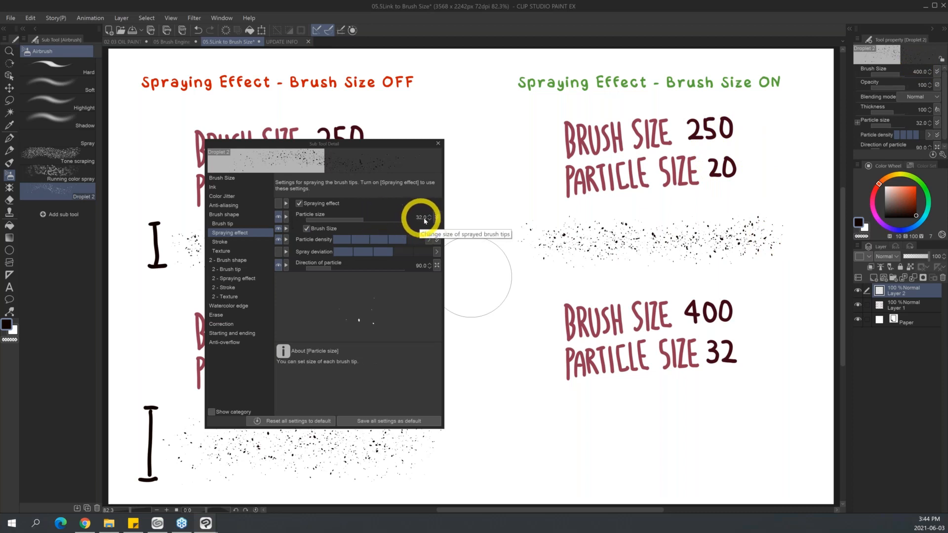
left_click_drag(540, 440, 772, 439)
left_click_drag(413, 148, 338, 159)
left_click(364, 154)
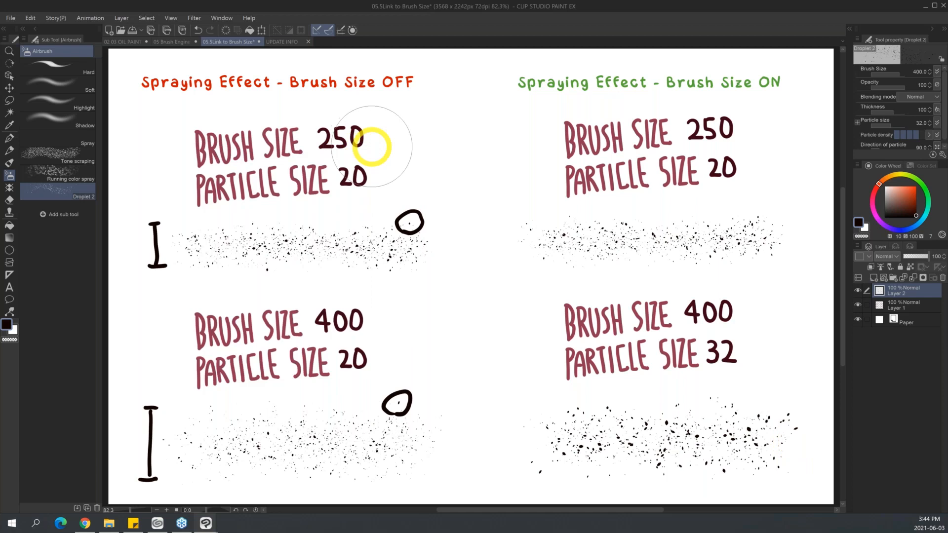
- With the G-pen, draw a height bracket beside each Brush Size ON spray stroke and circle particles in both
key("p")
mouse_move(511, 211)
left_mouse_down()
mouse_move(521, 209)
mouse_move(516, 259)
left_mouse_up()
left_click_drag(511, 398, 522, 397)
mouse_move(517, 399)
left_mouse_down()
mouse_move(518, 469)
mouse_move(527, 469)
left_mouse_up()
mouse_move(622, 429)
left_mouse_down()
mouse_move(641, 402)
mouse_move(628, 438)
mouse_move(630, 426)
left_mouse_up()
mouse_move(652, 225)
left_mouse_down()
mouse_move(662, 235)
mouse_move(644, 236)
left_mouse_up()
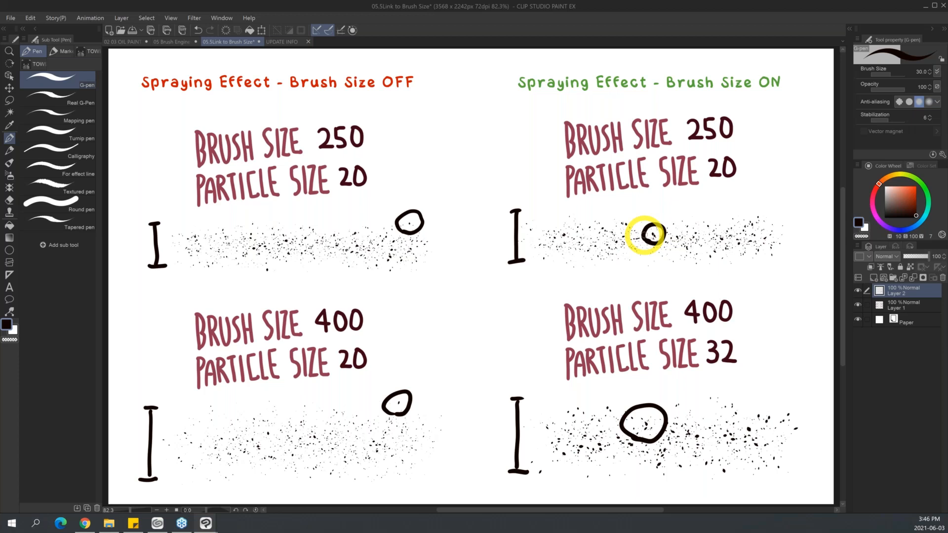
- Show the UPDATE INFO canvas, switch to the CLIP STUDIO launcher and display the account options
left_click(290, 42)
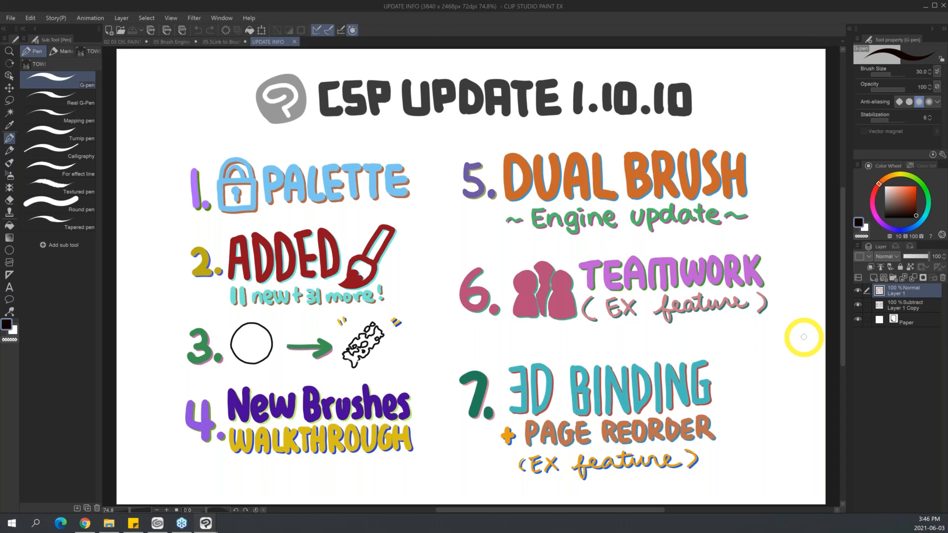
mouse_move(158, 525)
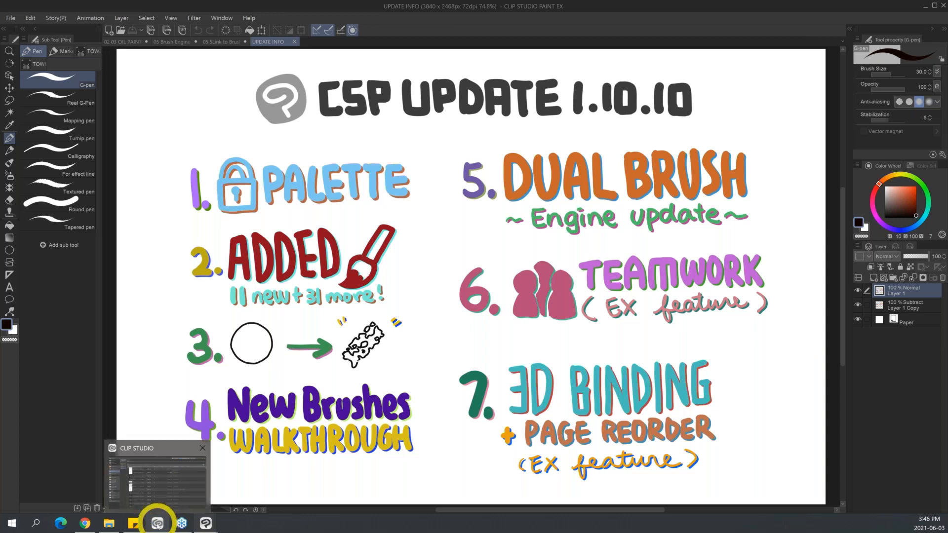
left_click(157, 524)
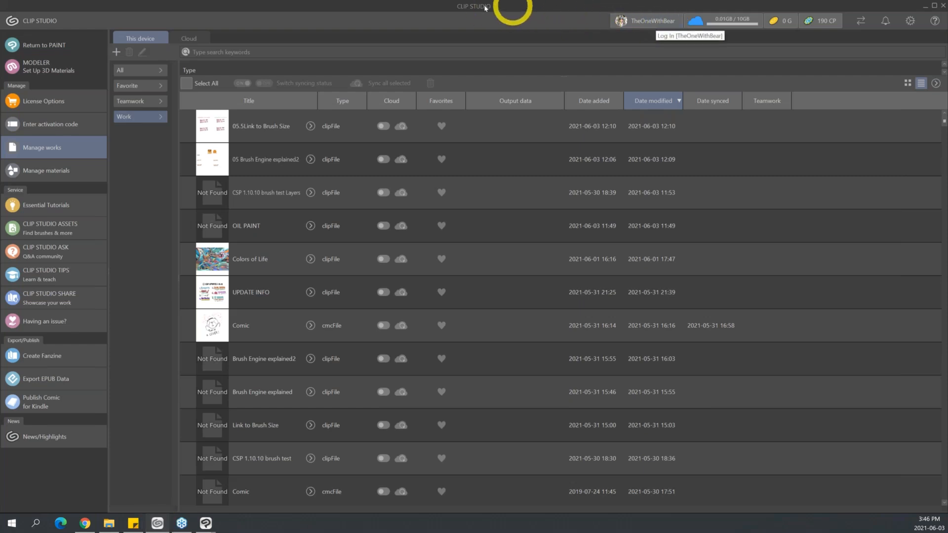
left_click(652, 21)
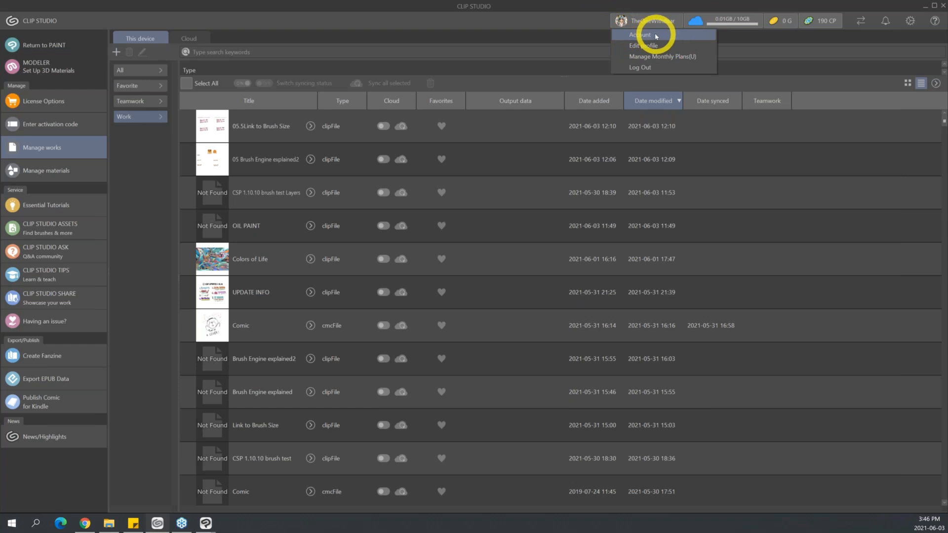
- On the Manage Teams page in Chrome, create a team named after the account's profile name
left_click(87, 528)
left_click(545, 8)
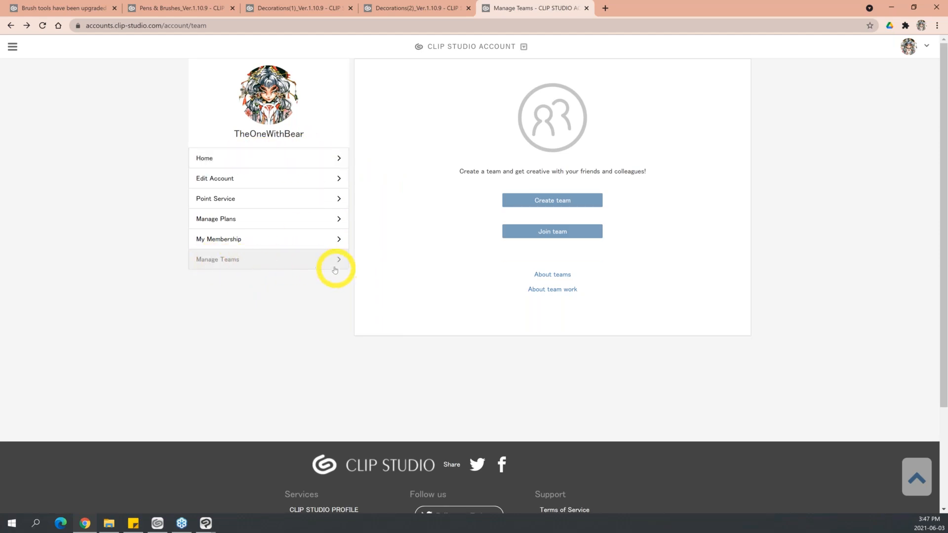
left_click(579, 200)
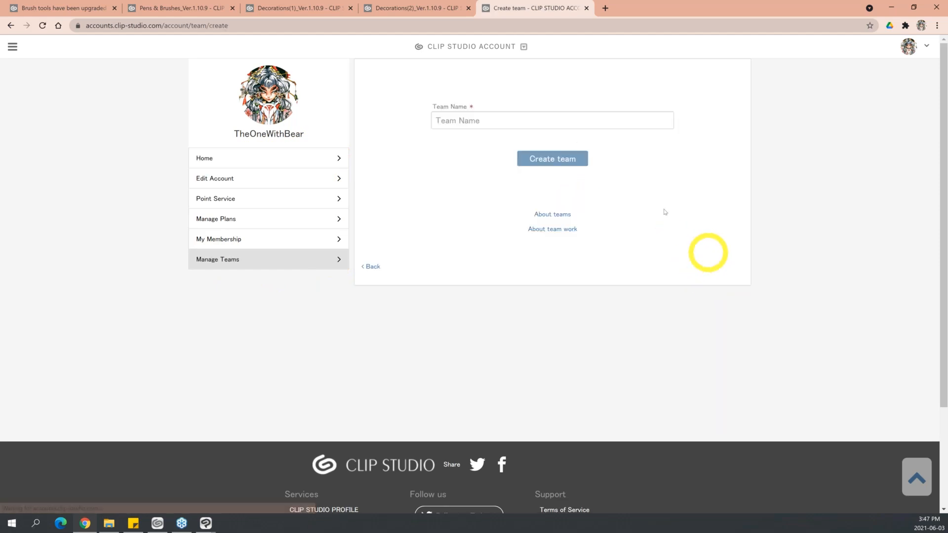
left_click(549, 122)
type("The")
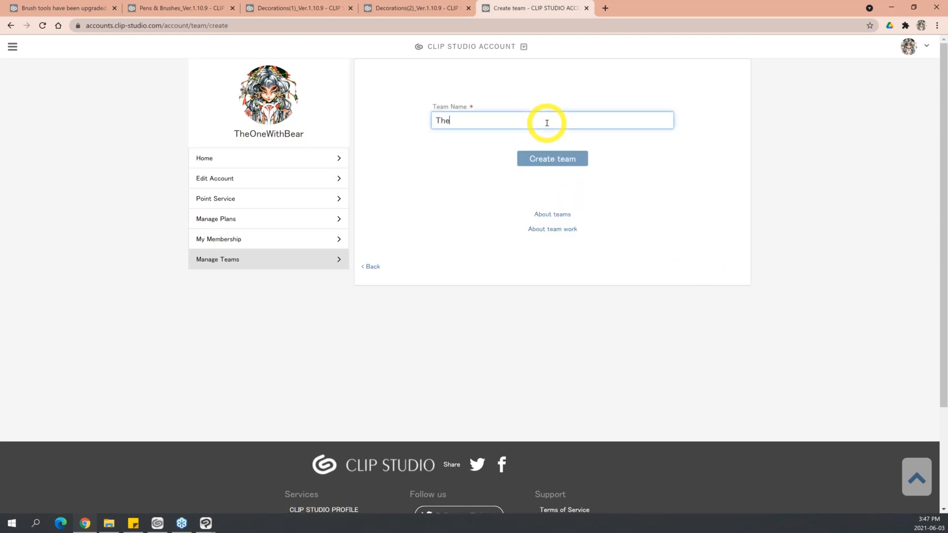
type("OneWithBear")
left_click(566, 157)
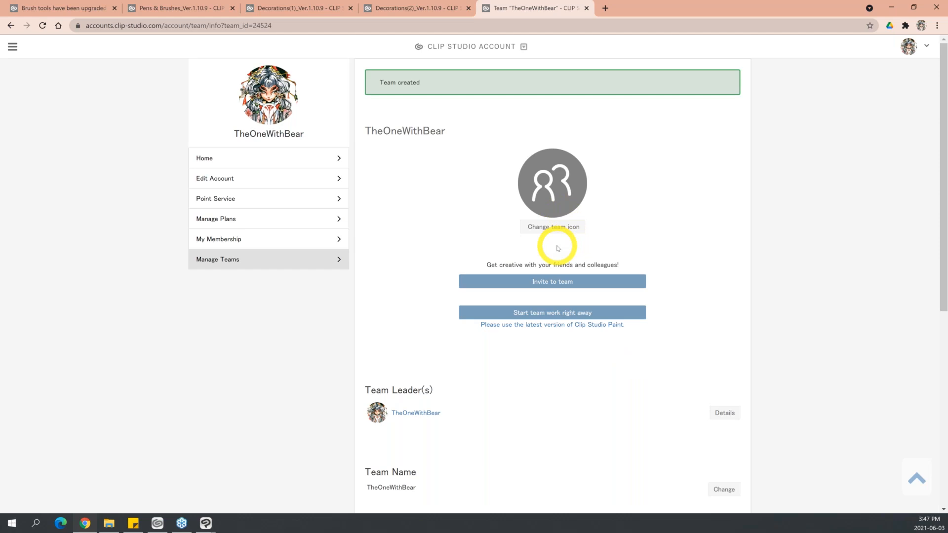
- Start team work from the new team's page and allow it to open in CLIP STUDIO
left_click_drag(943, 253, 942, 275)
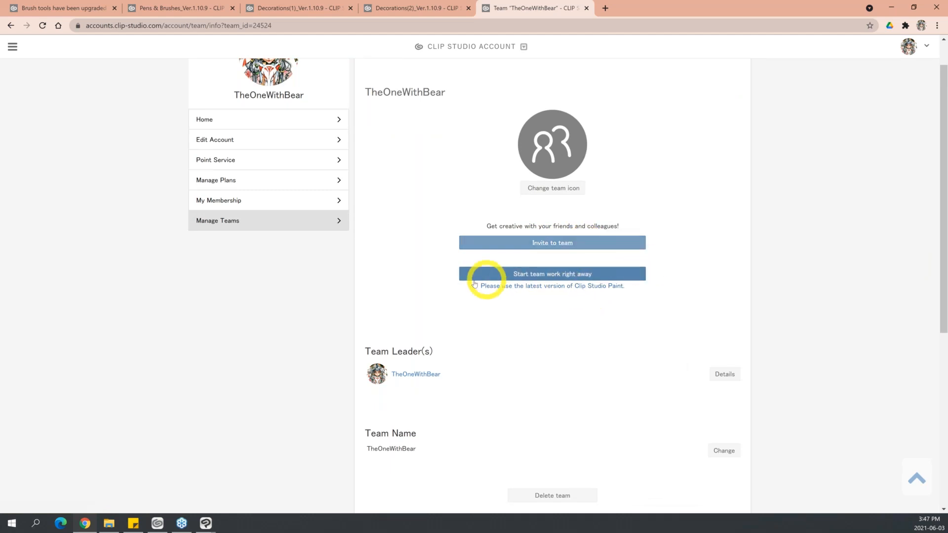
left_click(580, 275)
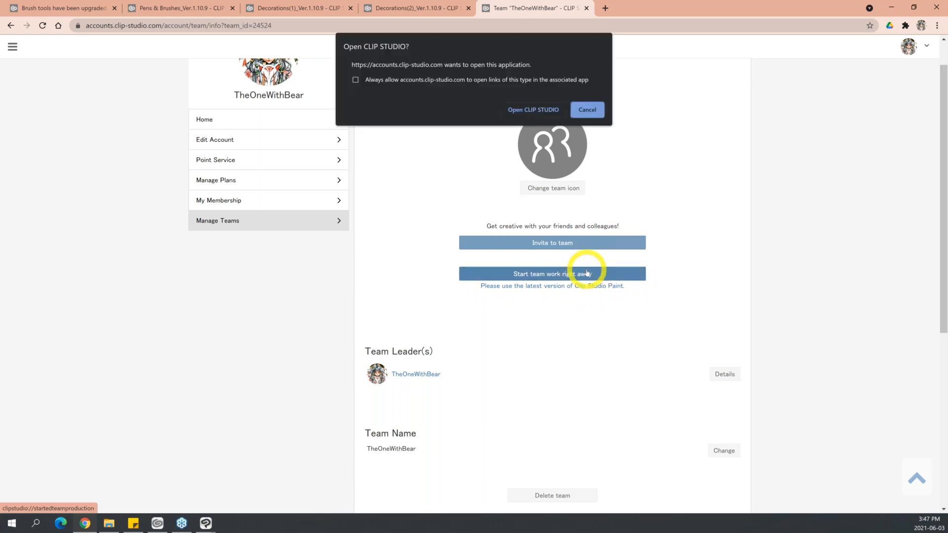
left_click(537, 109)
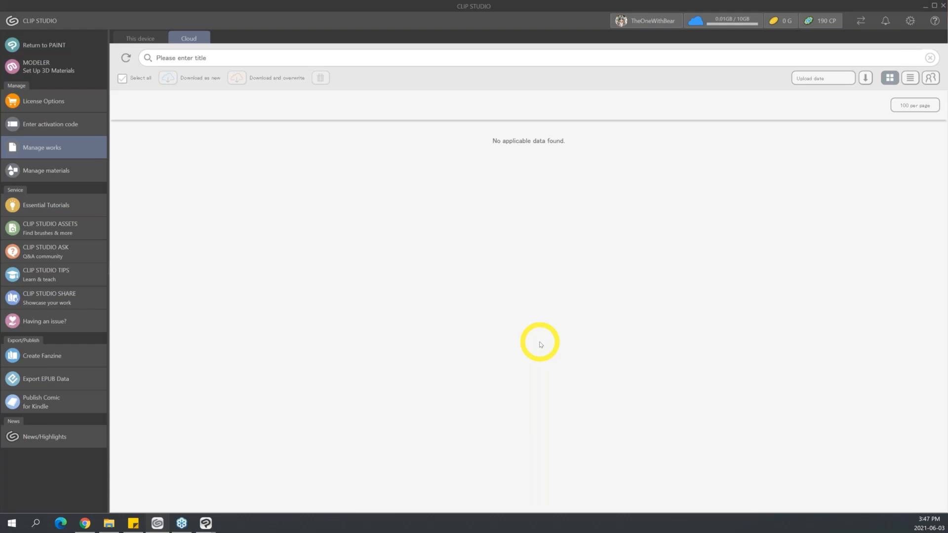
- Turn on cloud synchronization for the Comic cmcFile from 2021-05-31 in this device's works and start its sync
left_click(144, 38)
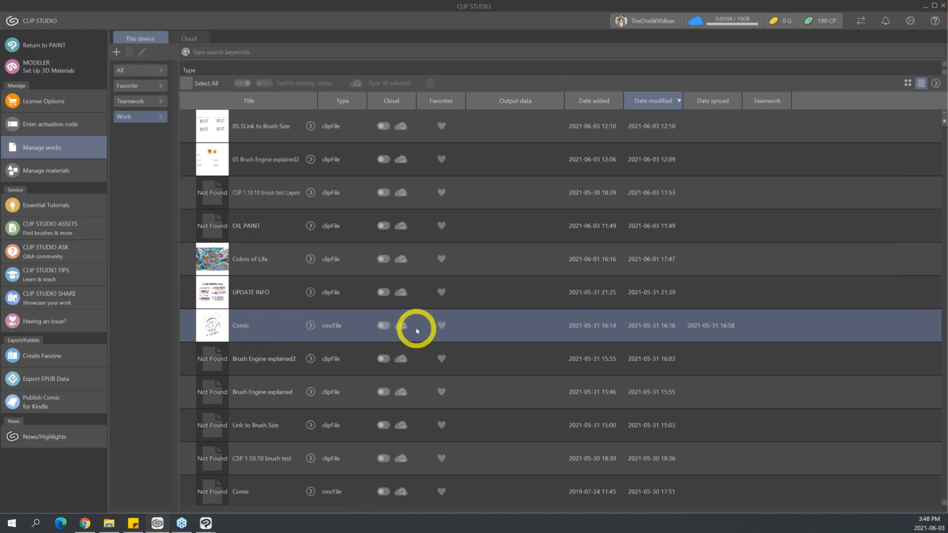
left_click(388, 327)
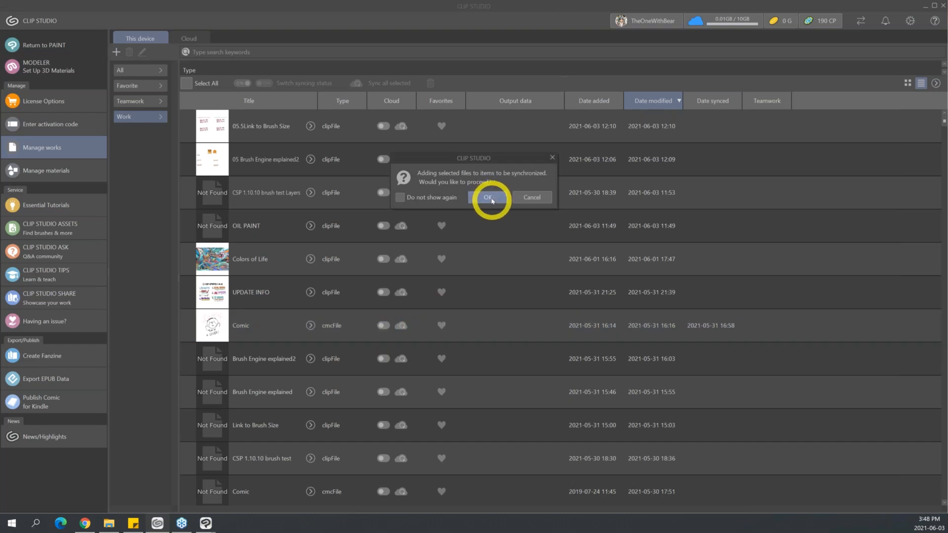
left_click(489, 197)
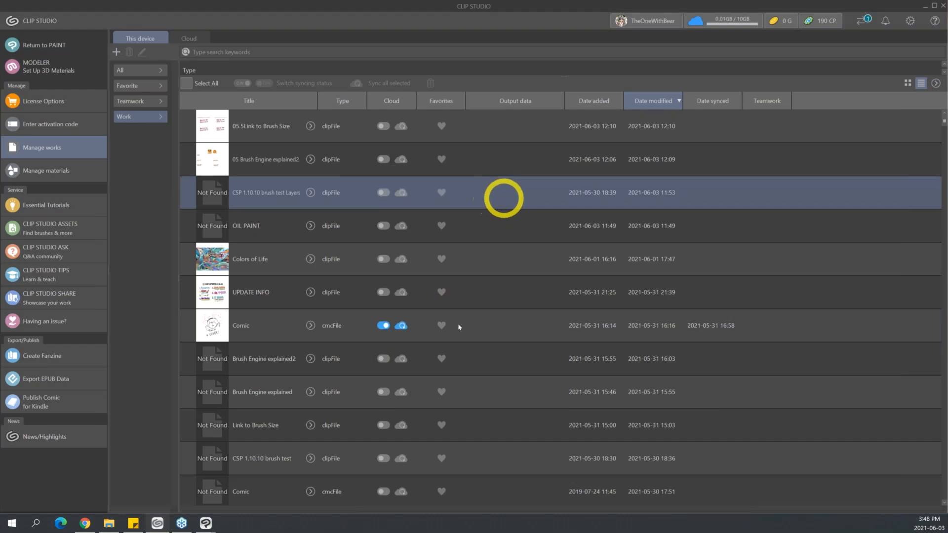
left_click(395, 328)
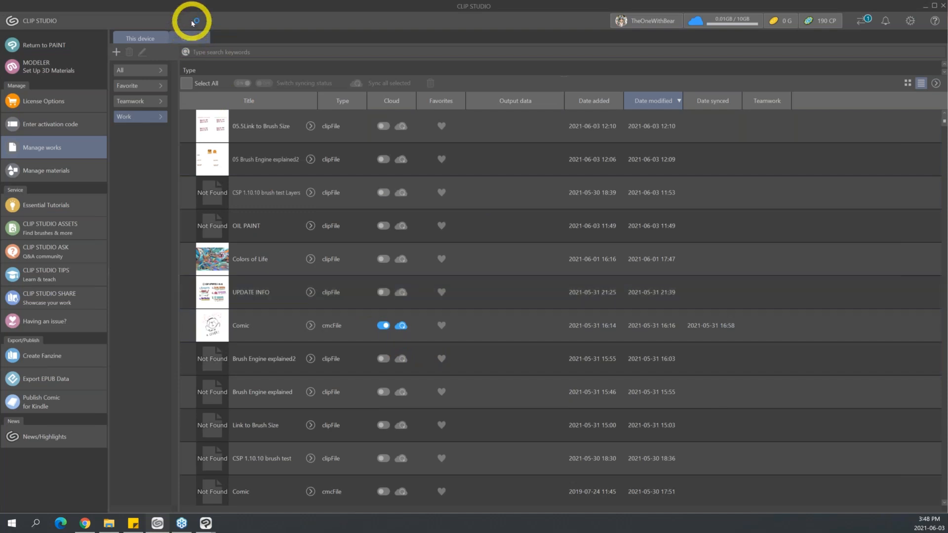
- Check the cloud works for Comic, sync it again from this device and reopen the cloud works
left_click(193, 35)
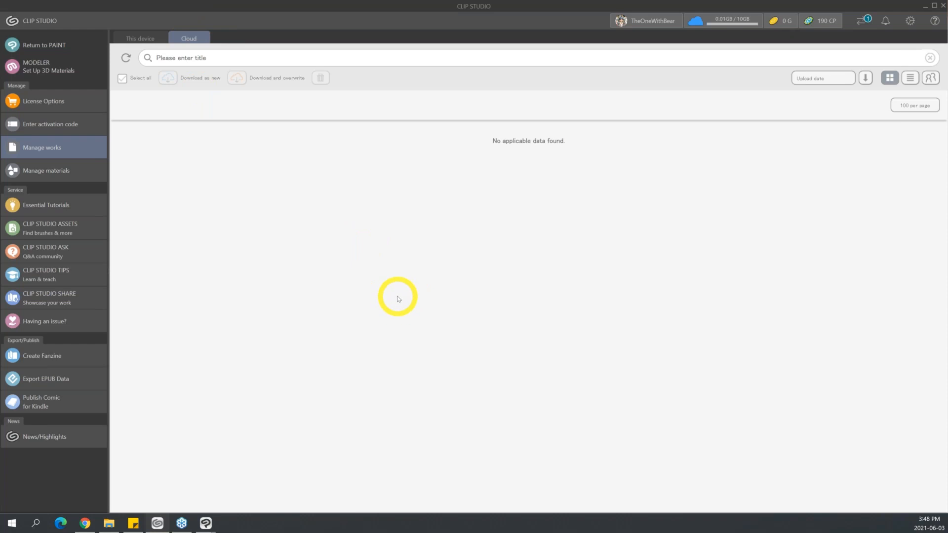
left_click(139, 38)
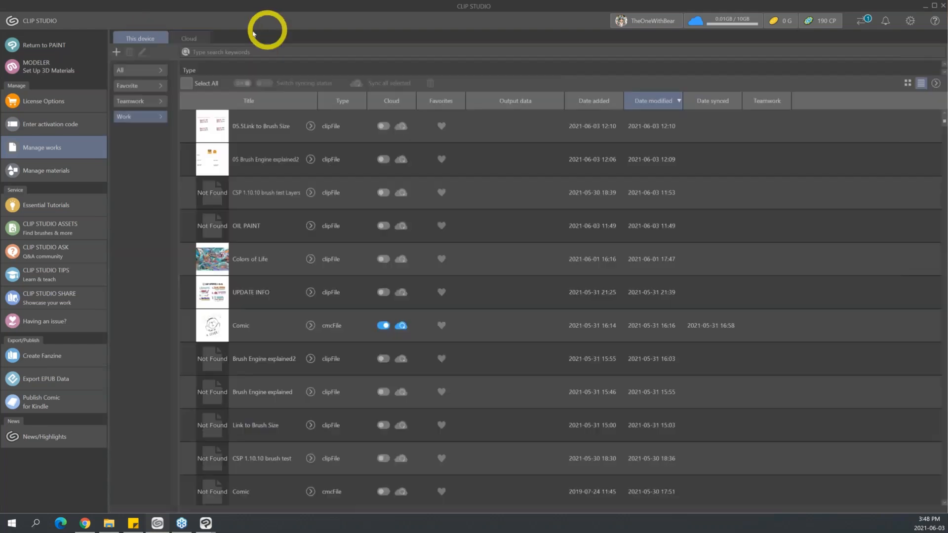
left_click(199, 38)
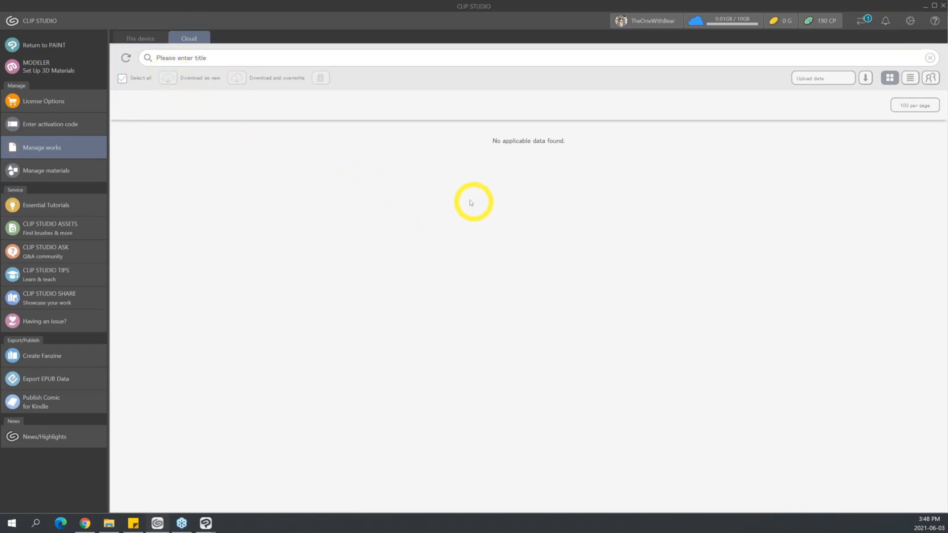
left_click(147, 37)
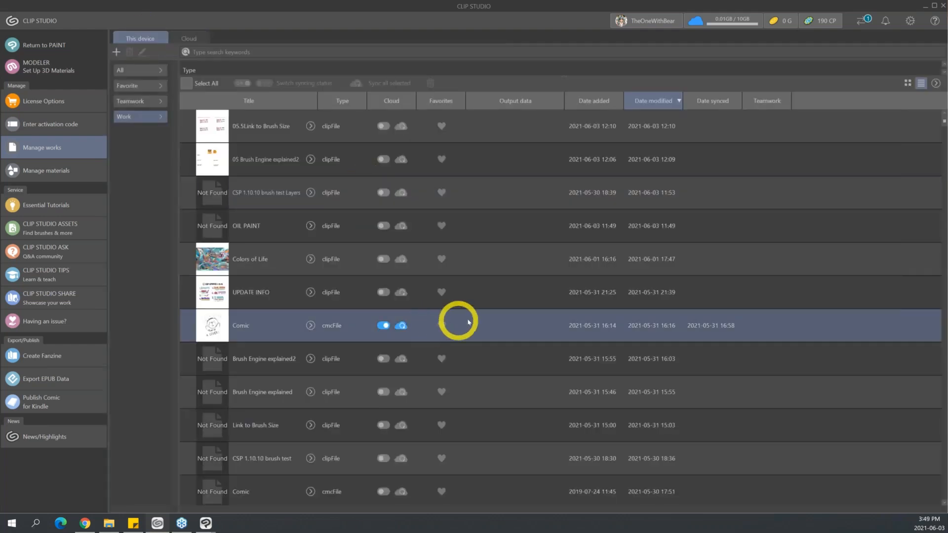
left_click(403, 326)
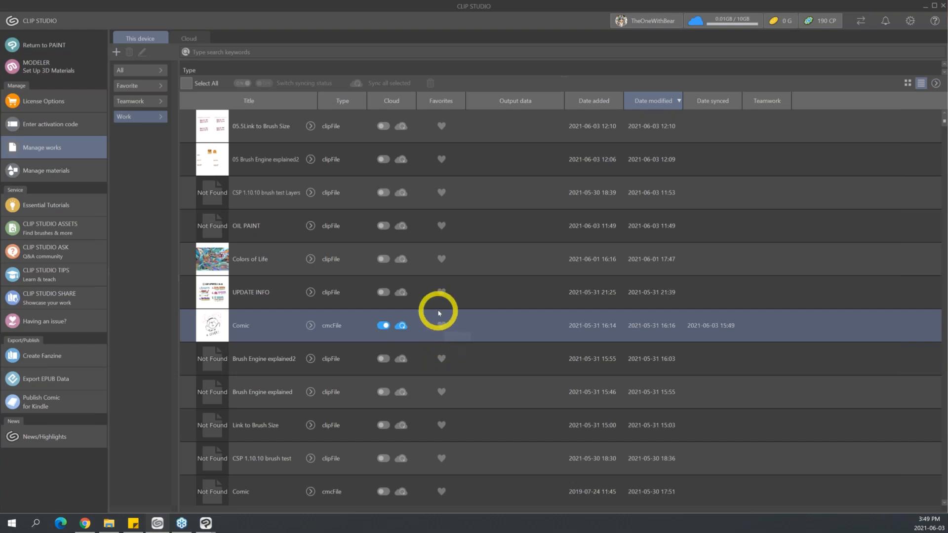
left_click(190, 38)
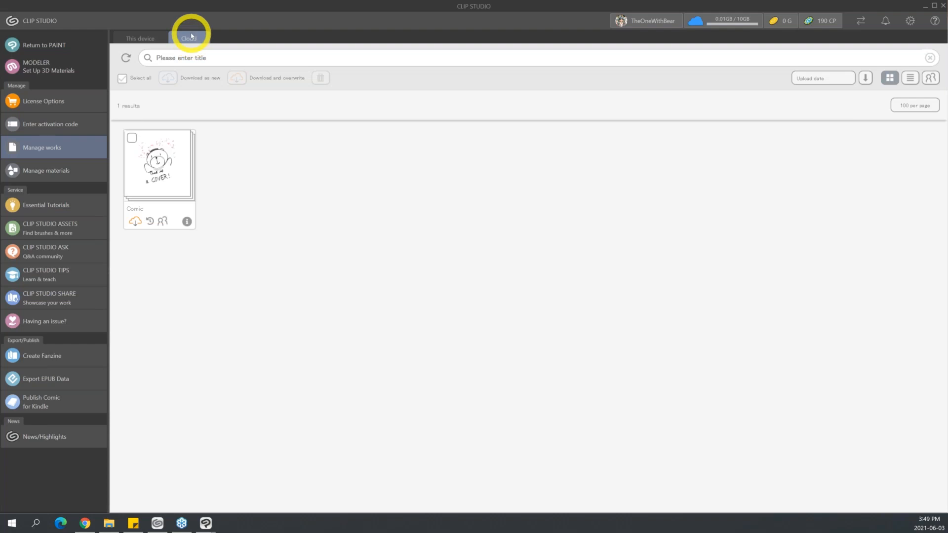
- Set the newly created team on the cloud work Comic, accept the changed Teamwork settings and return to the cloud works
left_click(162, 222)
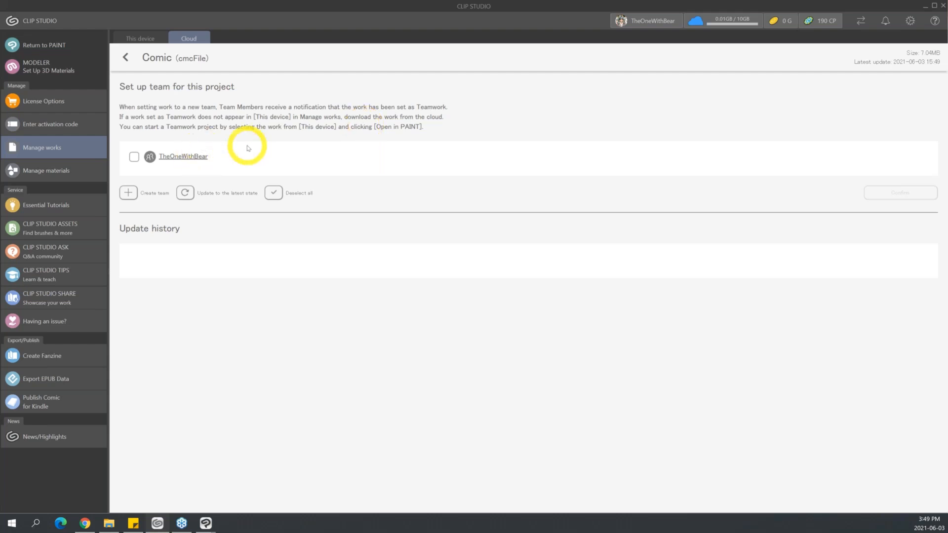
left_click(133, 157)
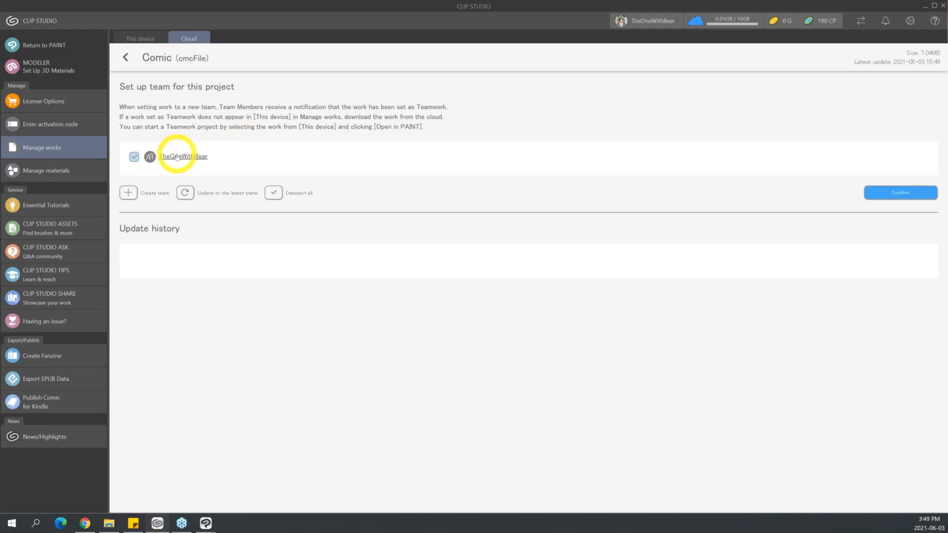
left_click(900, 193)
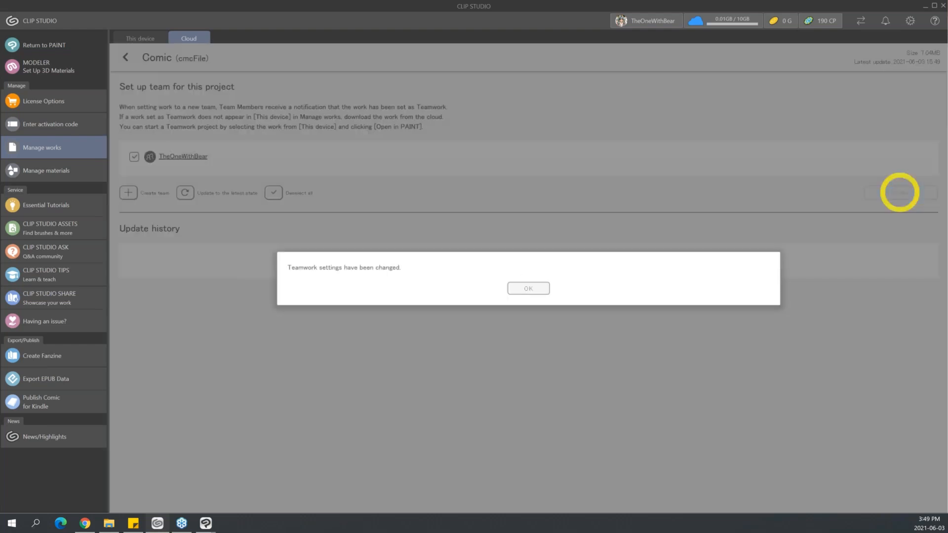
left_click(533, 288)
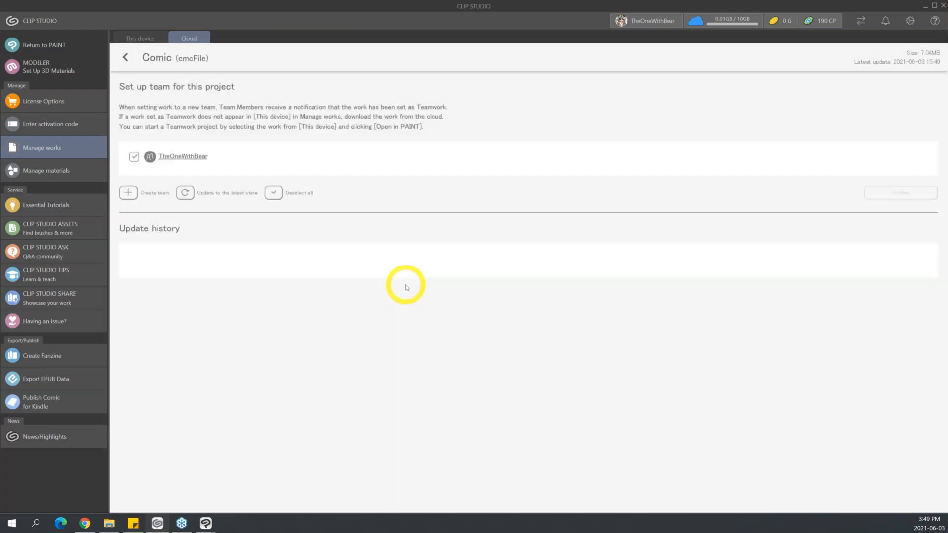
left_click(125, 60)
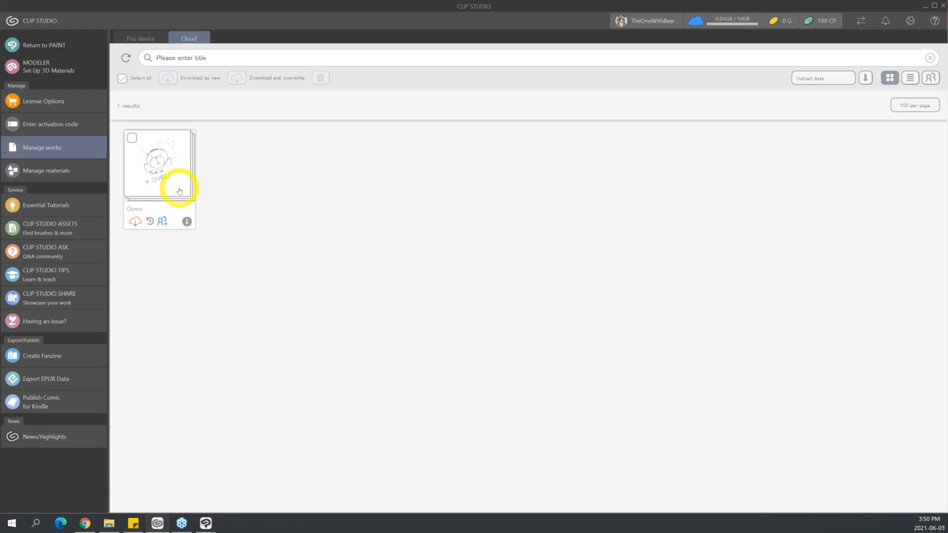
mouse_move(179, 191)
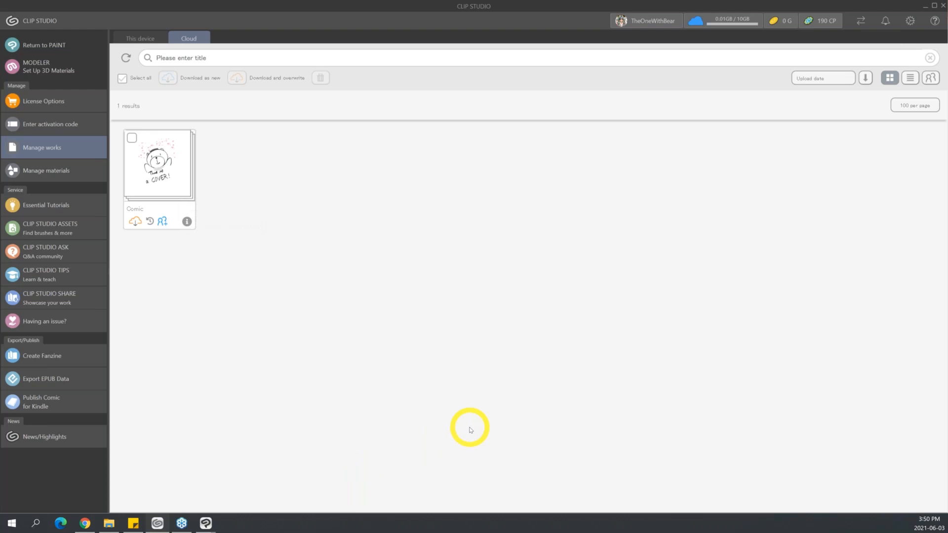
- Switch to the CLIP STUDIO PAINT window and open the Comic project file from the 02 CSP Update 1.10.10 Comic folder
left_click(206, 525)
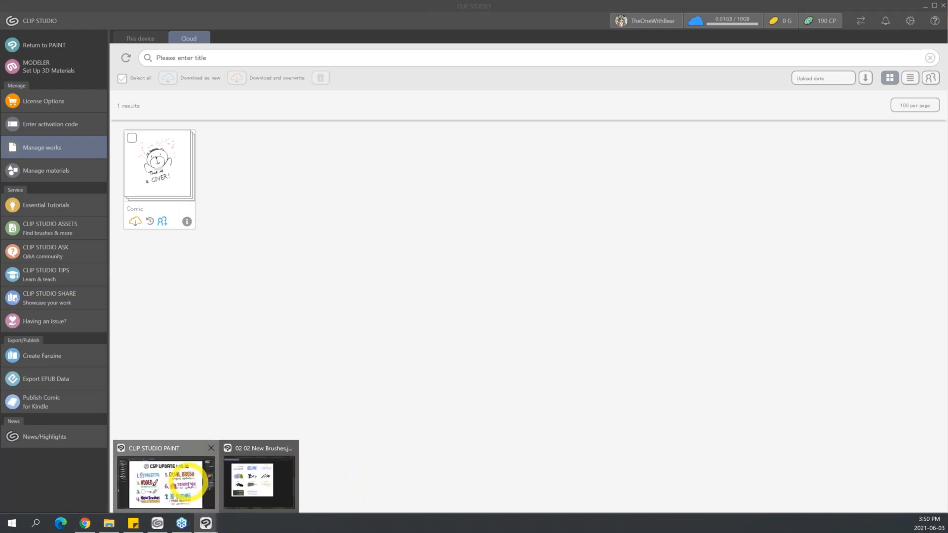
left_click(186, 479)
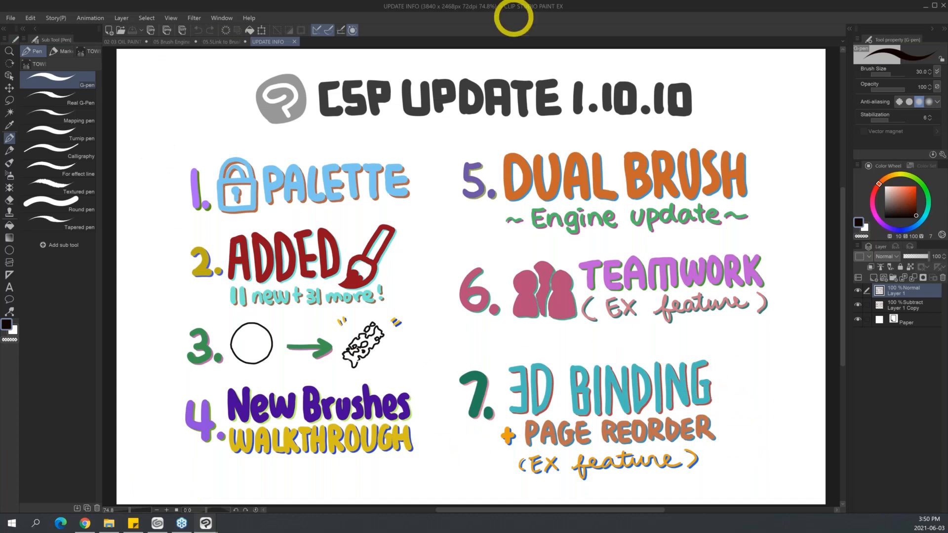
key("ctrl+o")
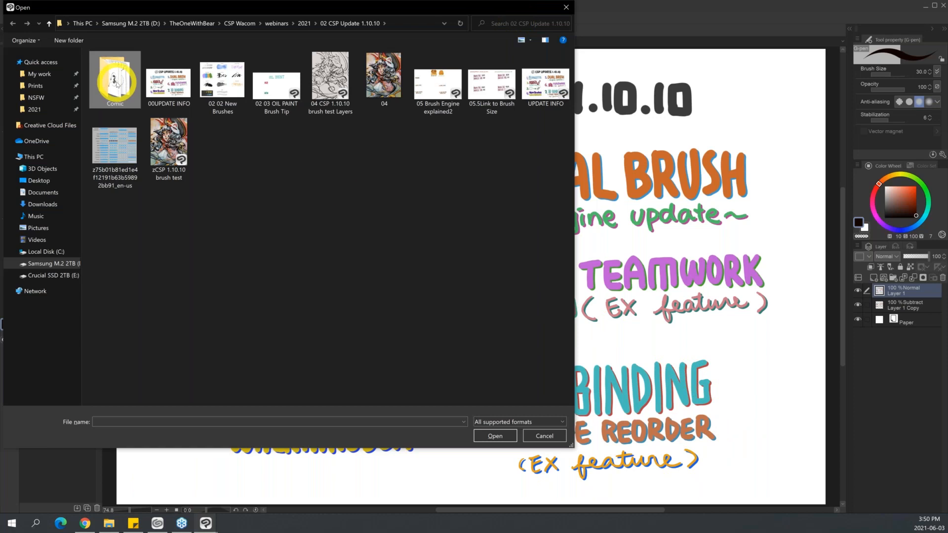
double_click(114, 79)
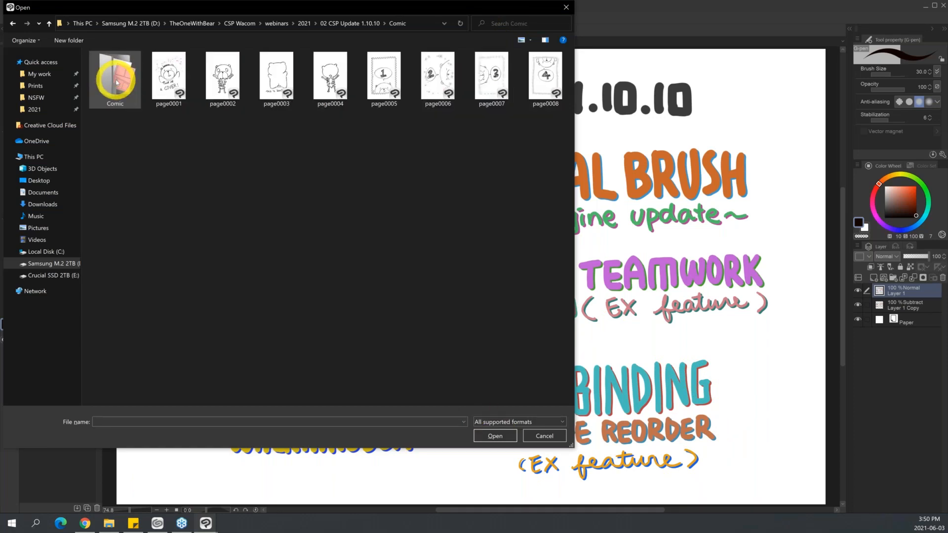
left_click(506, 439)
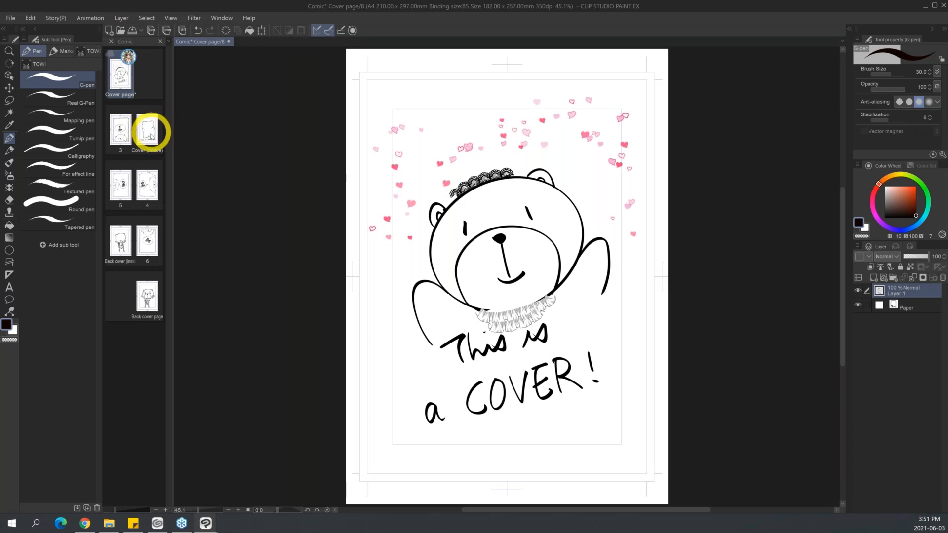
- Open page 3 and the inside cover of the comic as separate documents and bring page 3 back into view
left_click(149, 132)
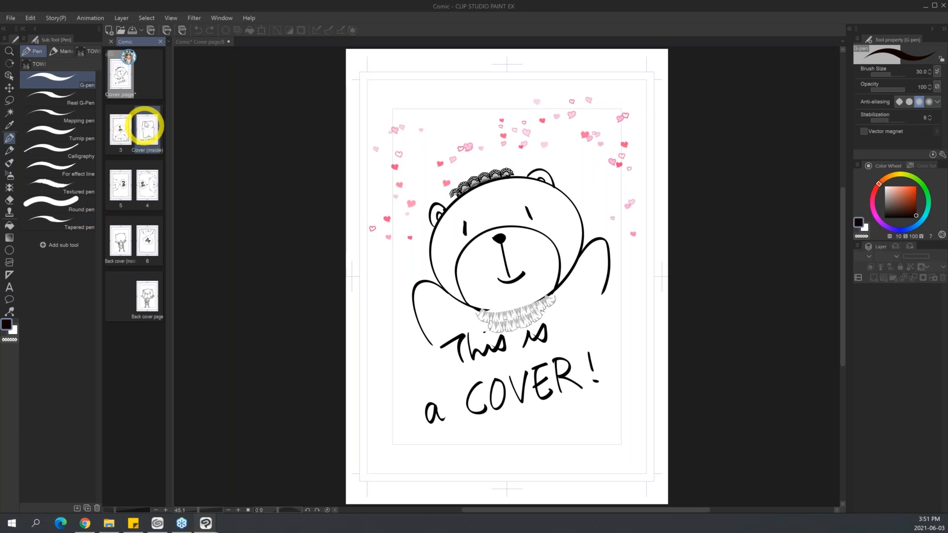
left_click(123, 136)
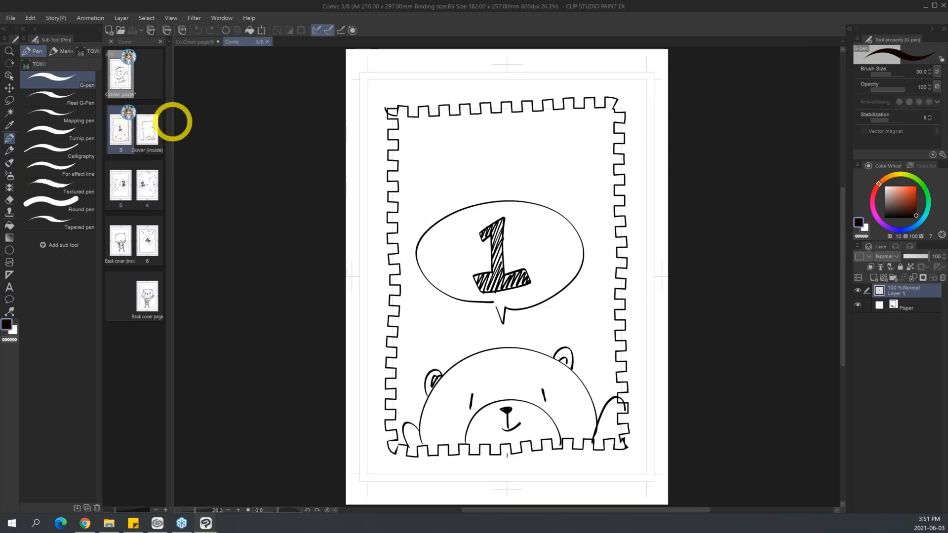
double_click(152, 132)
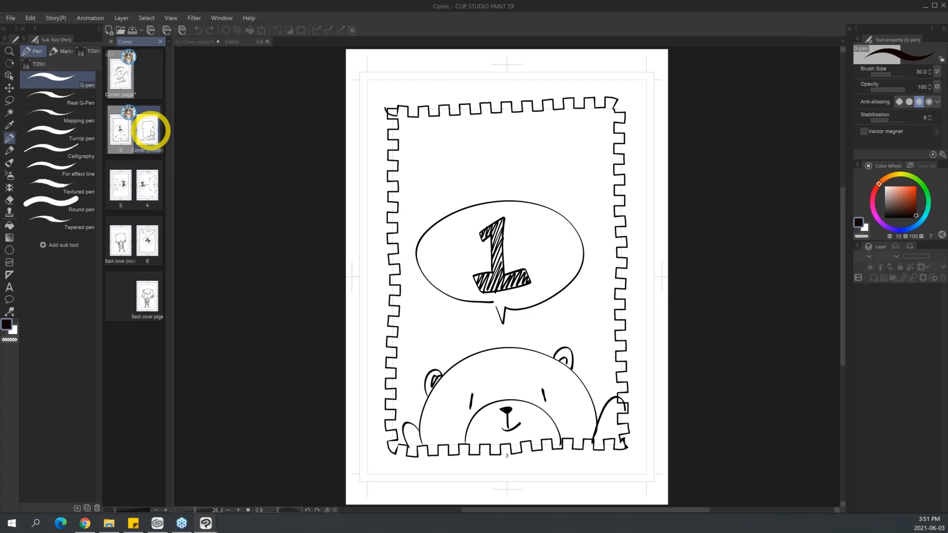
double_click(151, 132)
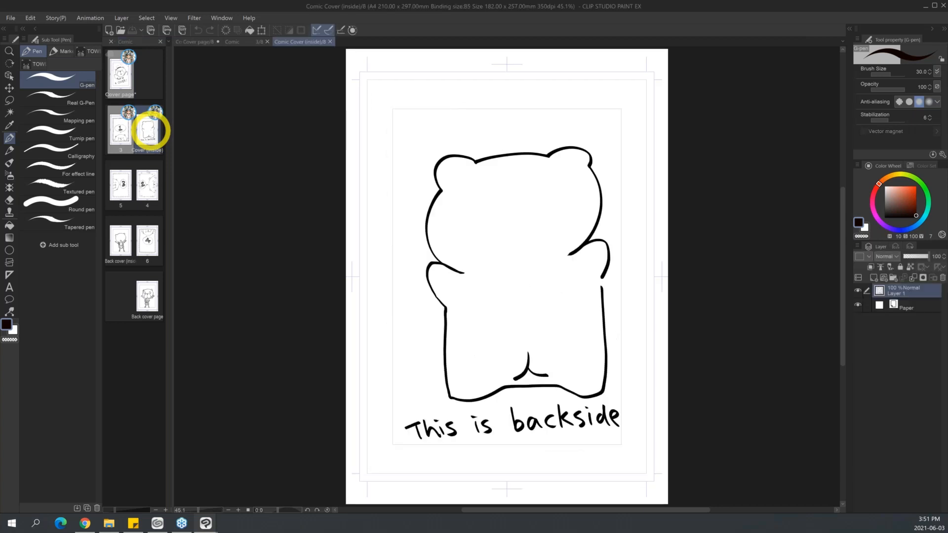
left_click(124, 127)
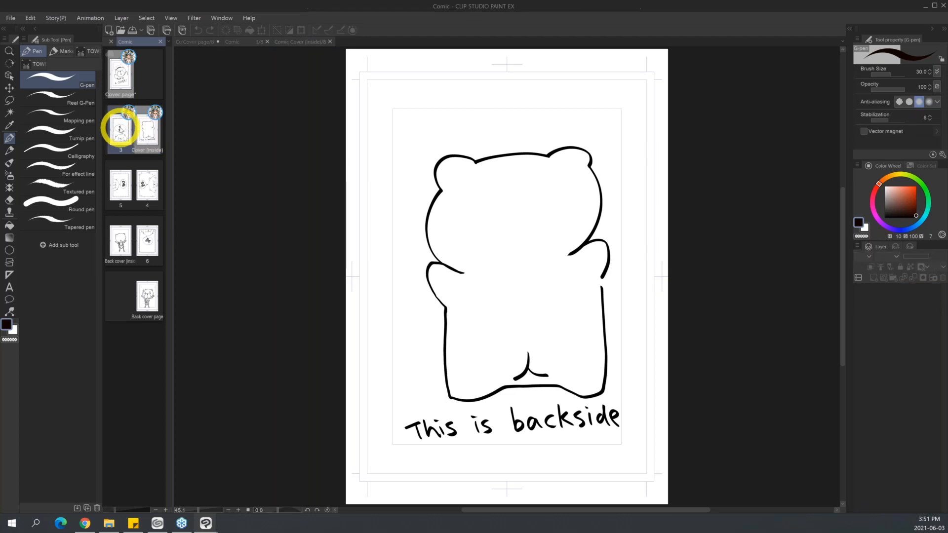
left_click(249, 43)
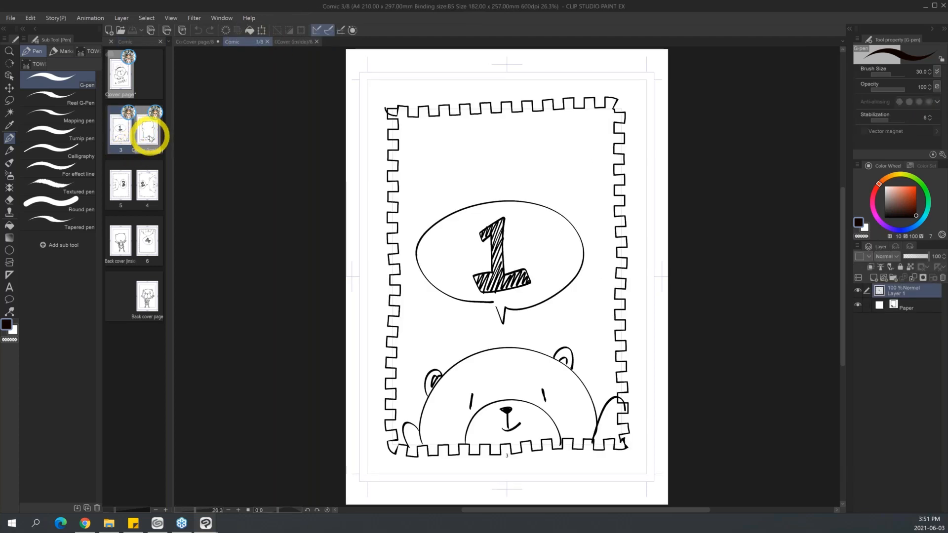
left_click(149, 136)
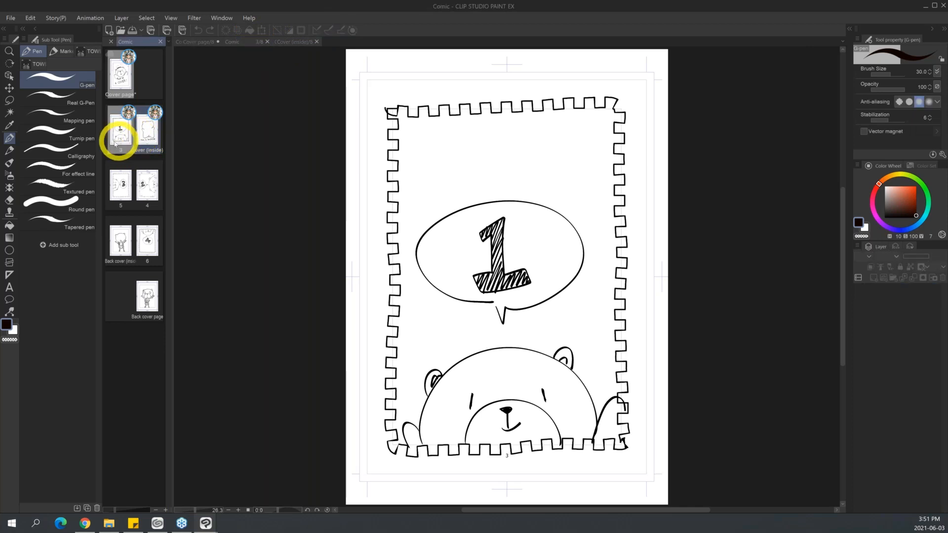
- Review the Page Reordering modes and swap pages 4 and 5 of the comic in the page manager
left_click(55, 19)
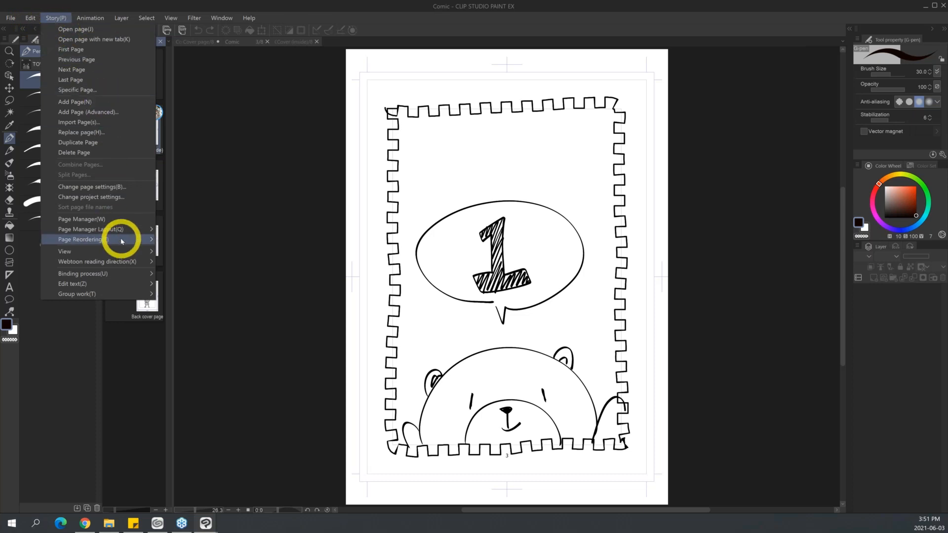
mouse_move(123, 241)
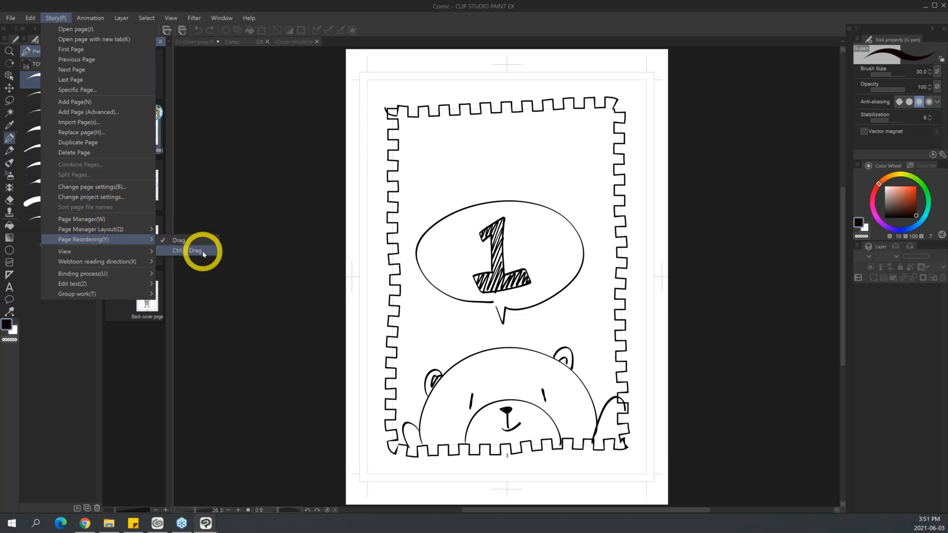
left_click(352, 15)
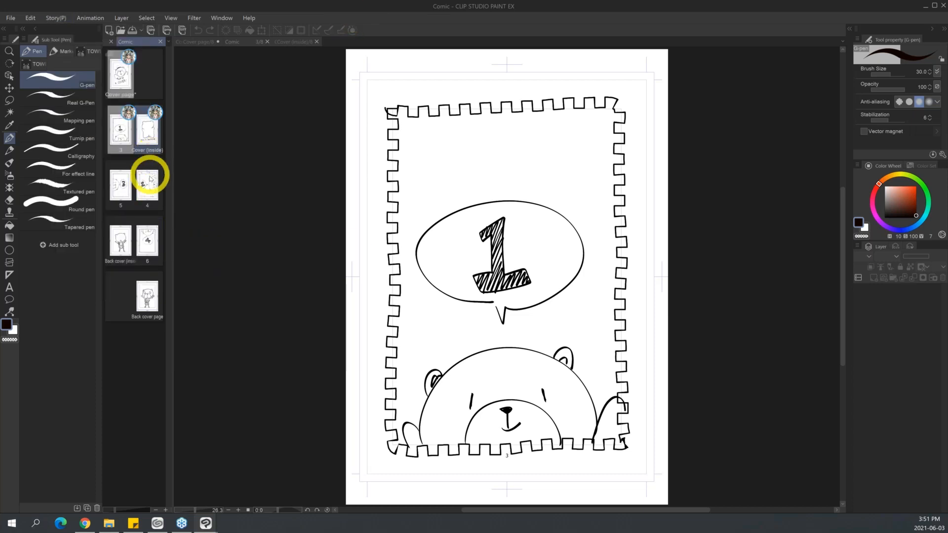
mouse_move(148, 189)
left_mouse_down()
mouse_move(133, 149)
mouse_move(147, 190)
mouse_move(117, 188)
left_mouse_up()
mouse_move(170, 217)
left_mouse_down()
mouse_move(148, 186)
mouse_move(111, 195)
left_mouse_up()
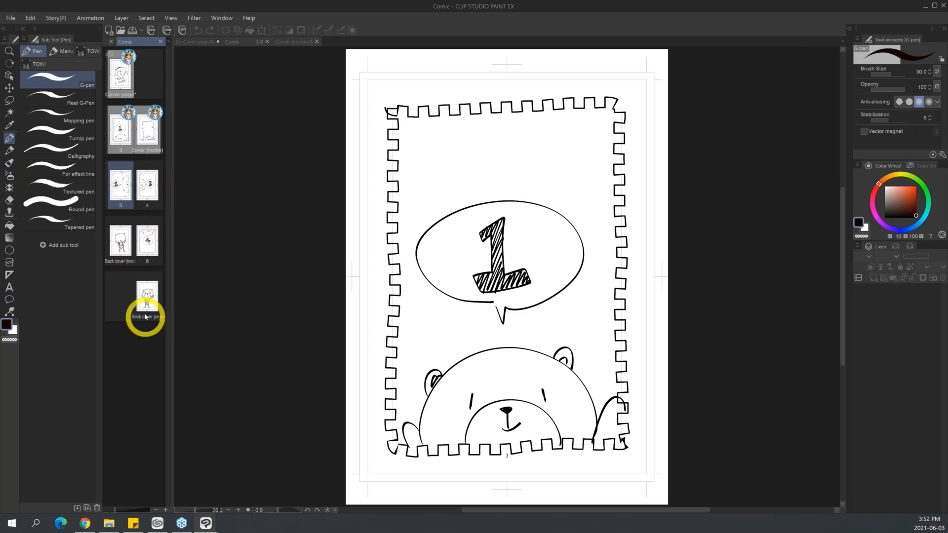
- Try to open the 3D Preview for Binding, and save the comic's cover page with its unsaved changes
left_click(10, 18)
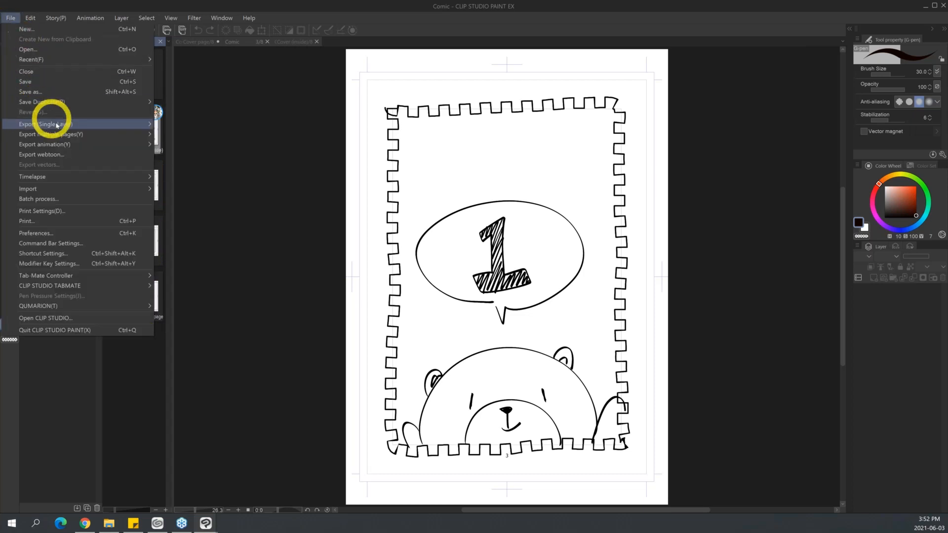
mouse_move(79, 134)
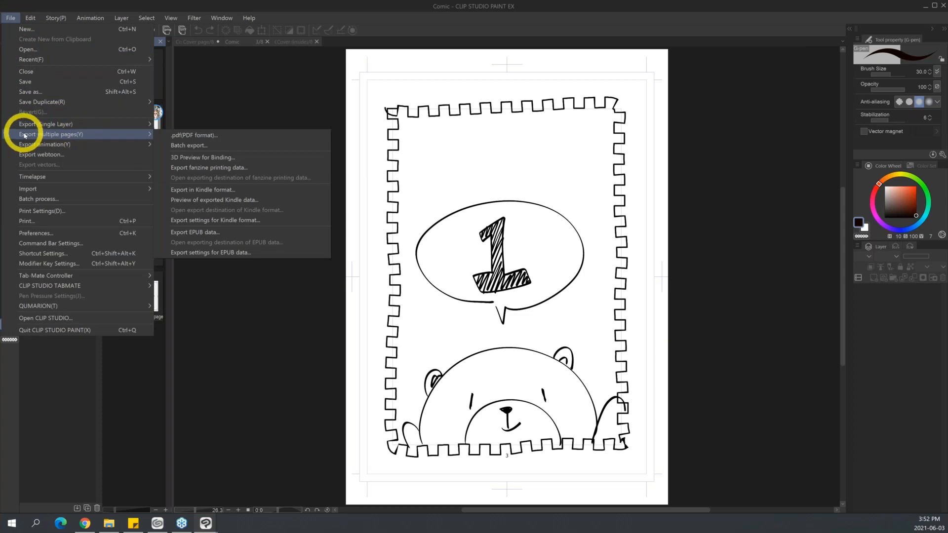
left_click(265, 157)
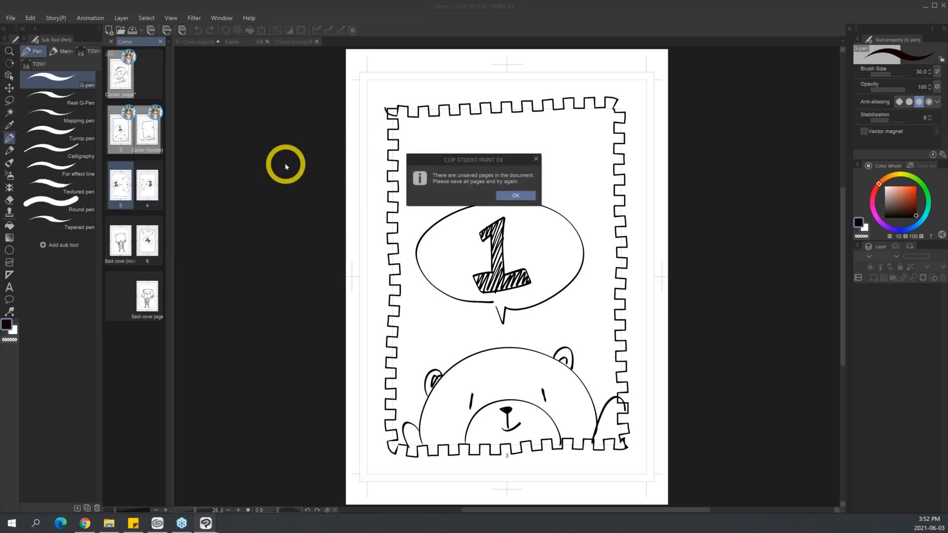
left_click(515, 195)
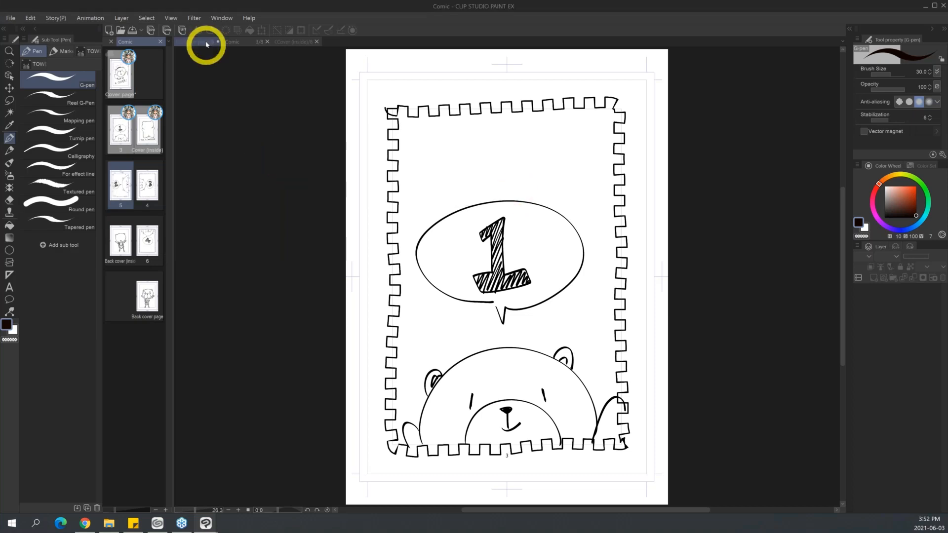
left_click(206, 43)
key("ctrl+s")
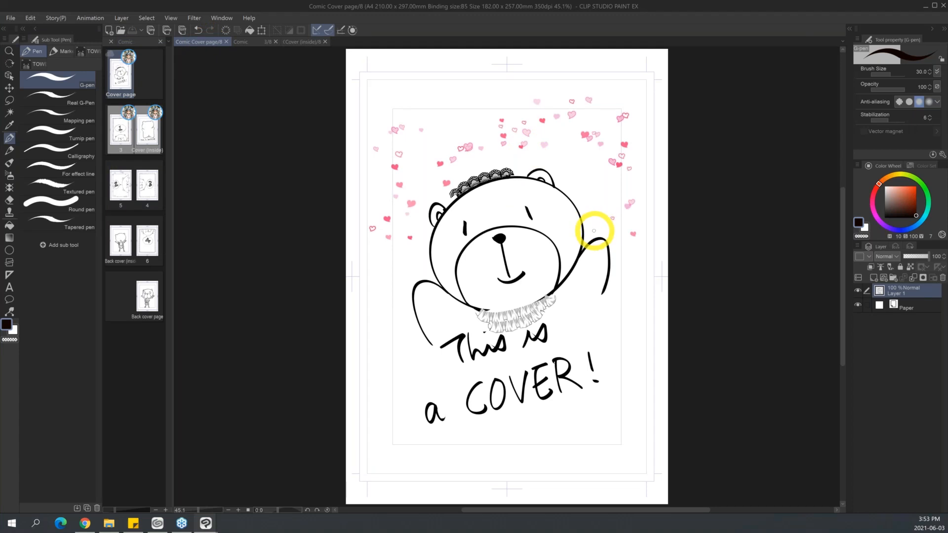
- Open the 3D Preview for Binding of the comic and tilt the closed book back
left_click(10, 18)
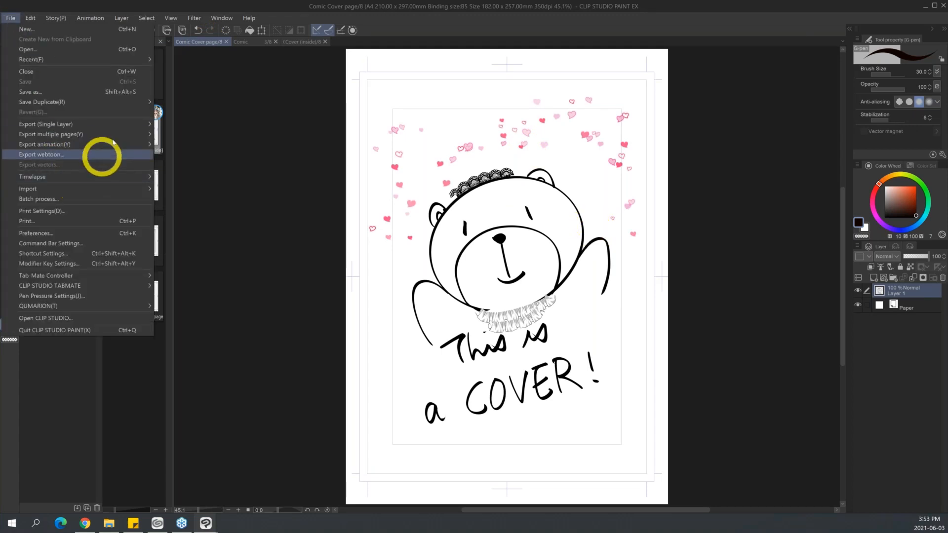
mouse_move(118, 134)
left_click(295, 158)
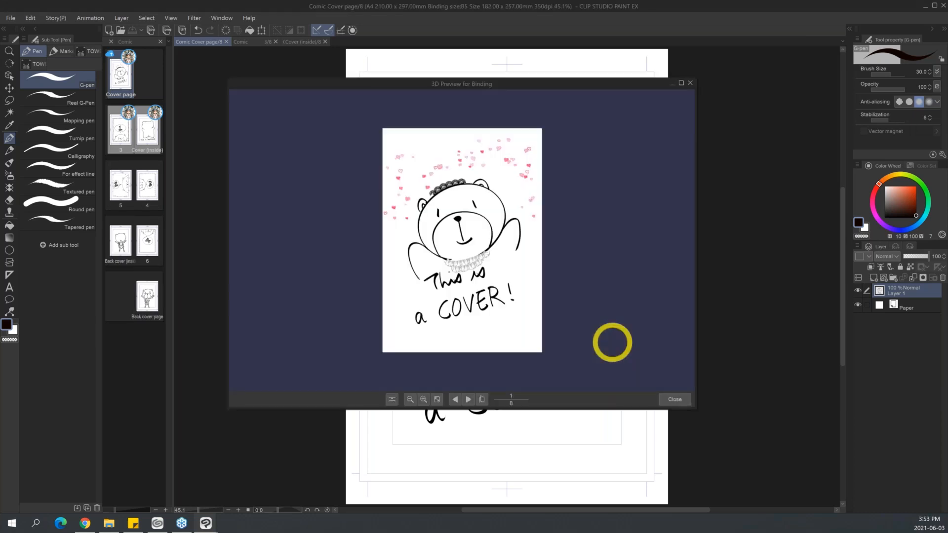
left_click_drag(537, 348, 526, 229)
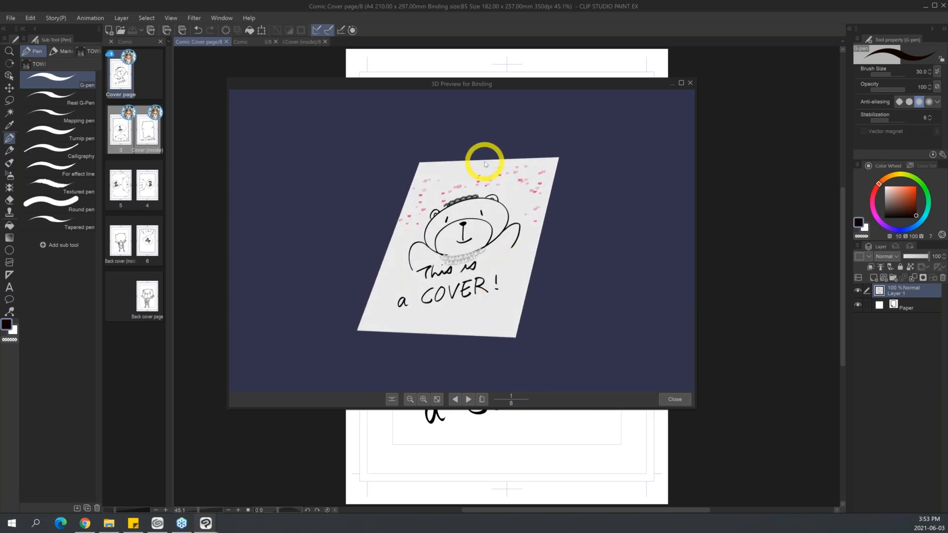
- Leaf back and forth through the bound comic, rotate the open spreads, return to the front cover once and close the 3D preview
left_click(468, 399)
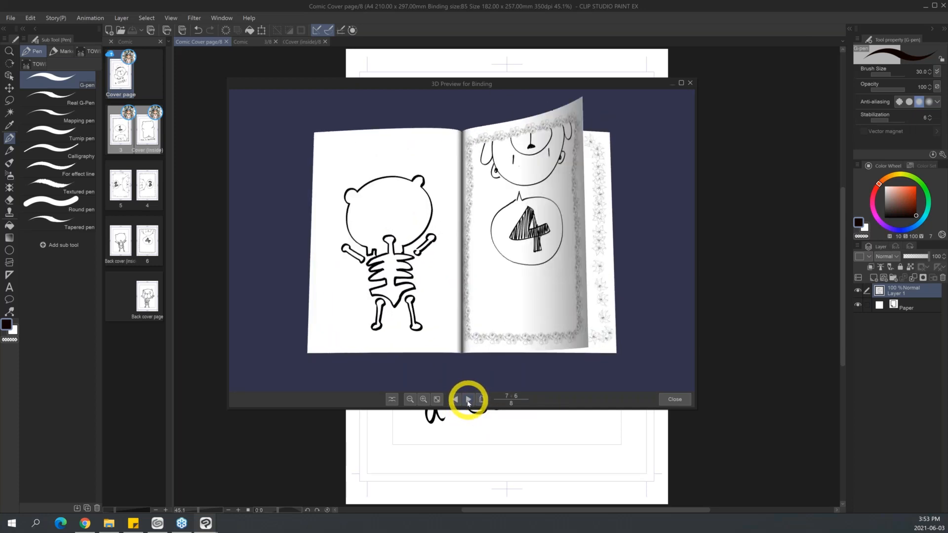
left_click(455, 402)
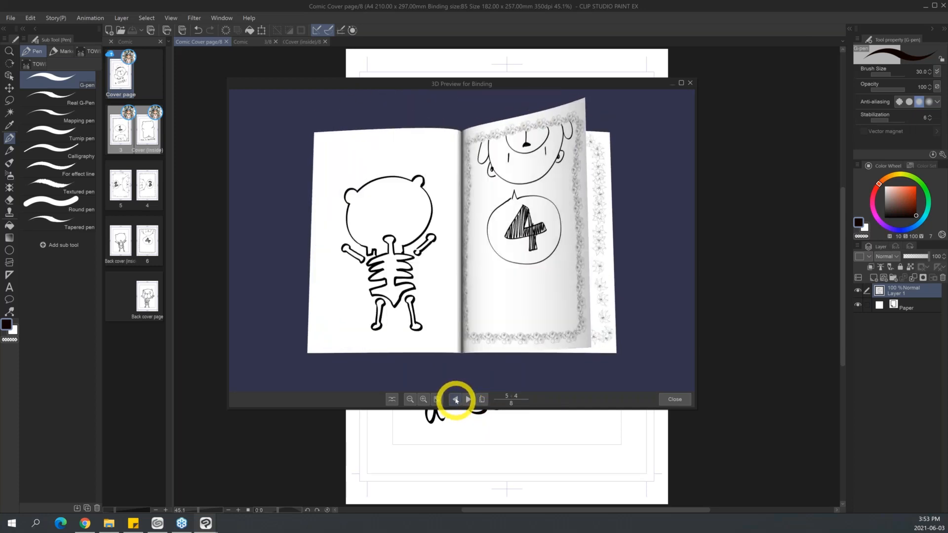
left_click_drag(482, 370, 564, 286)
left_click(455, 401)
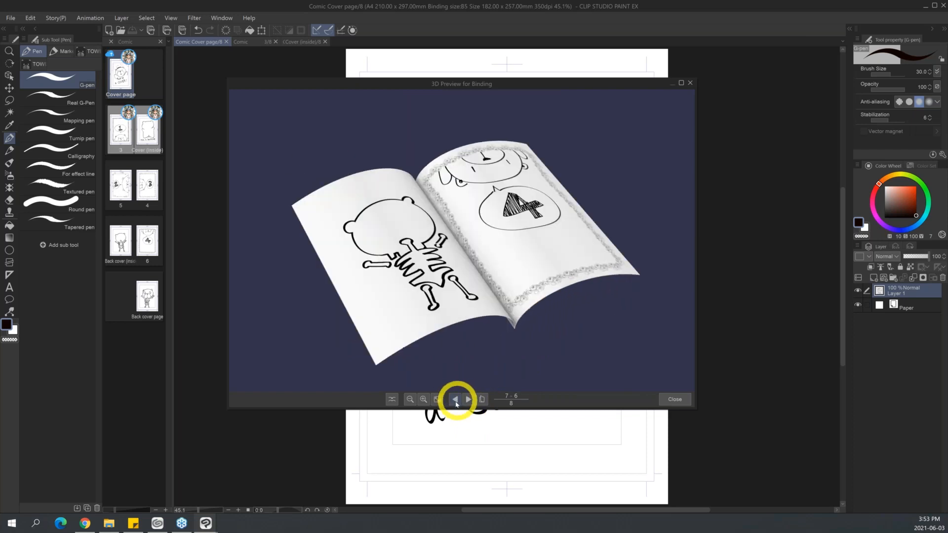
left_click(482, 400)
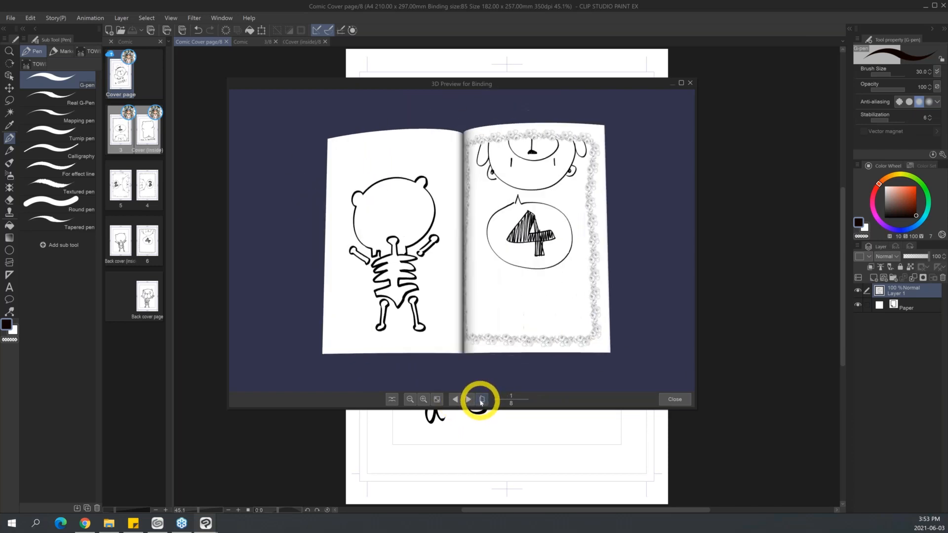
left_click(468, 399)
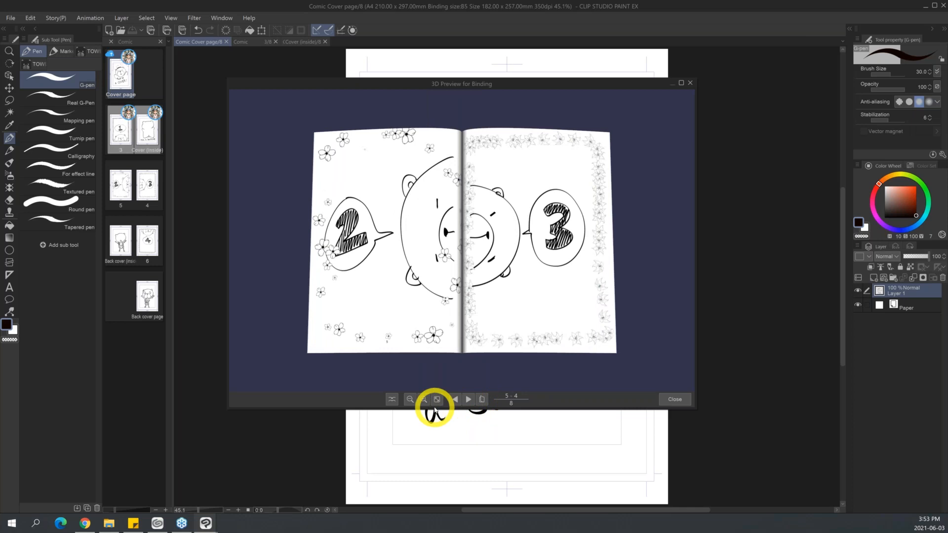
left_click_drag(567, 364, 533, 268)
left_click(690, 82)
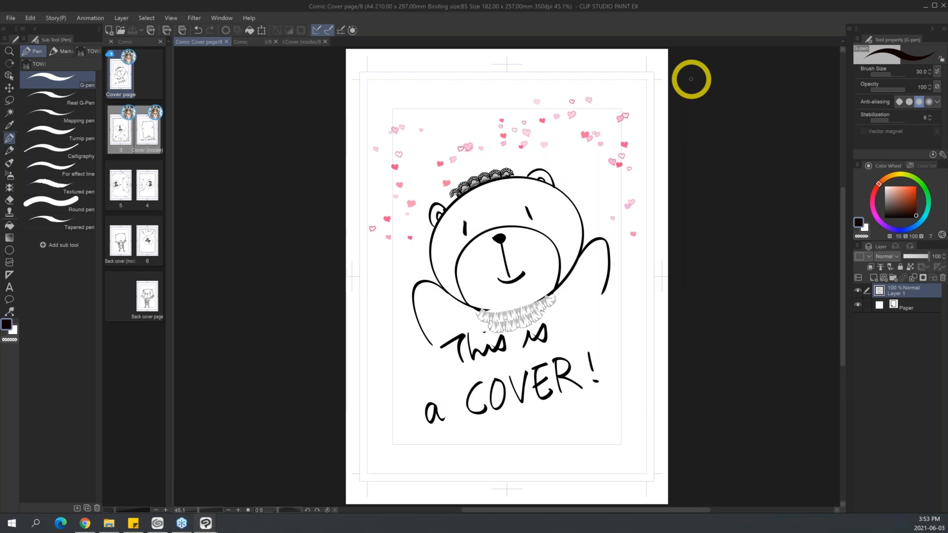
- Examine the title and author fields of the comic's EPUB data export and cancel the export
left_click(9, 19)
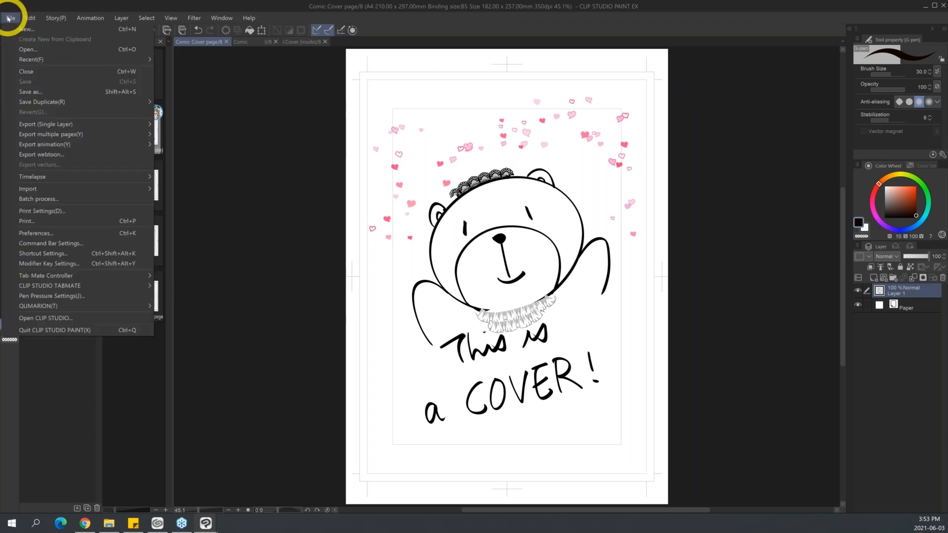
mouse_move(138, 135)
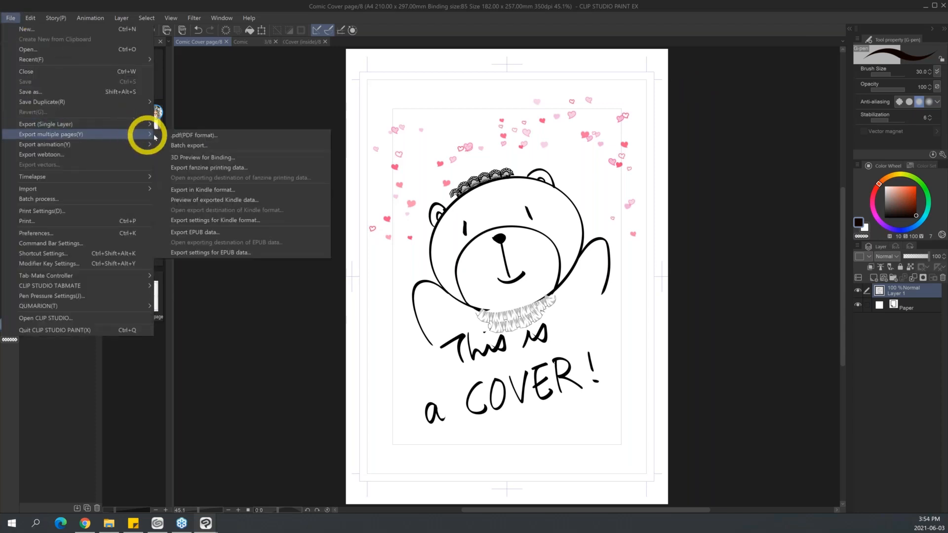
left_click(283, 232)
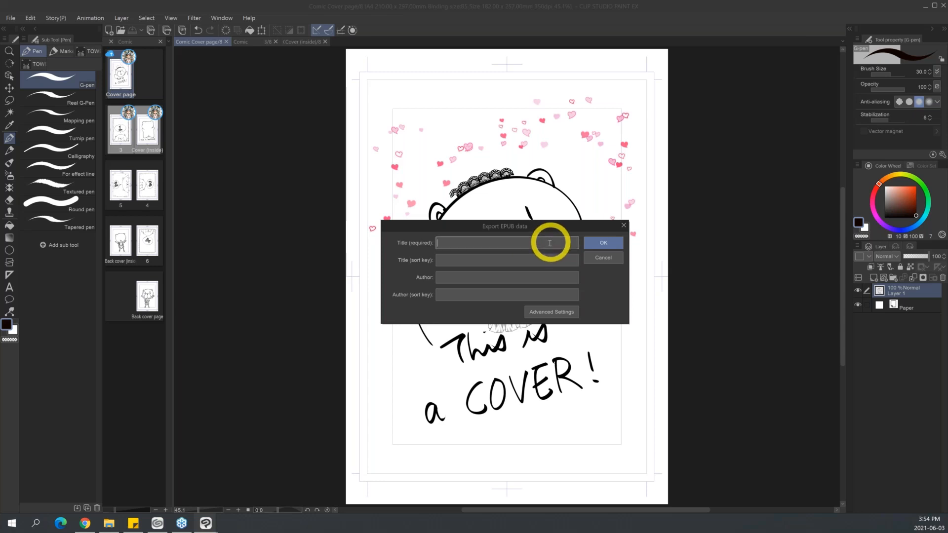
left_click(544, 278)
left_click(540, 293)
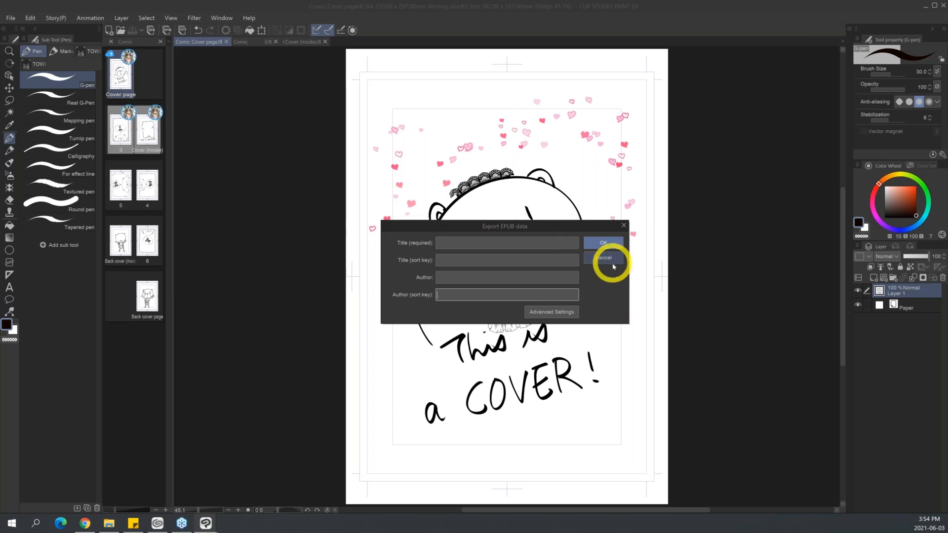
left_click(624, 227)
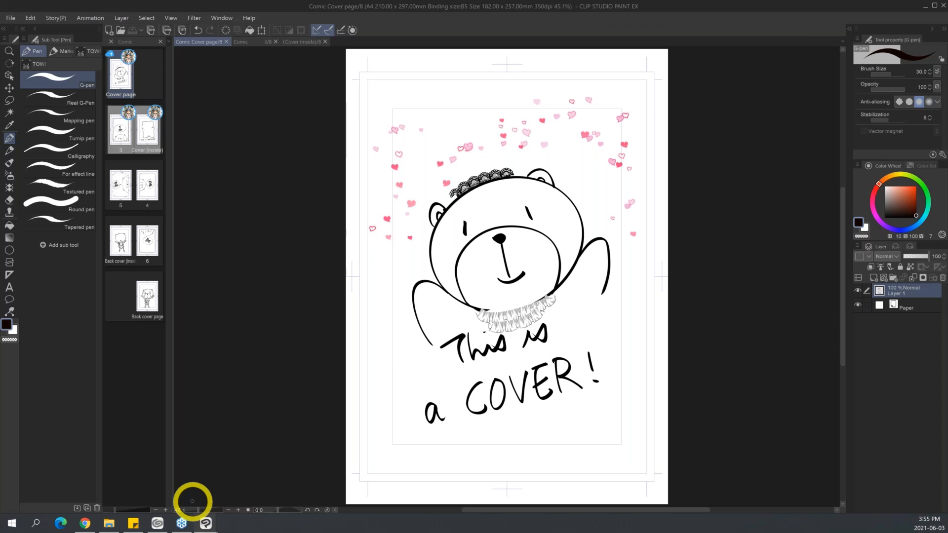
left_click(157, 524)
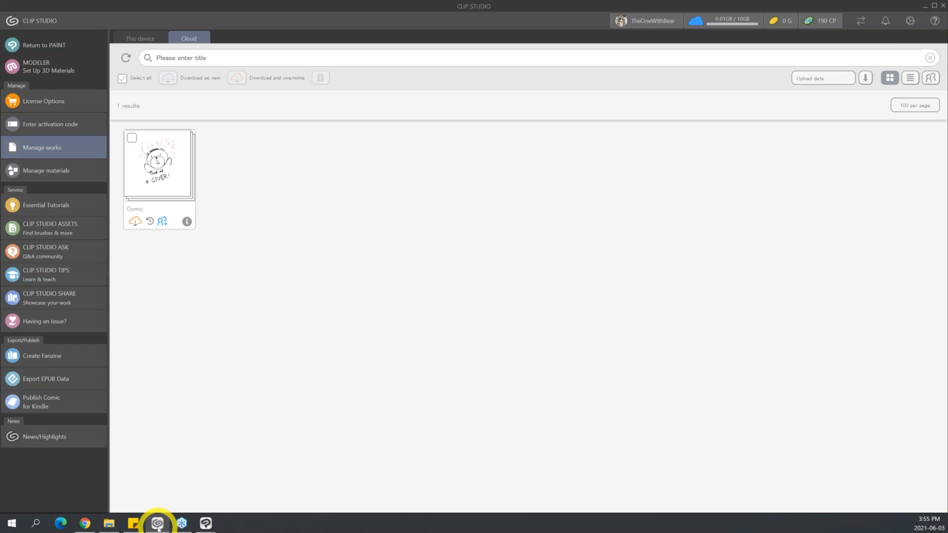
left_click(203, 522)
left_click(195, 491)
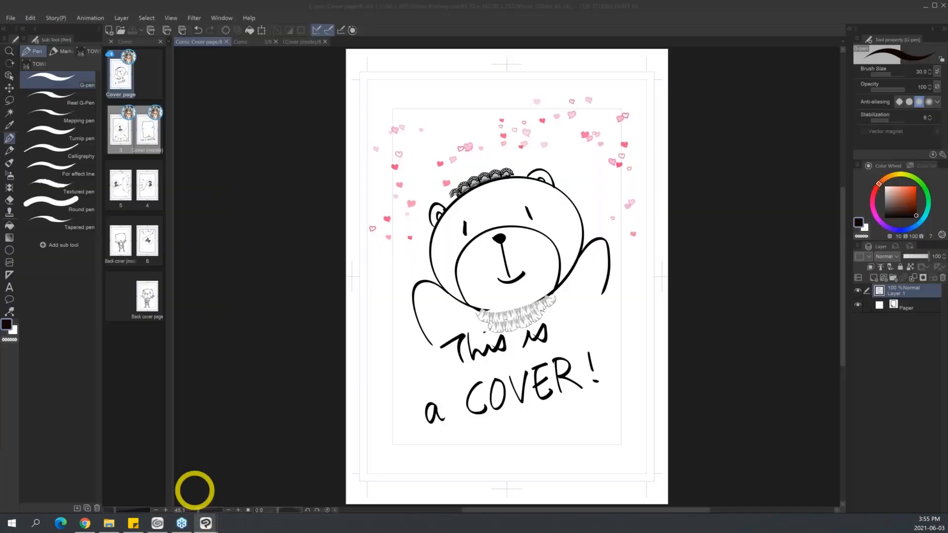
- Close the Comic page manager and its open cover, page 3 and inside cover documents, leaving only the UPDATE INFO side
left_click(159, 42)
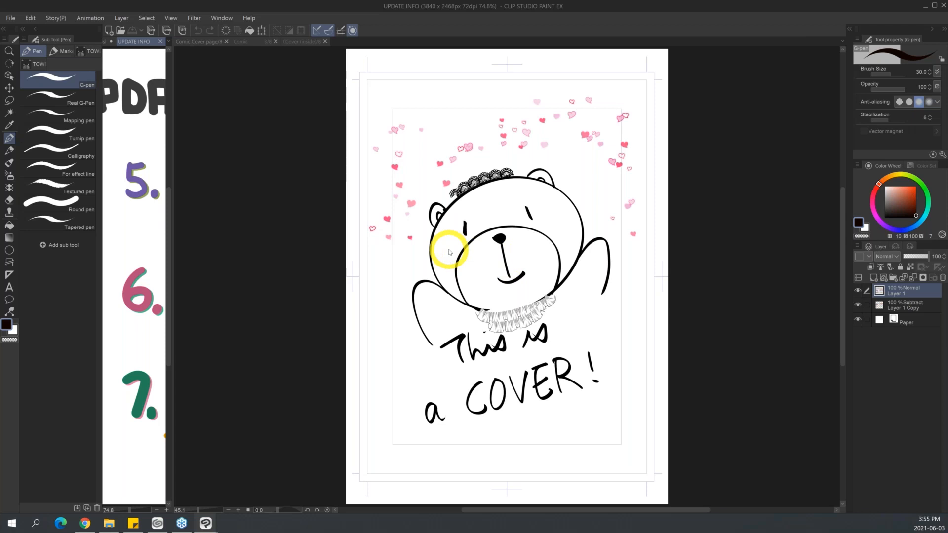
left_click_drag(175, 285, 503, 280)
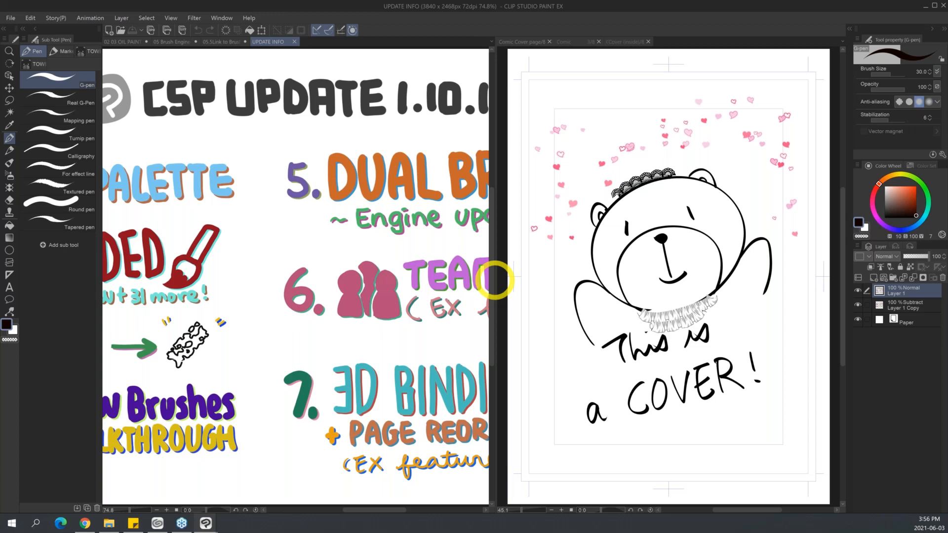
left_click(548, 41)
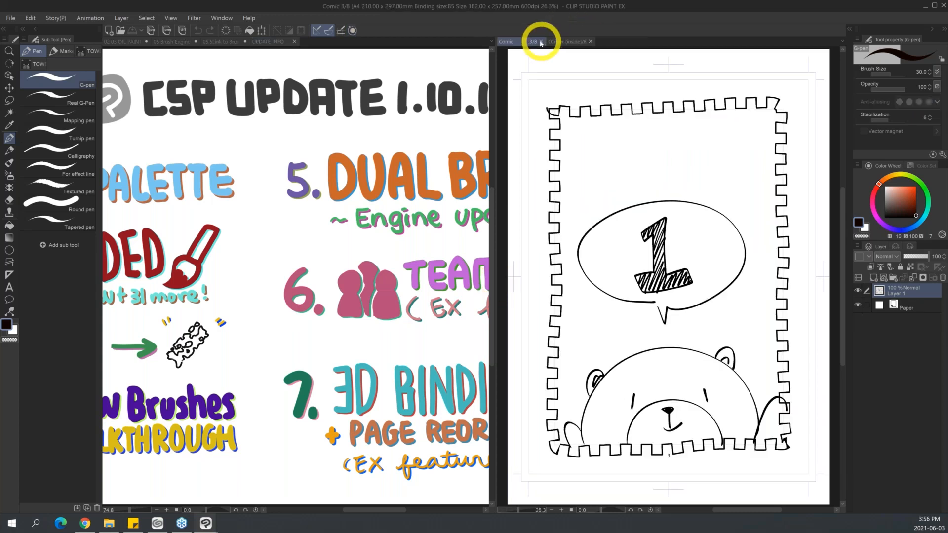
left_click(589, 41)
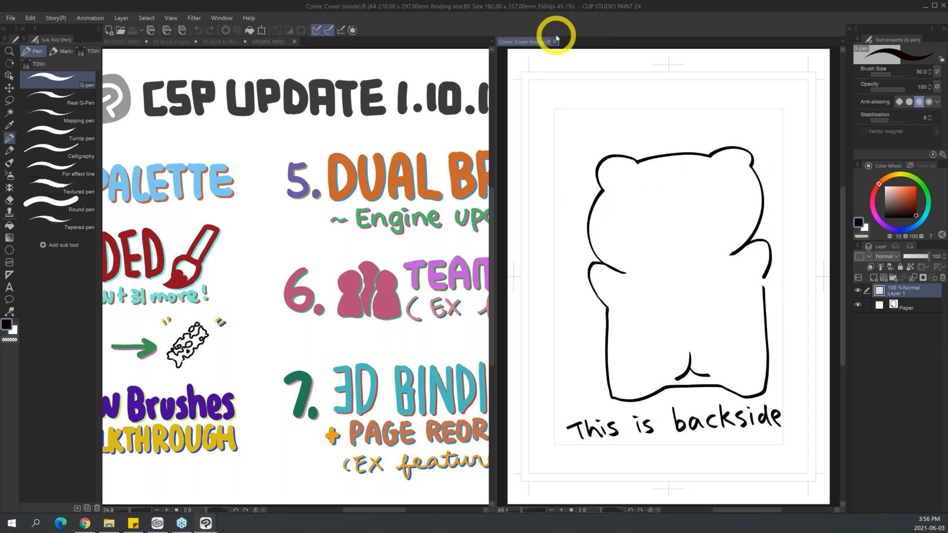
left_click(554, 42)
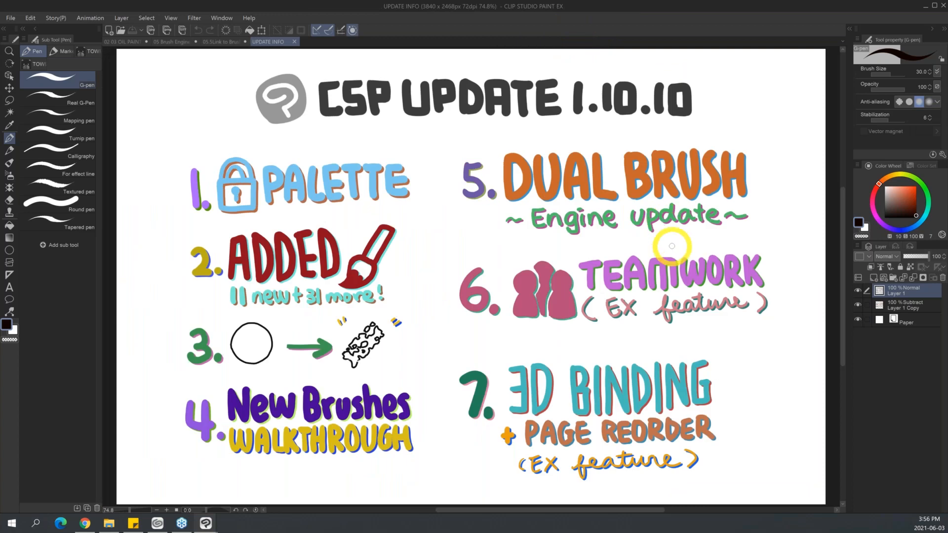
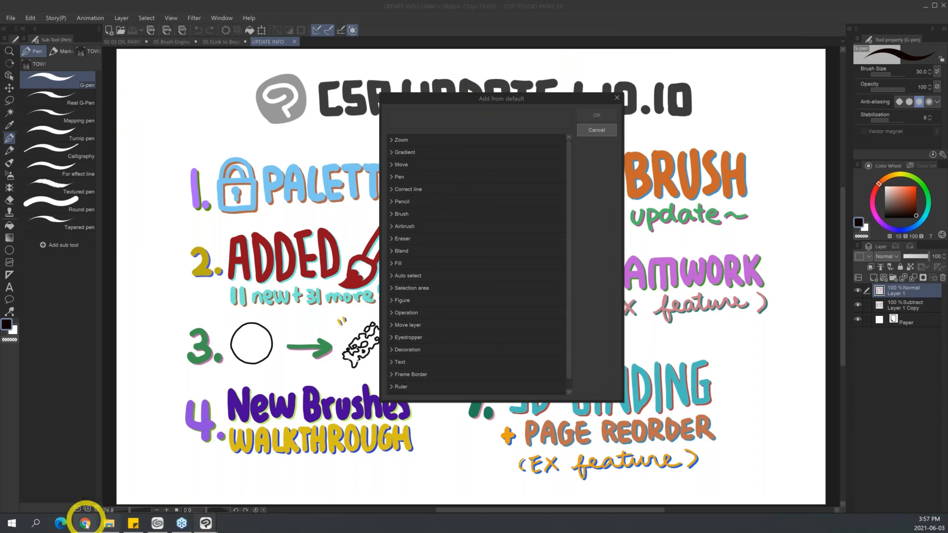
- Check the brush article for the Chalk brush's location and add Chalk from the default Pencil > Pastel sub tools
left_click_drag(943, 168, 944, 196)
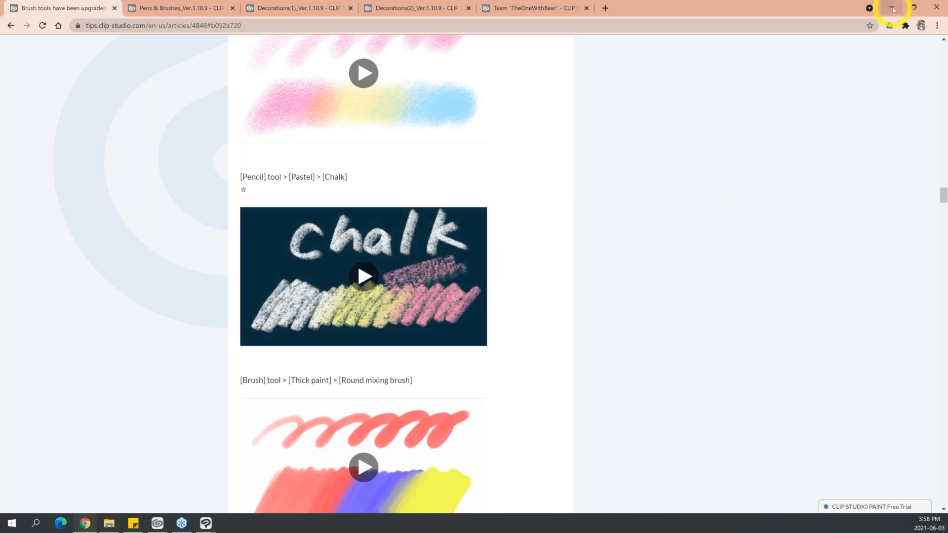
left_click(893, 10)
left_click(391, 201)
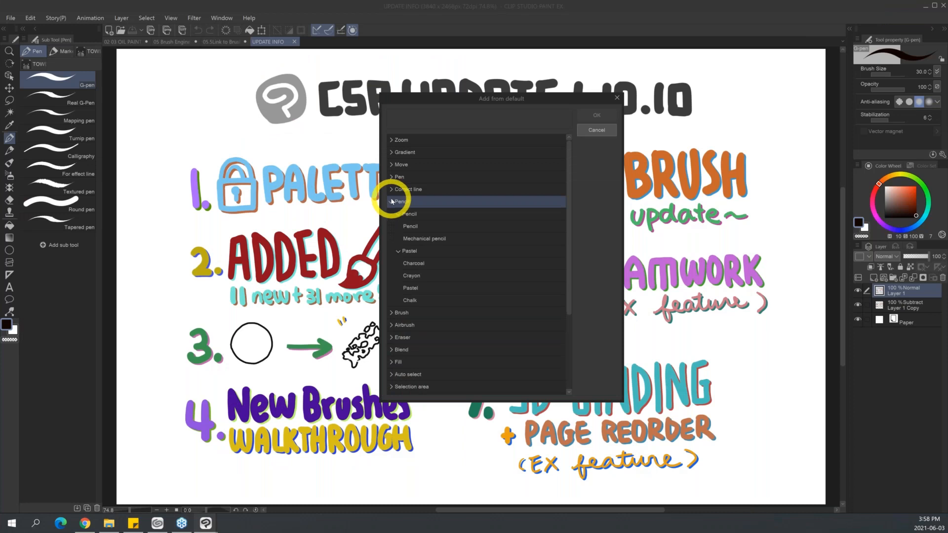
left_click(427, 302)
left_click(602, 117)
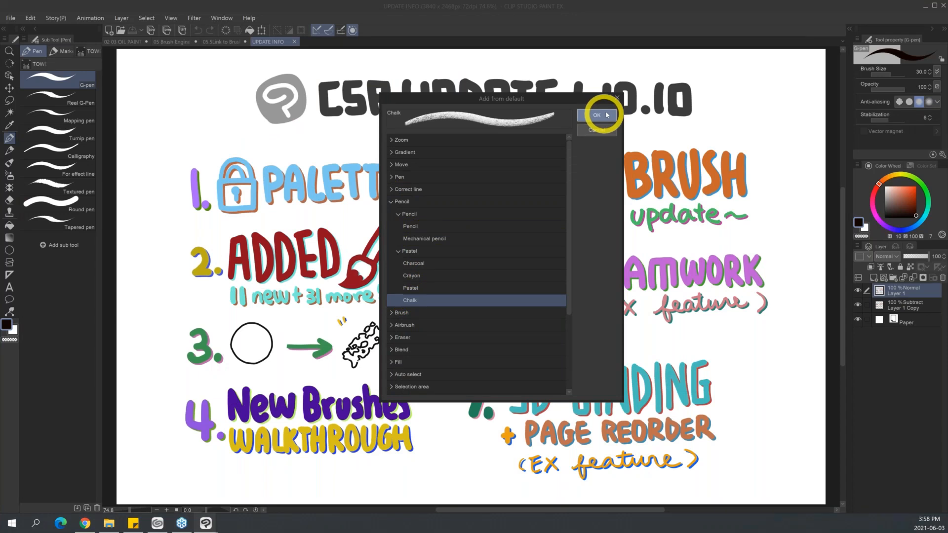
left_click(606, 115)
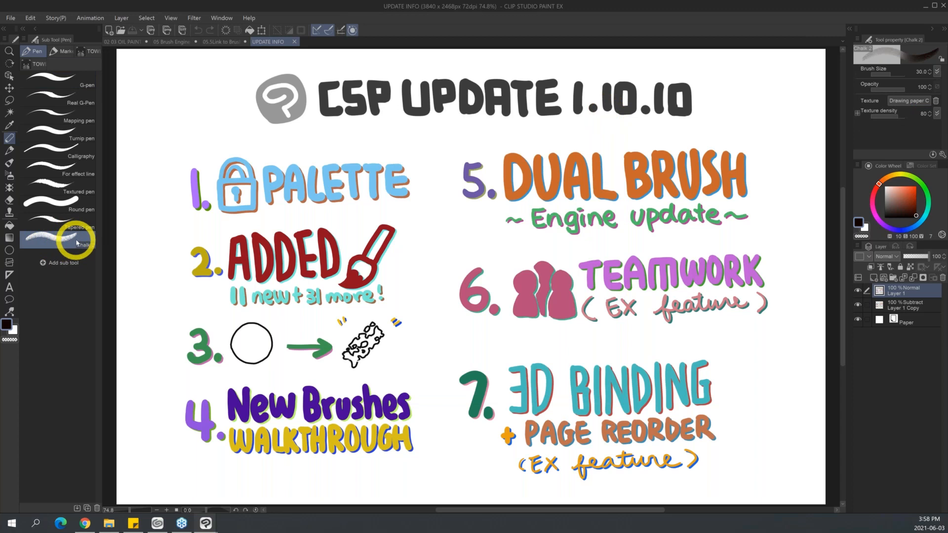
- Move the added Chalk 2 sub tool out of the Pen group into its own tool below Pen and select it
mouse_move(11, 157)
left_mouse_down()
mouse_move(12, 143)
mouse_move(13, 153)
left_mouse_up()
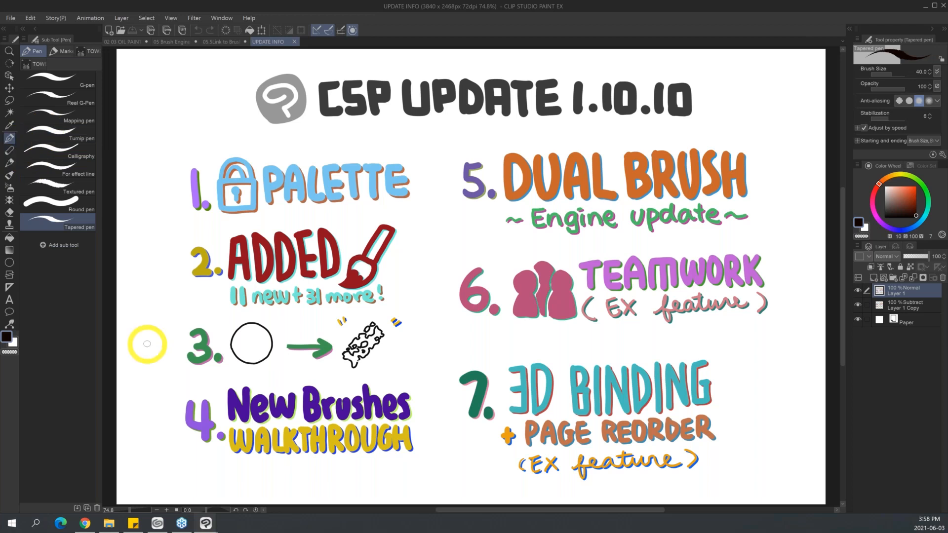
left_click(9, 151)
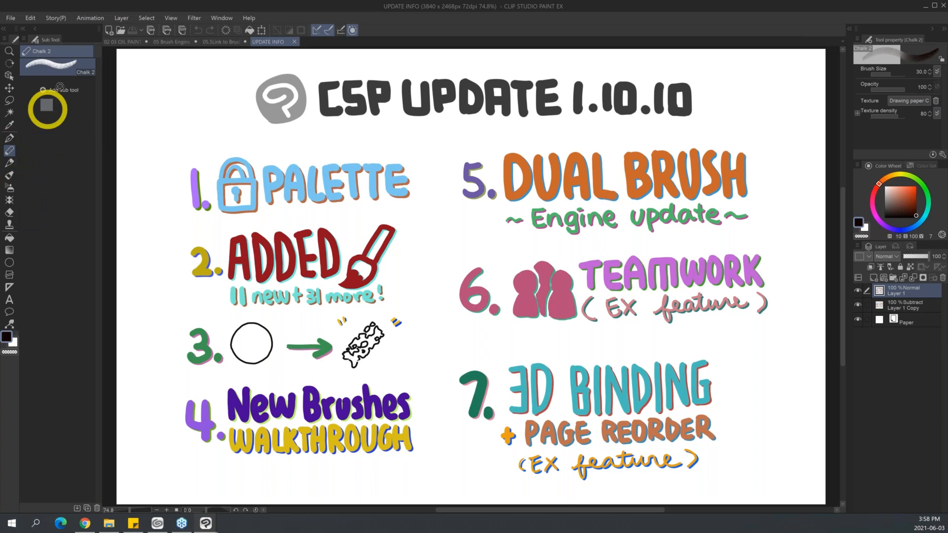
left_click_drag(60, 86, 62, 73)
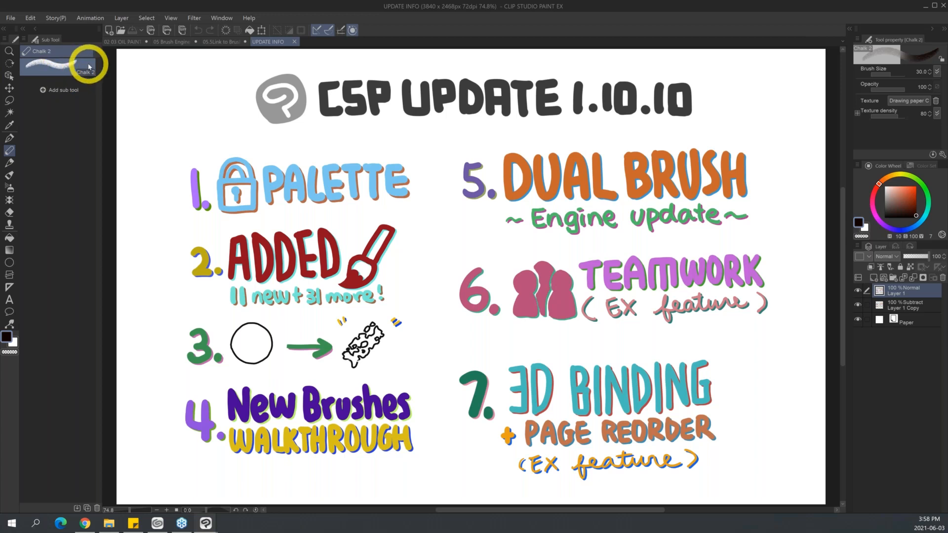
- Close the UPDATE INFO, Link to Brush Size, Brush Engine explained2 and OIL PAINT documents in Clip Studio Paint without saving changes
left_click(158, 523)
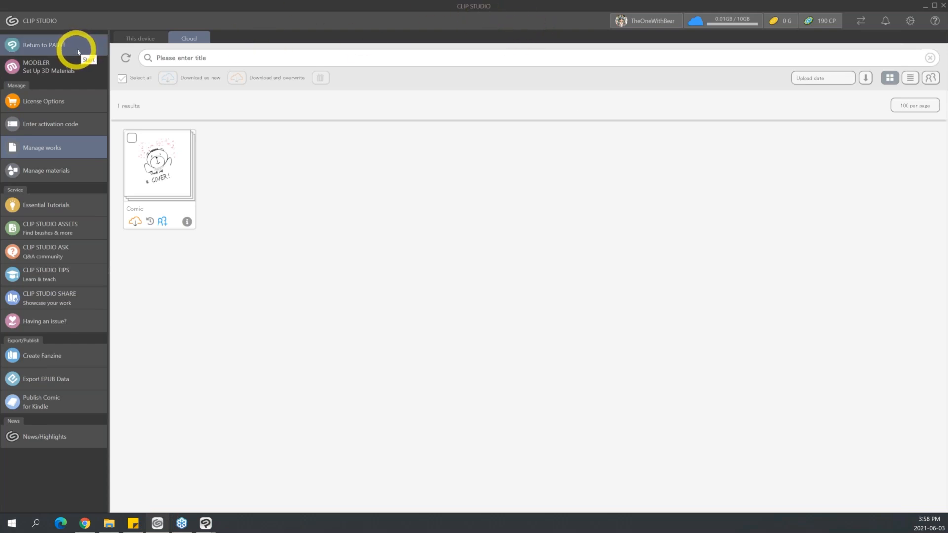
left_click(206, 525)
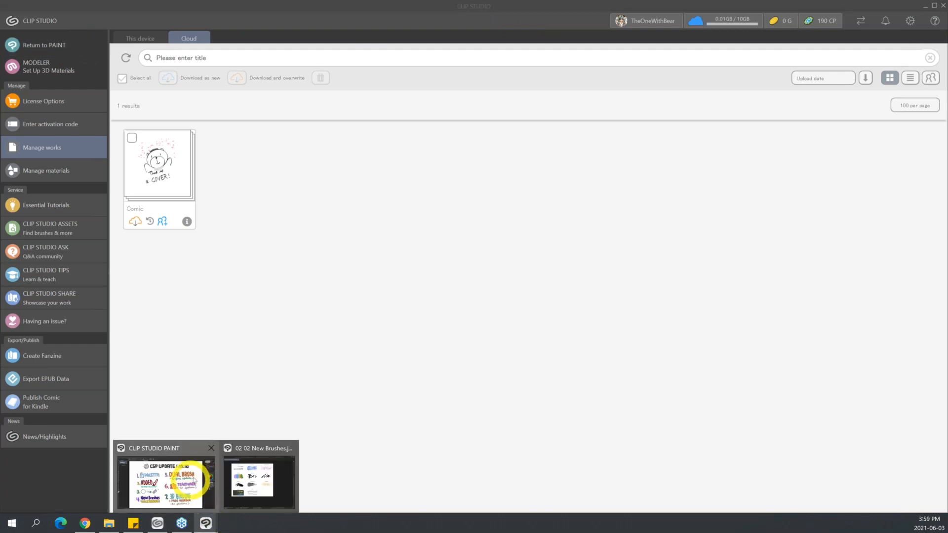
left_click(157, 474)
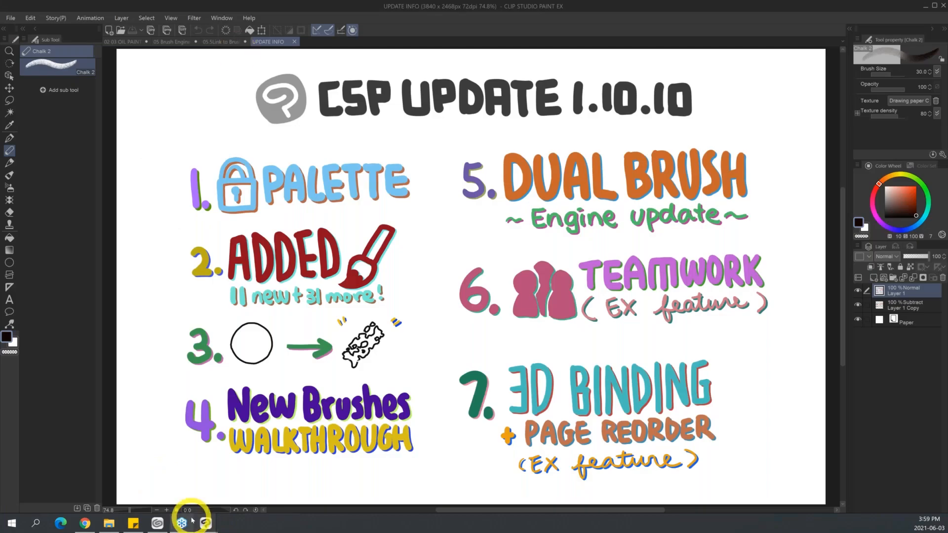
key("ctrl+w")
key("ctrl+w")
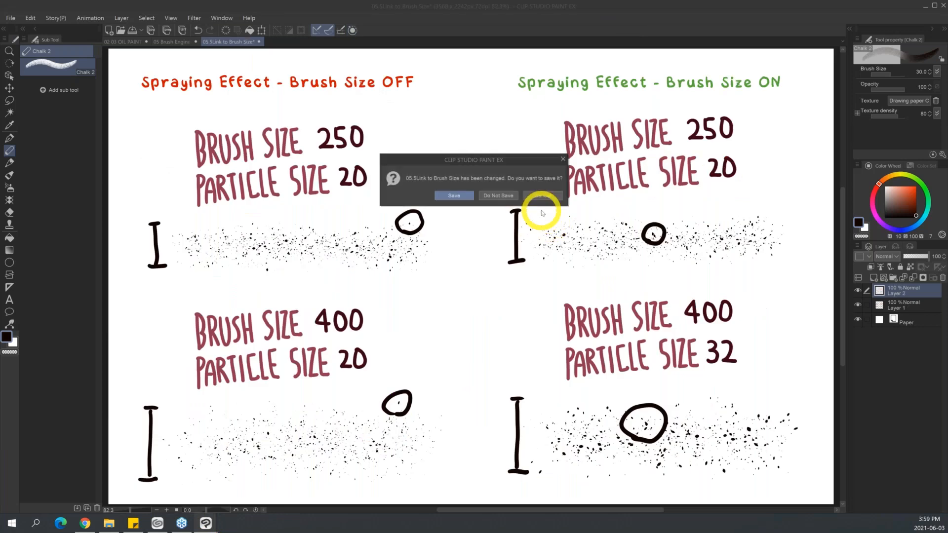
left_click(507, 195)
key("ctrl+w")
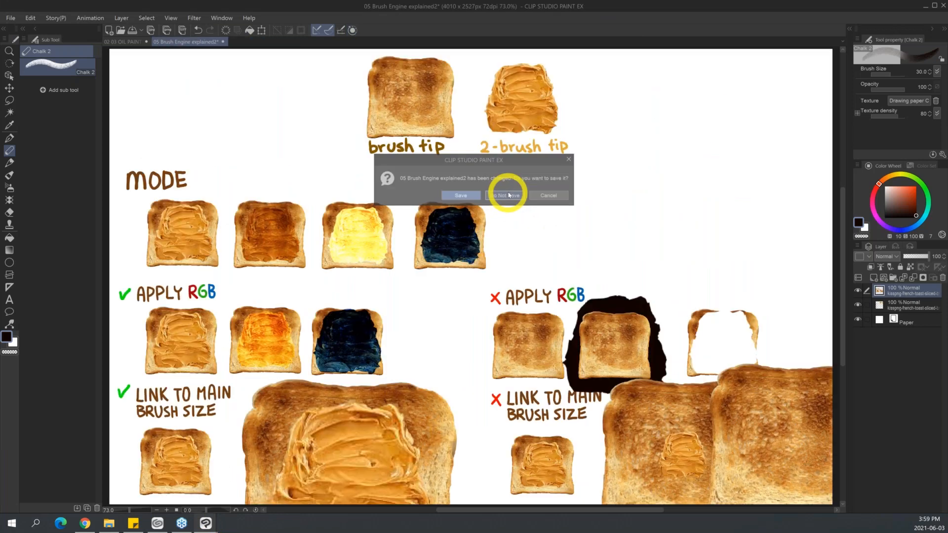
left_click(507, 192)
key("ctrl+w")
left_click(509, 192)
- Restart Clip Studio Paint into the Reset to original defaults dialog, examine the Tool option, and dismiss the dialog without resetting
left_click(944, 5)
left_click(944, 5)
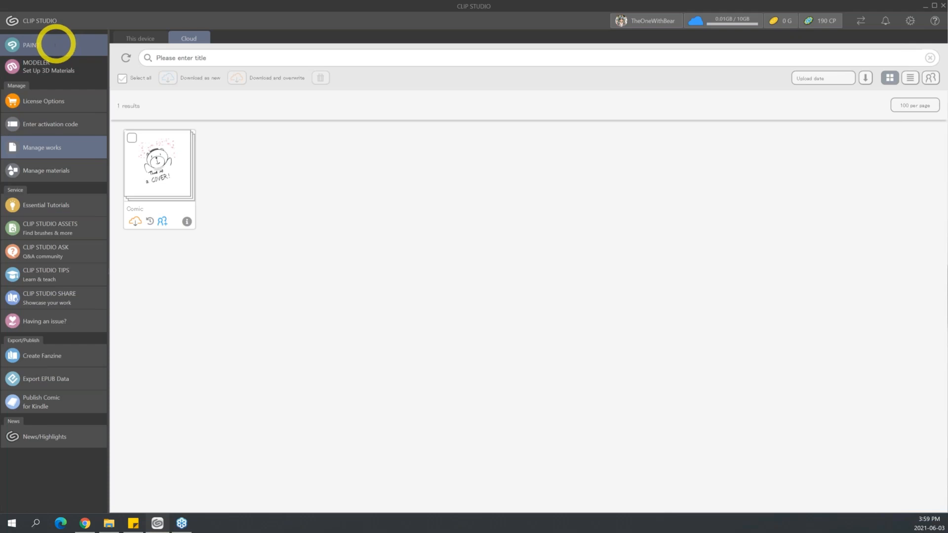
left_click(57, 44)
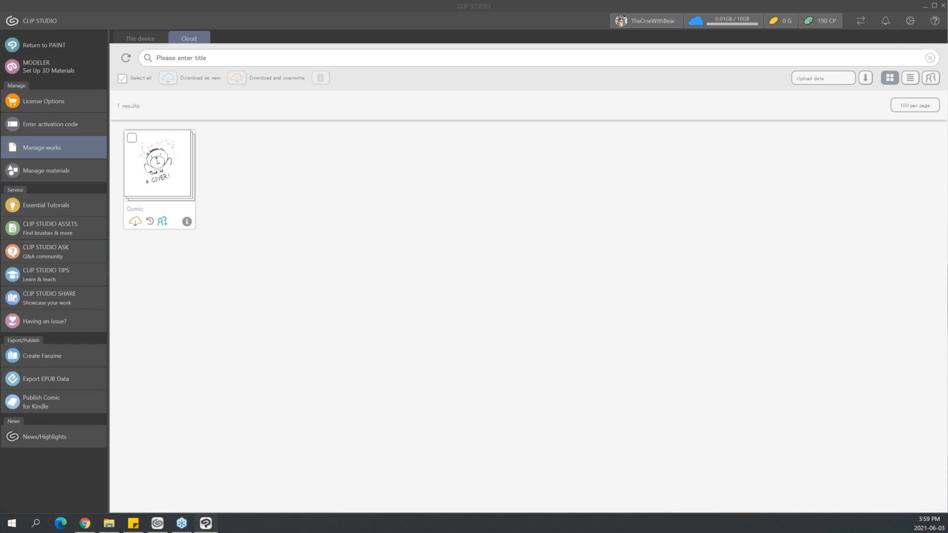
left_click(397, 157)
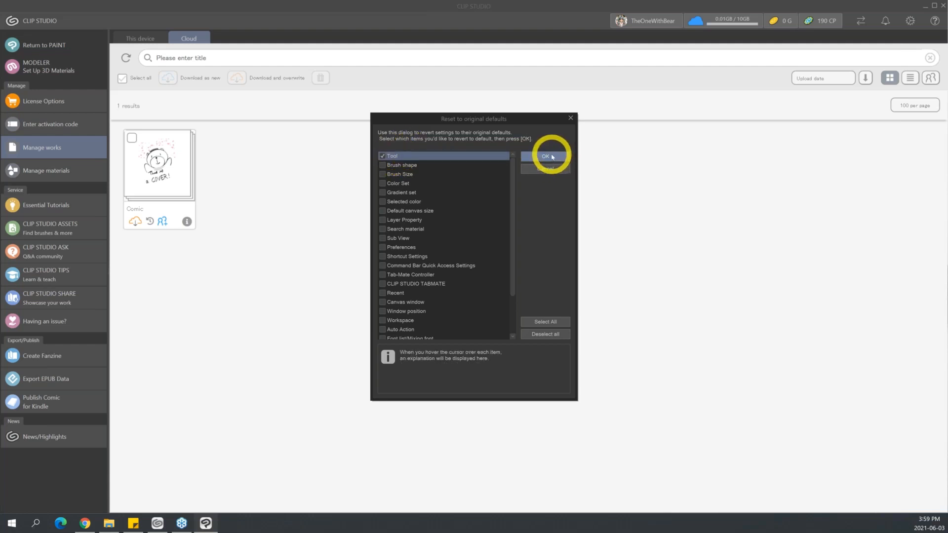
left_click(571, 118)
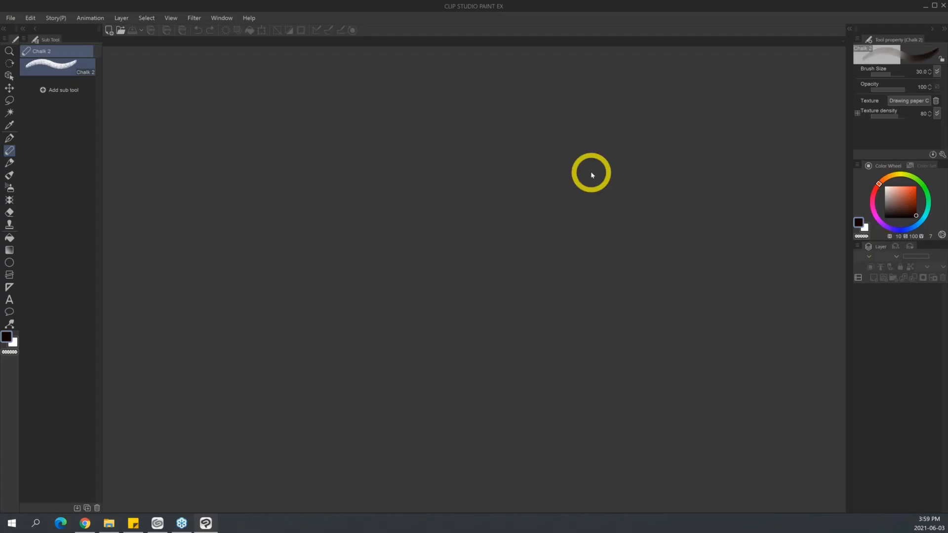
- Create a new blank 1920 x 1080 px, 72 dpi illustration canvas
key("ctrl+n")
left_click(581, 162)
key("slash")
left_click(532, 273)
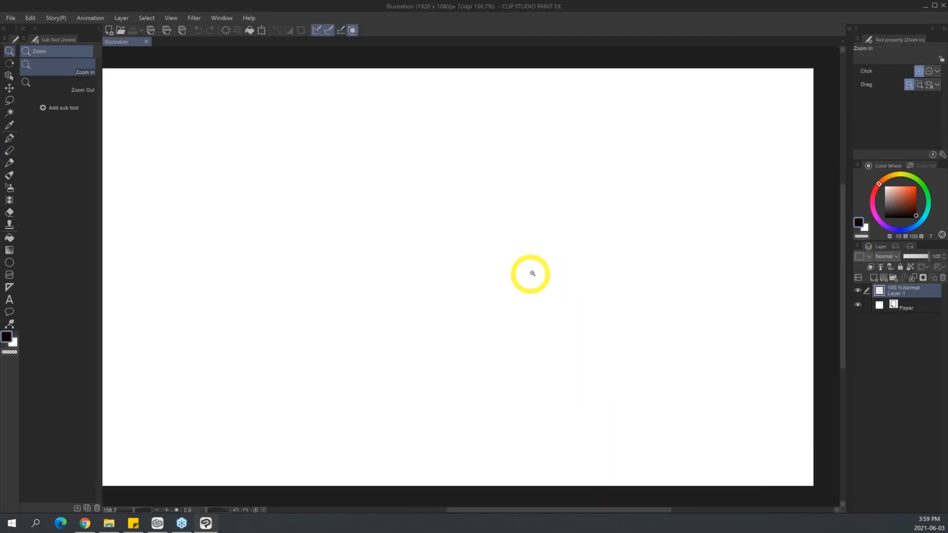
left_click(533, 274)
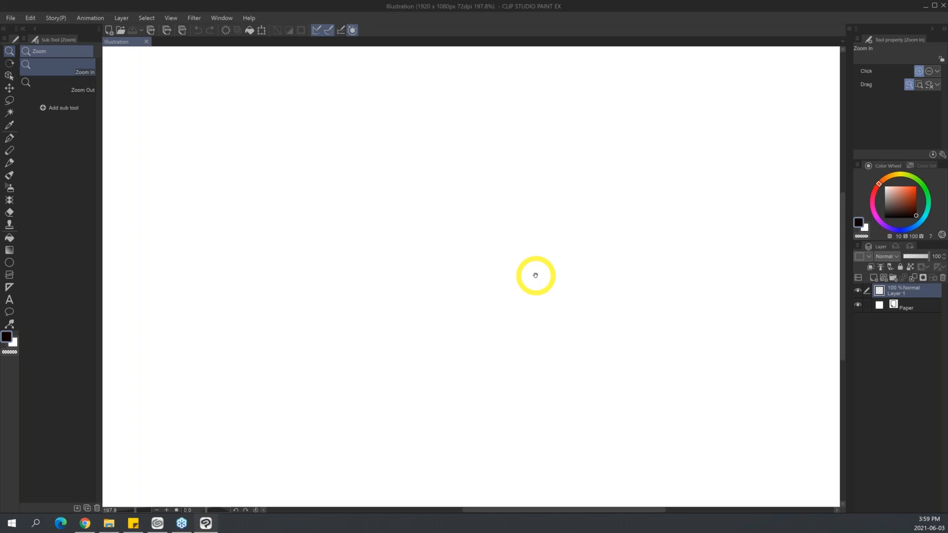
- Delete the Chalk 2 sub tool together with its separate tool below Pen, and switch to the Pen tool
left_click(9, 150)
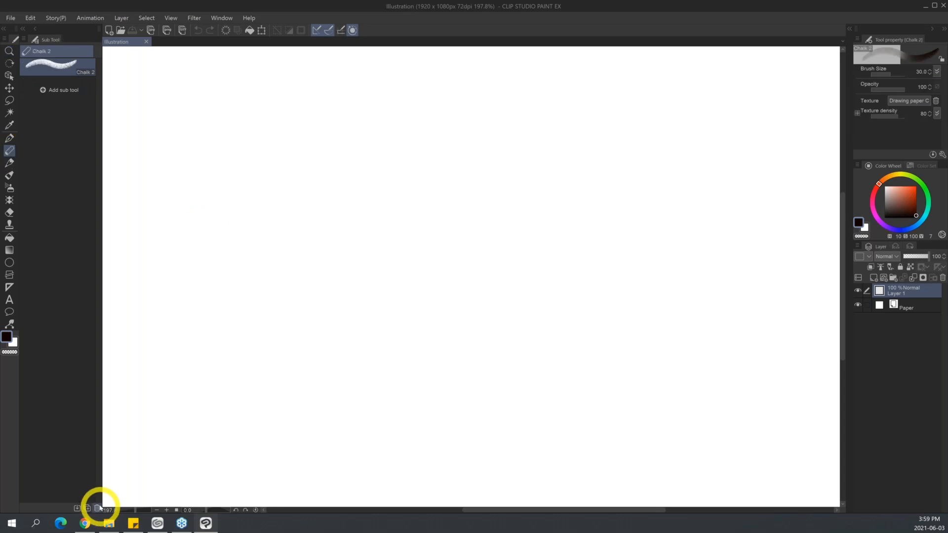
key("g")
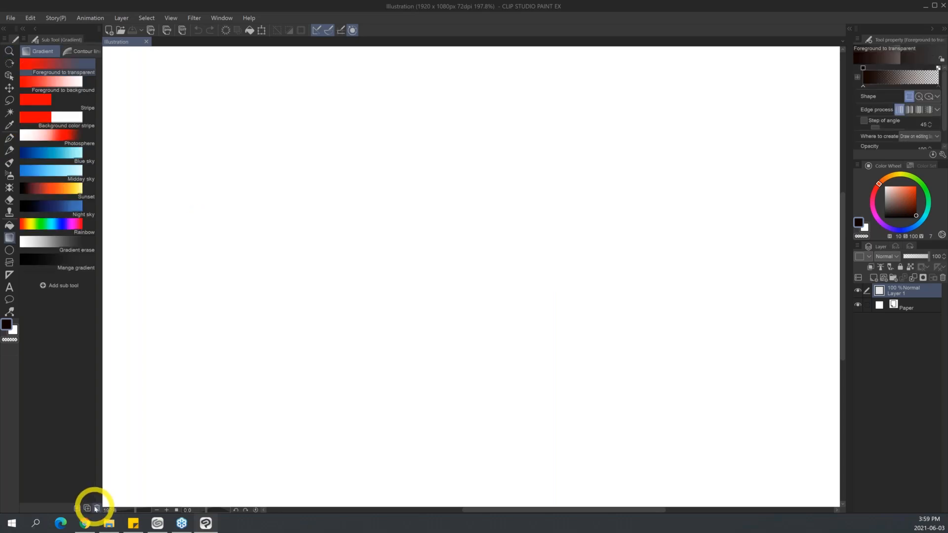
left_click(11, 138)
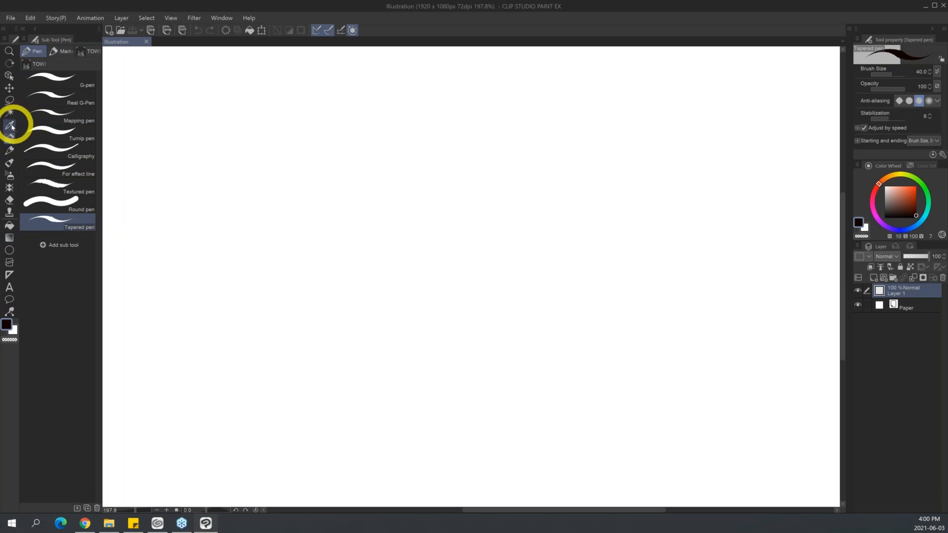
- Pick the Thick oil paint brush after viewing the Pencil sub tools, and reduce its brush size to 70
left_click(8, 150)
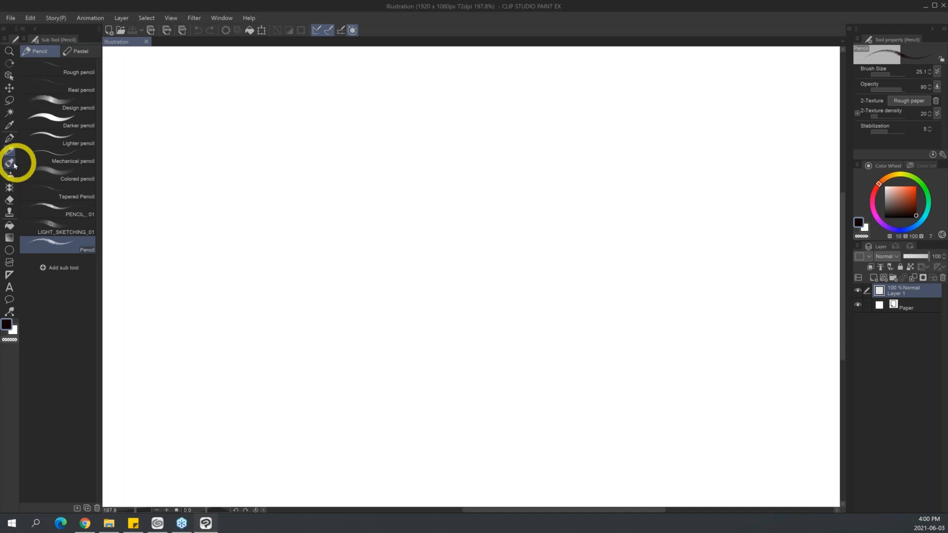
left_click(9, 163)
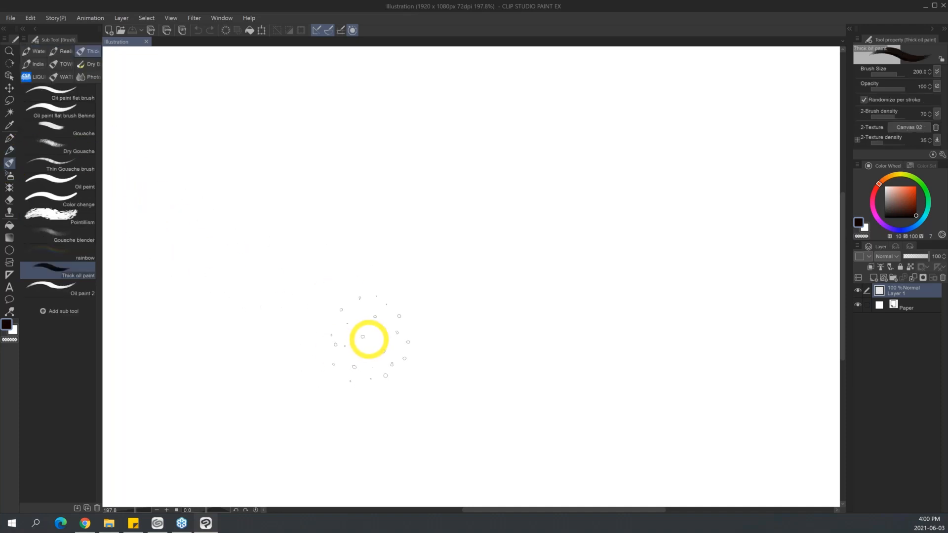
key("bracketleft")
key("bracketleft")
key("bracketleft")
key("bracketleft")
key("bracketleft")
key("bracketleft")
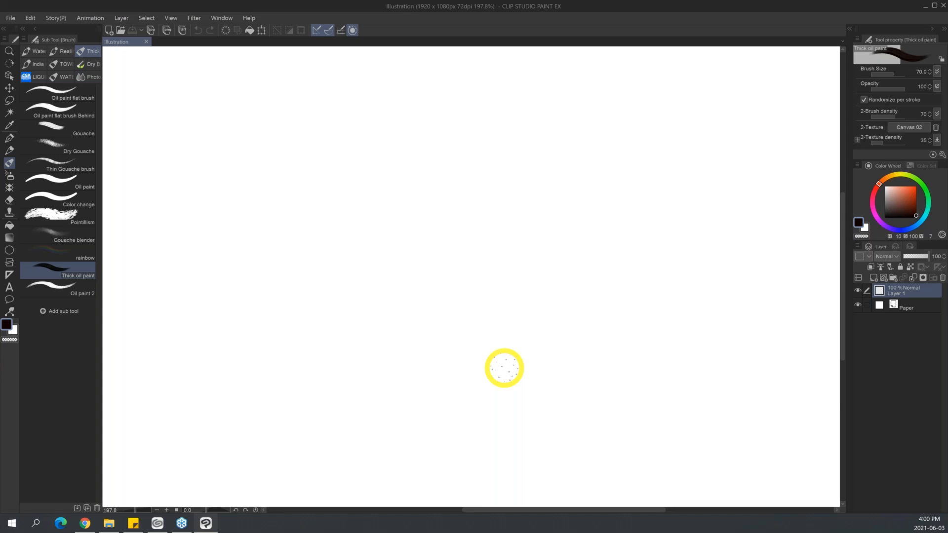
- Select the Watercolor splash sub tool in the Brush tool's Watercolor group
left_click(36, 51)
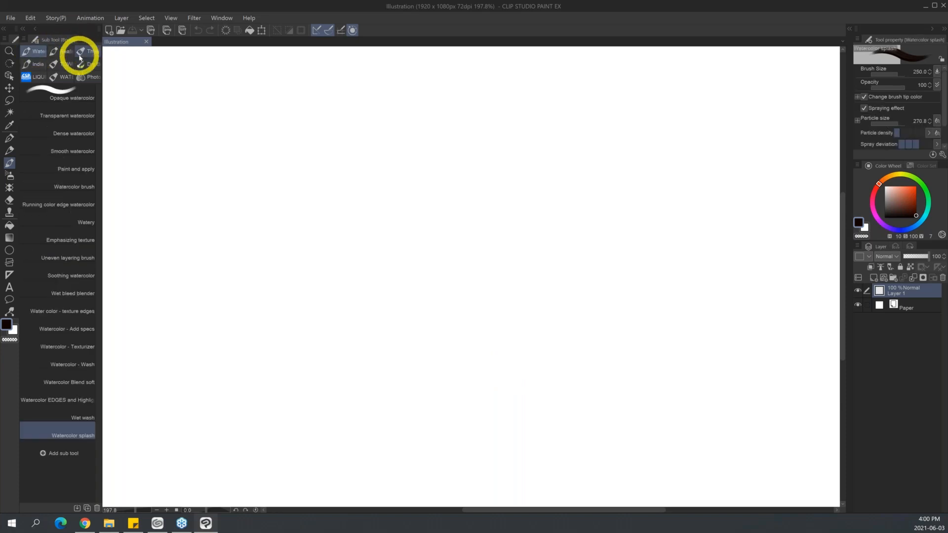
left_click(91, 417, "ctrl")
left_click(86, 425)
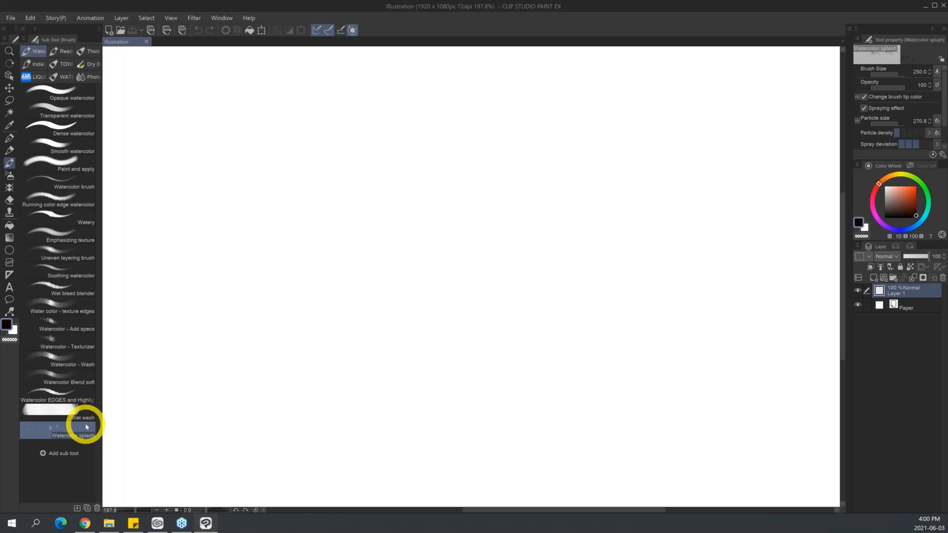
- Examine Wet wash and Watercolor splash among the default Brush > Watercolor sub tools and leave the list without adding any
left_click(23, 38)
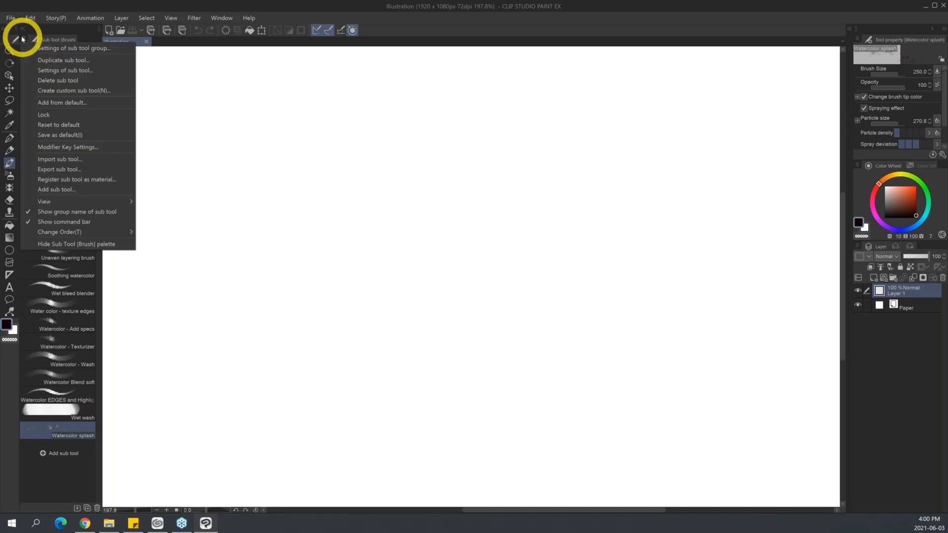
left_click(104, 104)
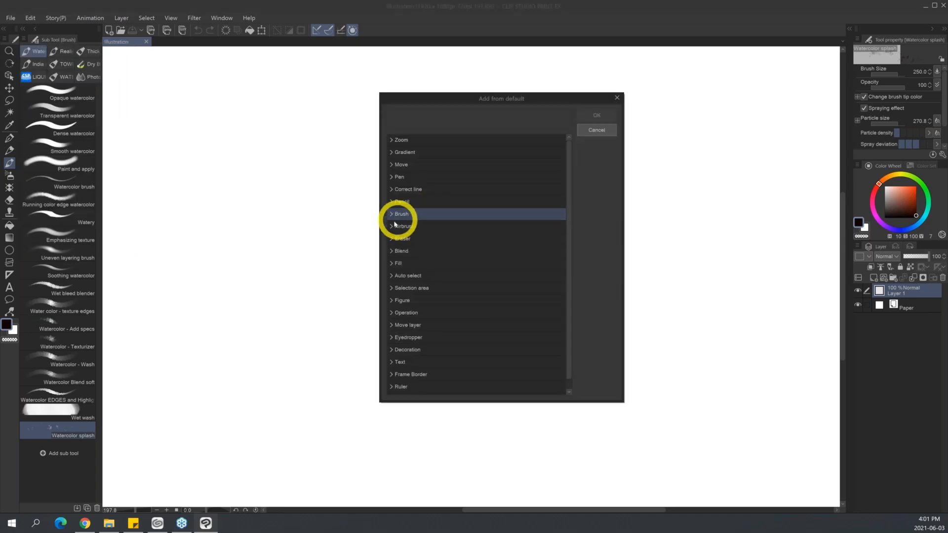
left_click(392, 214)
scroll(570, 213, "down", 2)
left_click(445, 275)
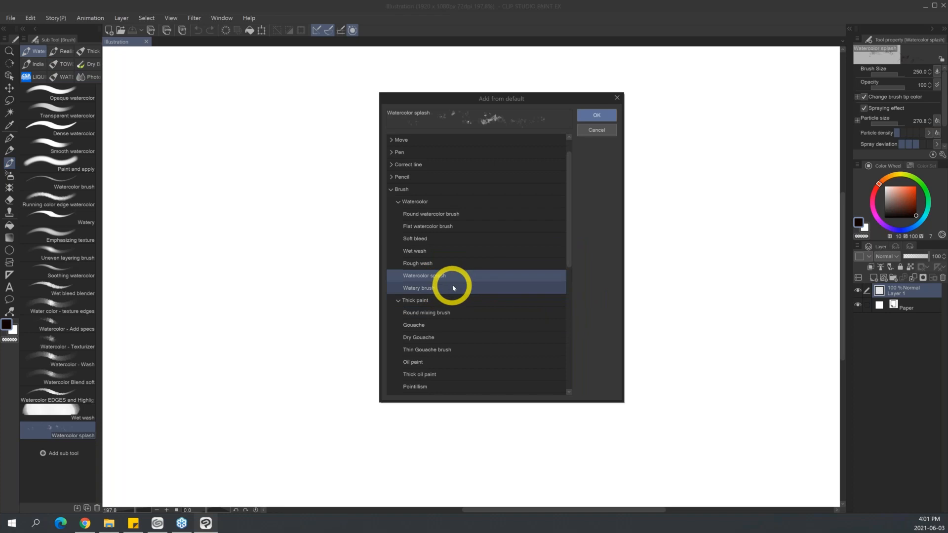
left_click(443, 252)
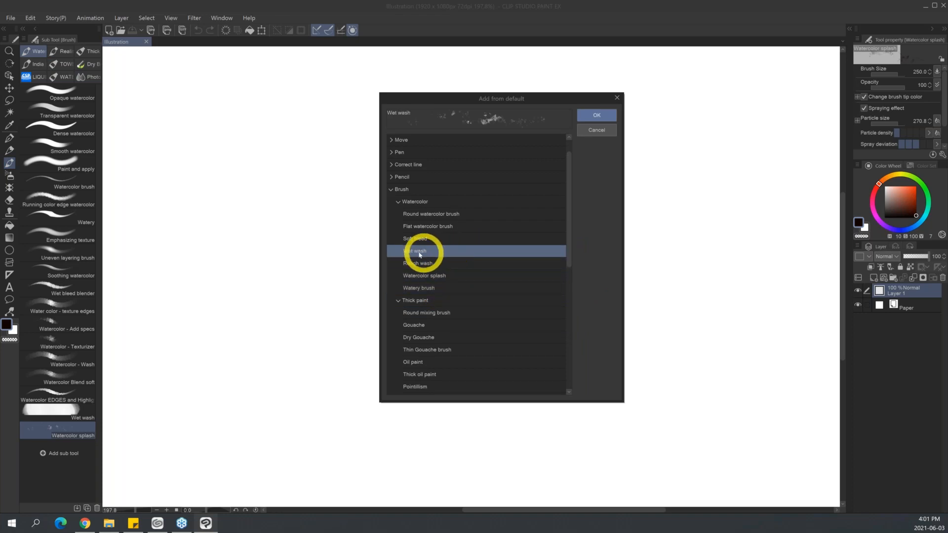
left_click(463, 279)
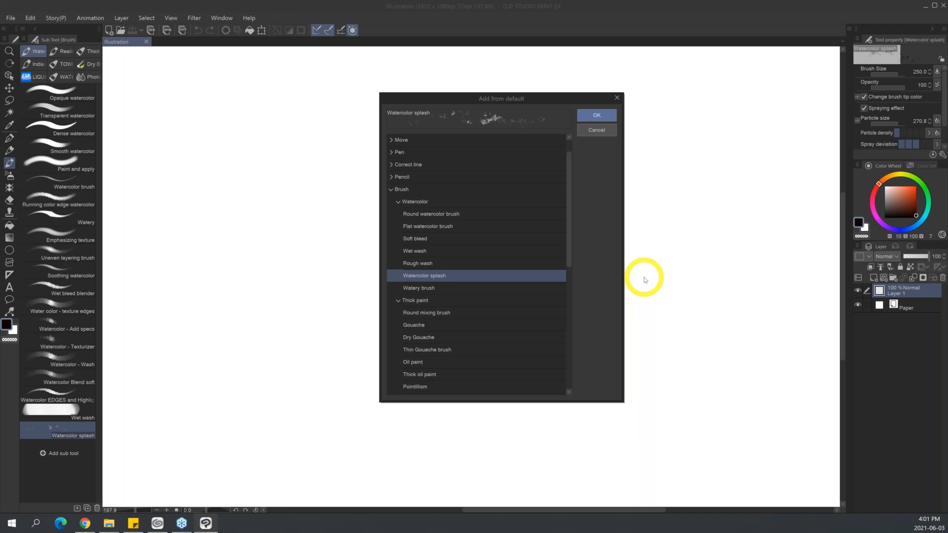
left_click(616, 97)
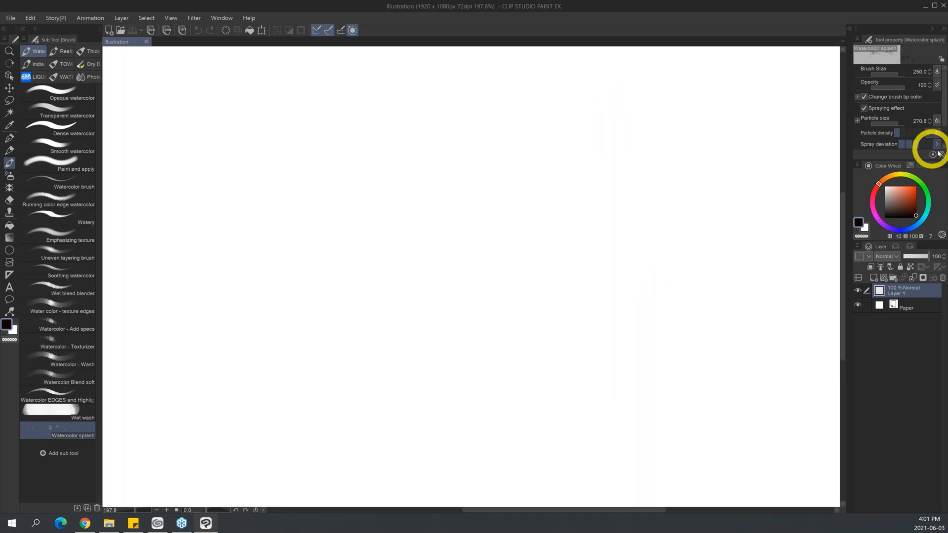
- Examine the Watercolor splash brush's 2-Brush shape settings for Dual brush in Sub Tool Detail
left_click(940, 155)
left_click_drag(332, 158, 544, 132)
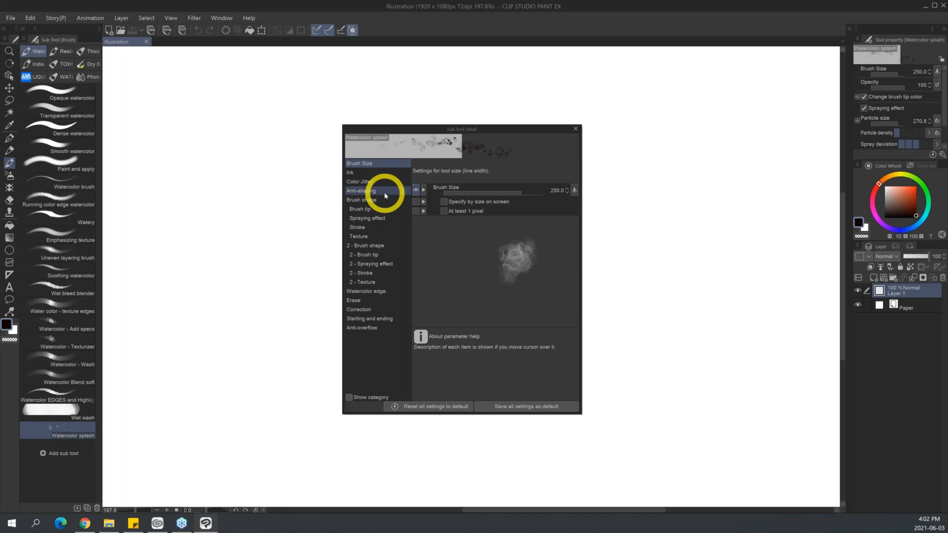
left_click(389, 247)
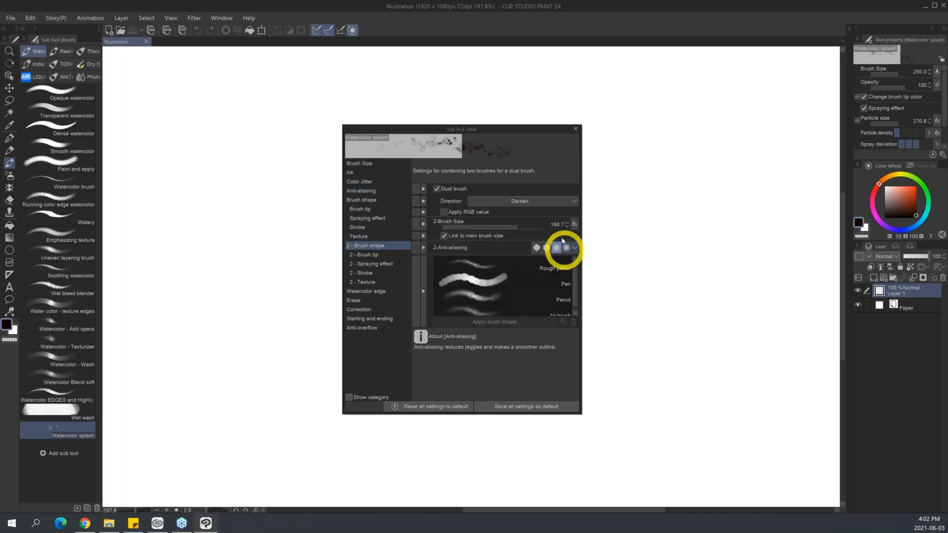
left_click(438, 189)
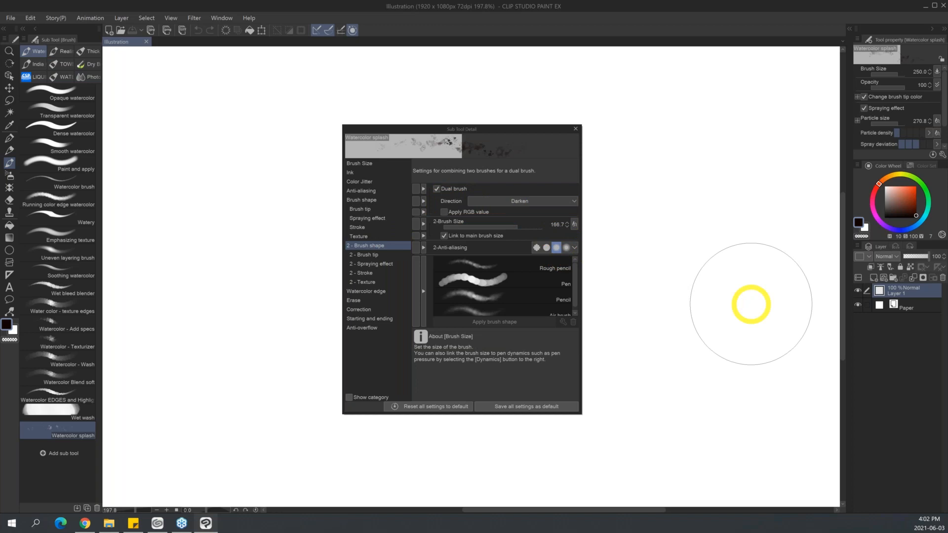
key("k")
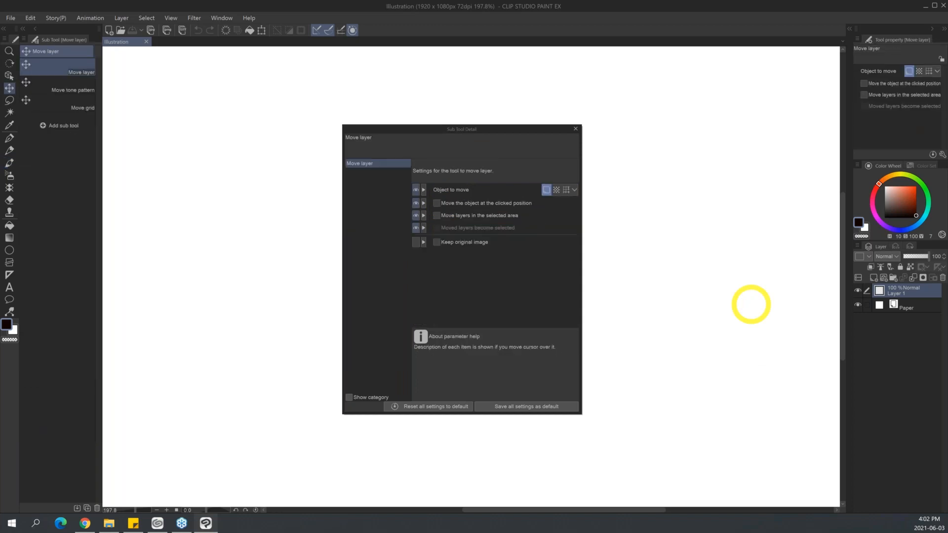
key("b")
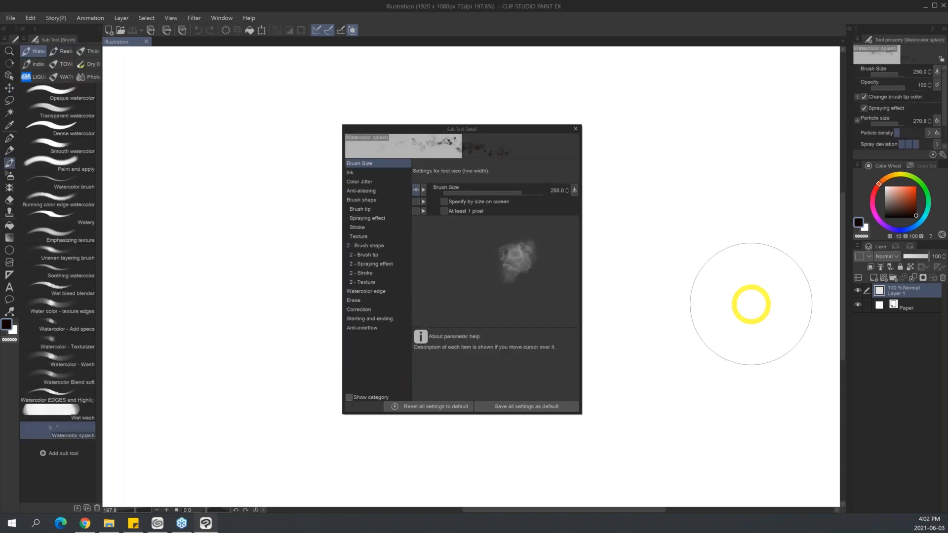
left_click(381, 246)
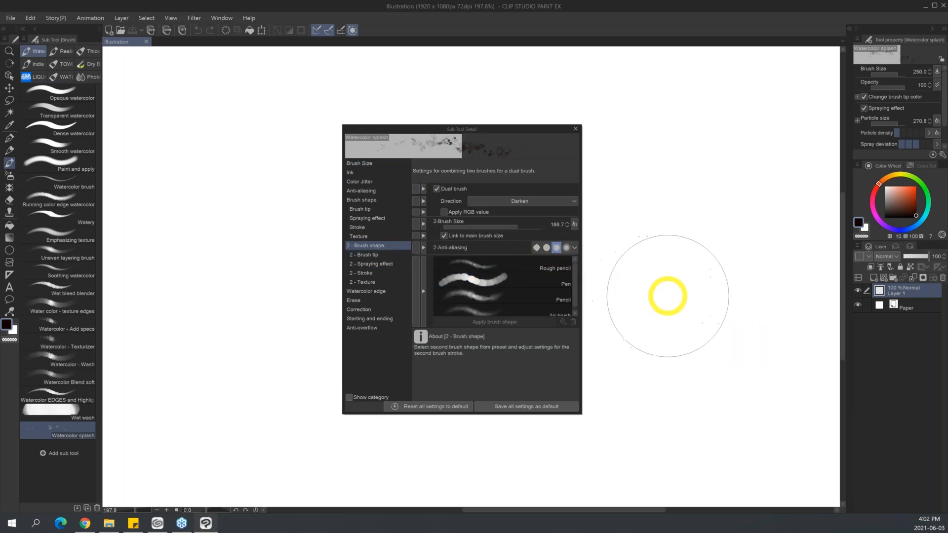